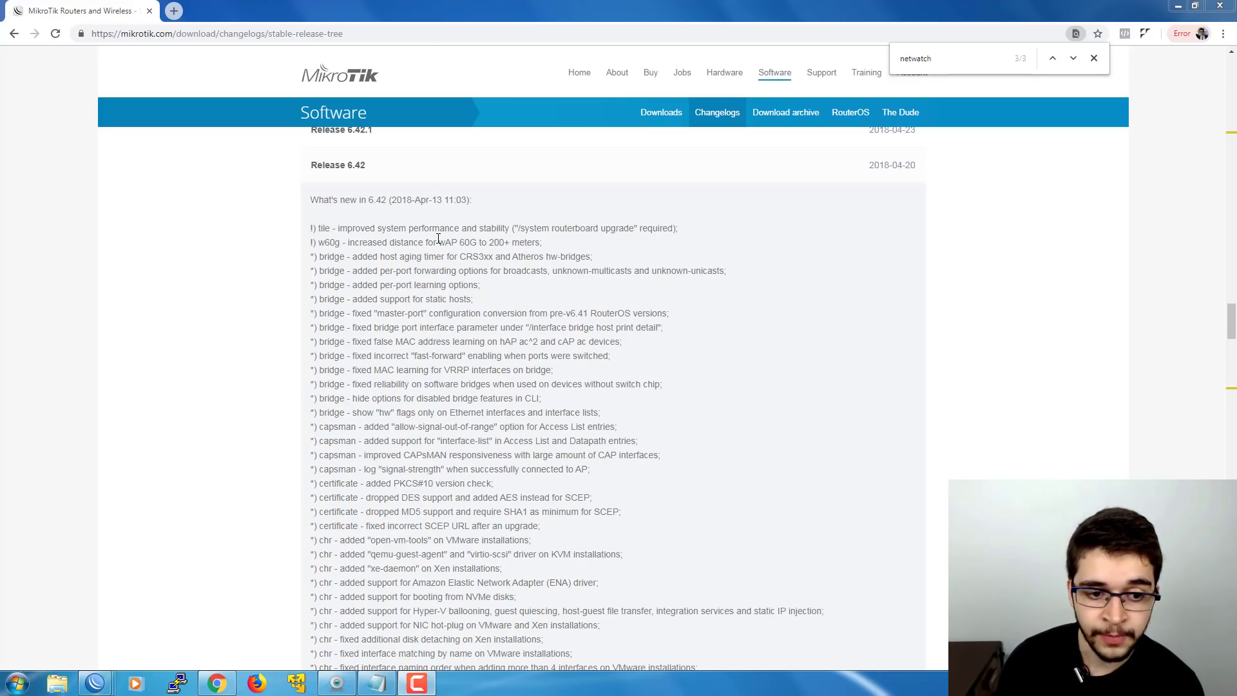
- Scroll the stable changelog to the 'netwatch - limit to read, write, test and reboot policies' line
scroll(438, 239, down, 15)
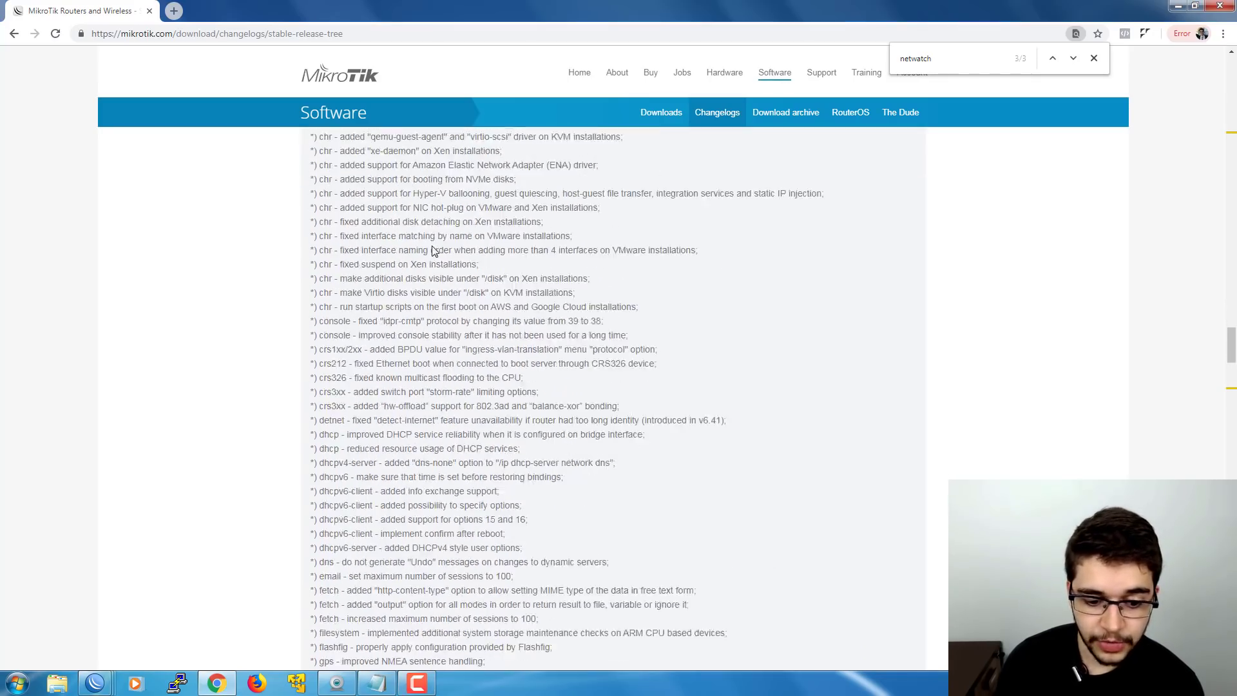
scroll(433, 247, down, 10)
scroll(433, 248, up, 14)
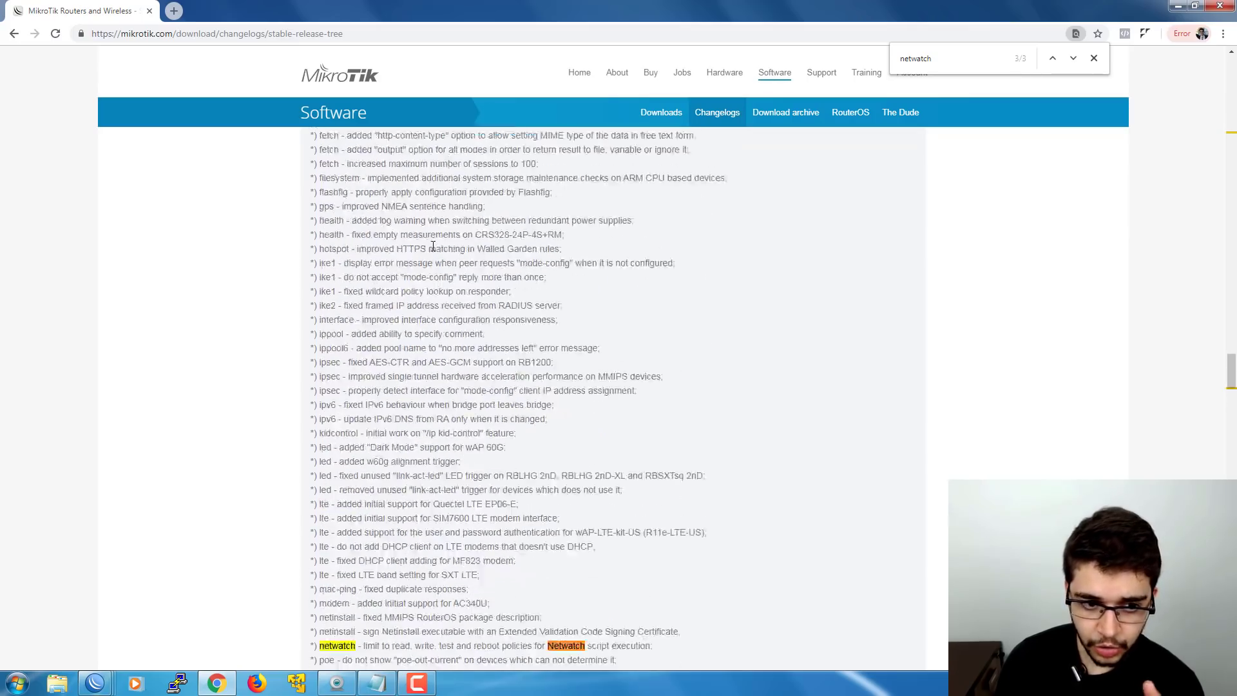
scroll(433, 252, down, 20)
scroll(433, 248, up, 12)
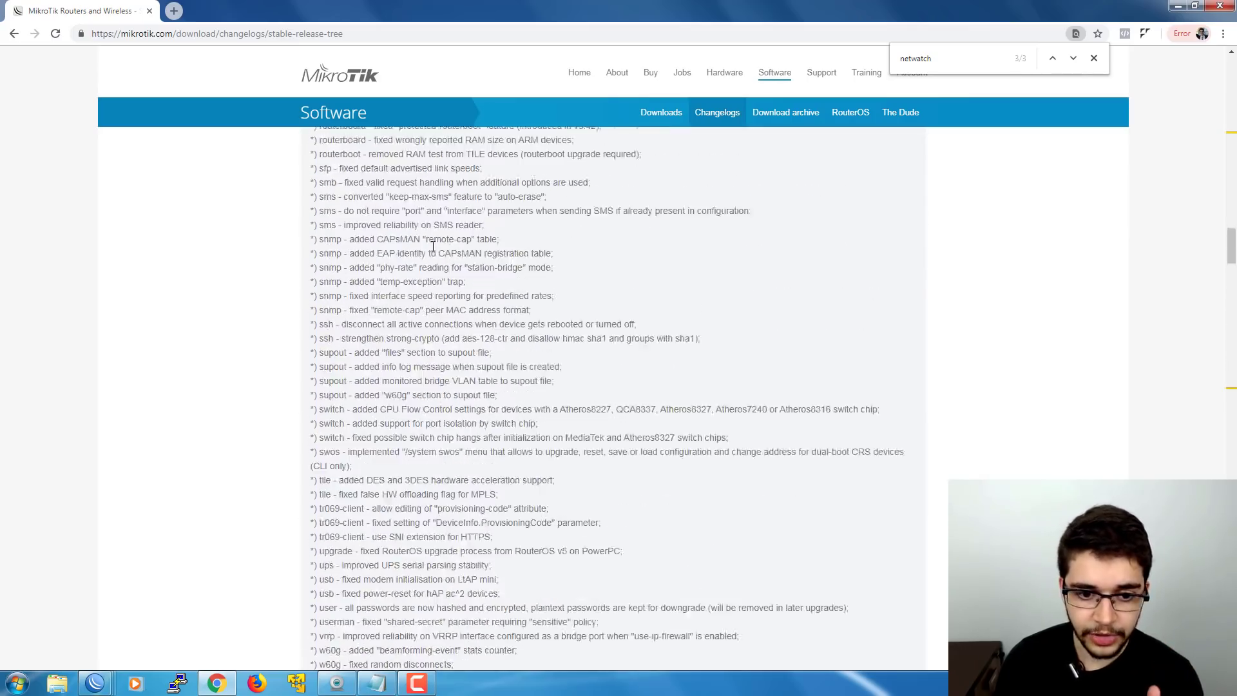
scroll(433, 246, up, 20)
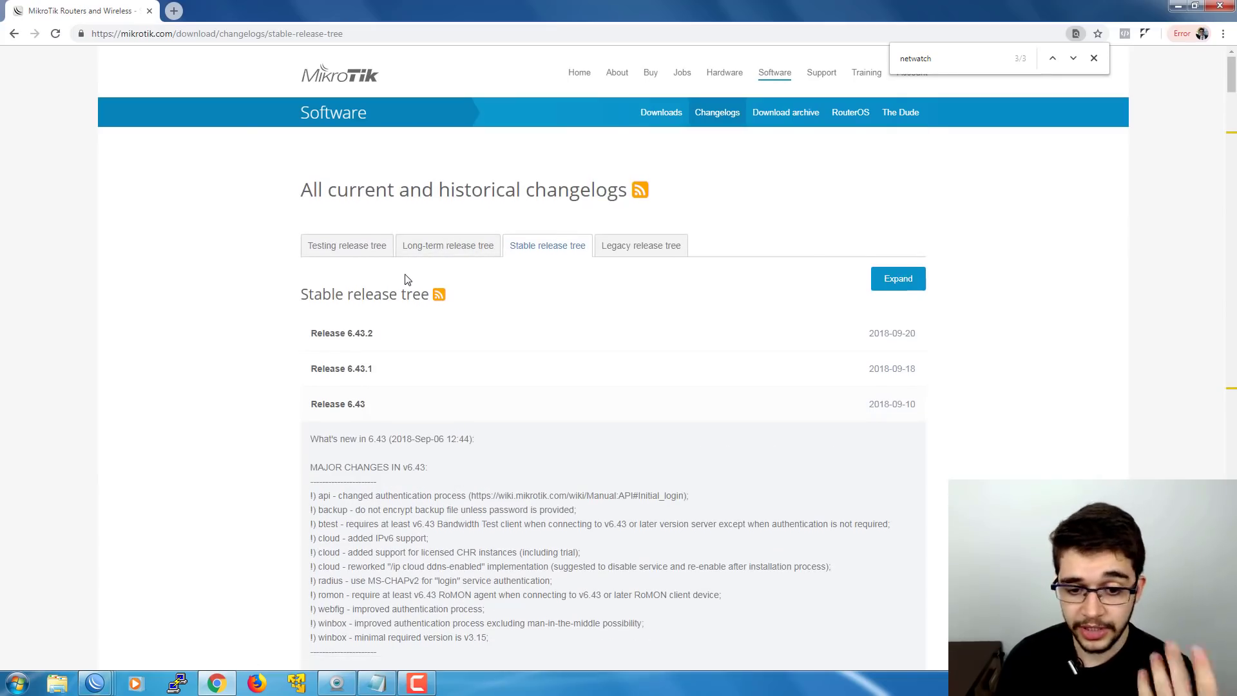
scroll(407, 279, down, 20)
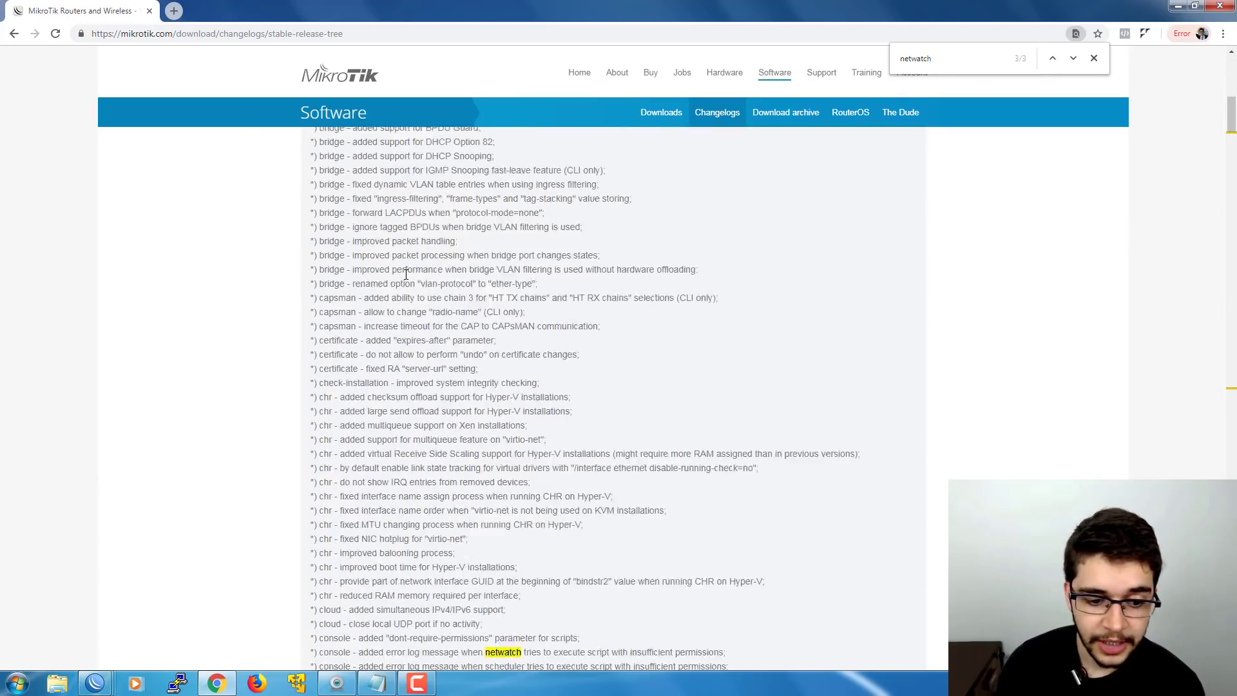
scroll(406, 275, up, 15)
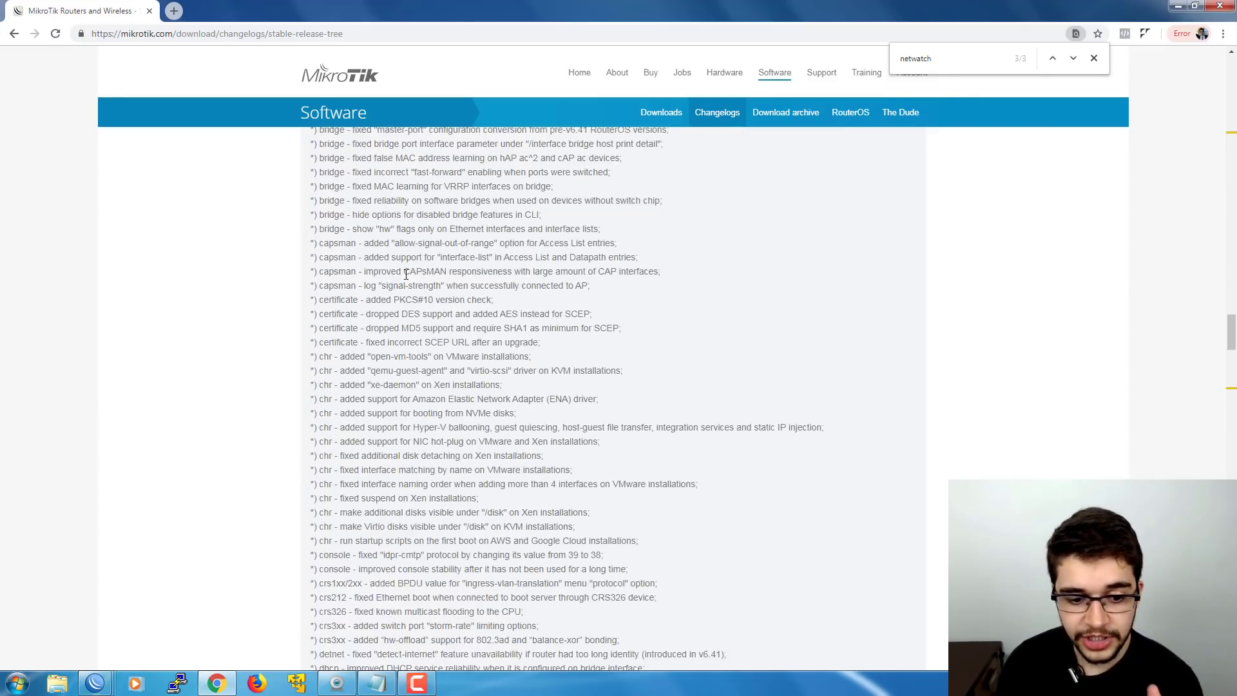
scroll(406, 275, down, 8)
scroll(406, 274, down, 7)
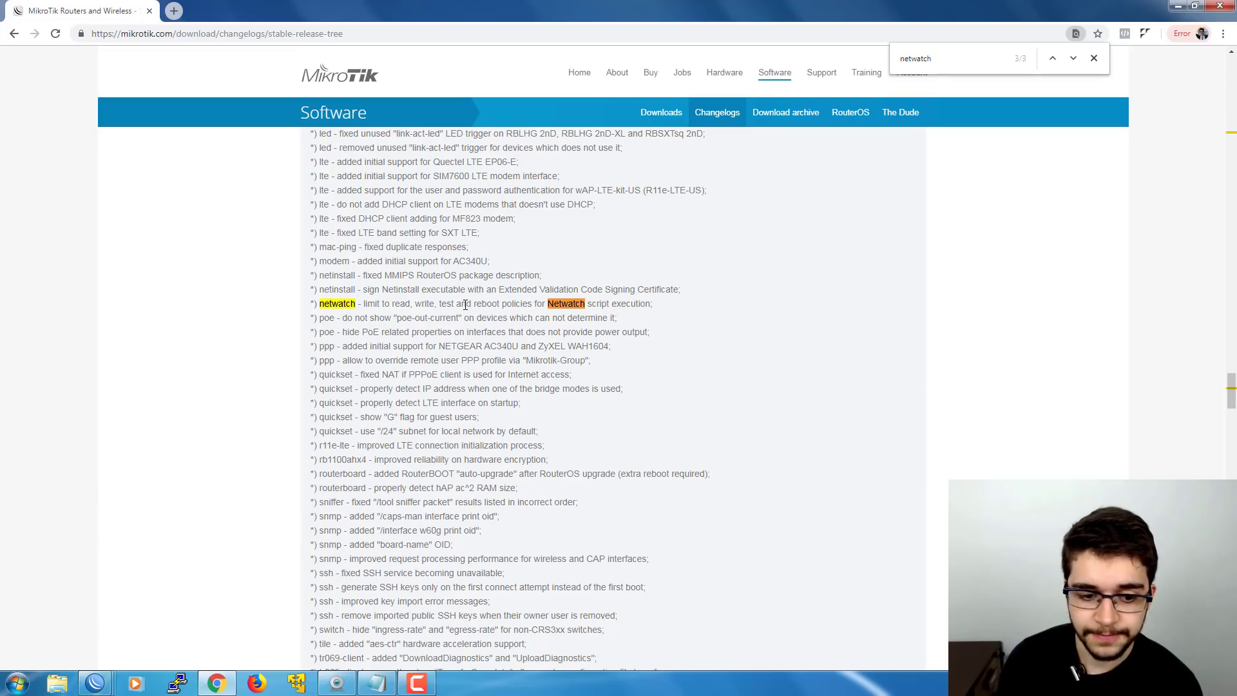
scroll(465, 305, up, 2)
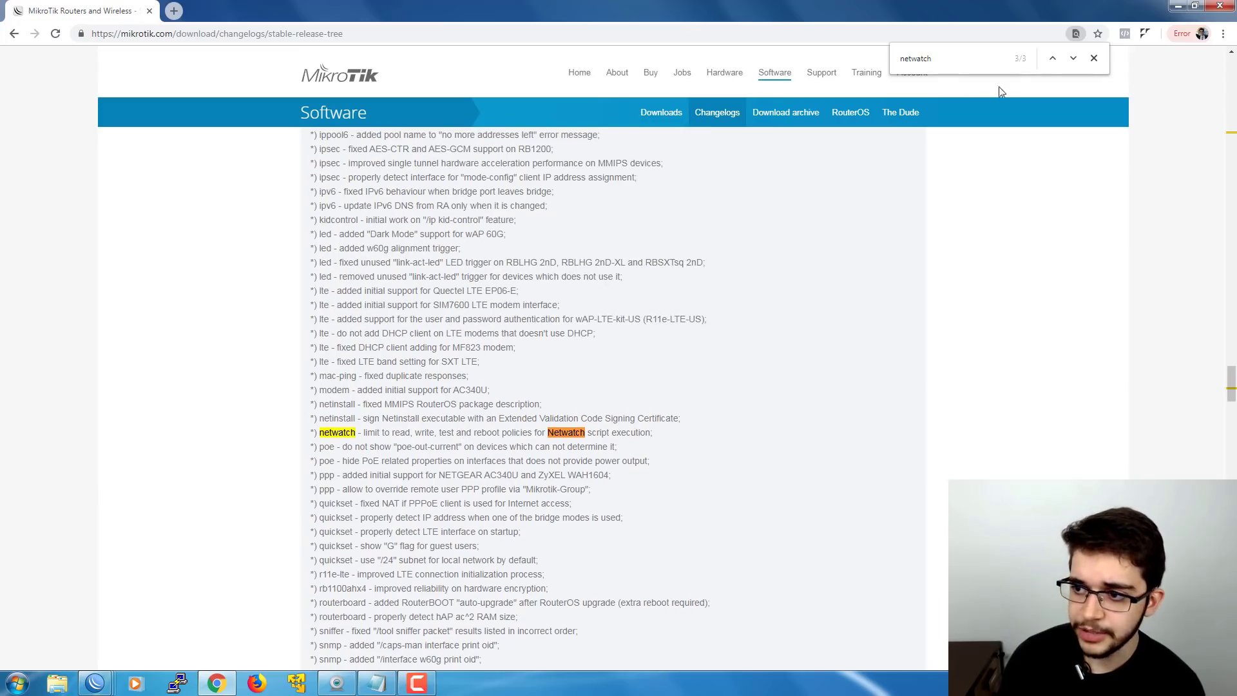
click(1052, 59)
click(1051, 58)
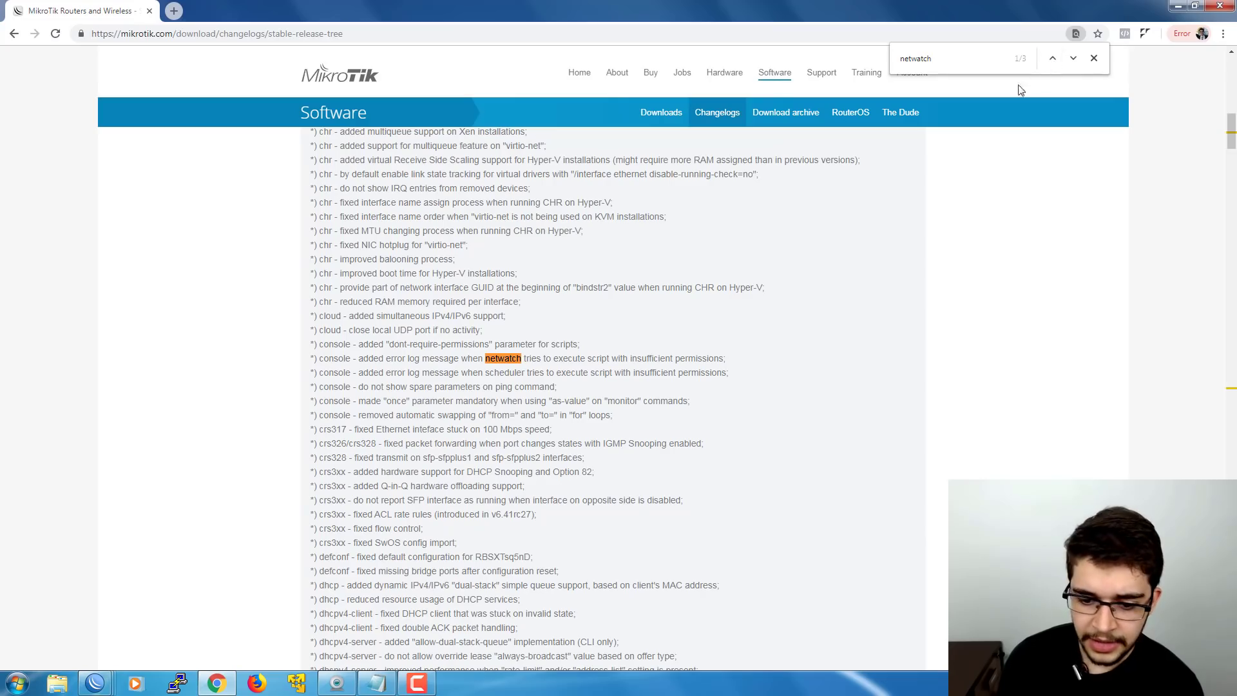
scroll(335, 364, up, 20)
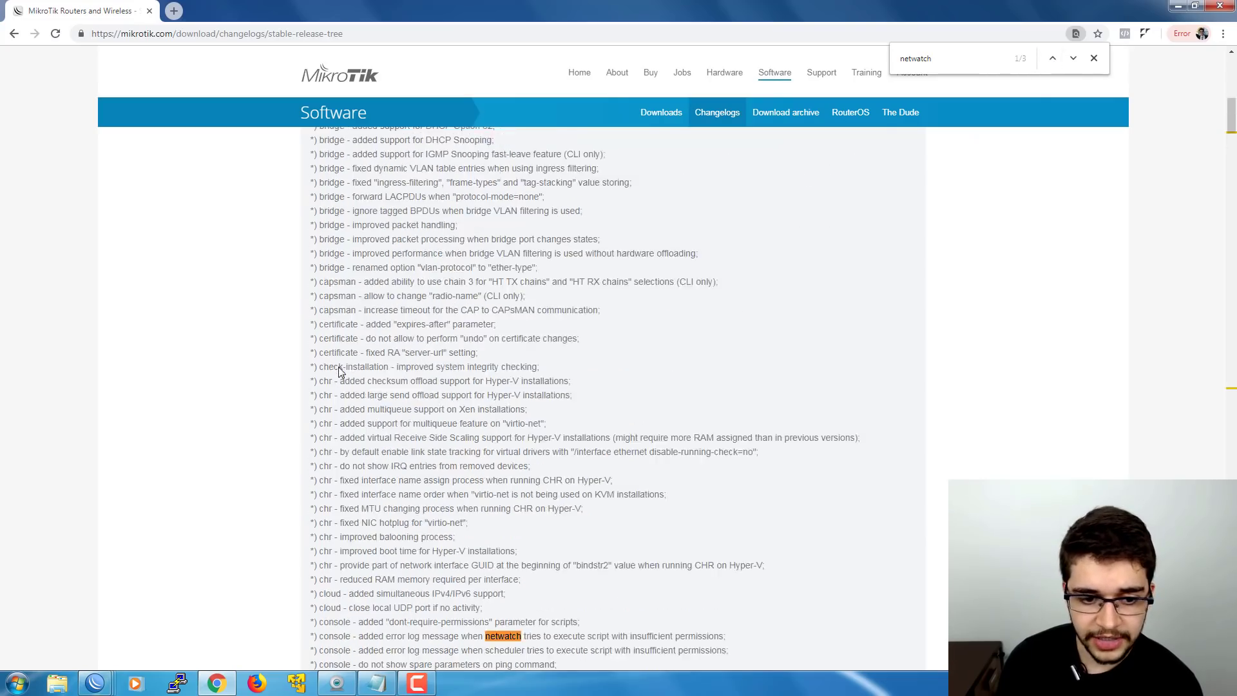
scroll(341, 373, down, 20)
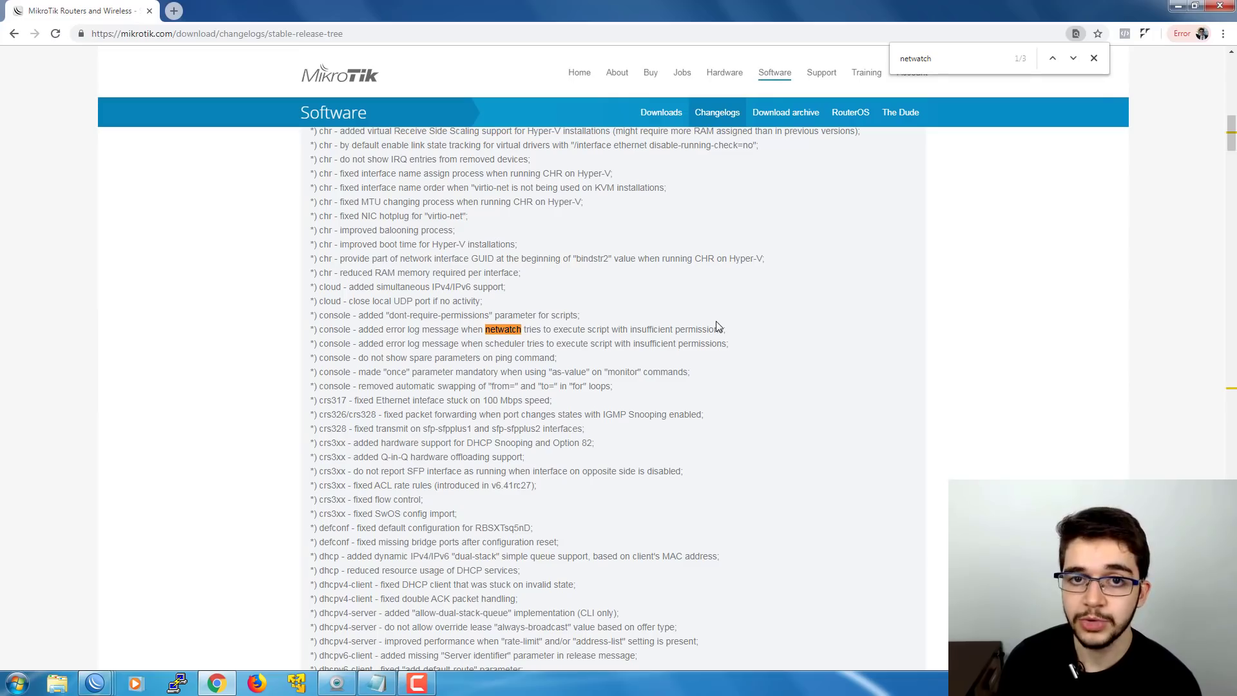
click(1074, 63)
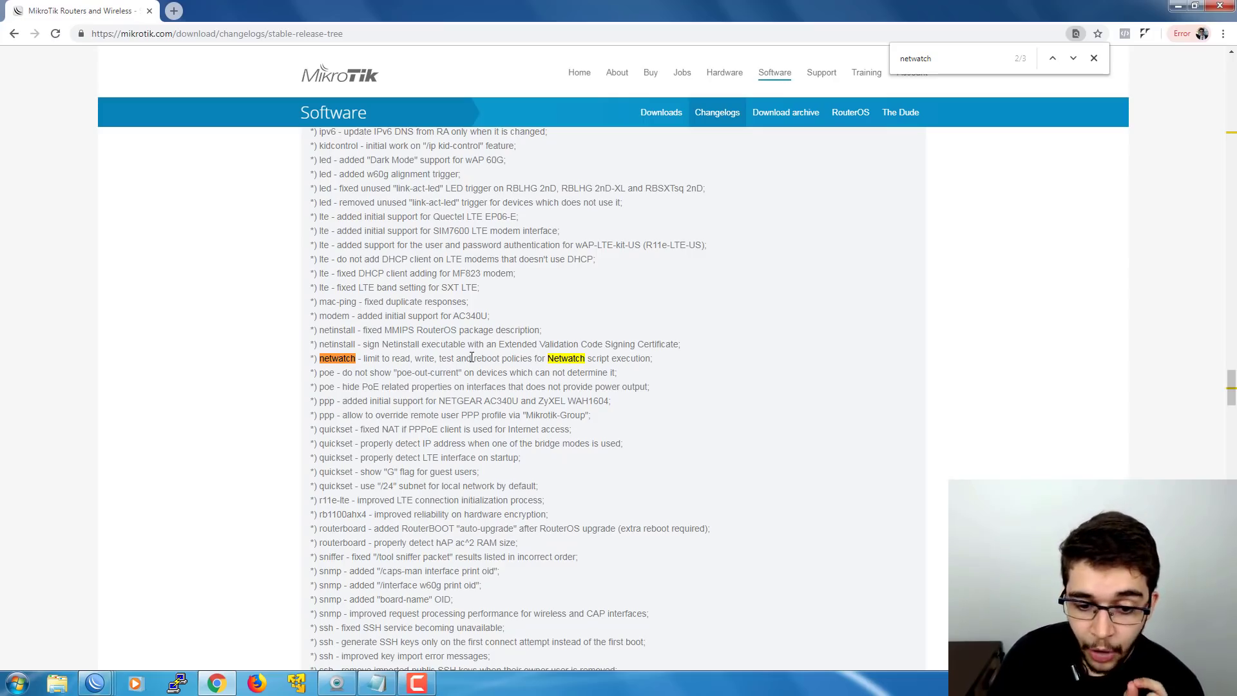
- Bring the router's WinBox session forward and open Tools > Netwatch, moving its window lower-left
mouse_move(106, 678)
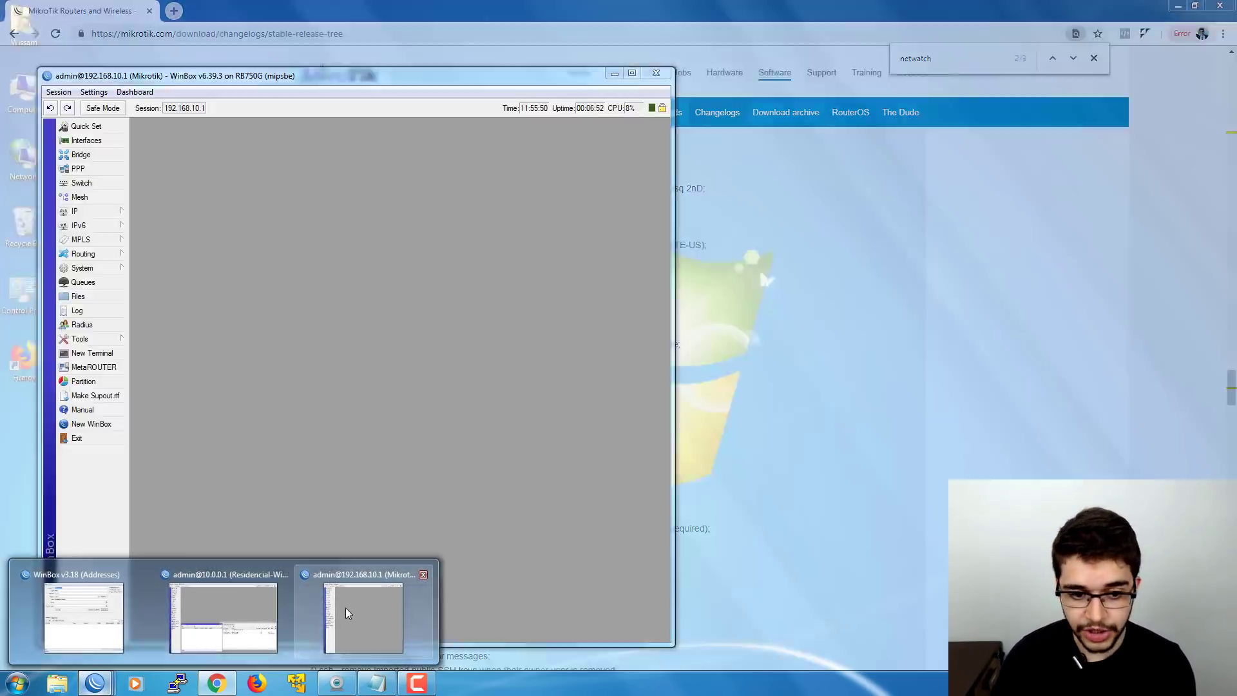
click(345, 609)
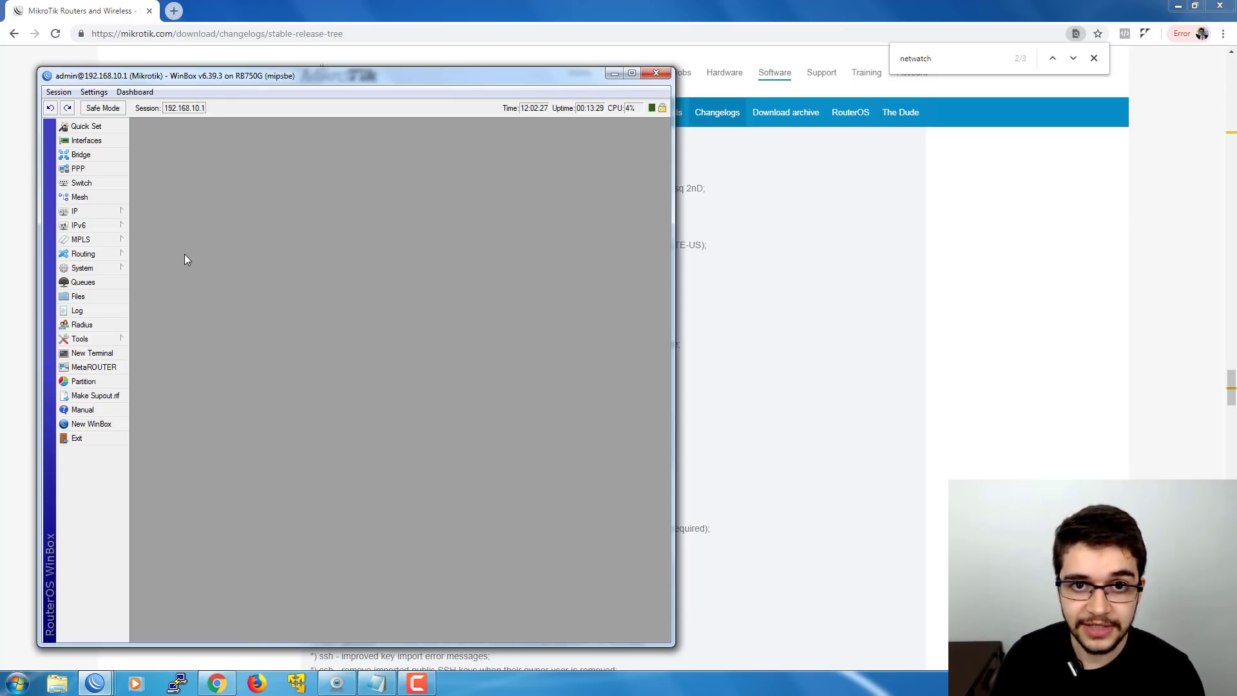
click(118, 268)
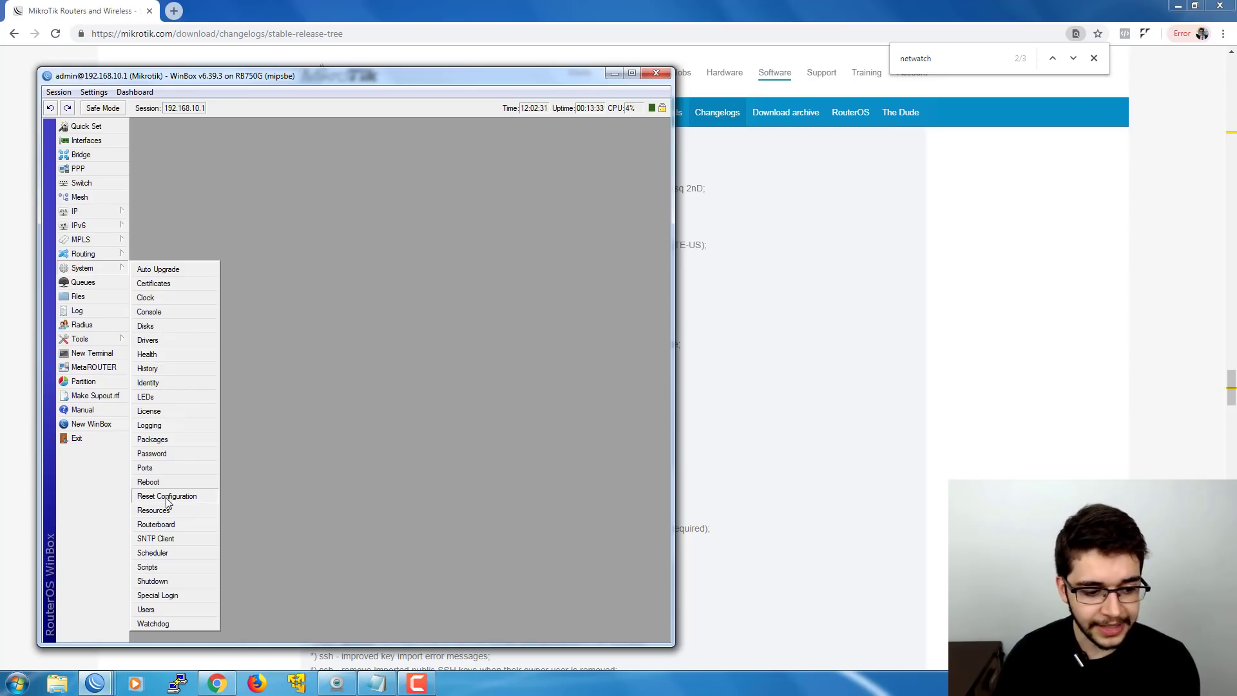
click(80, 339)
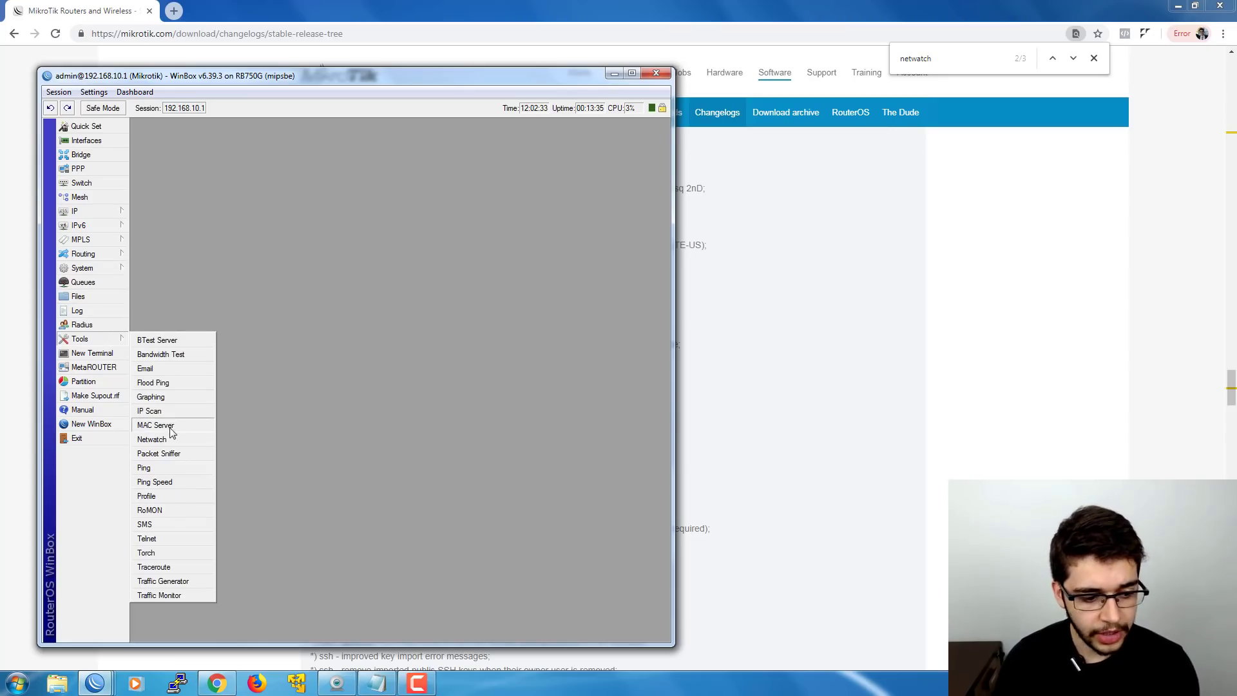
click(152, 440)
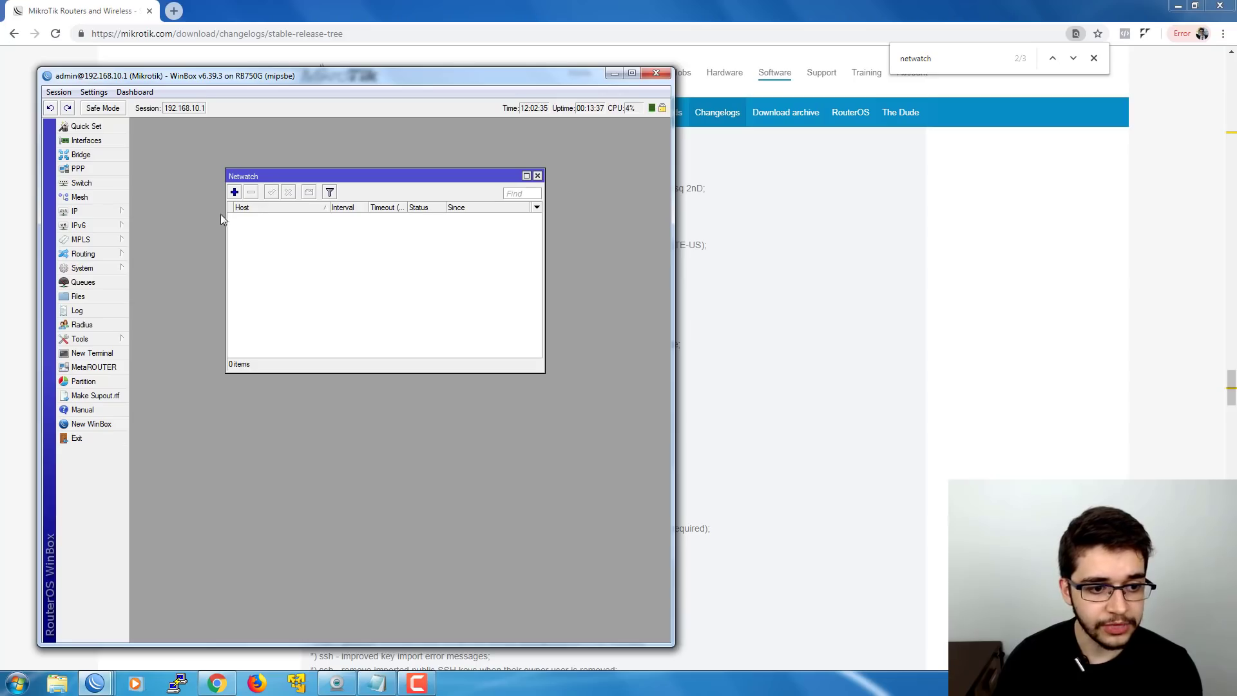
drag(261, 176, 186, 230)
- Add a Netwatch host 8.8.8.8 with a shortened interval and begin its empty On Up script
click(160, 246)
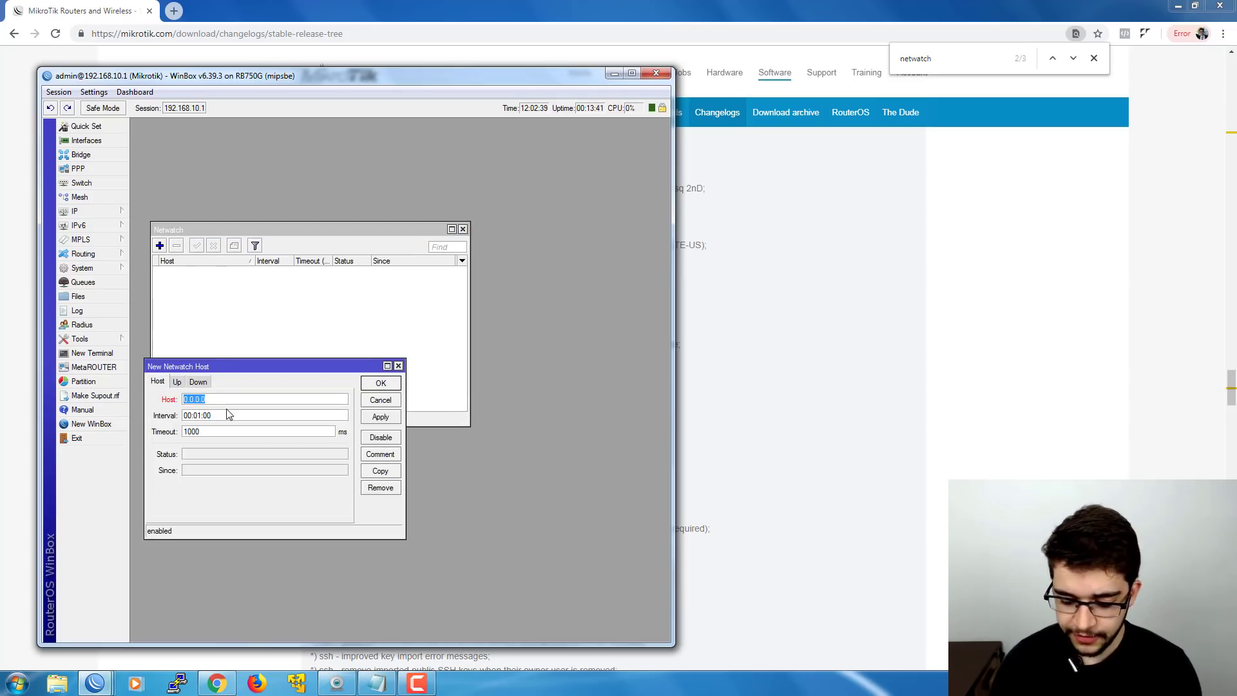
text(8.8.8.8)
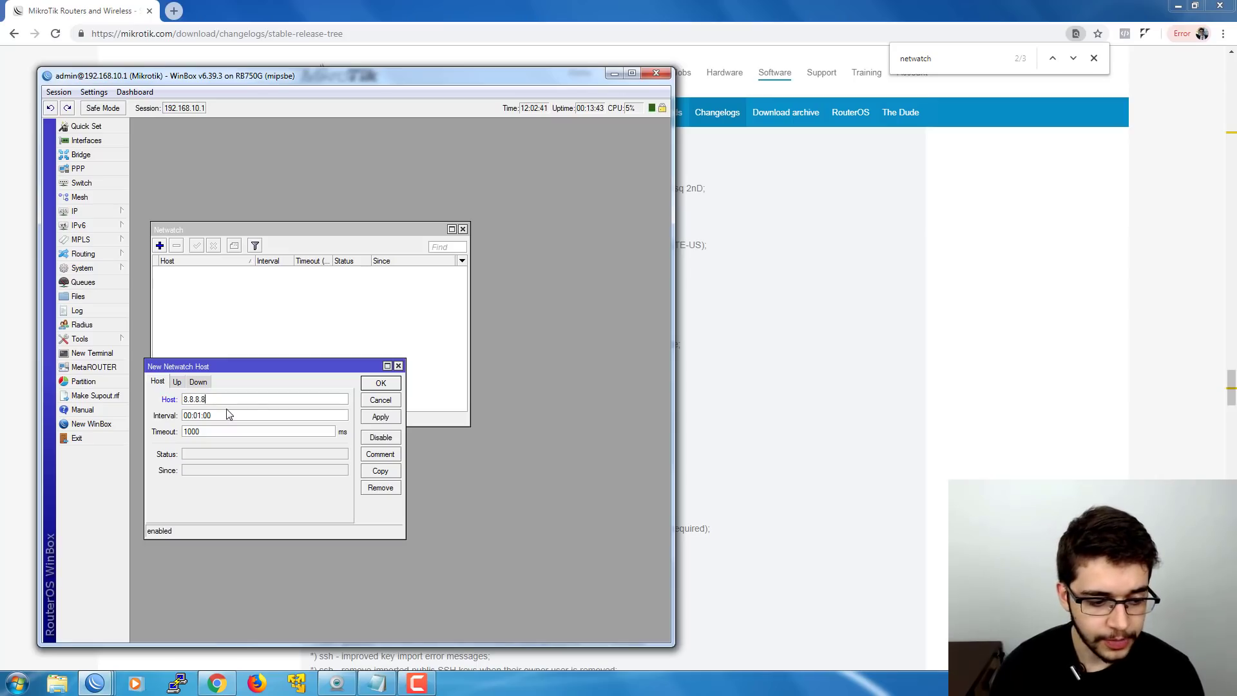
click(200, 416)
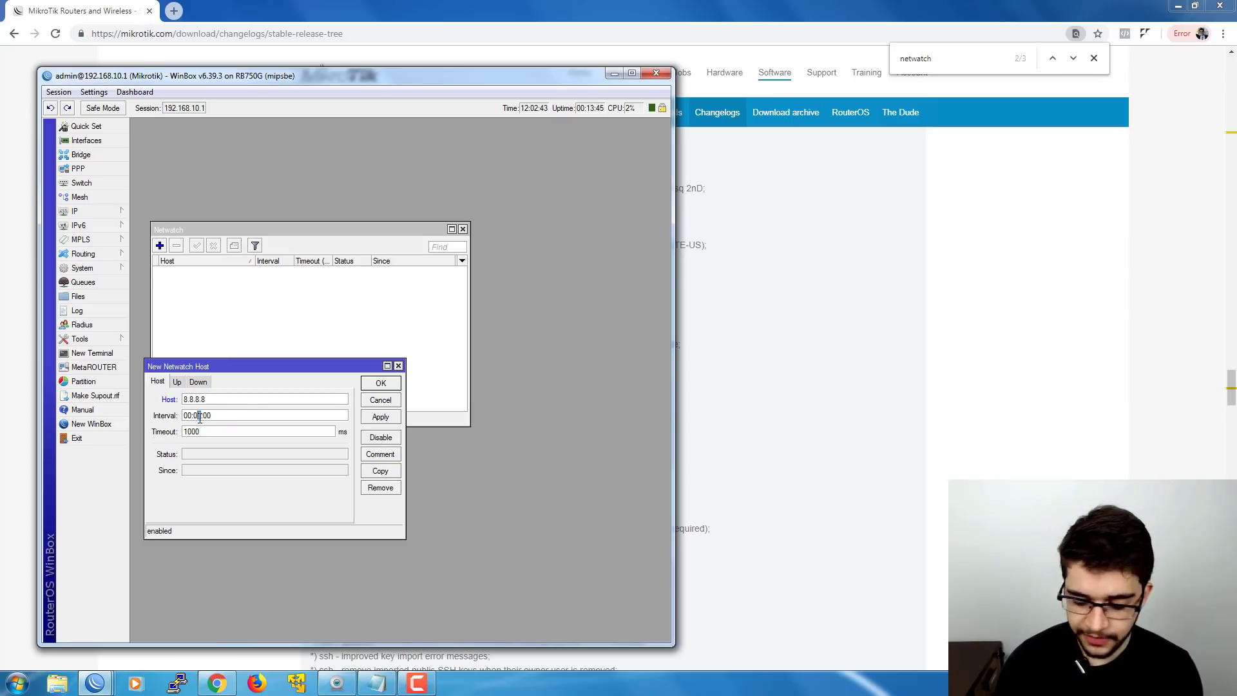
key(BackSpace)
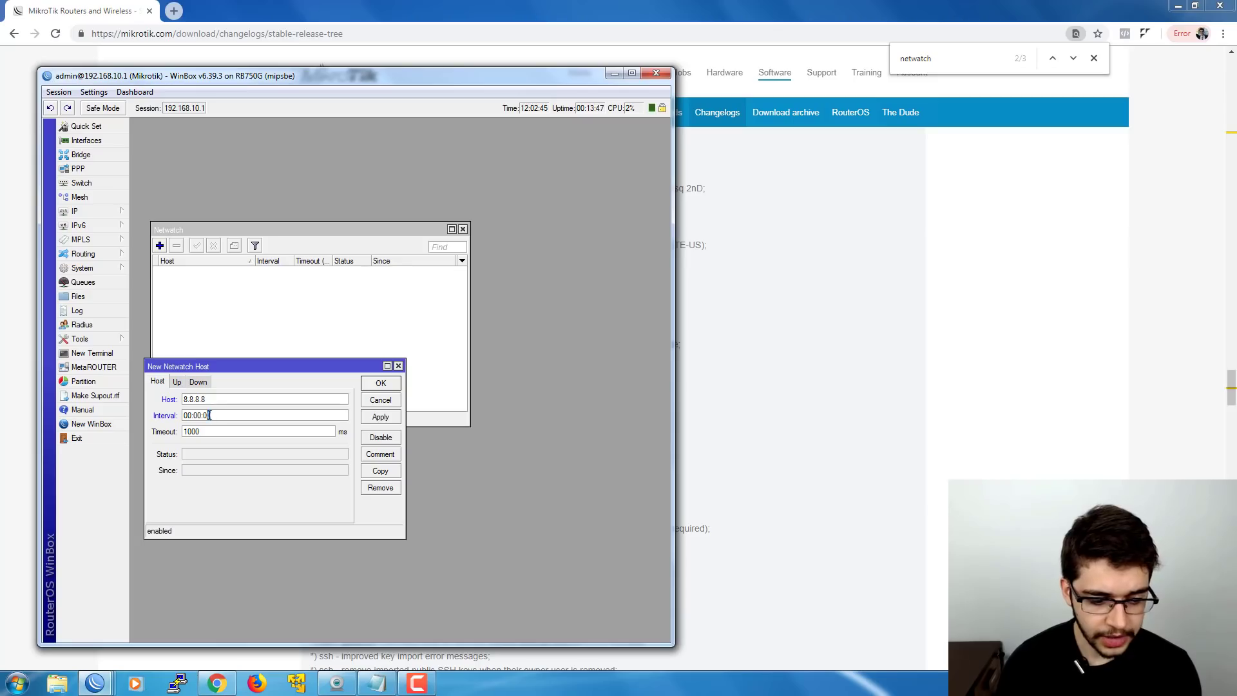
click(179, 383)
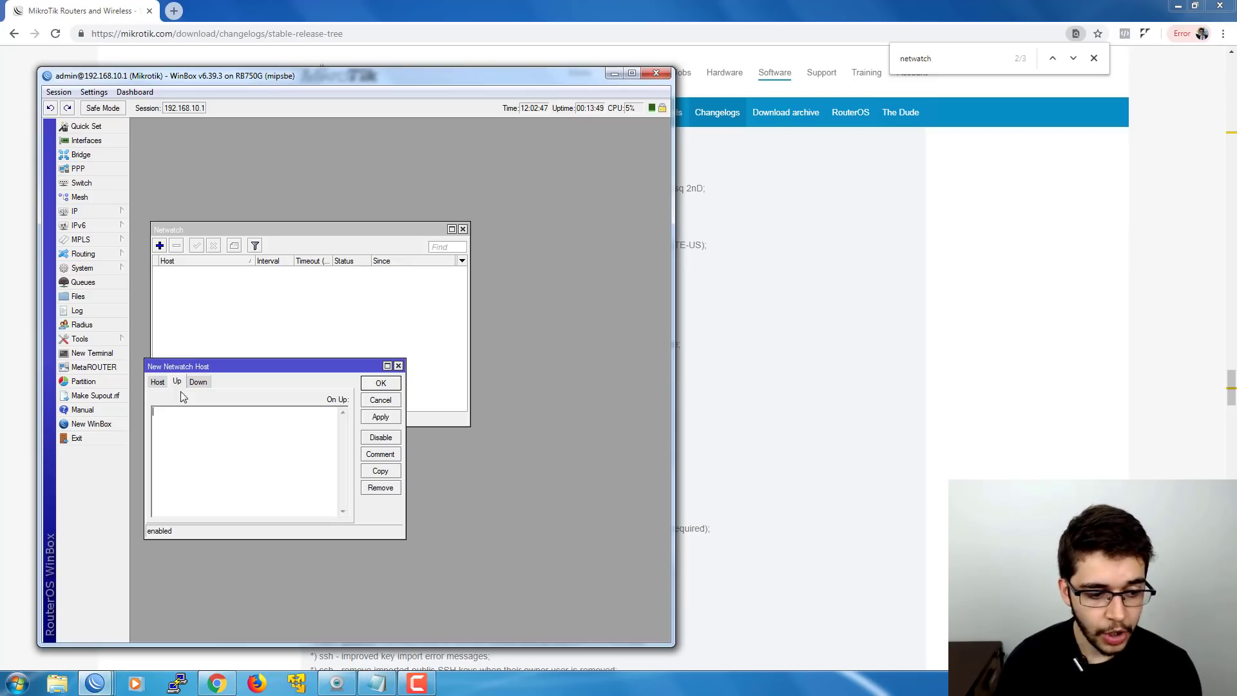
click(175, 427)
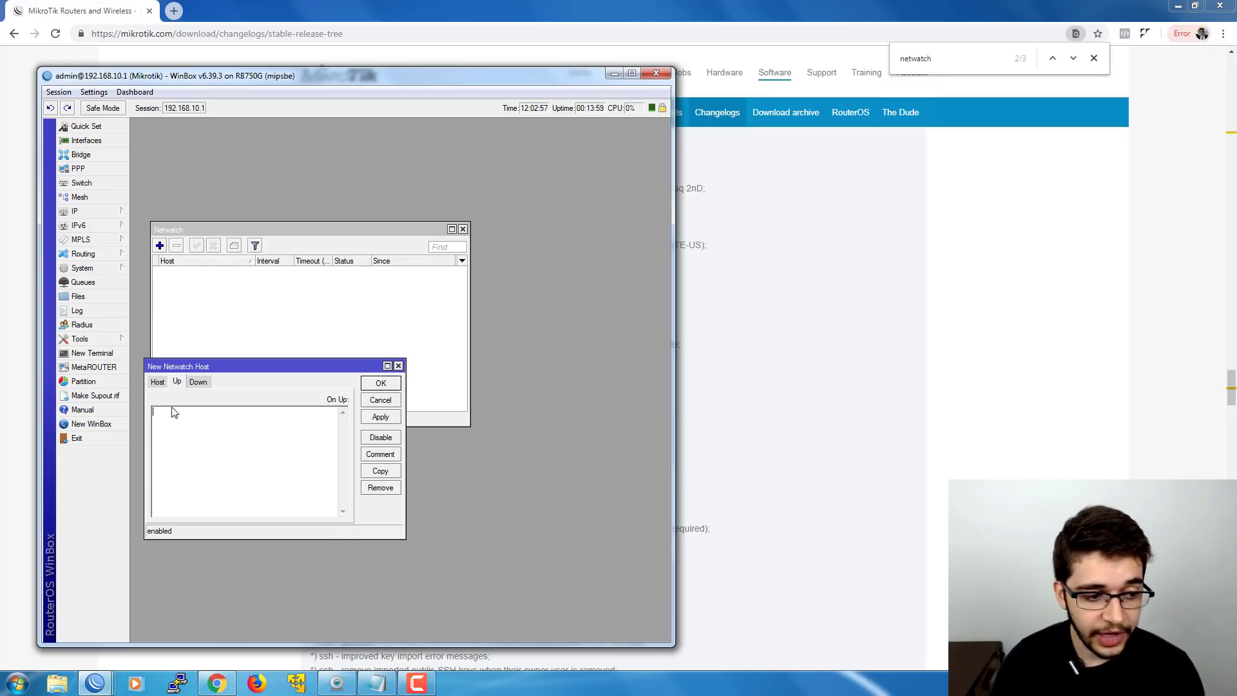
click(106, 266)
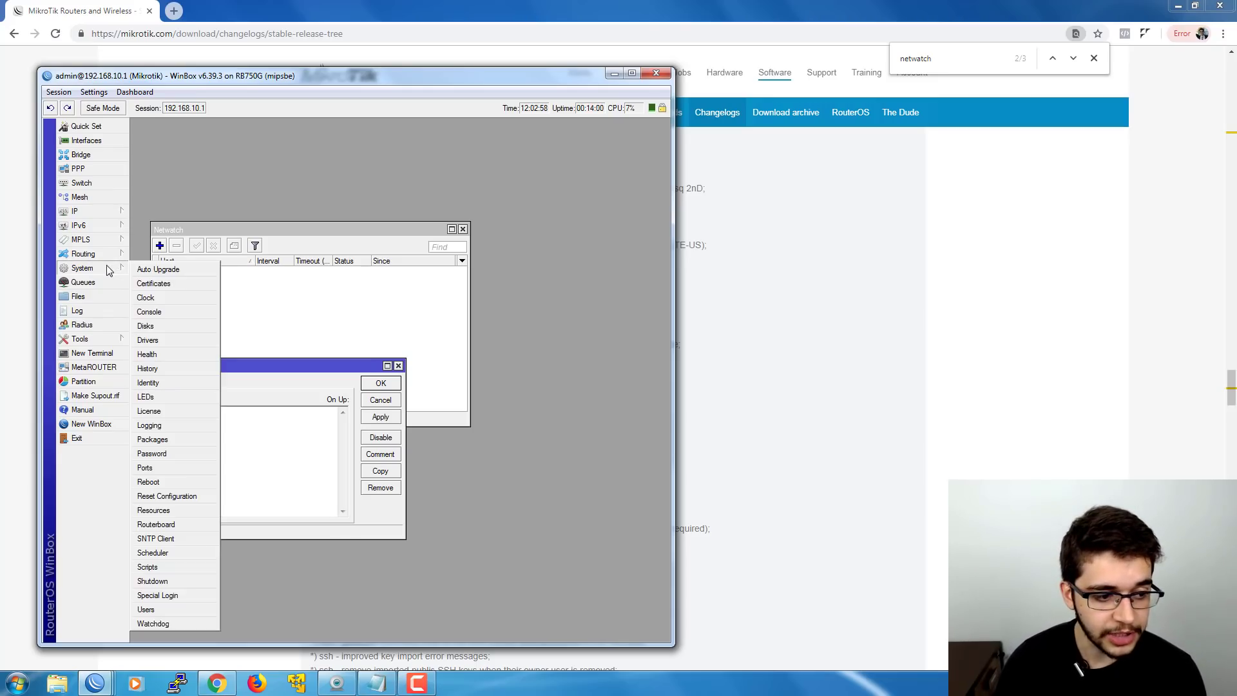
- Create a script named up with source /ip route enable 4, checking route 4 in the route list
click(177, 567)
drag(443, 380, 465, 419)
click(432, 450)
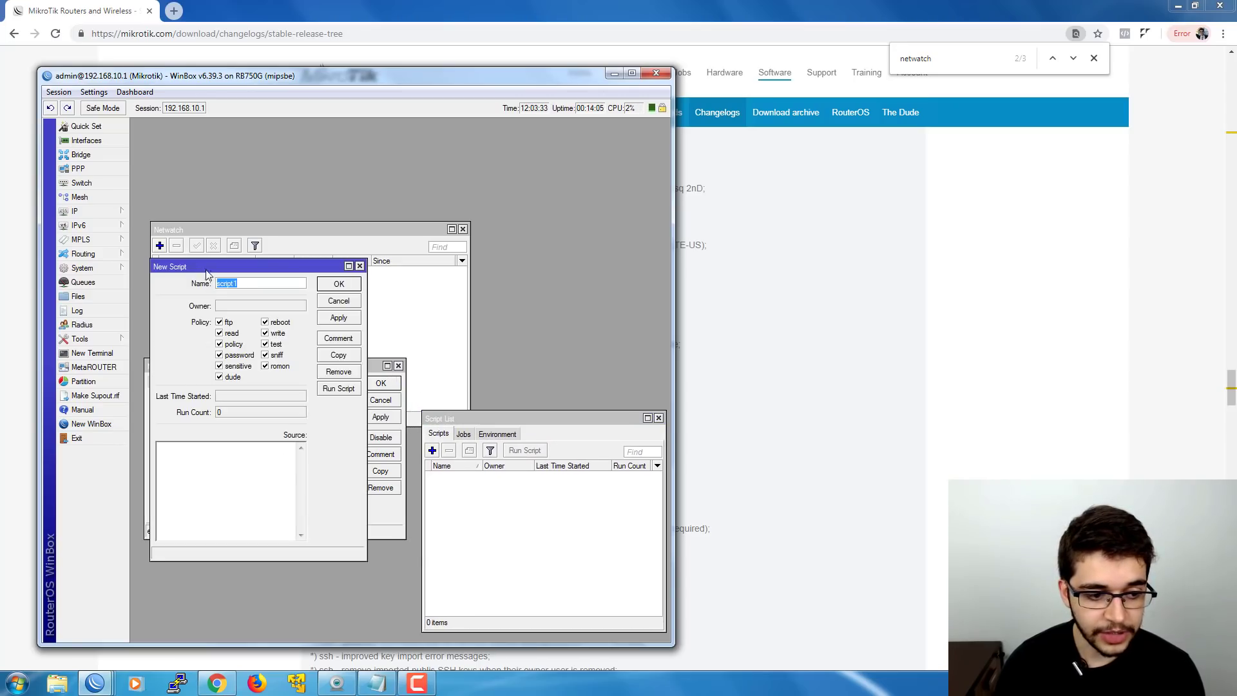
drag(209, 266, 446, 229)
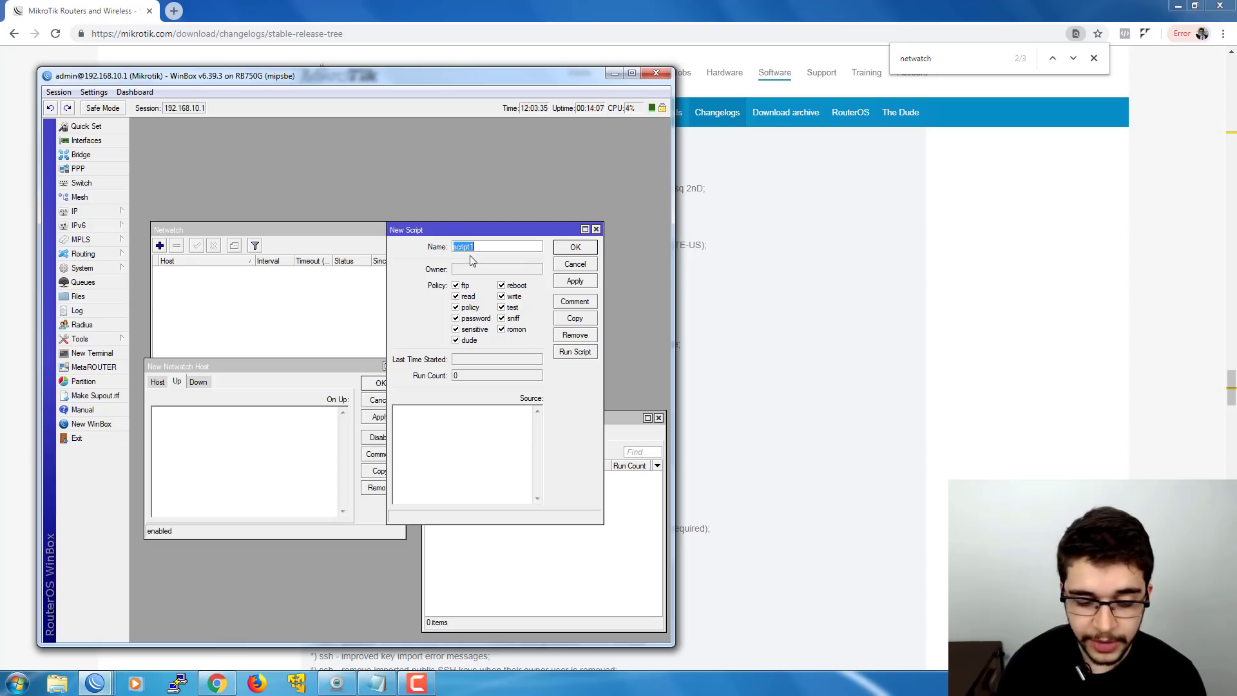
click(451, 442)
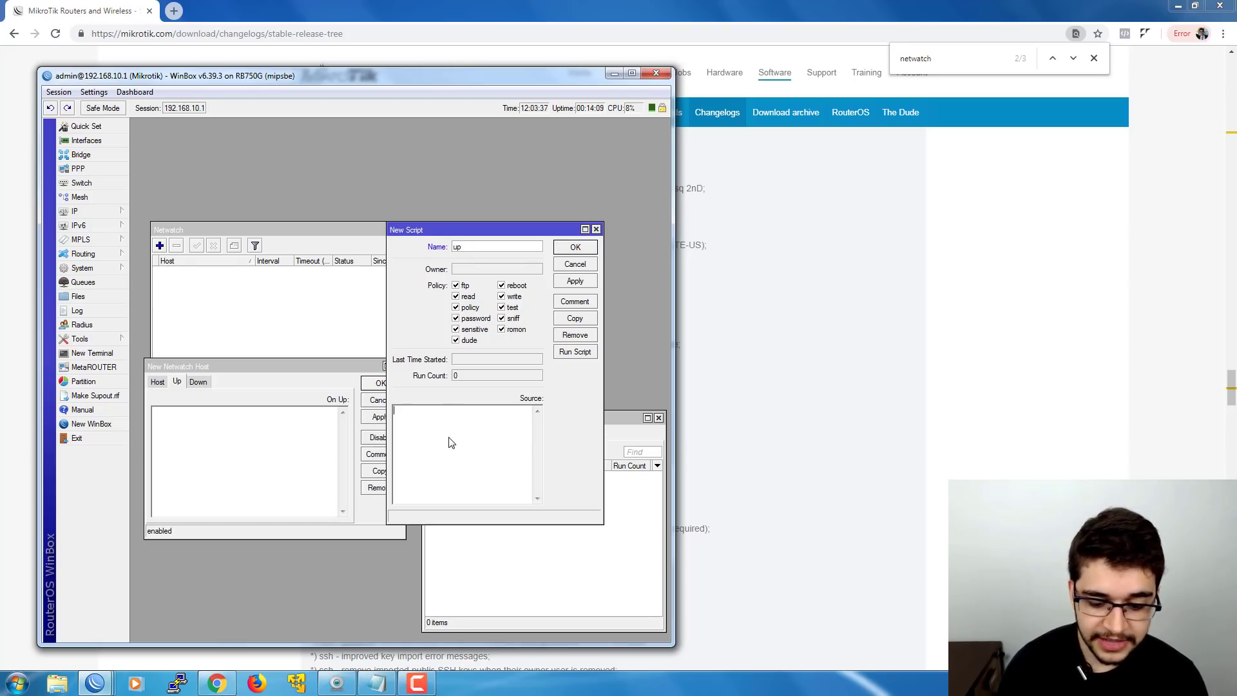
text(/)
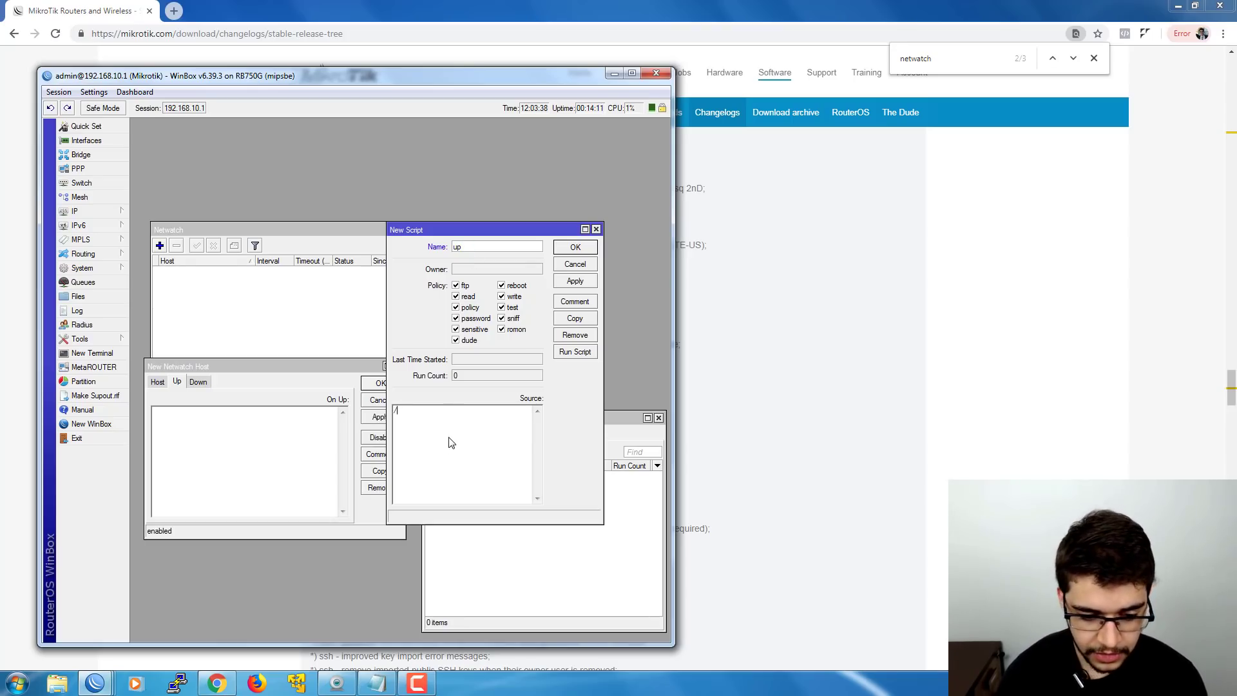
text(ip route ad)
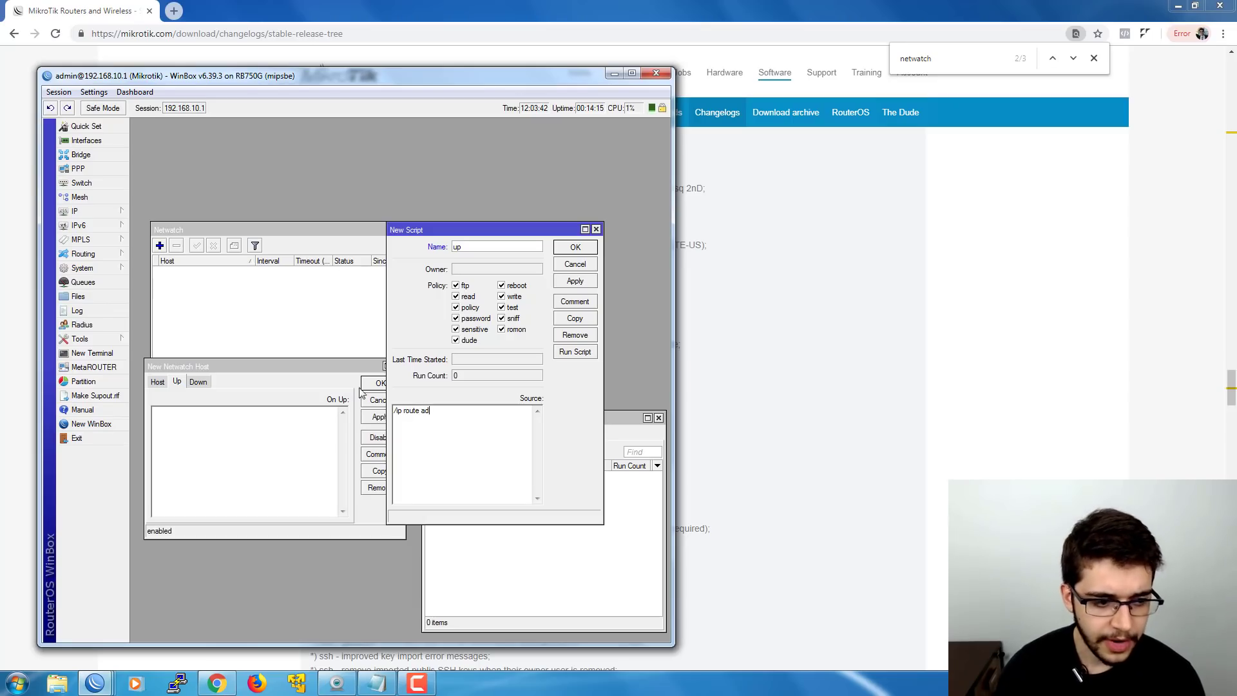
click(118, 212)
click(168, 400)
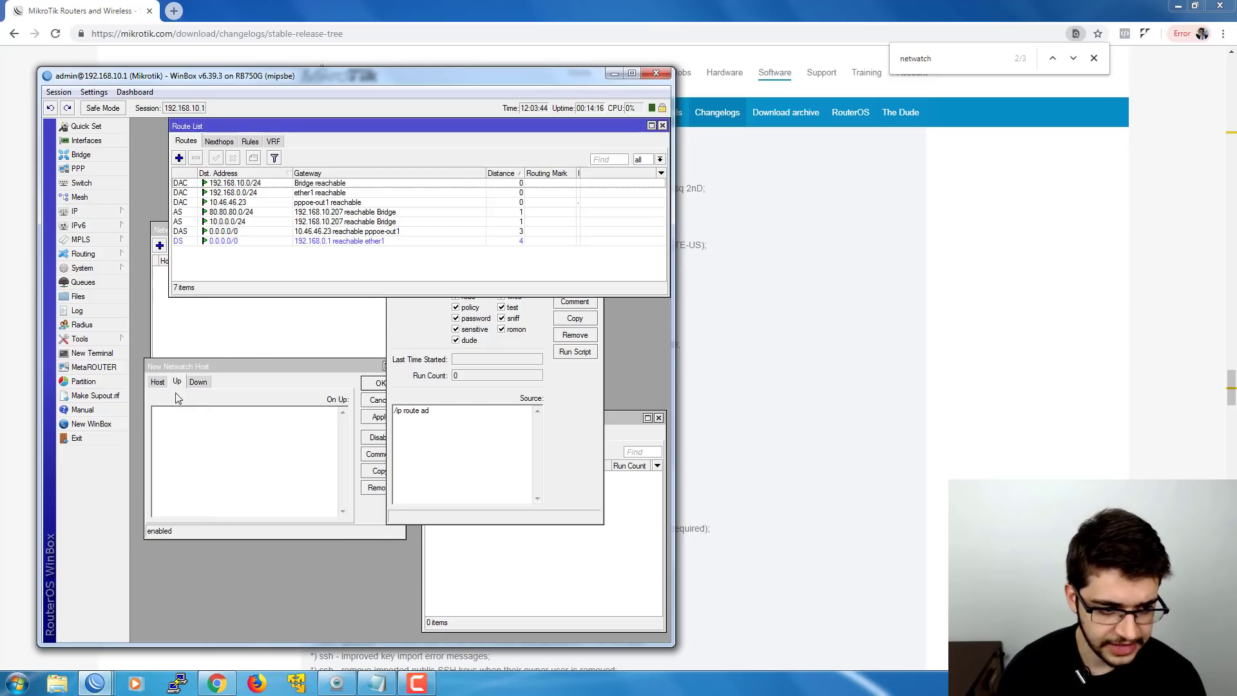
click(245, 213)
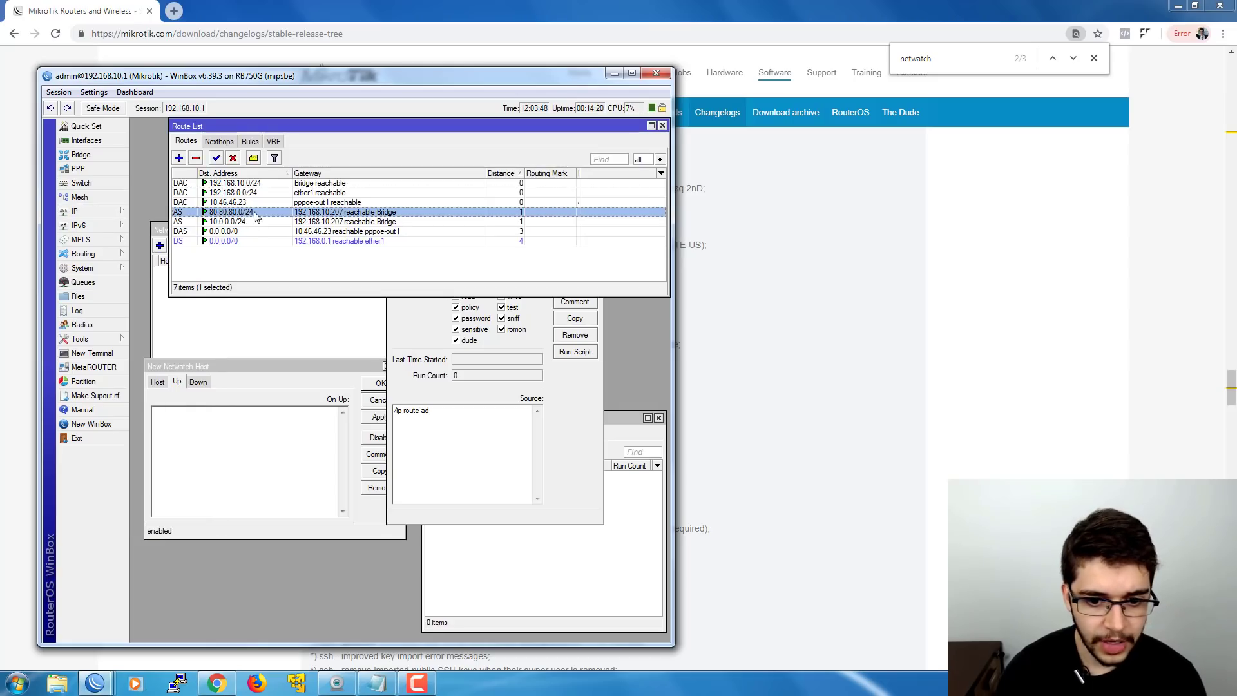
click(445, 412)
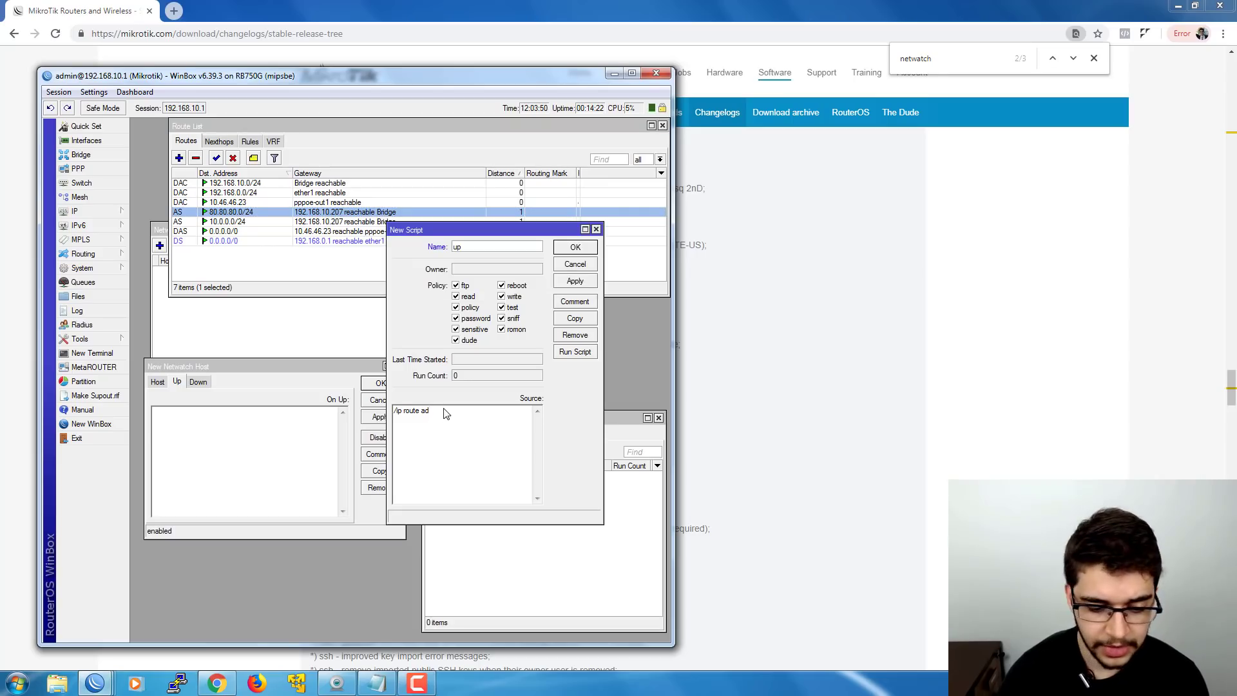
text(ena 4)
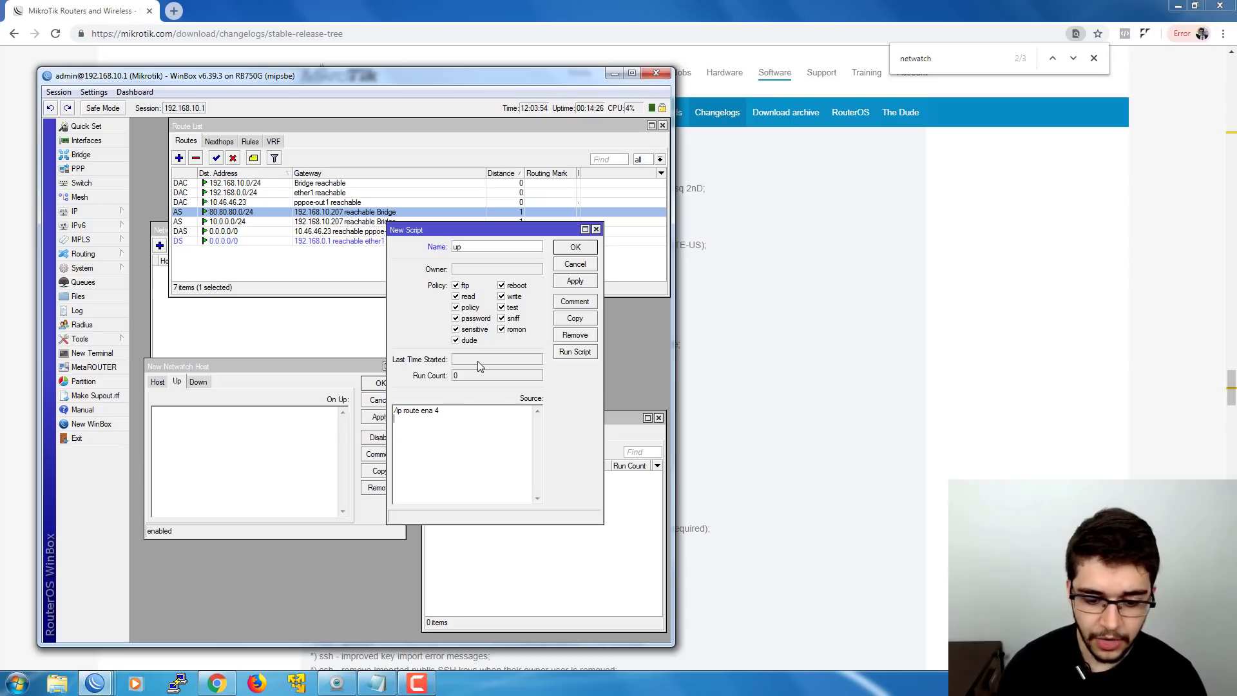
click(575, 248)
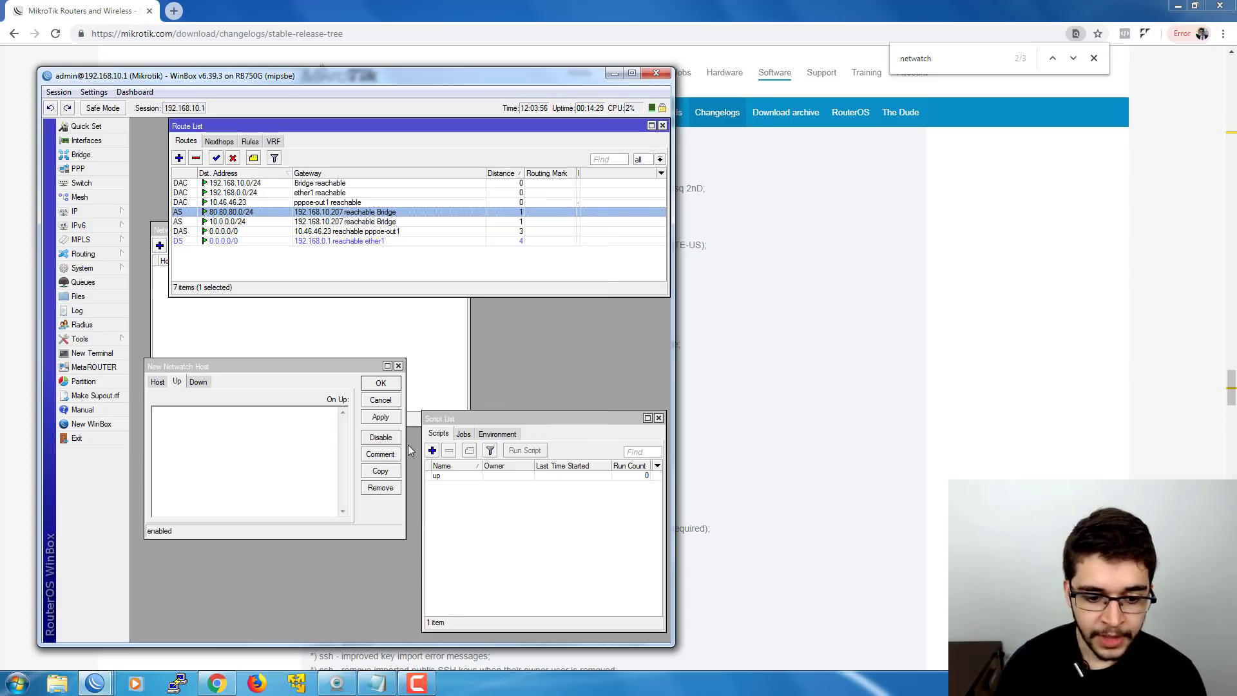
- Add a second script named down with source /ip route disable 4
click(431, 451)
text(down)
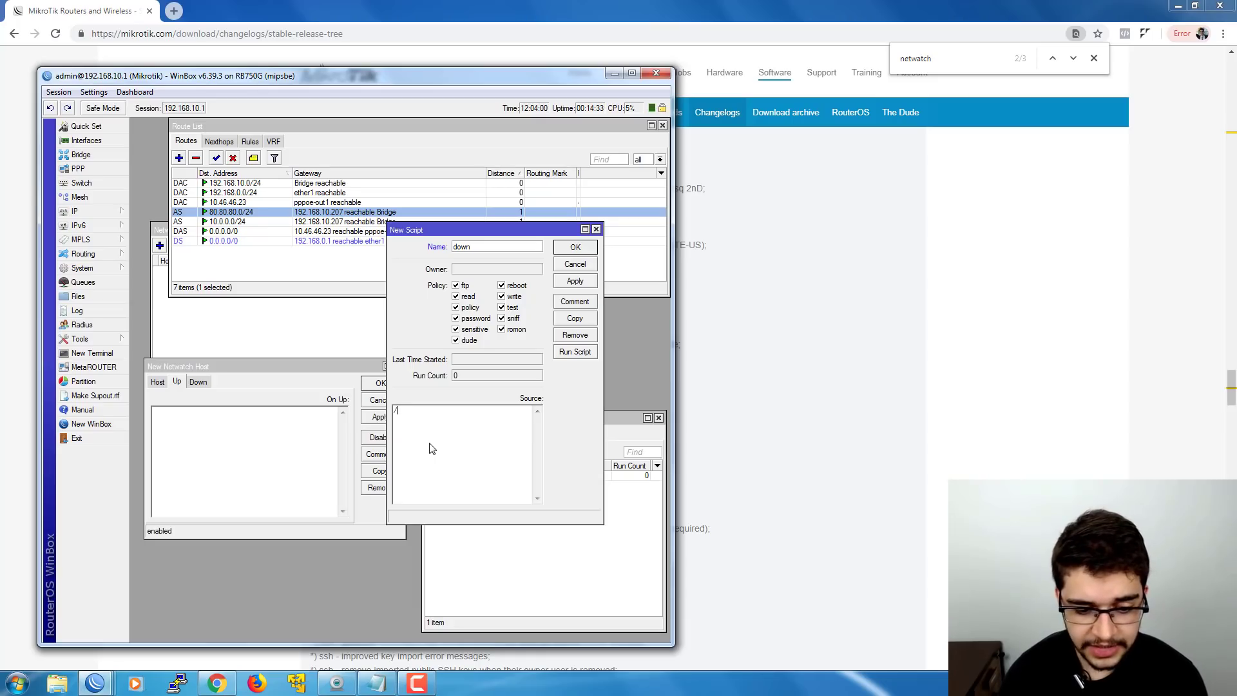
text(p roue )
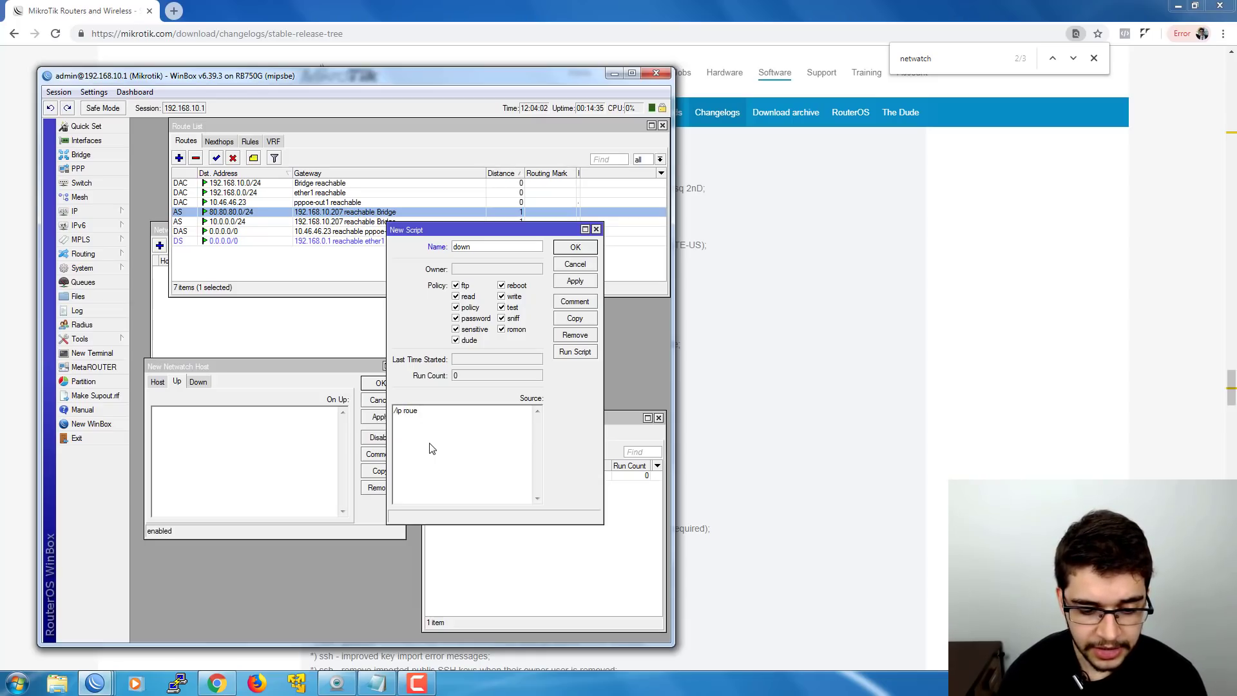
key(BackSpace)
key(BackSpace)
text(te disa 4)
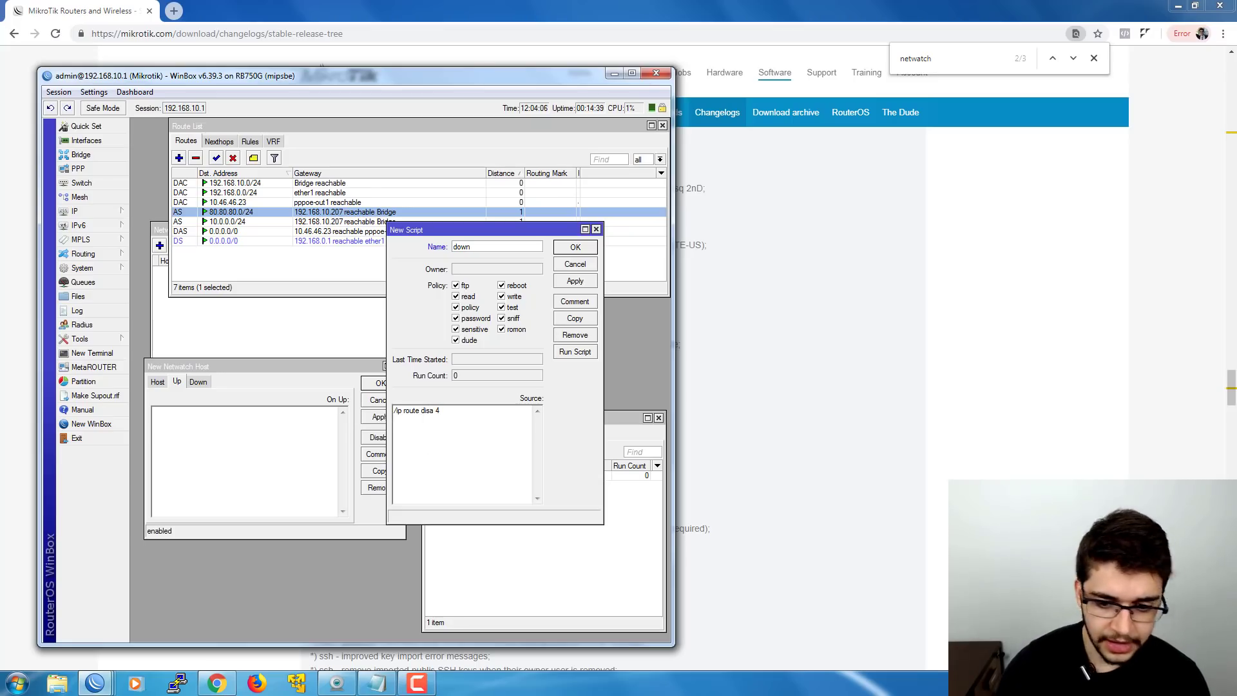
click(575, 248)
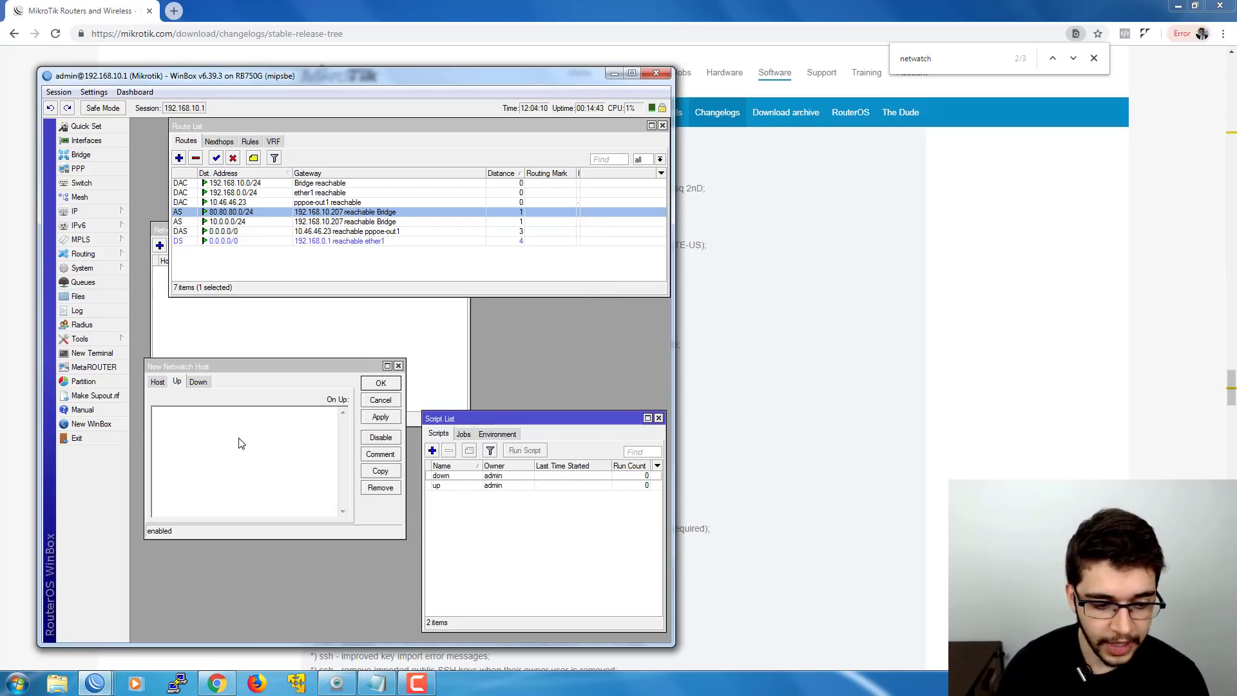
click(204, 443)
- Set the 8.8.8.8 host's On Up script to up and On Down to down, and save it
click(157, 382)
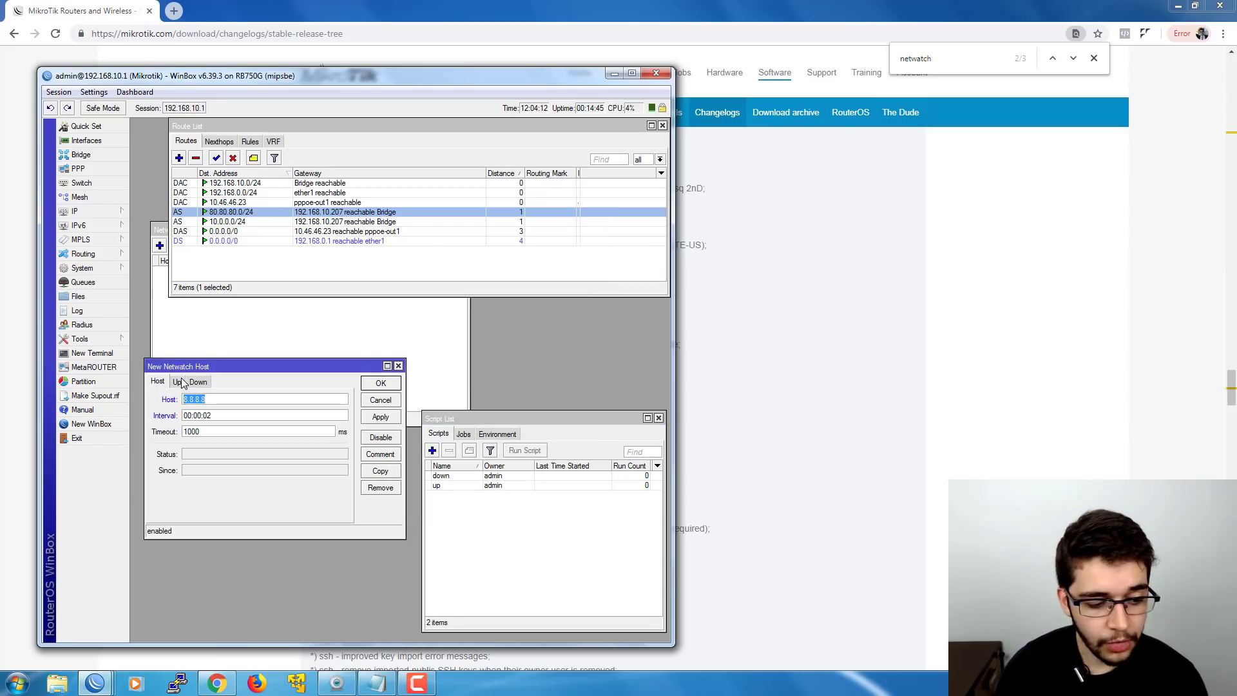
click(178, 382)
text(up)
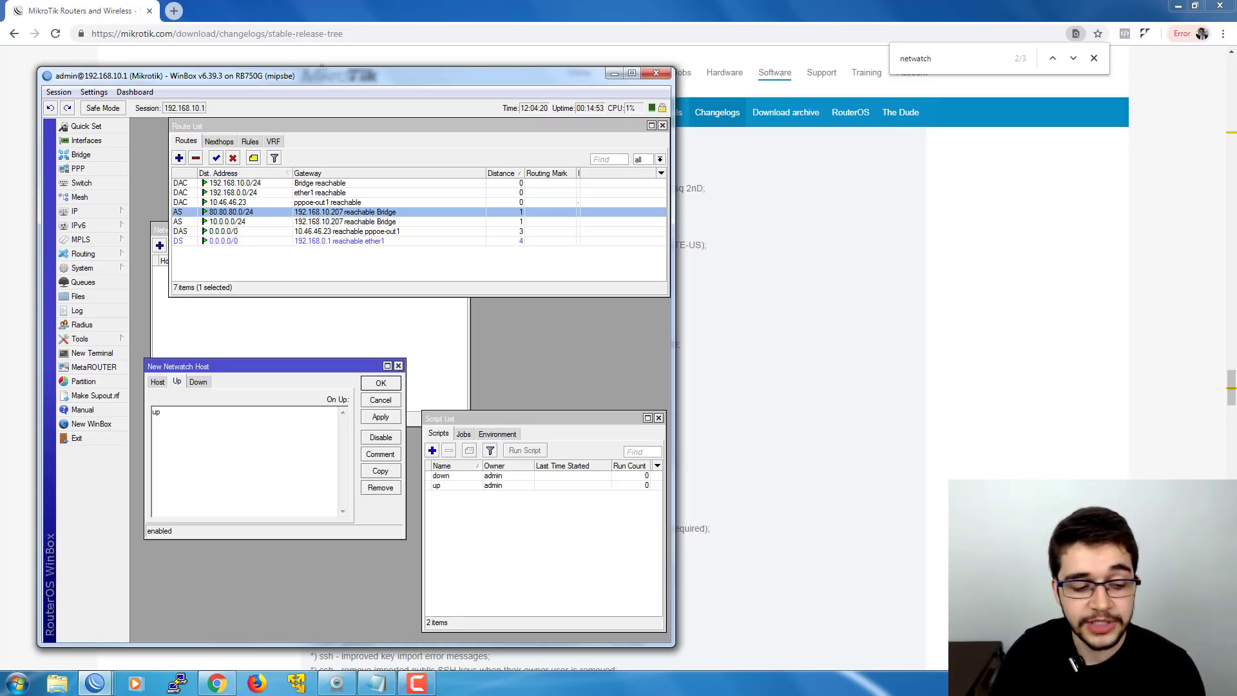
click(193, 383)
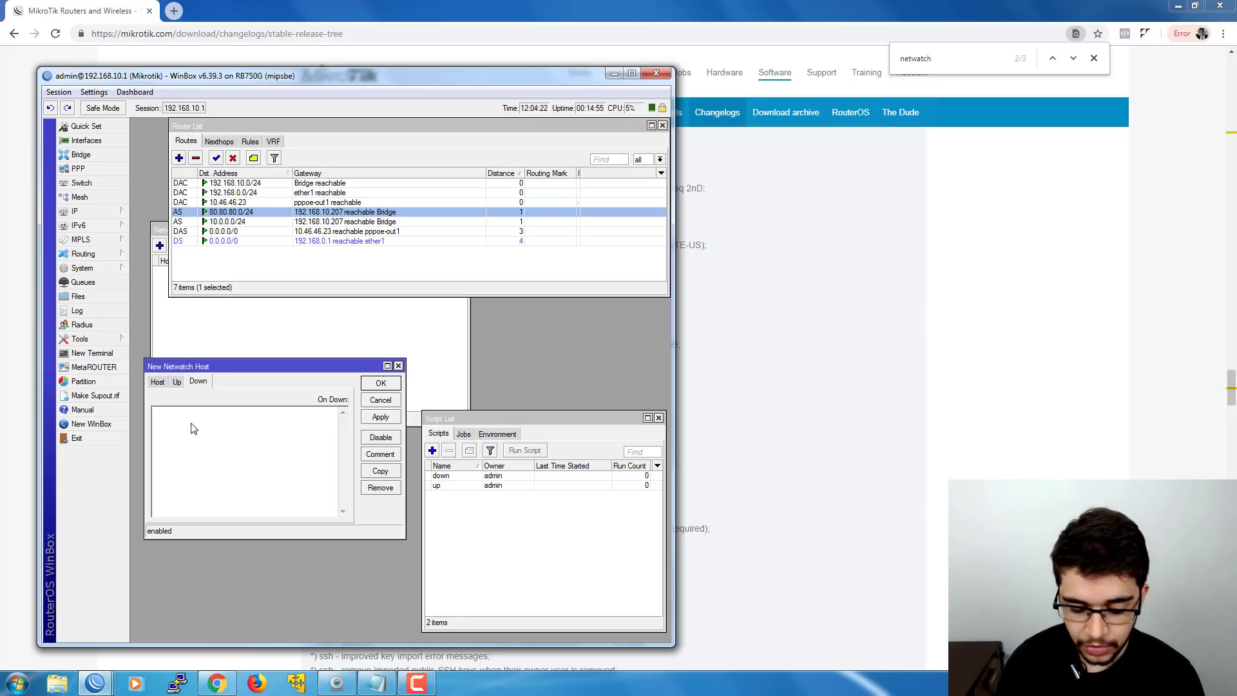
text(down)
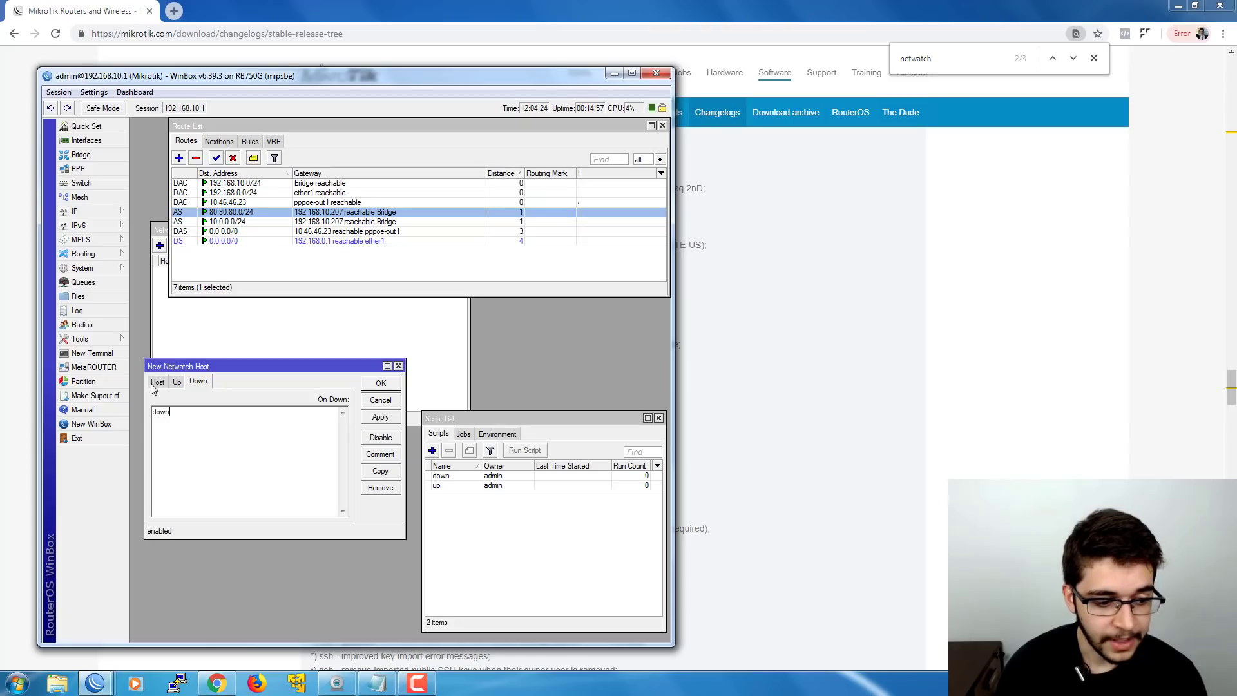
click(156, 384)
click(379, 385)
- Check the up script's run count in the script list
click(337, 370)
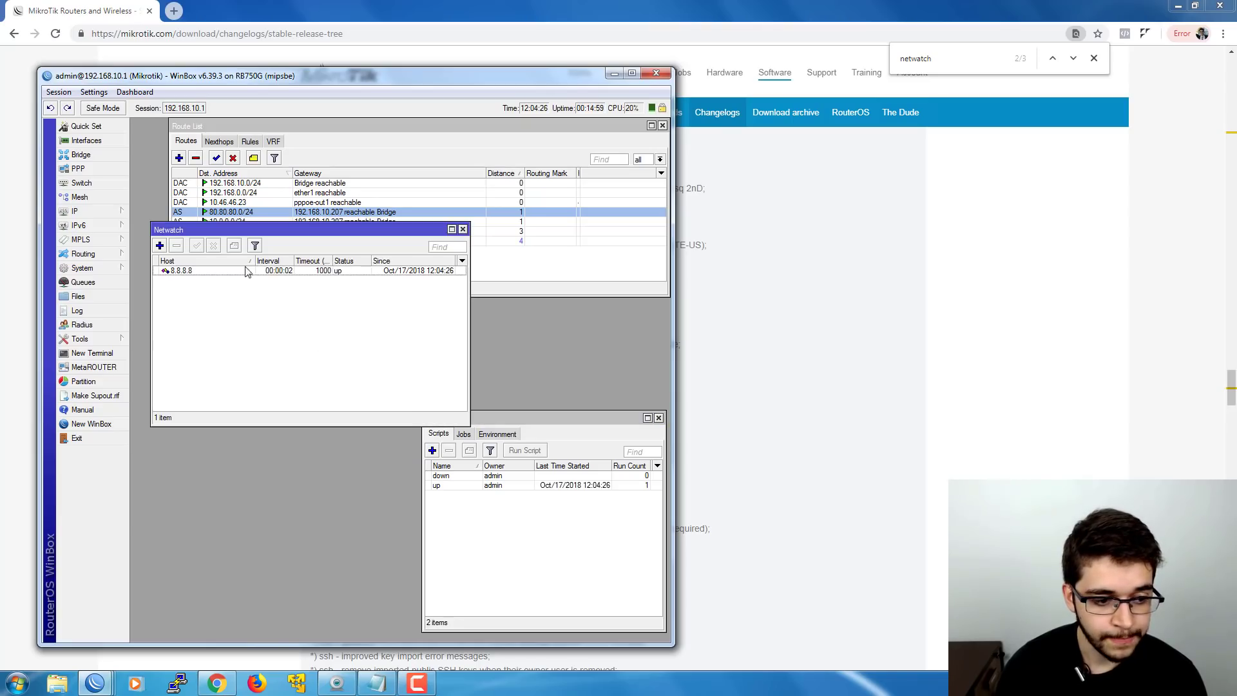
drag(233, 232, 222, 285)
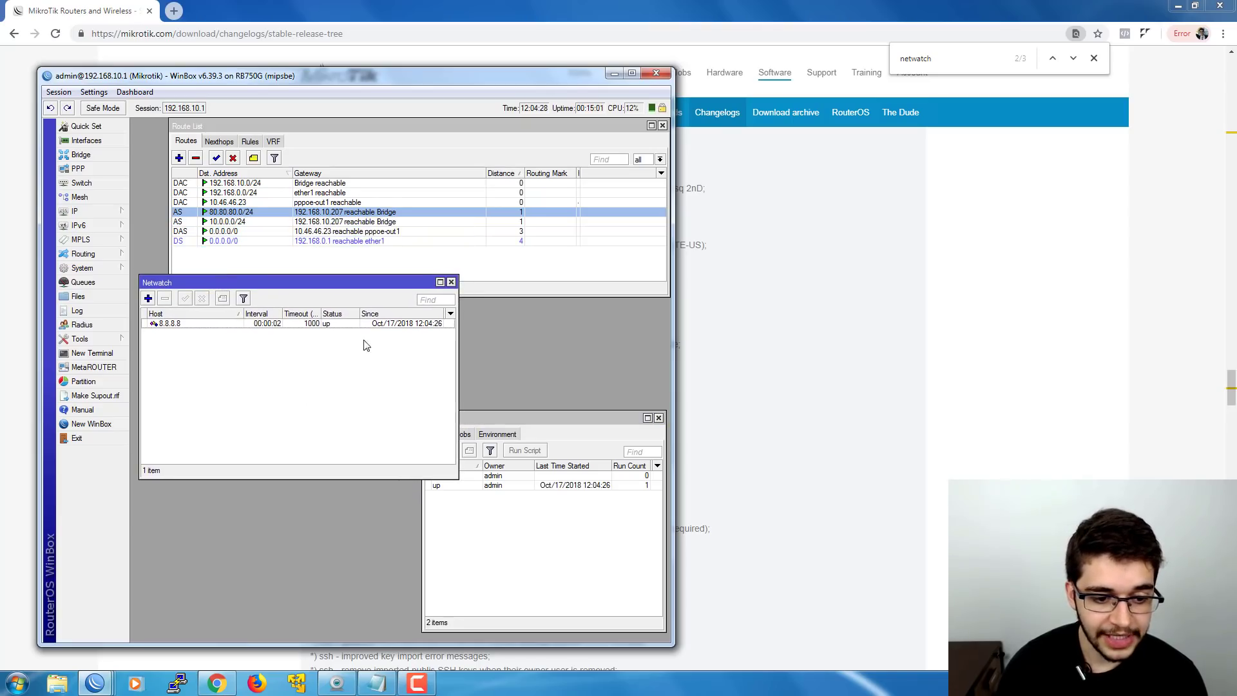
click(457, 487)
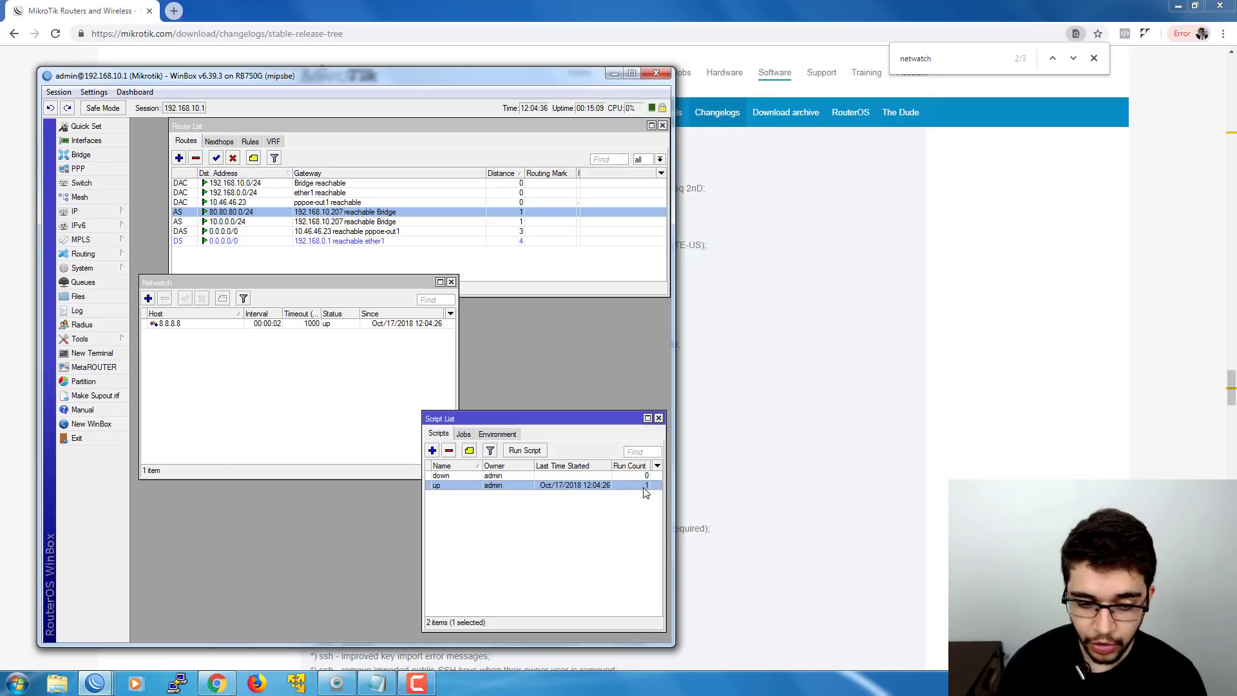
- Start a new firewall filter rule in chain output with destination address 8.8.8.8
click(80, 215)
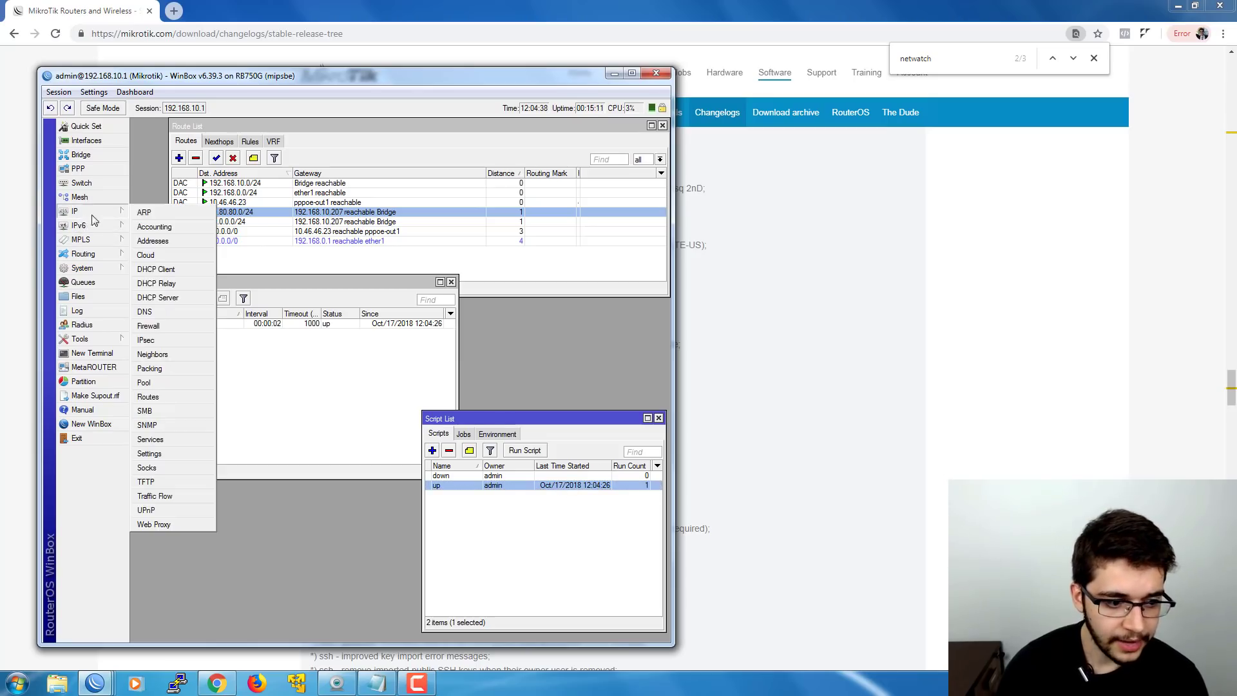
click(183, 330)
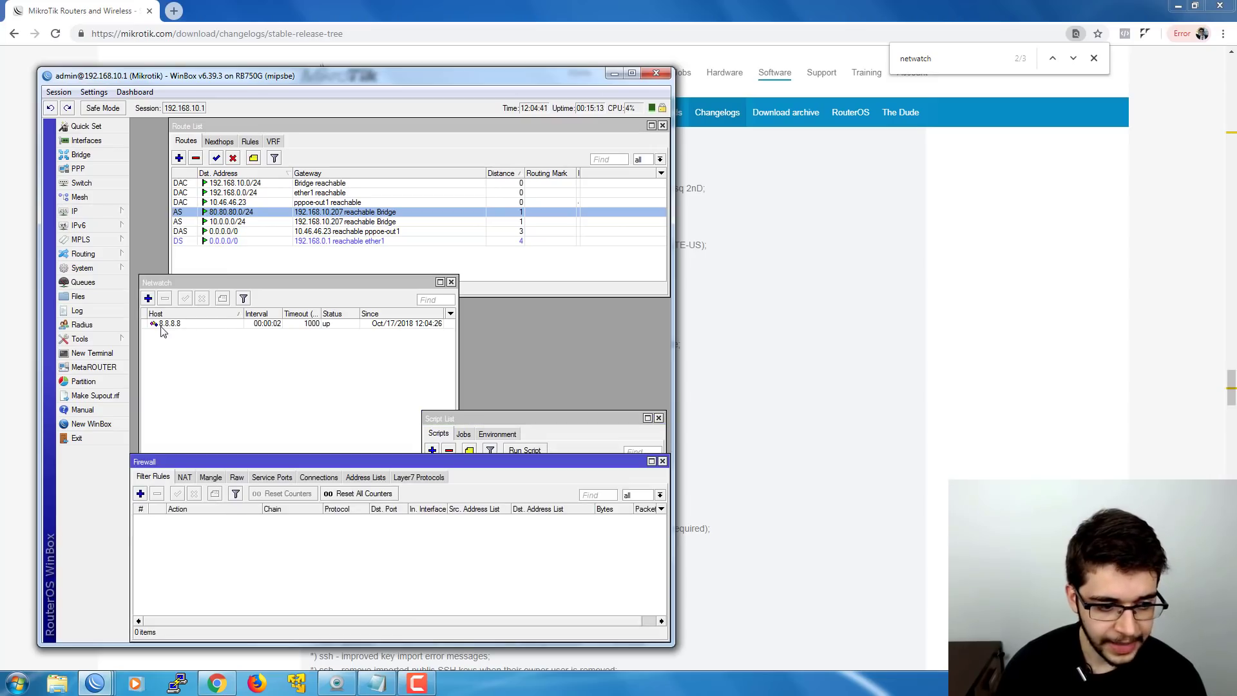
click(141, 493)
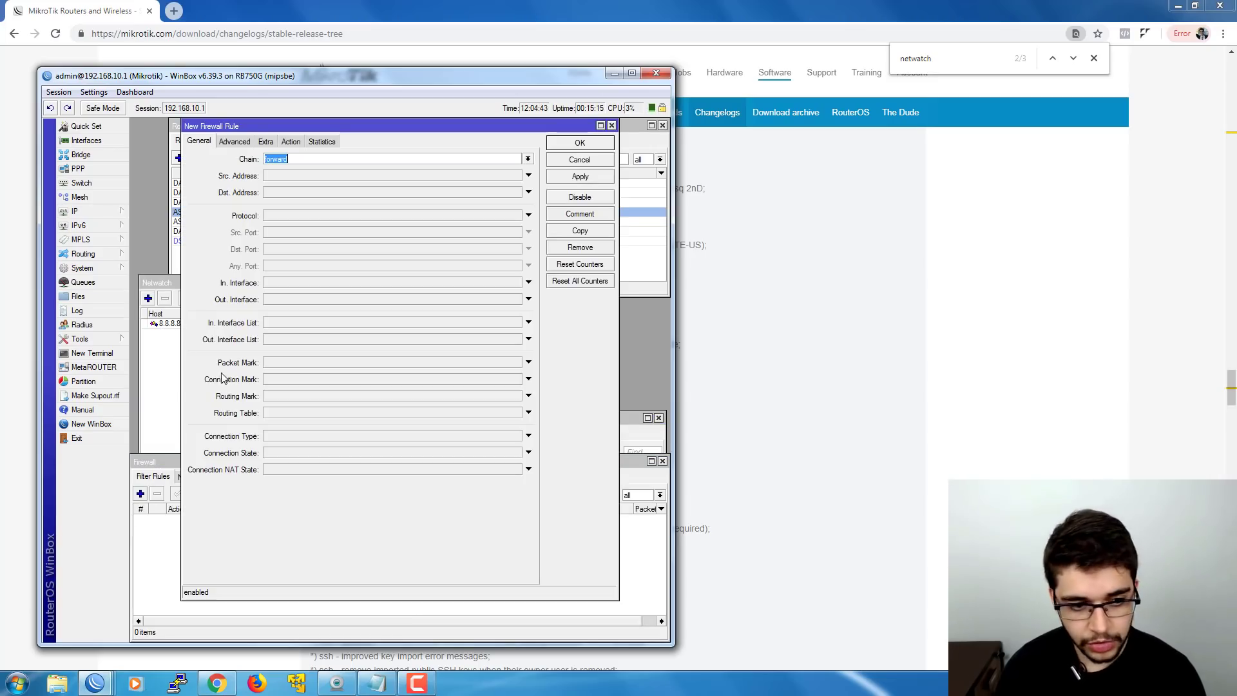
click(528, 159)
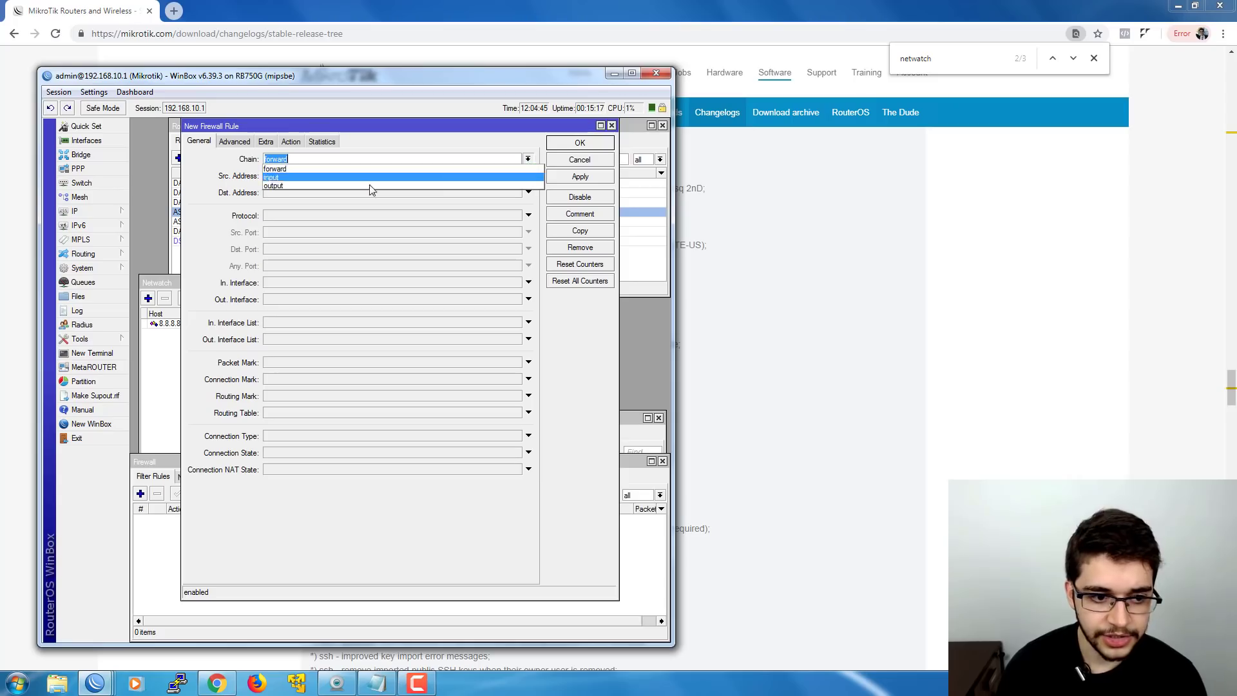
click(274, 185)
click(280, 192)
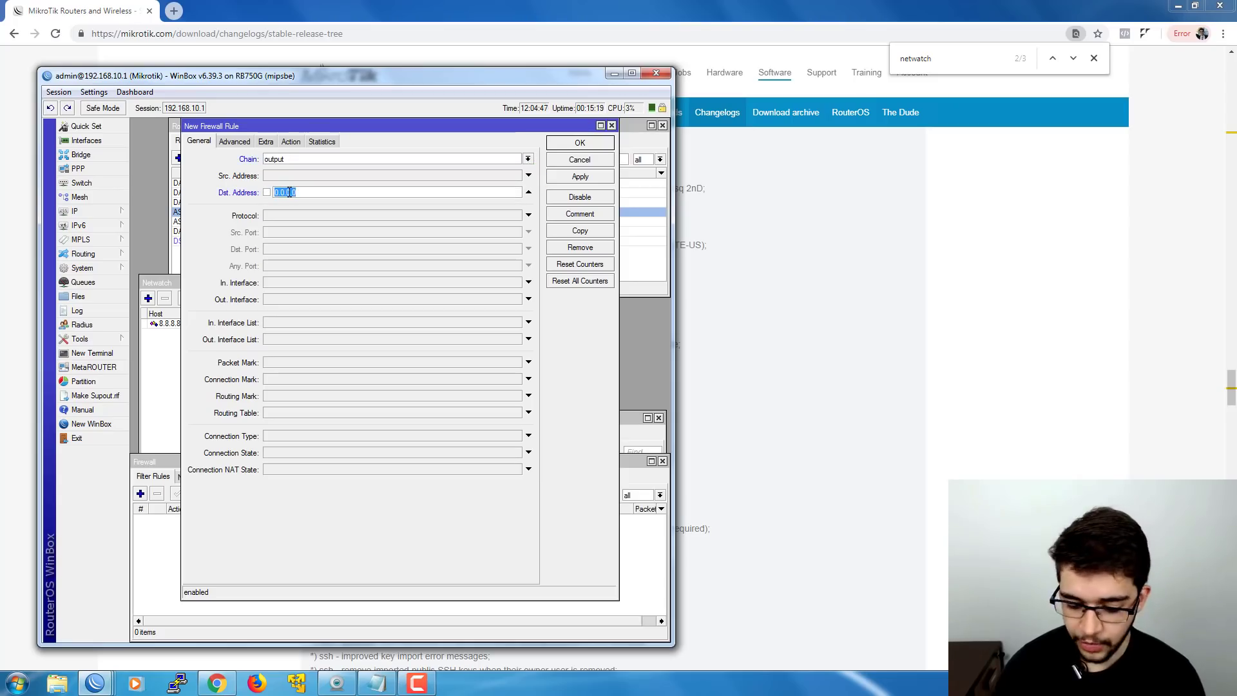
text(8.8.8.8)
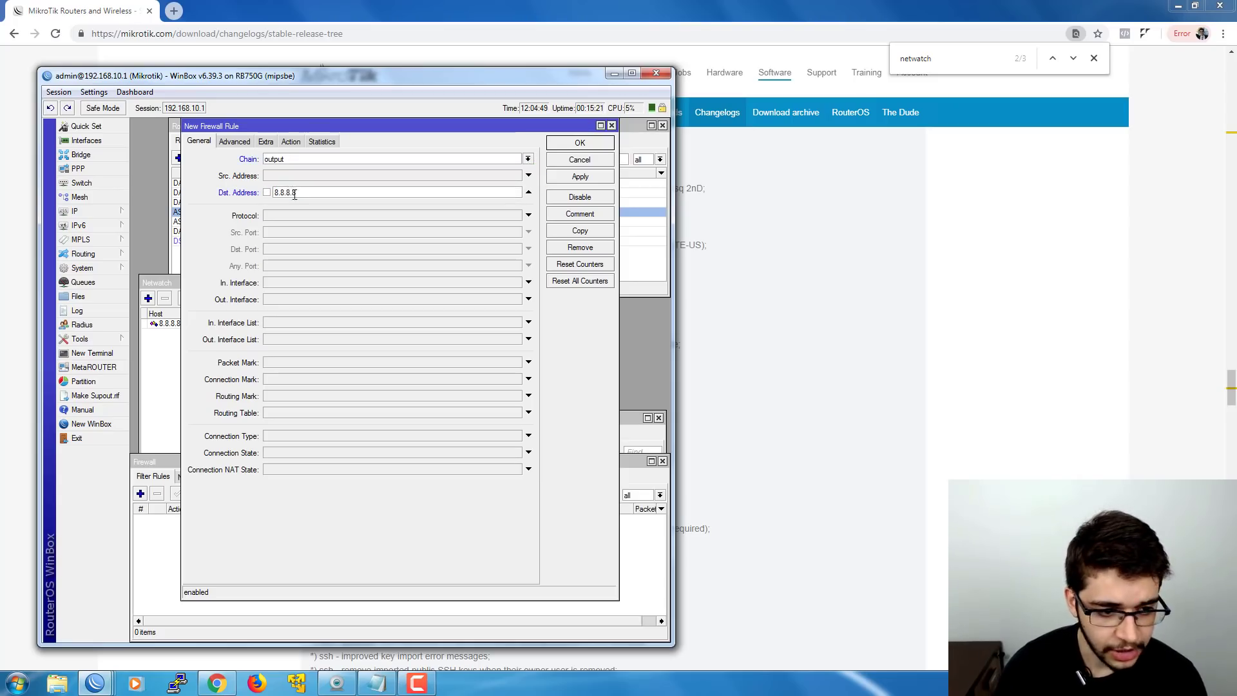
- Make the rule match icmp with action drop, and save it
click(407, 216)
click(516, 215)
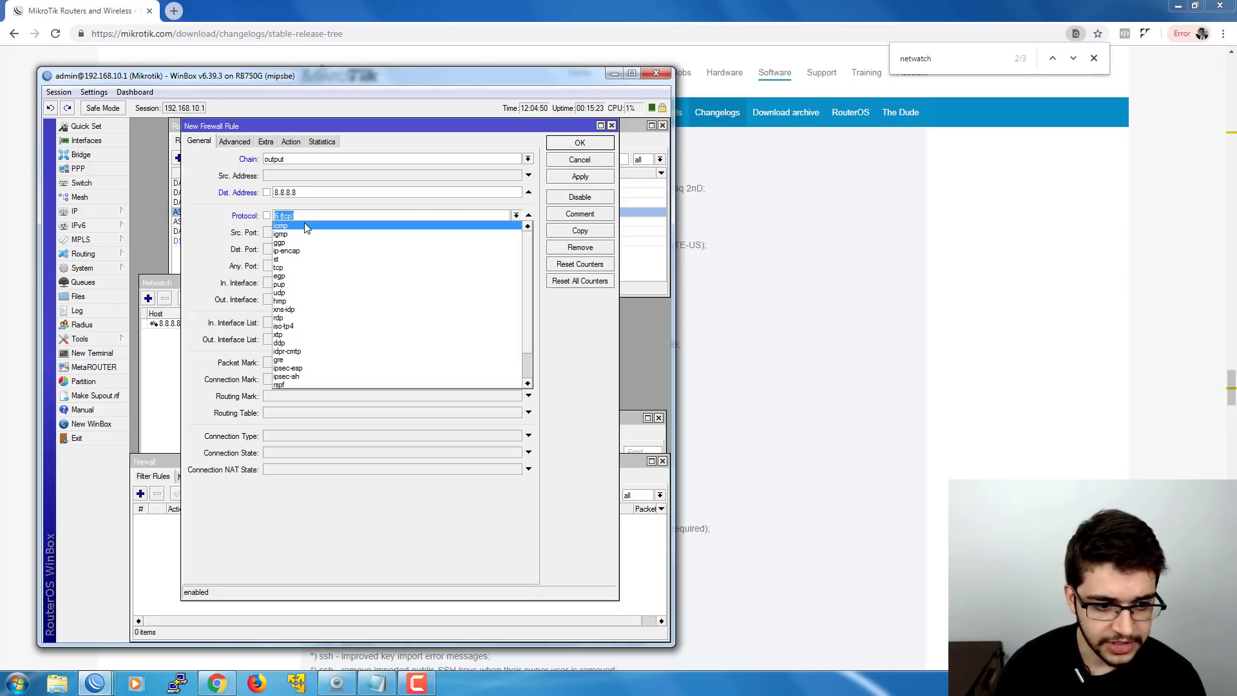
click(305, 226)
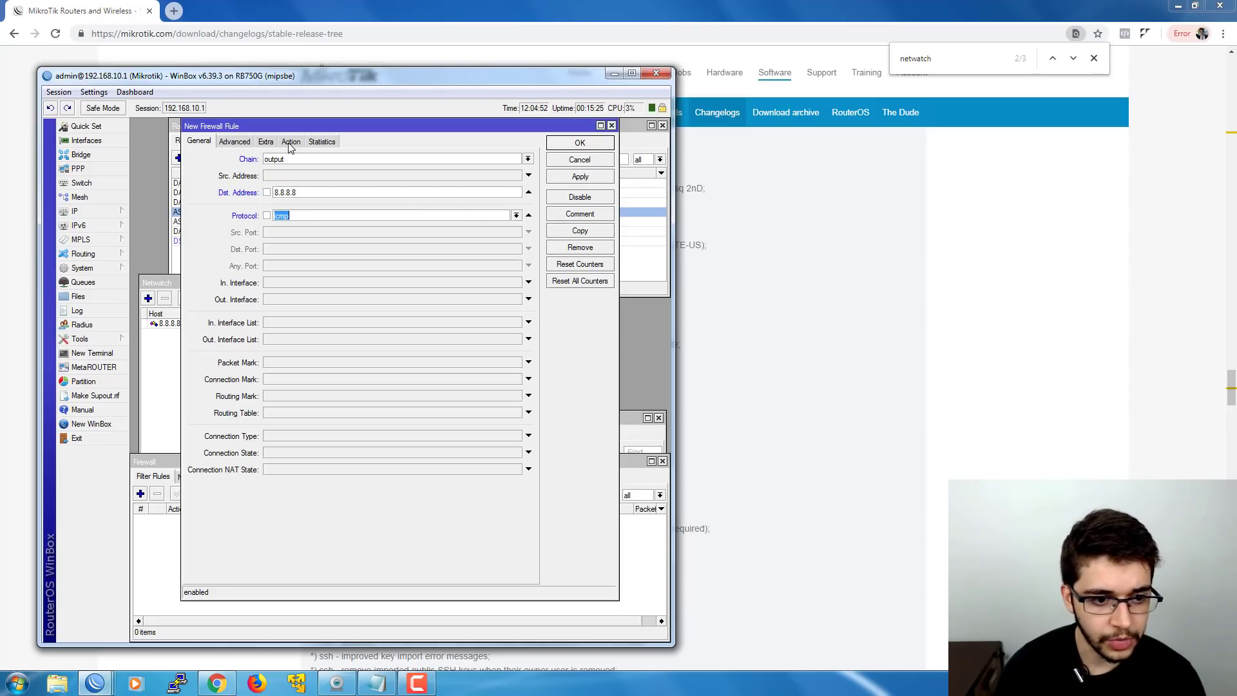
click(290, 143)
click(265, 161)
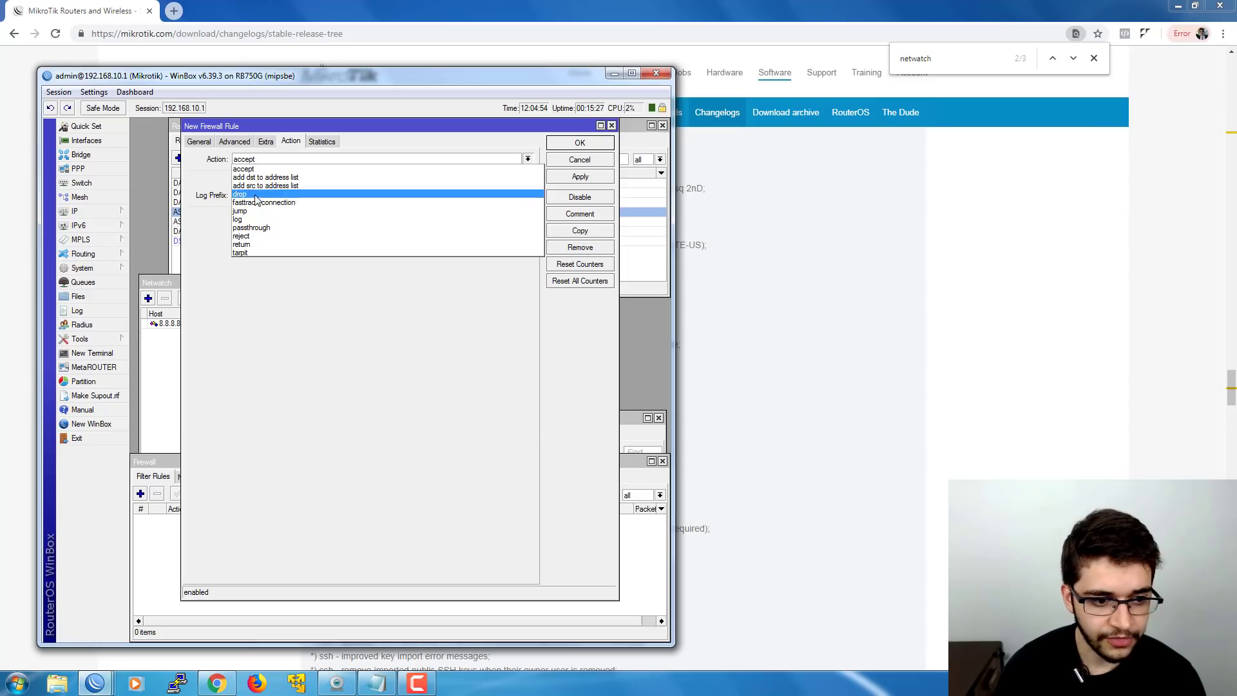
click(255, 199)
click(580, 143)
click(348, 335)
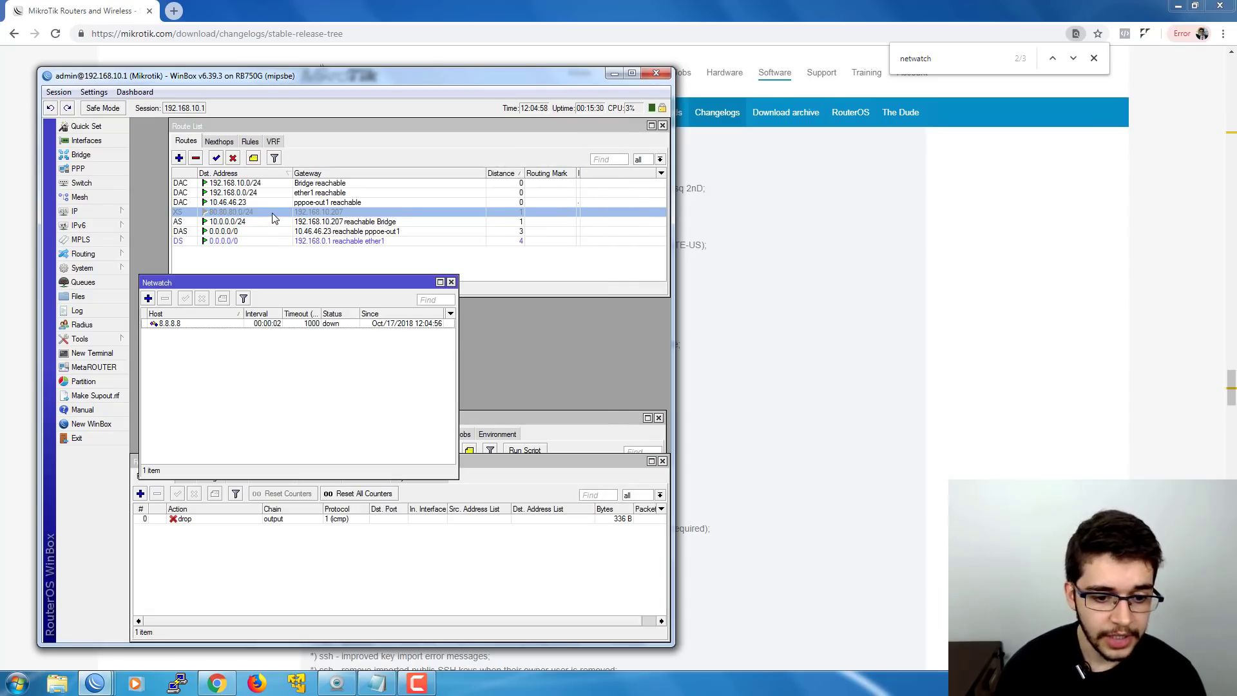
- Close the firewall rules and open the 8.8.8.8 Netwatch entry's Up tab to confirm it runs 'up'
click(663, 461)
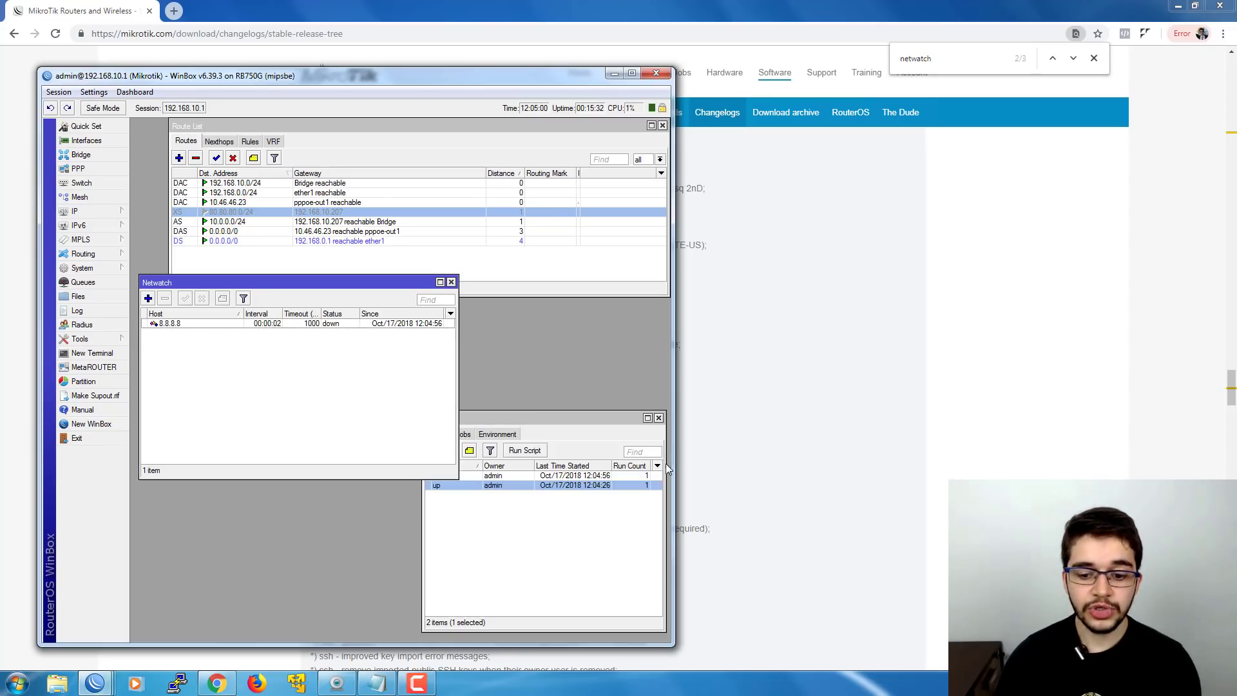
drag(564, 418, 565, 412)
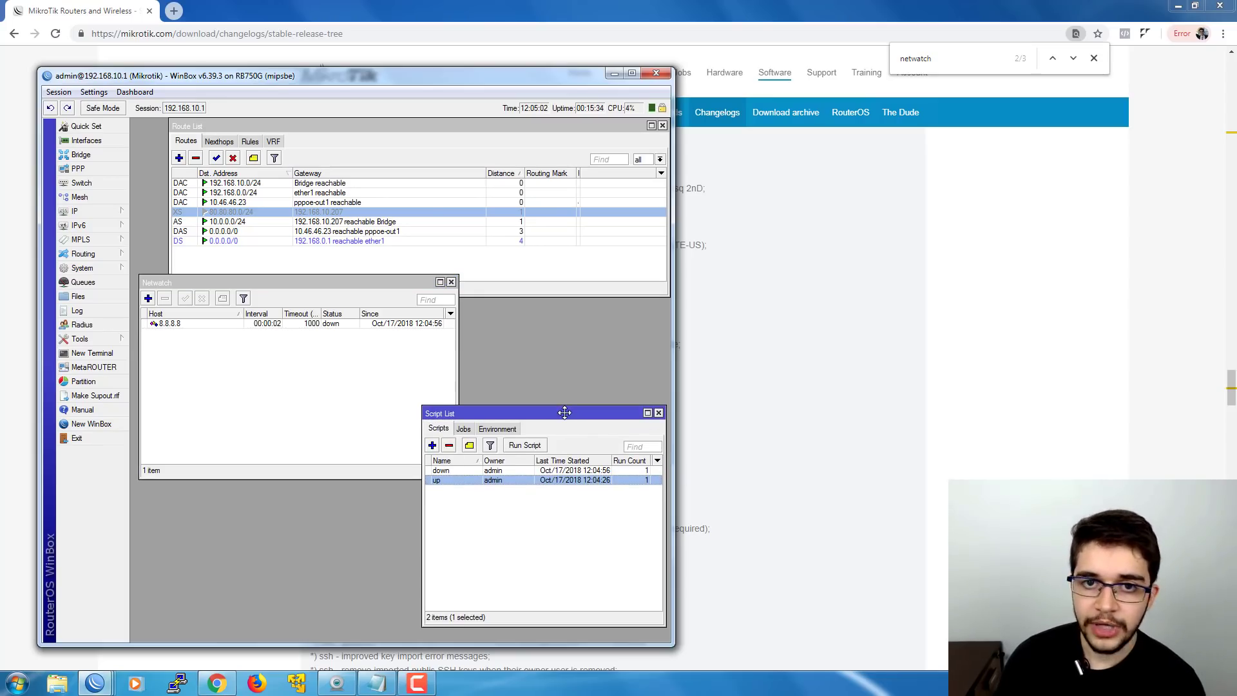
double_click(335, 323)
click(177, 381)
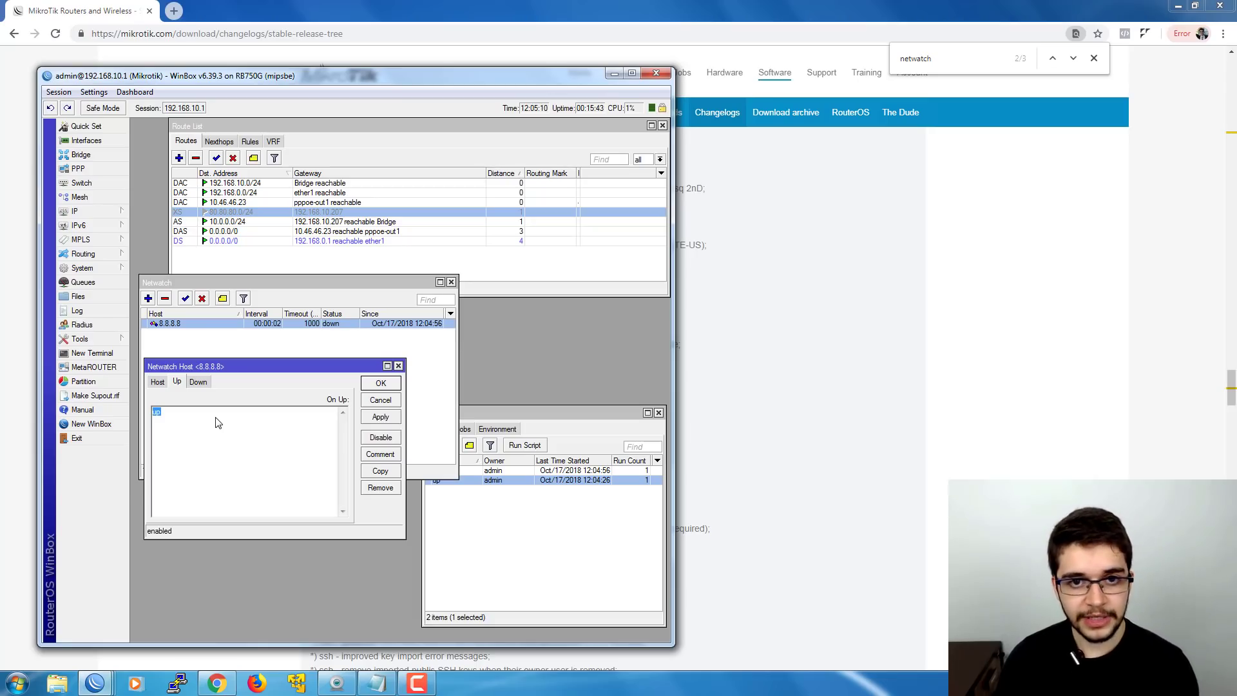
click(218, 422)
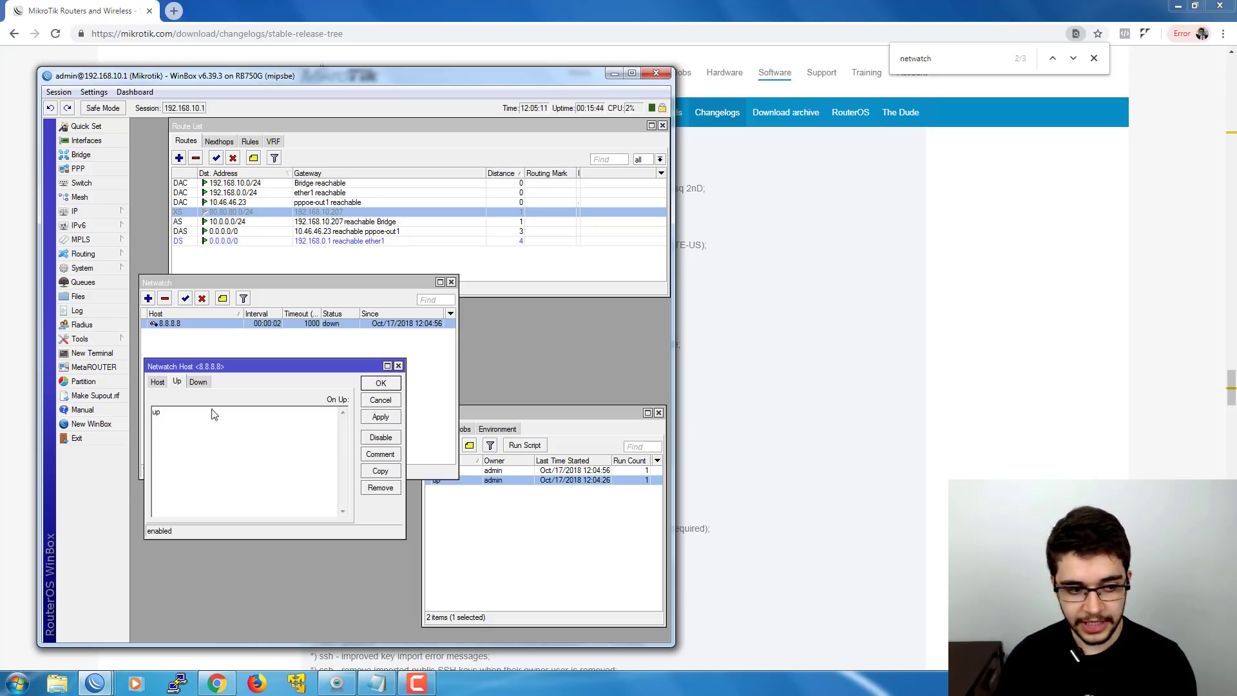
click(117, 269)
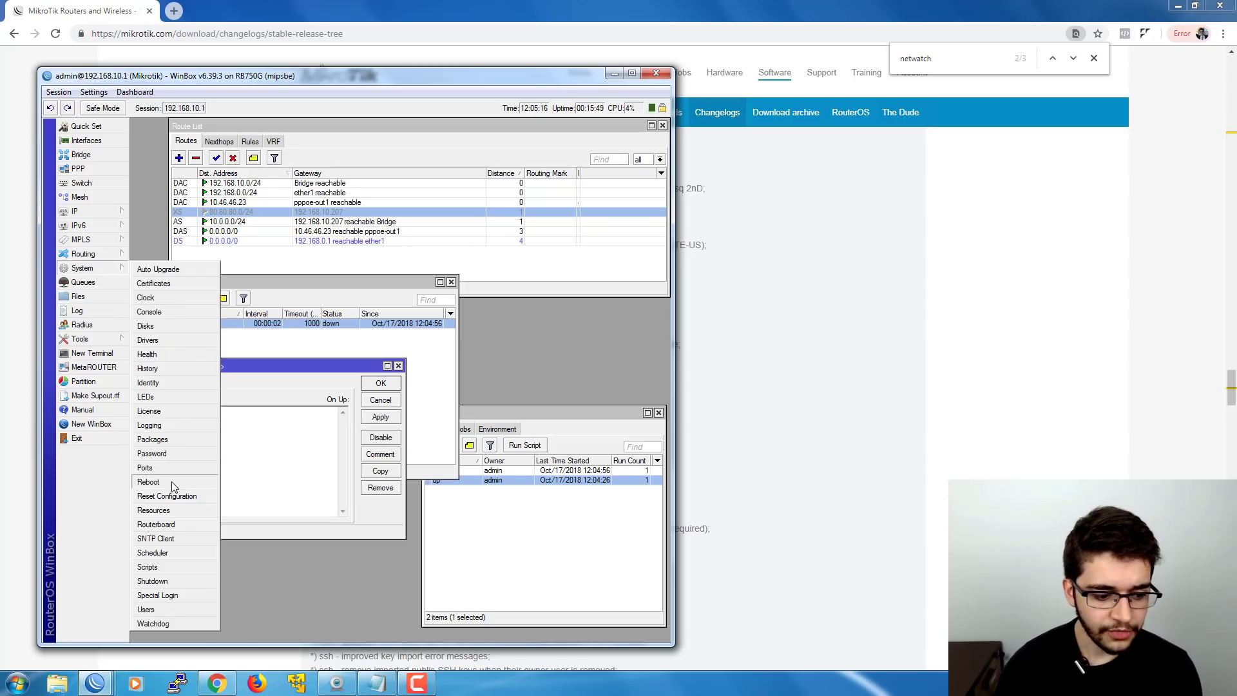
- Open System > Users and review the full, read and write groups before returning to Users
click(147, 610)
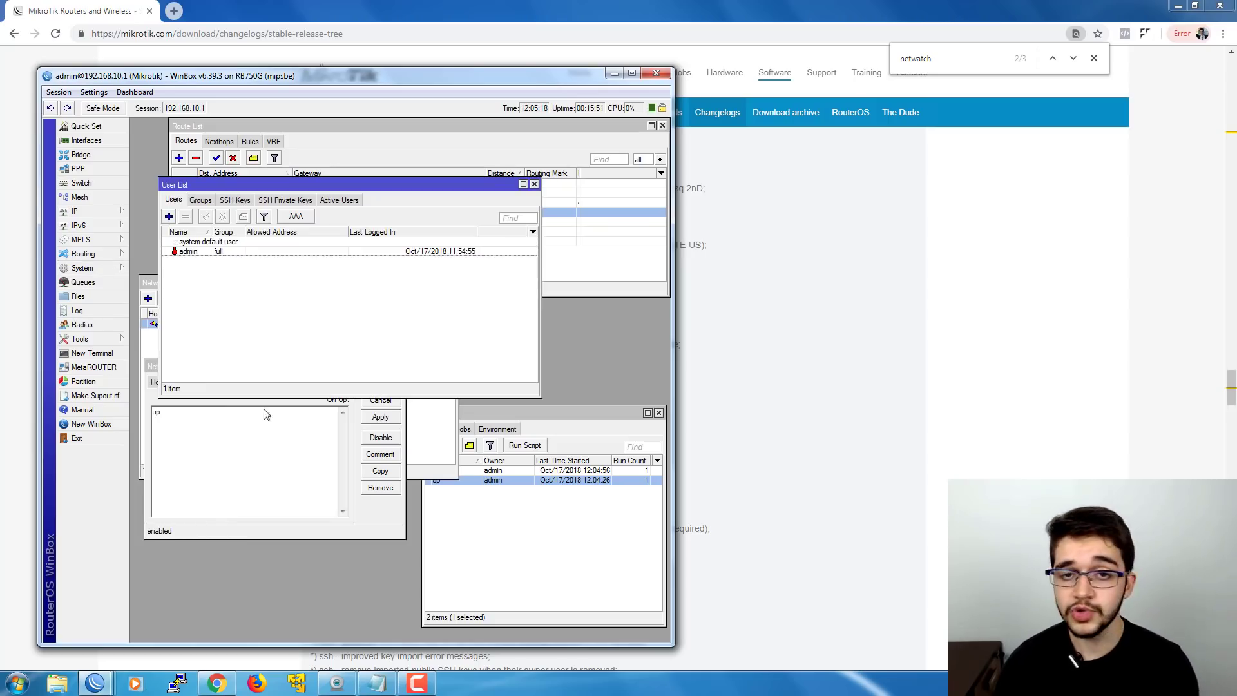
drag(265, 185, 312, 229)
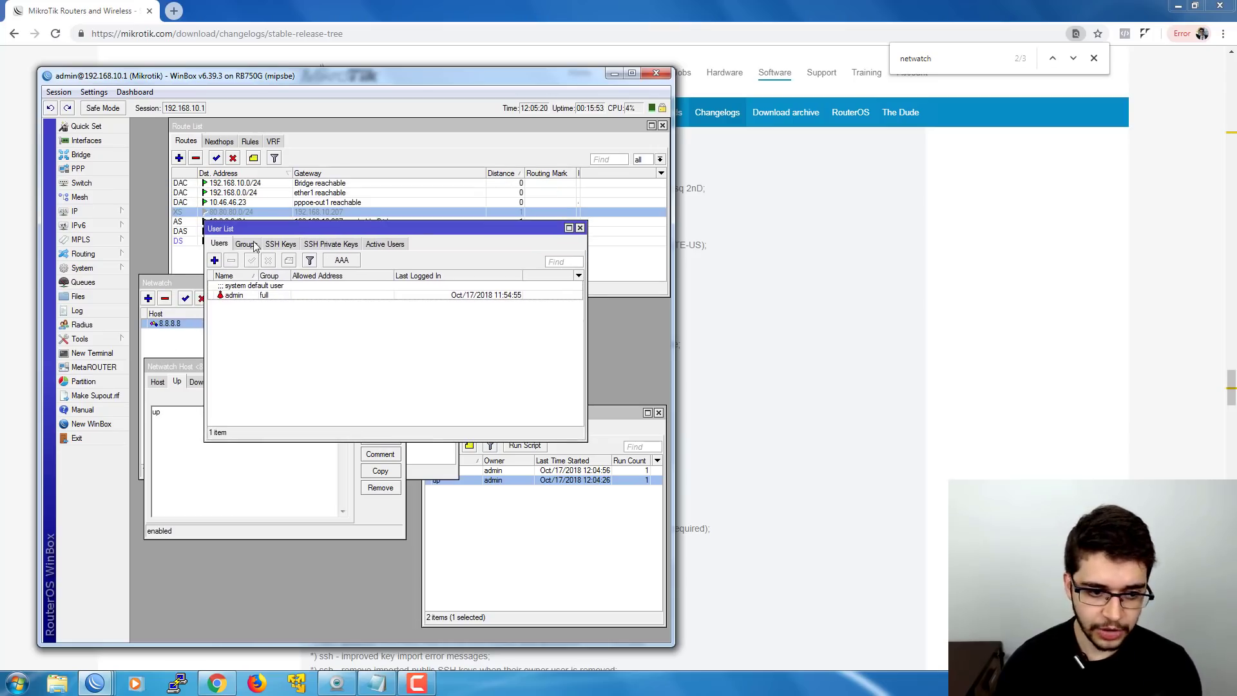
click(251, 249)
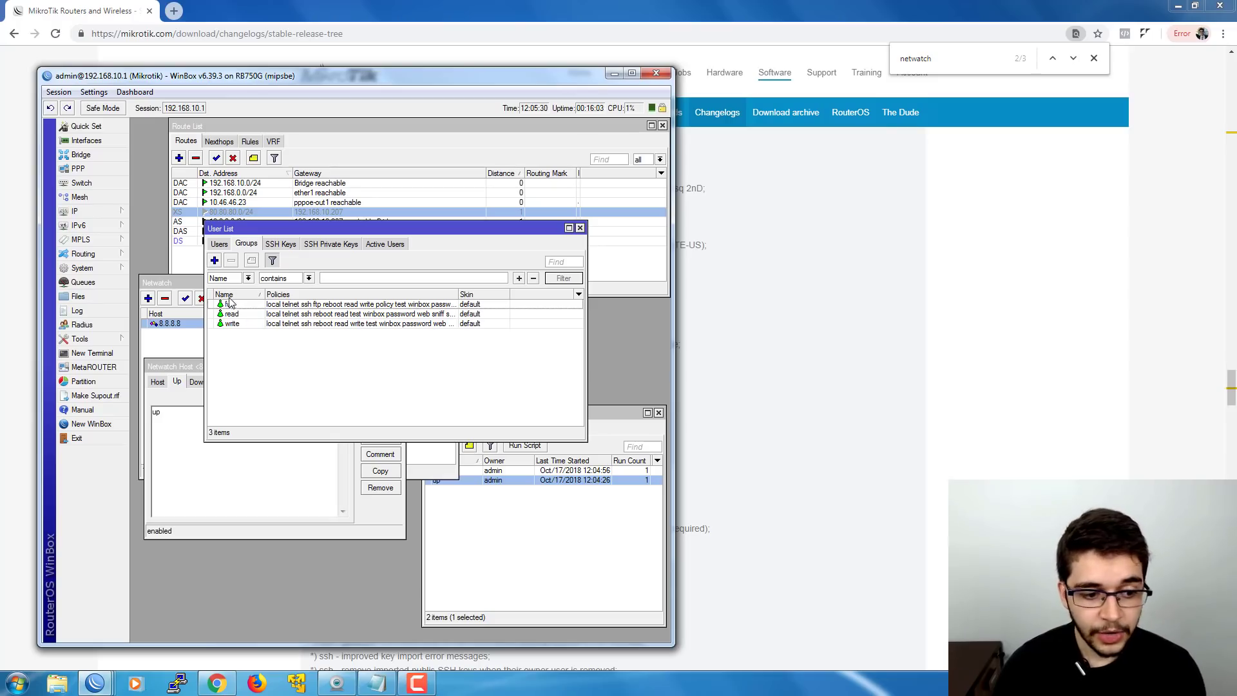
click(220, 245)
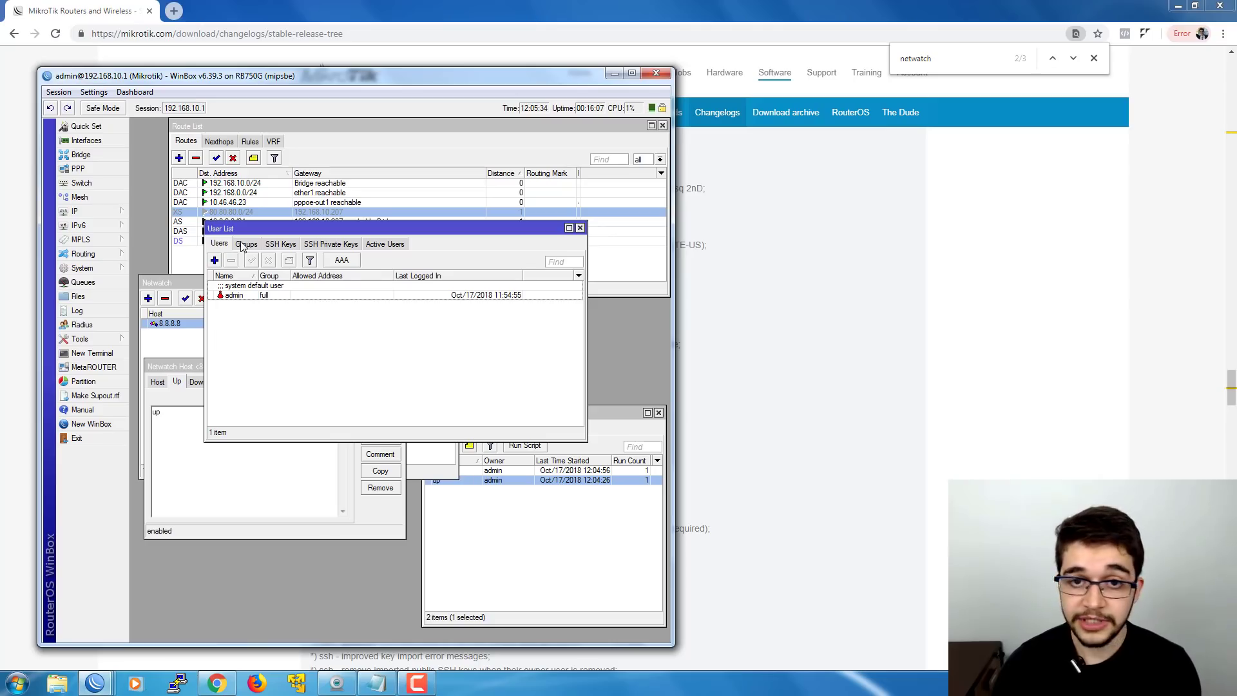
- Create user 'teste' in the write group with a password and its confirmation
click(215, 260)
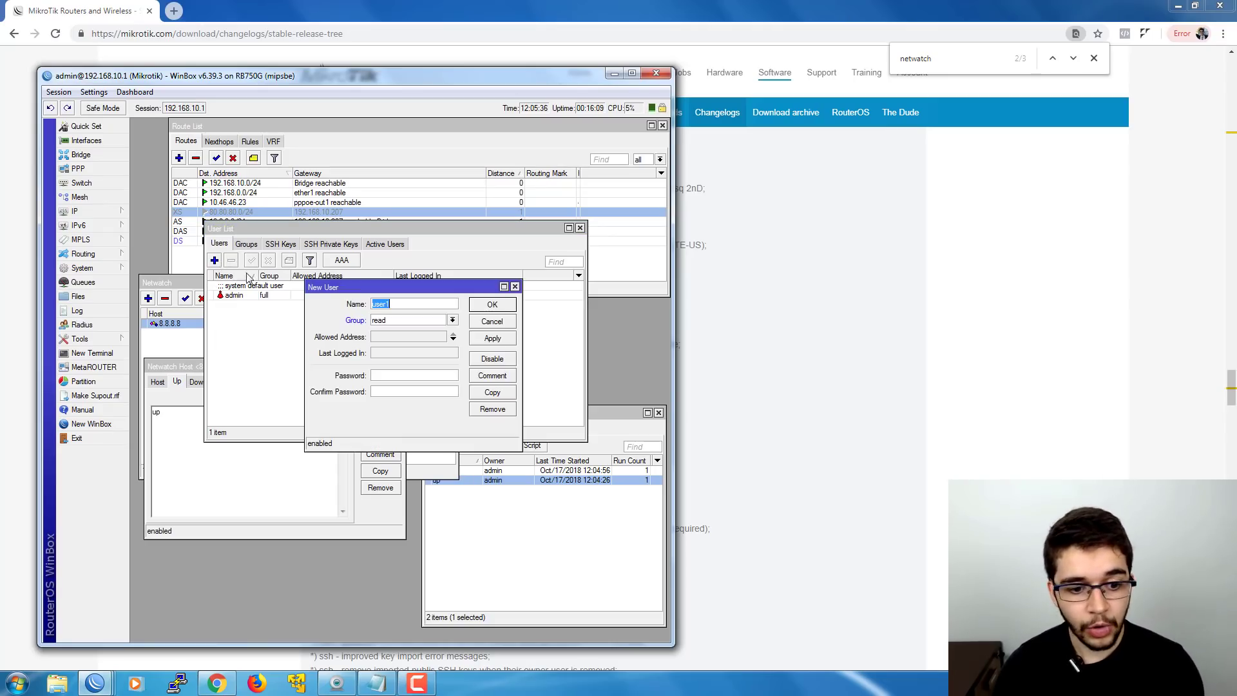
drag(353, 290, 351, 311)
text(teste)
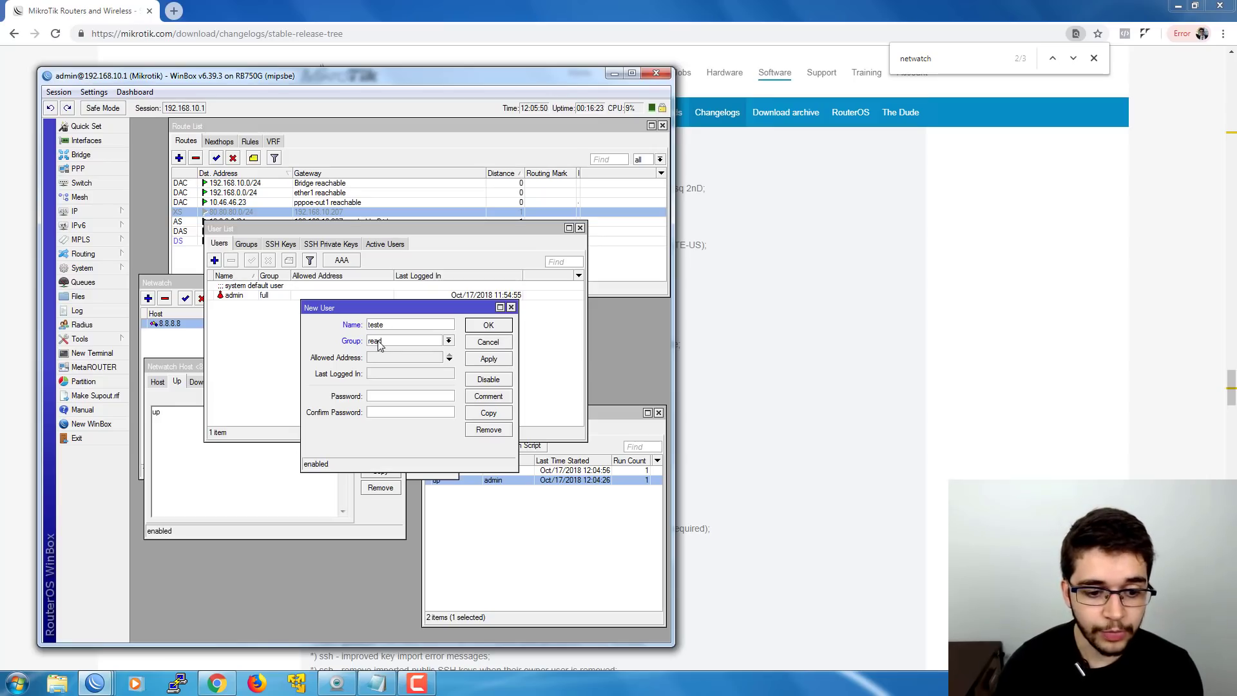
click(381, 343)
click(384, 368)
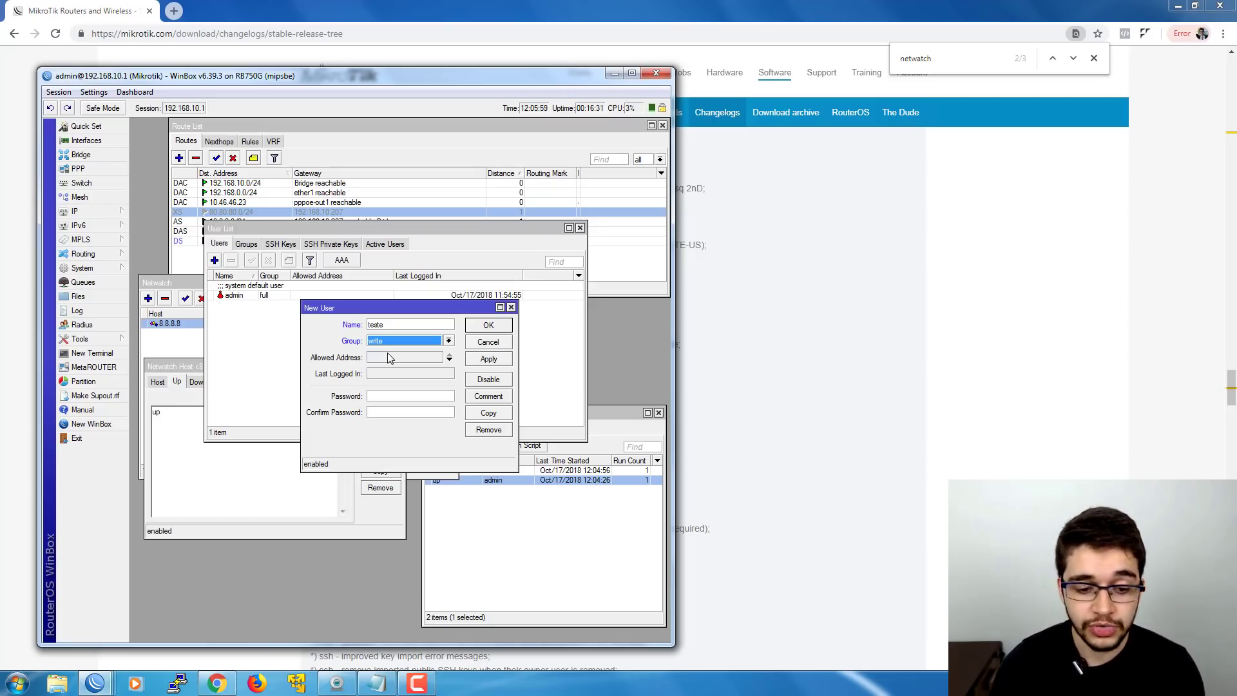
click(376, 397)
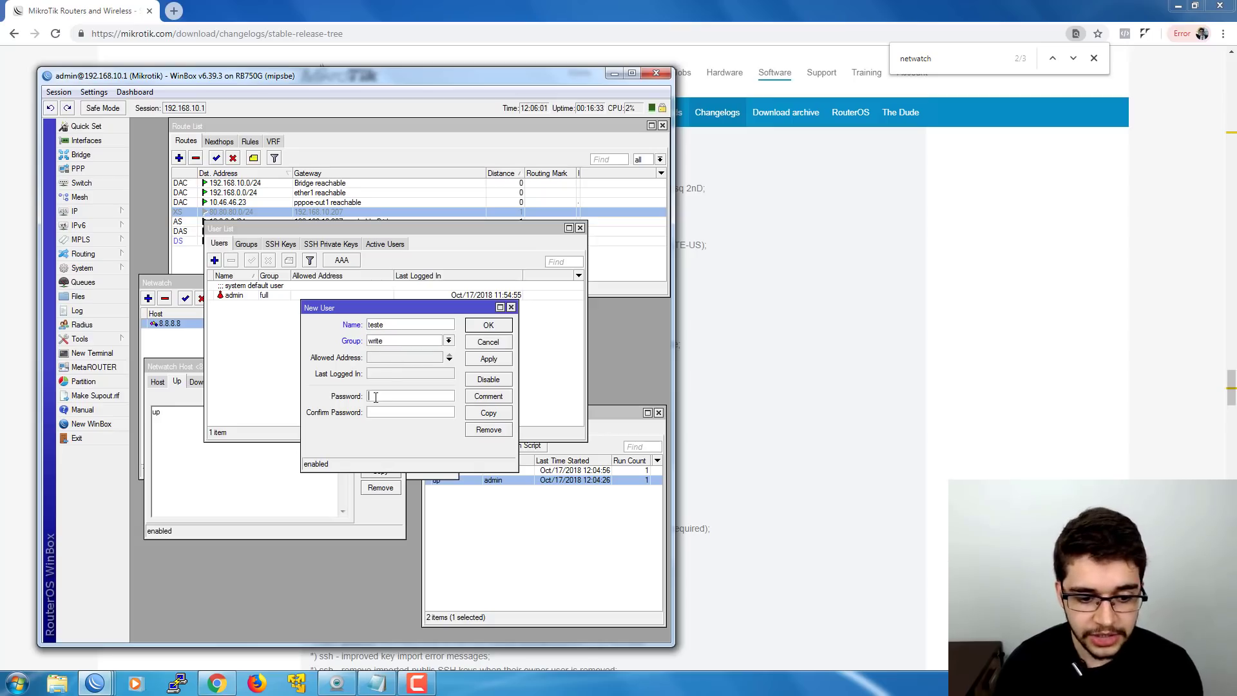
text(*****)
click(379, 413)
text(*)
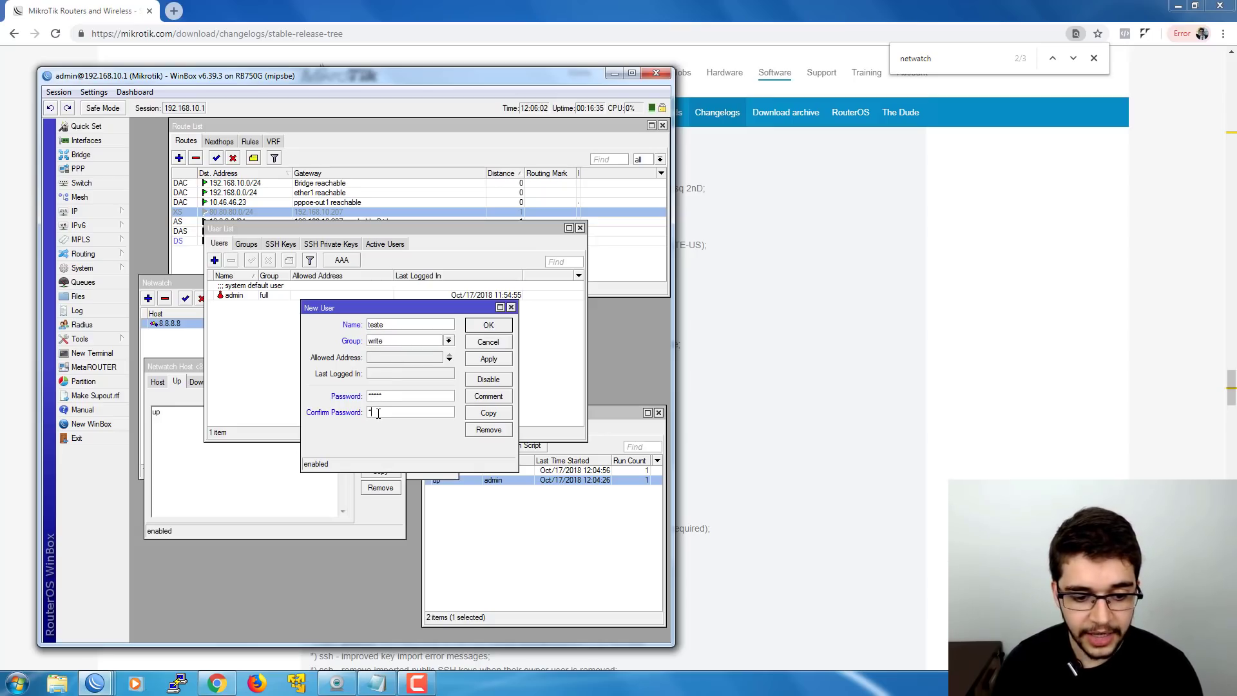
text(****)
click(481, 329)
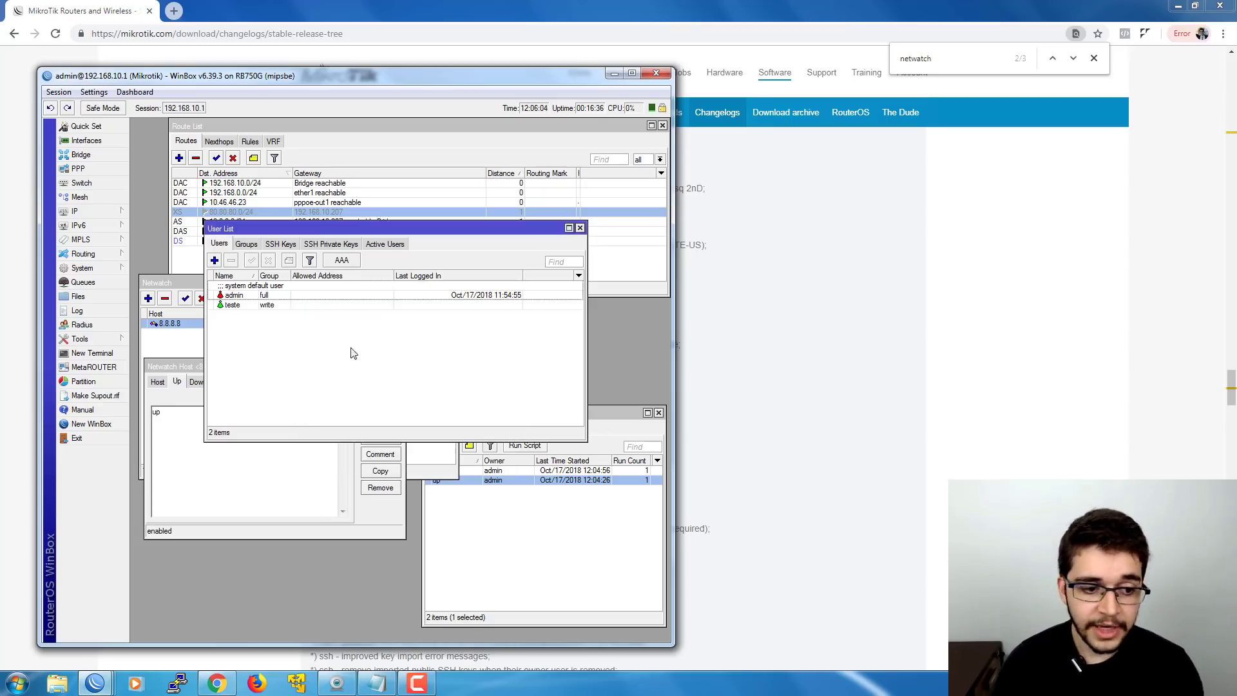
- Compare the full and write group policies side by side, close both, and return to Users
click(249, 245)
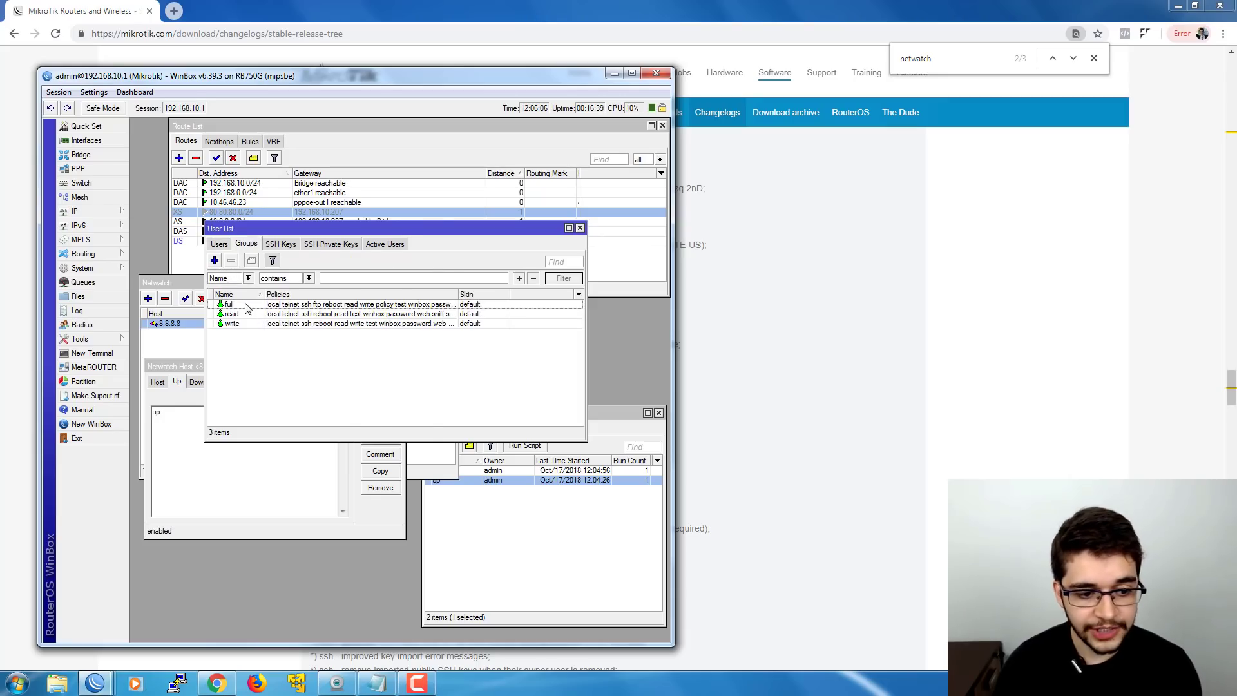
double_click(247, 306)
double_click(250, 323)
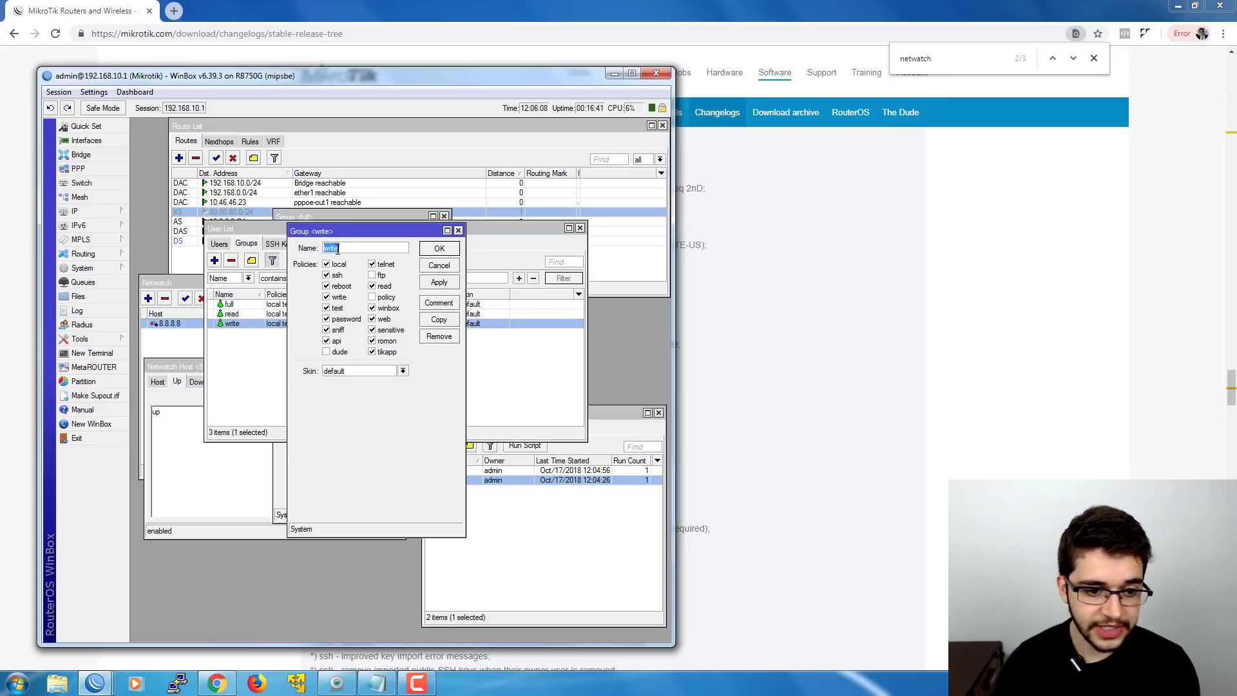
mouse_move(342, 231)
mouse_down()
mouse_move(459, 221)
mouse_move(335, 221)
mouse_up()
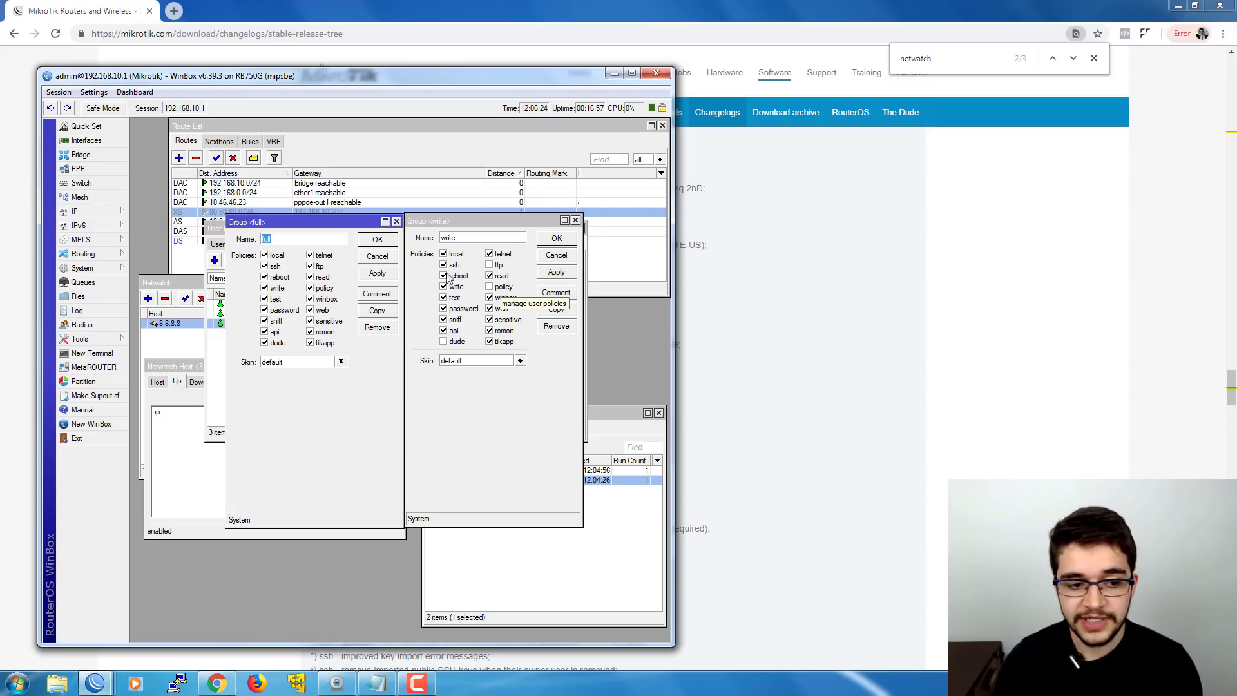
click(306, 238)
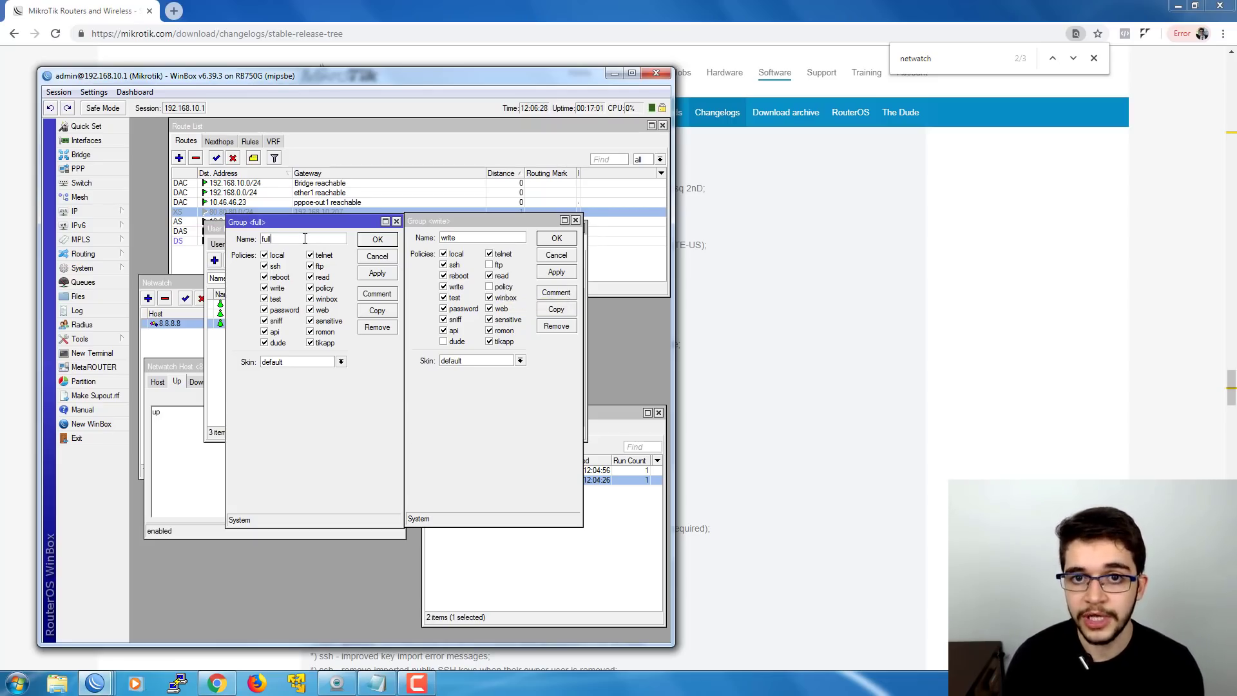
click(366, 256)
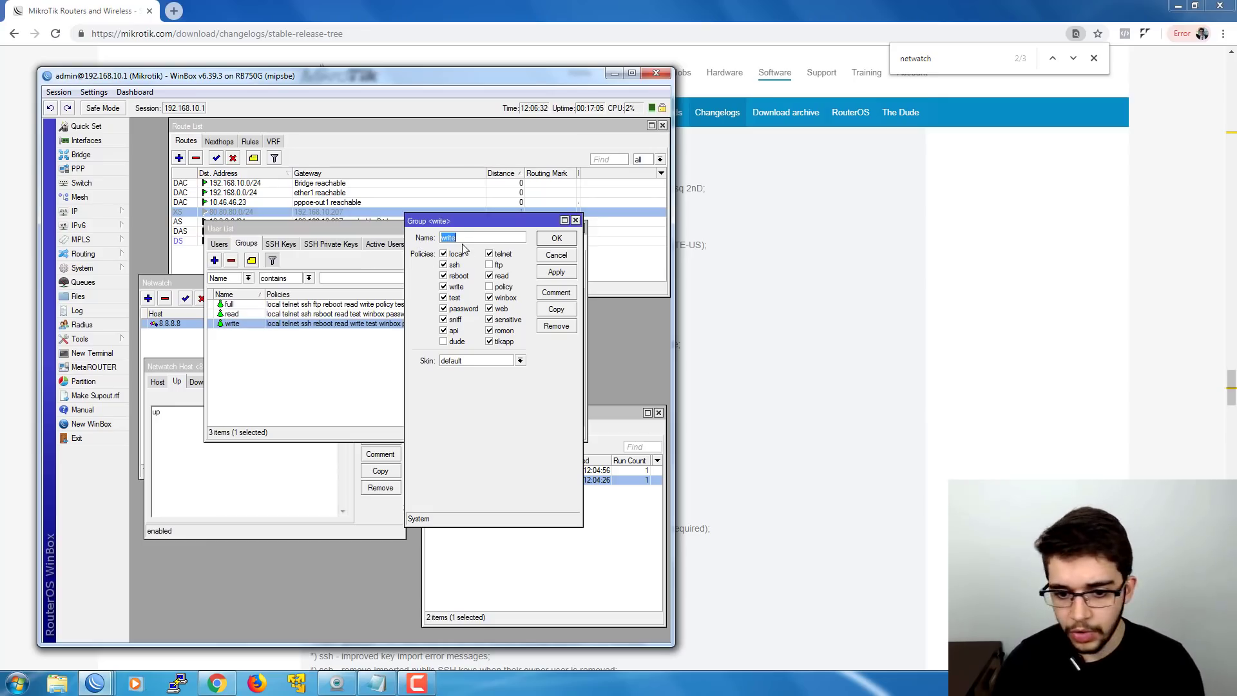
click(550, 253)
click(220, 245)
drag(241, 228, 300, 235)
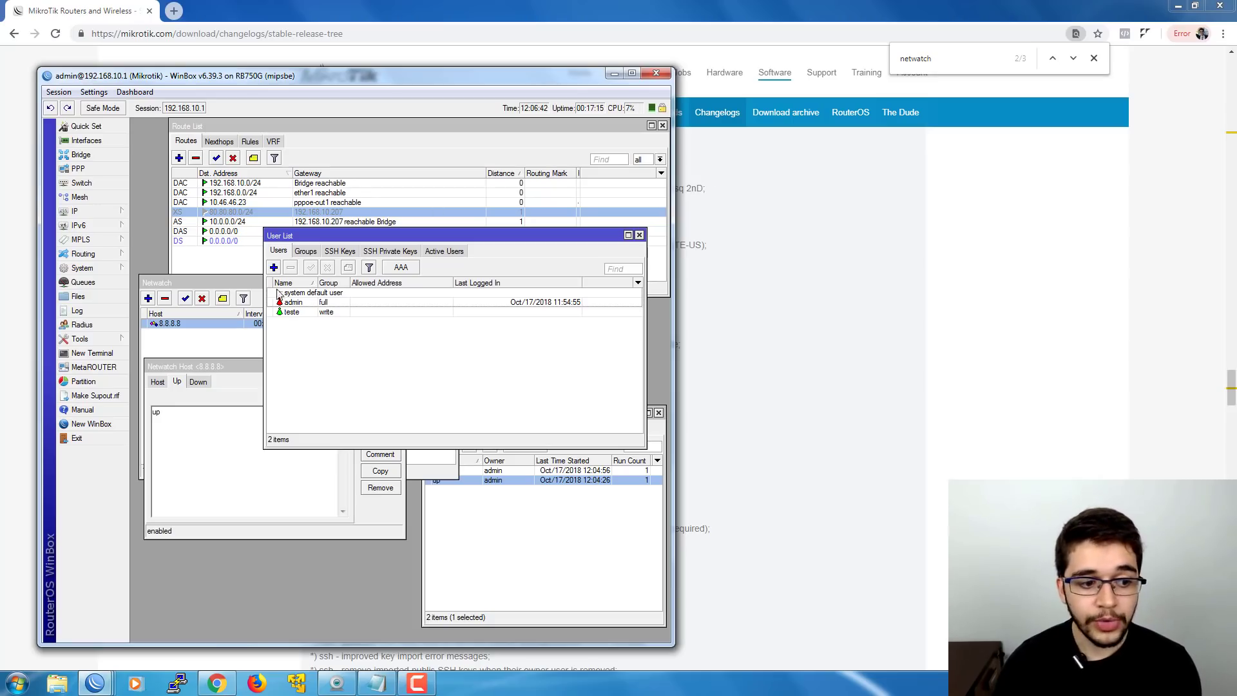
- Rearrange the Netwatch and User List windows in the admin session
click(236, 282)
drag(237, 282, 235, 281)
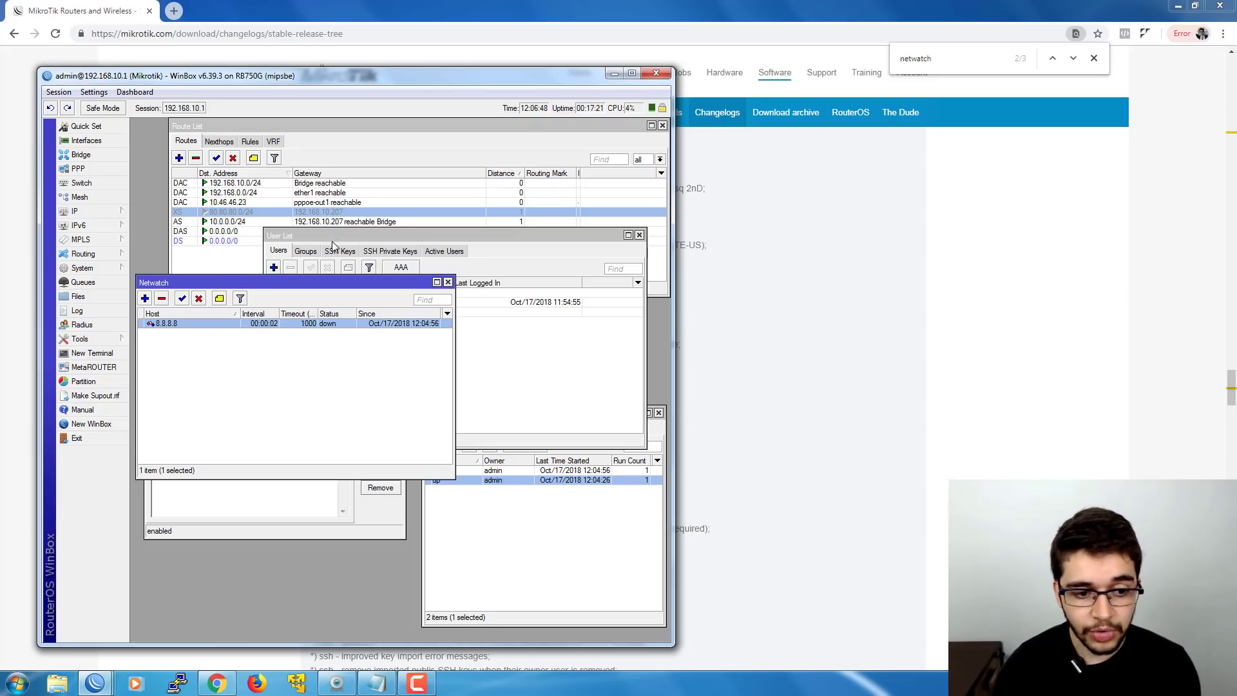
drag(331, 240, 344, 252)
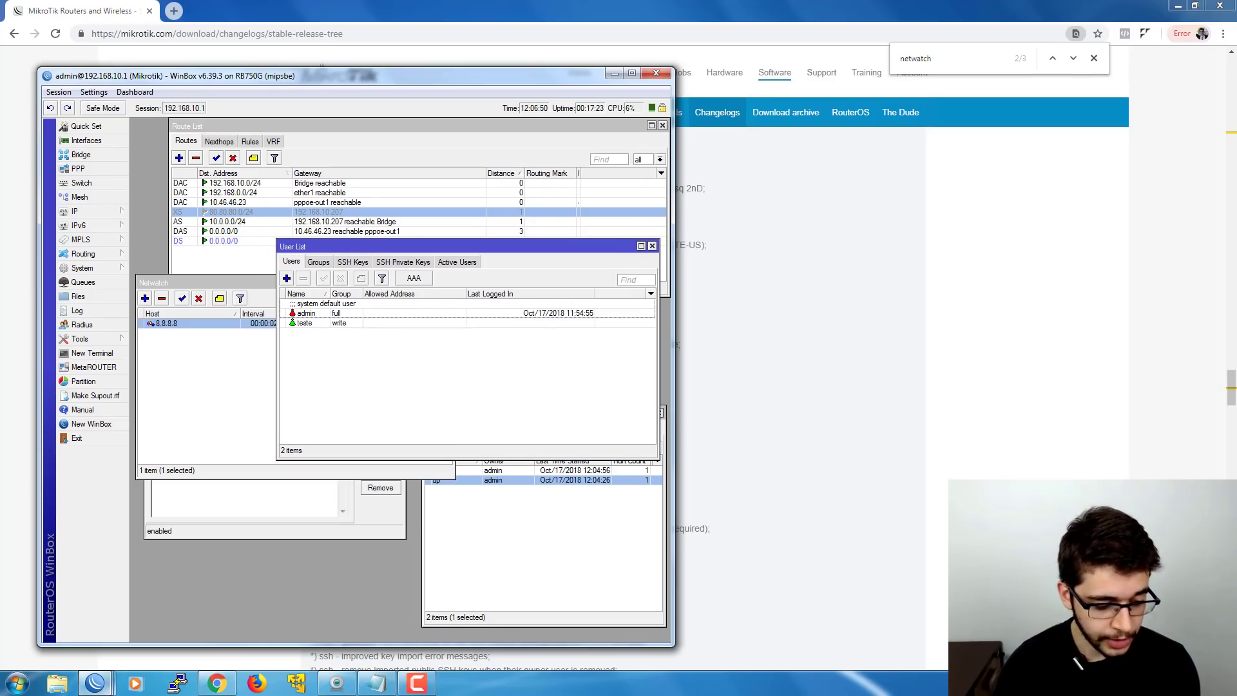
- Connect to 192.168.10.1 as user teste with its password, then bring its User List forward
mouse_move(95, 683)
click(87, 638)
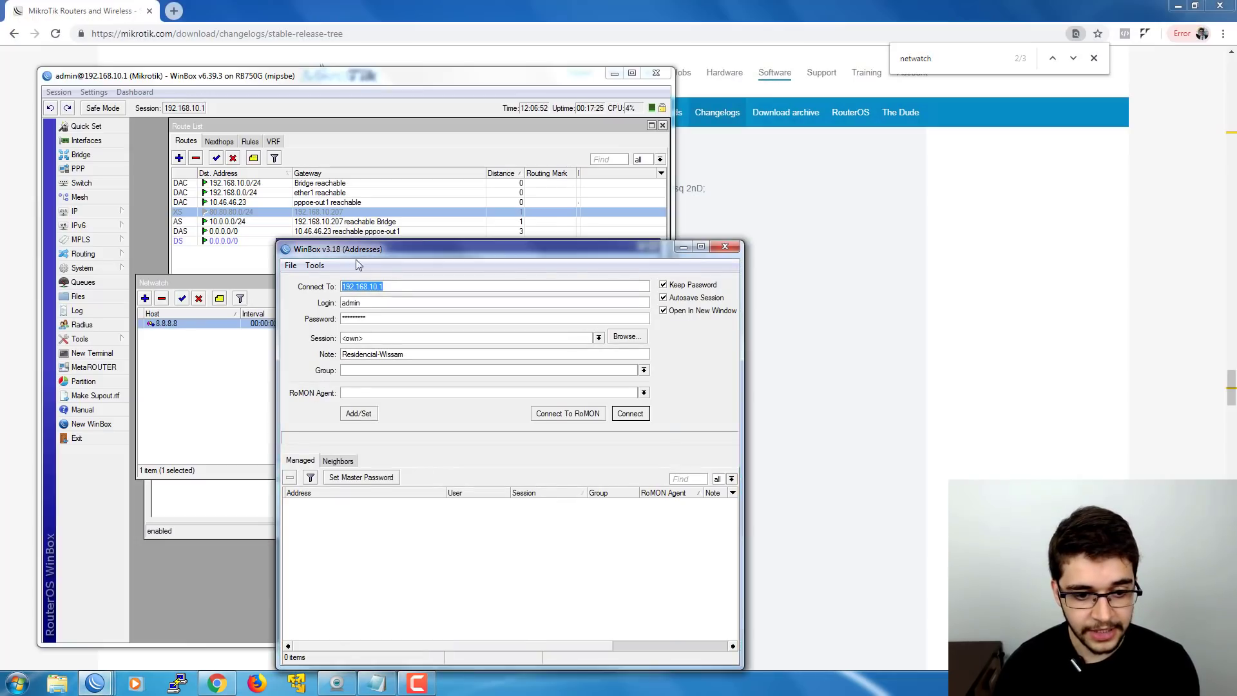
drag(356, 249, 468, 228)
key(Tab)
text(teste)
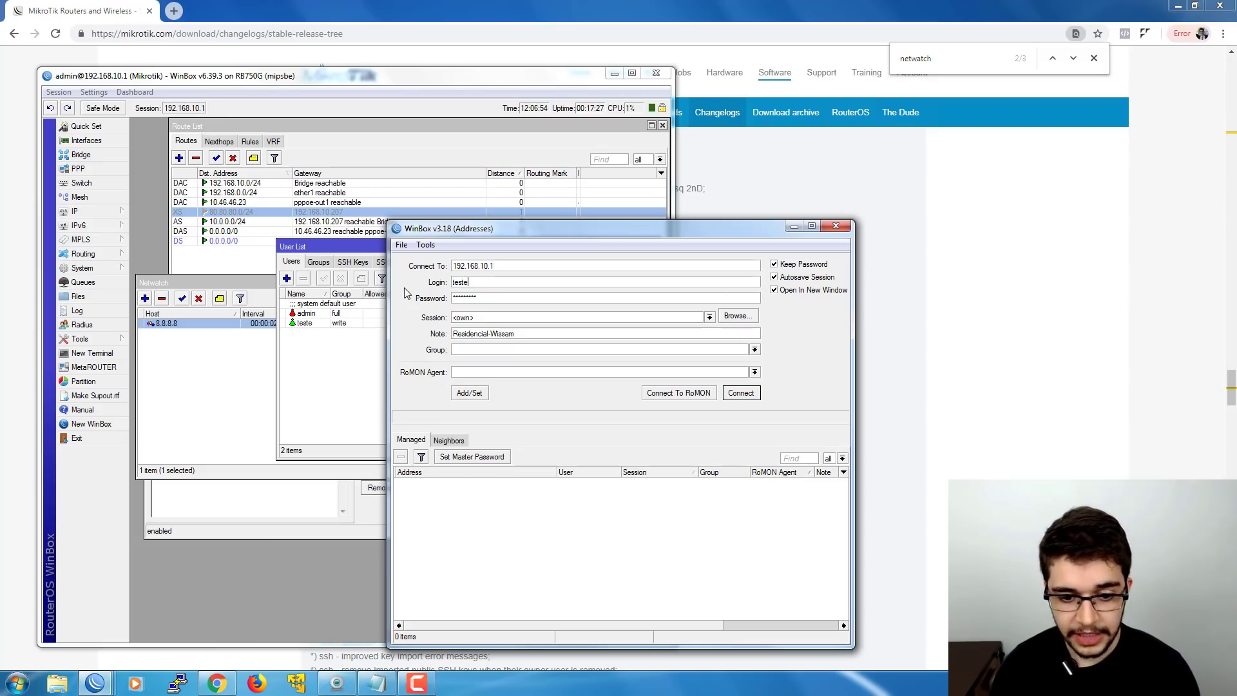
key(Tab)
text(teste)
key(Return)
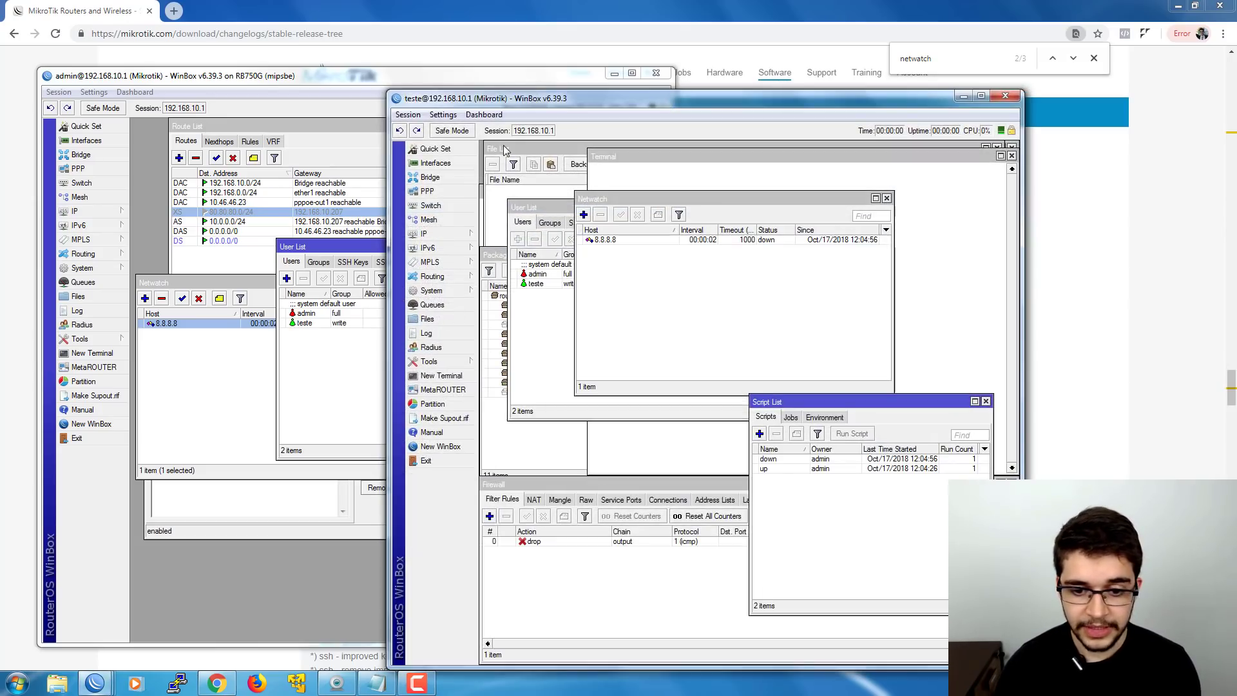
drag(543, 91, 455, 65)
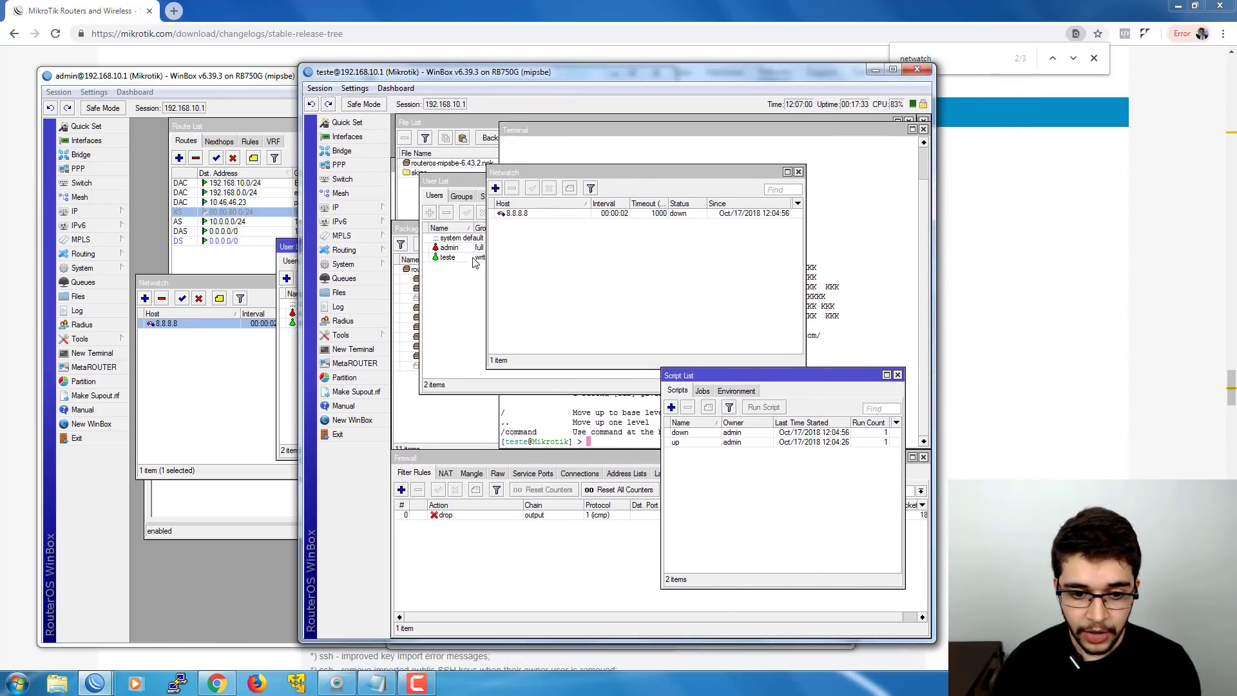
click(461, 282)
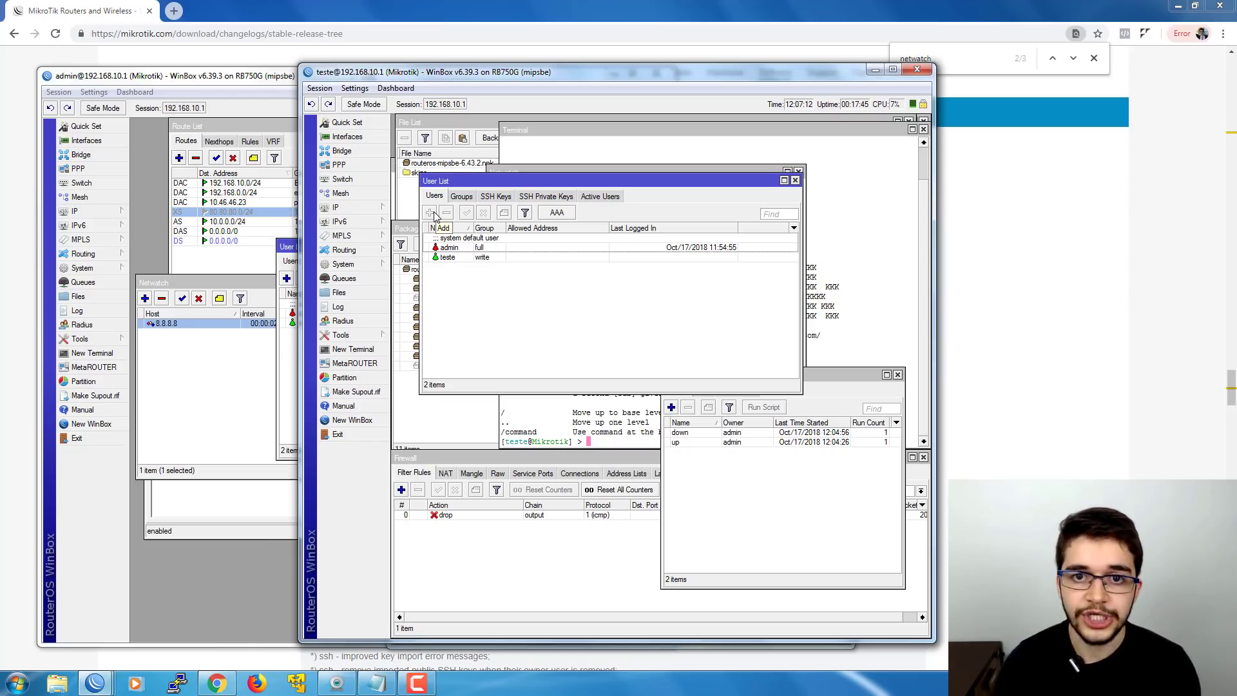
- View the admin and teste accounts, trying admin's Password, then close everything including the User List
double_click(458, 250)
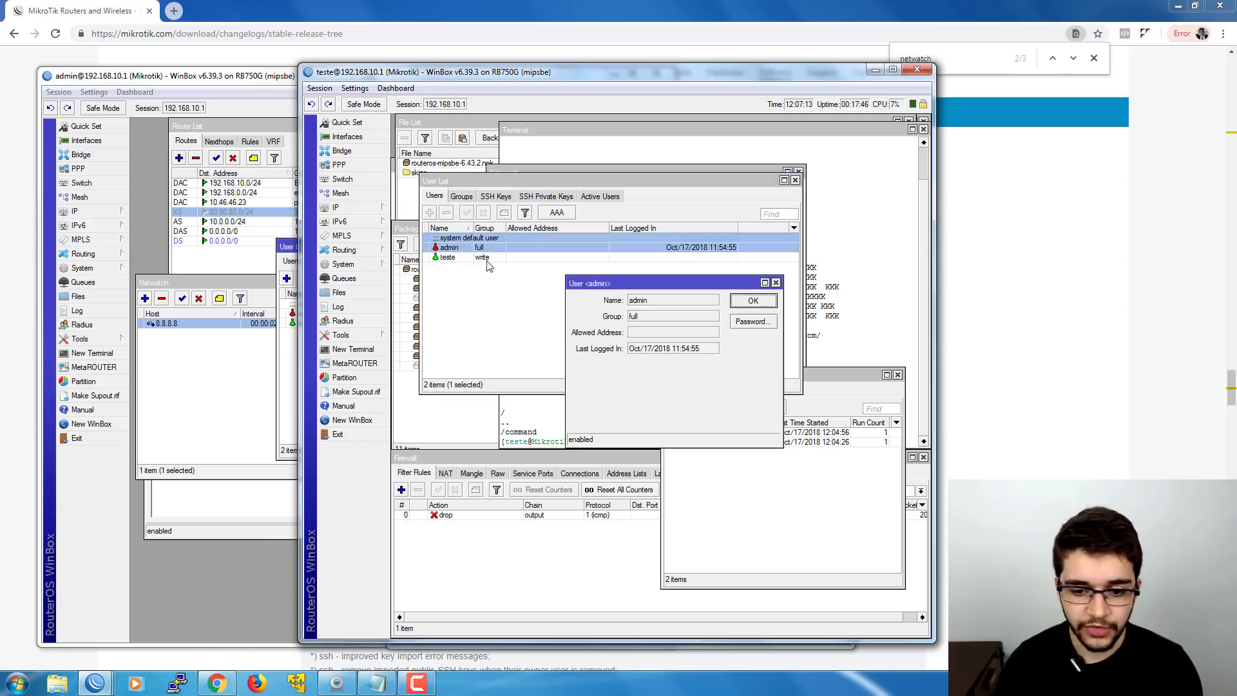
click(752, 322)
click(750, 305)
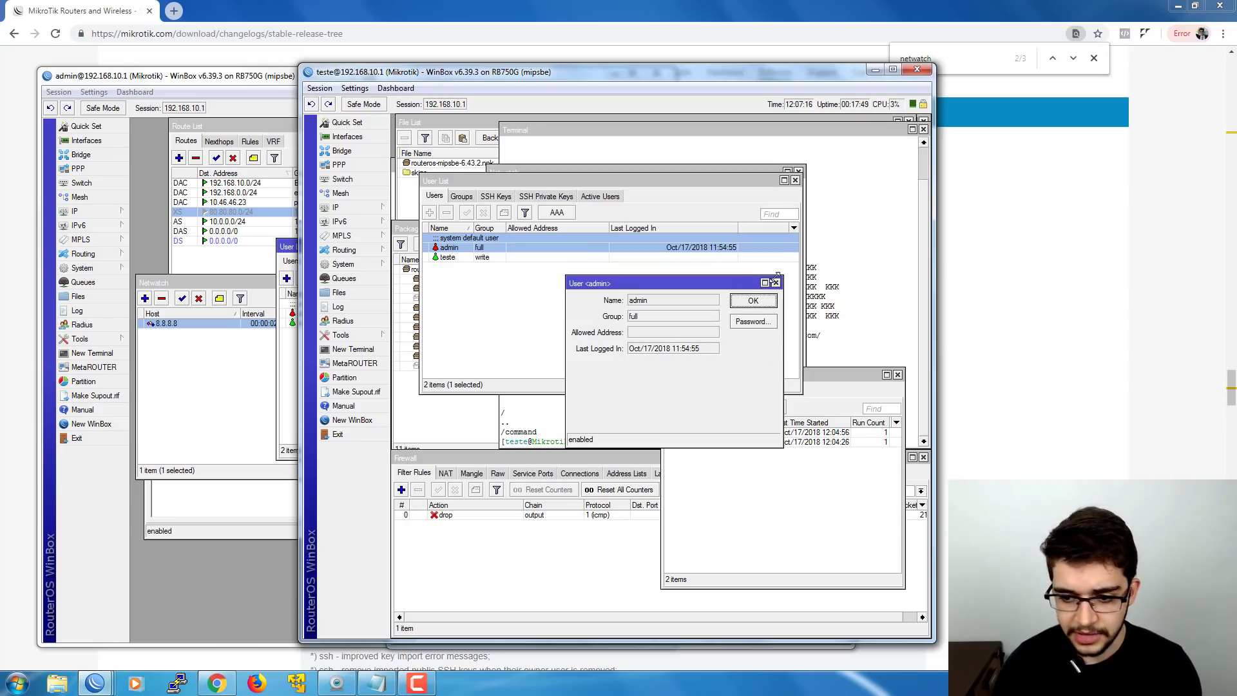
click(776, 283)
double_click(480, 258)
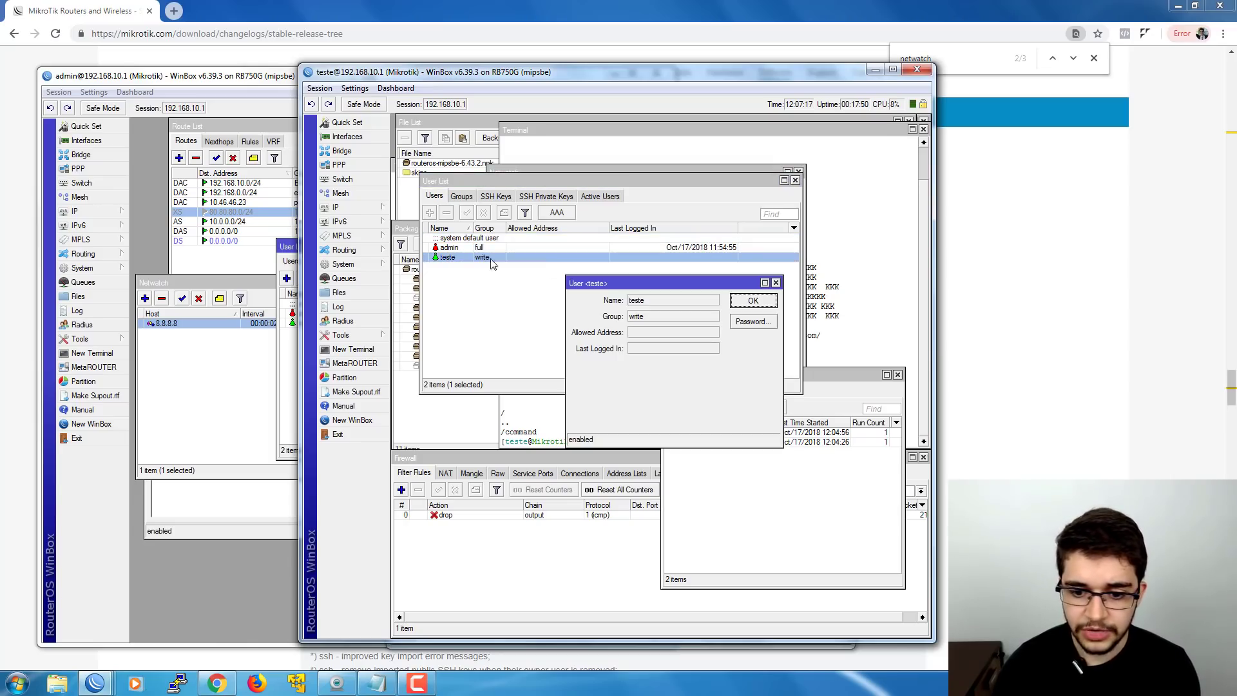
click(780, 289)
click(763, 267)
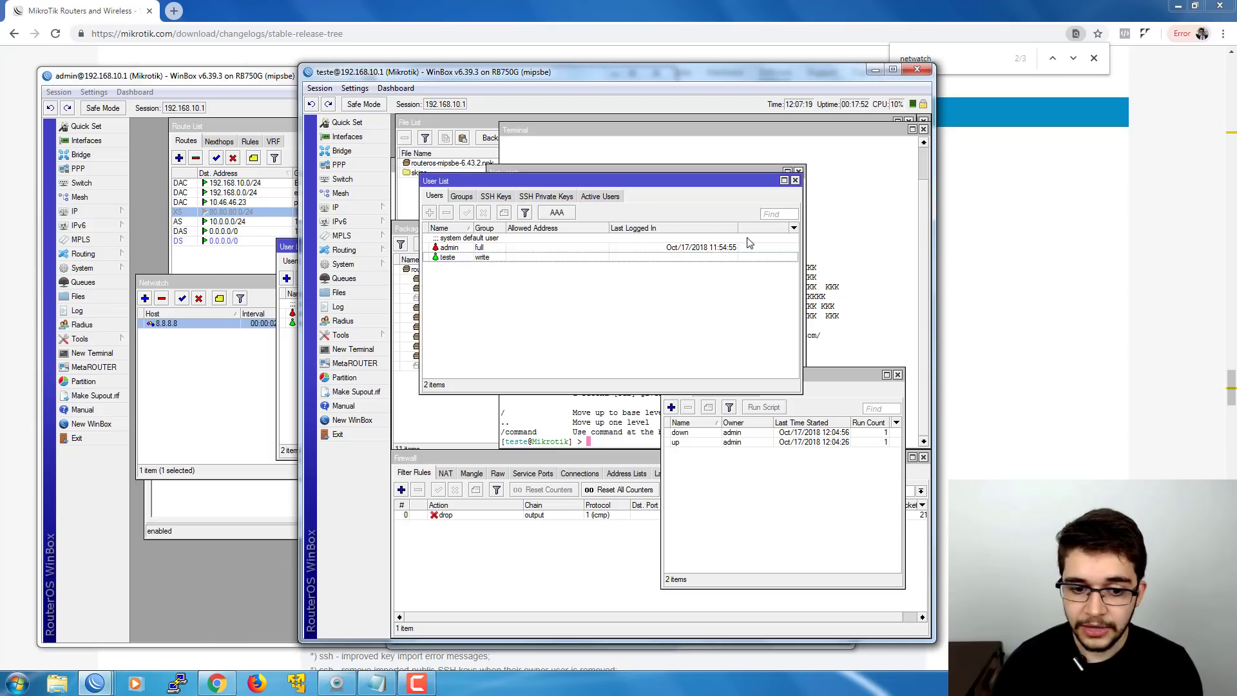
click(795, 181)
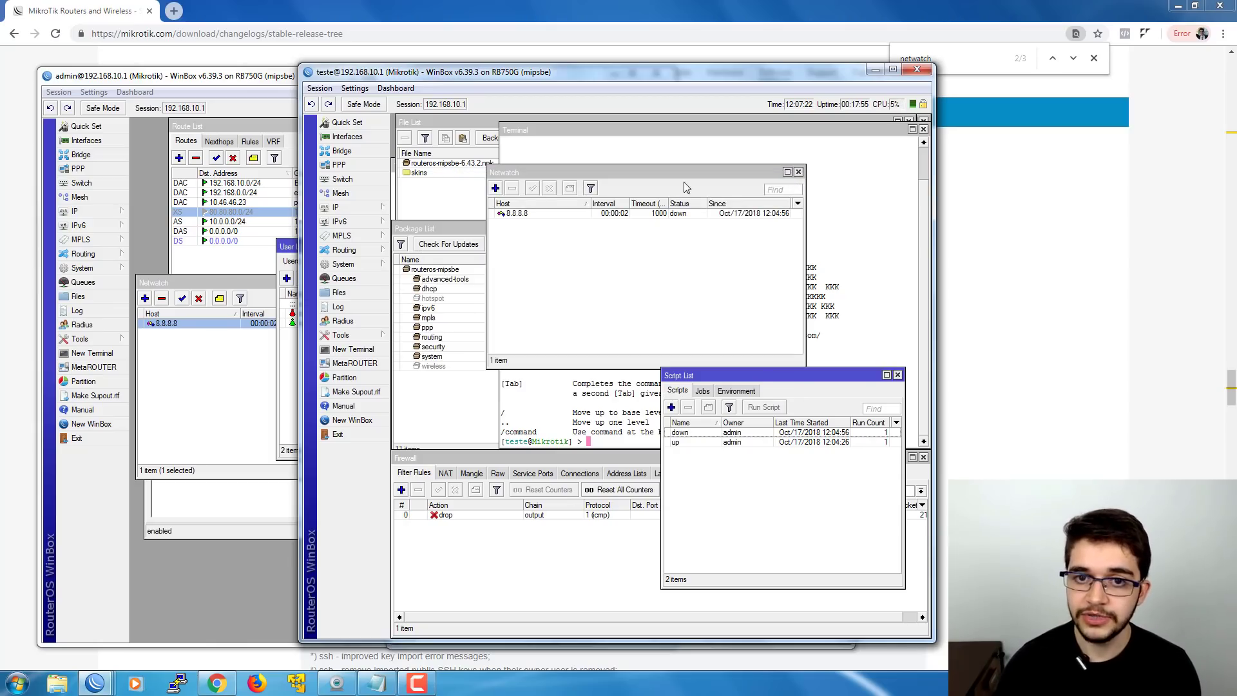
- Open the 8.8.8.8 Netwatch entry's settings and show its Up script
drag(678, 174, 617, 150)
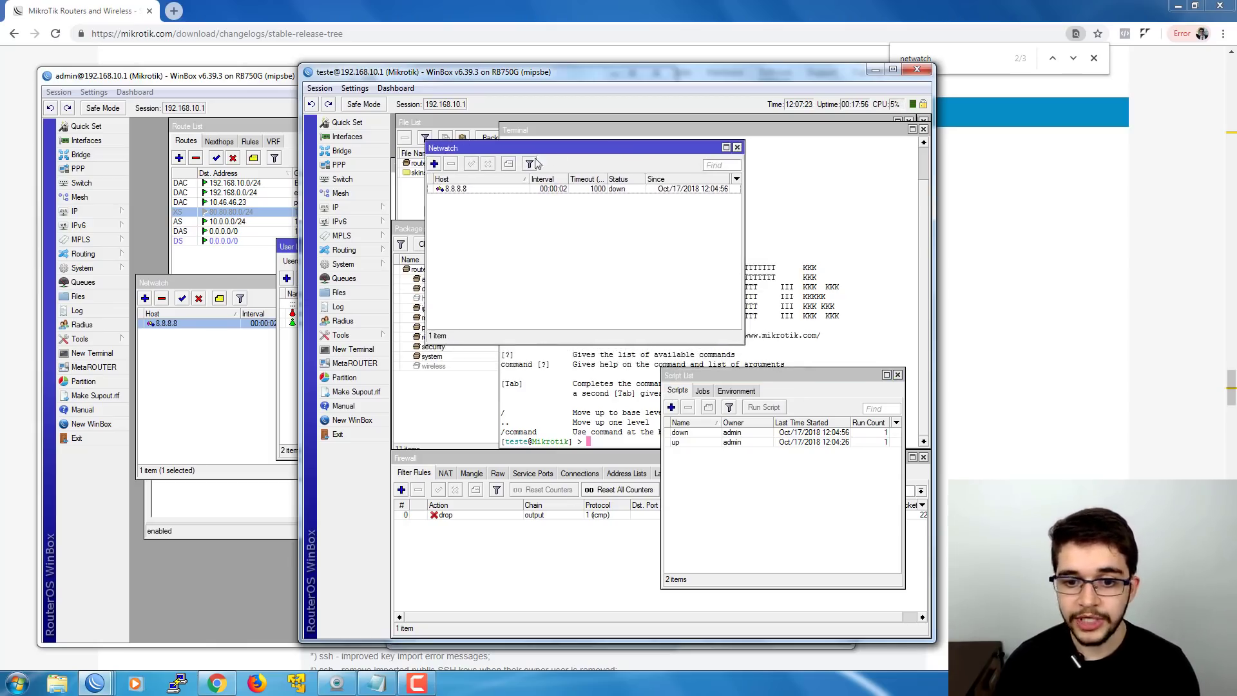
double_click(493, 190)
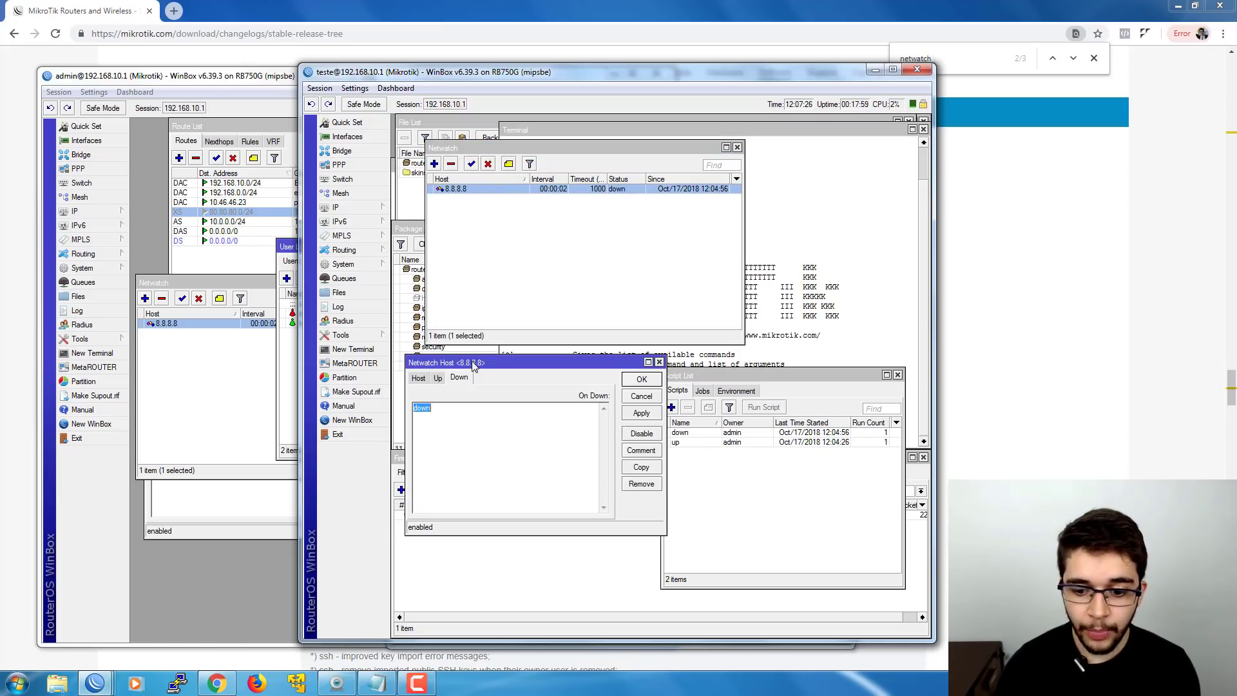
drag(474, 365, 473, 277)
drag(694, 379, 712, 379)
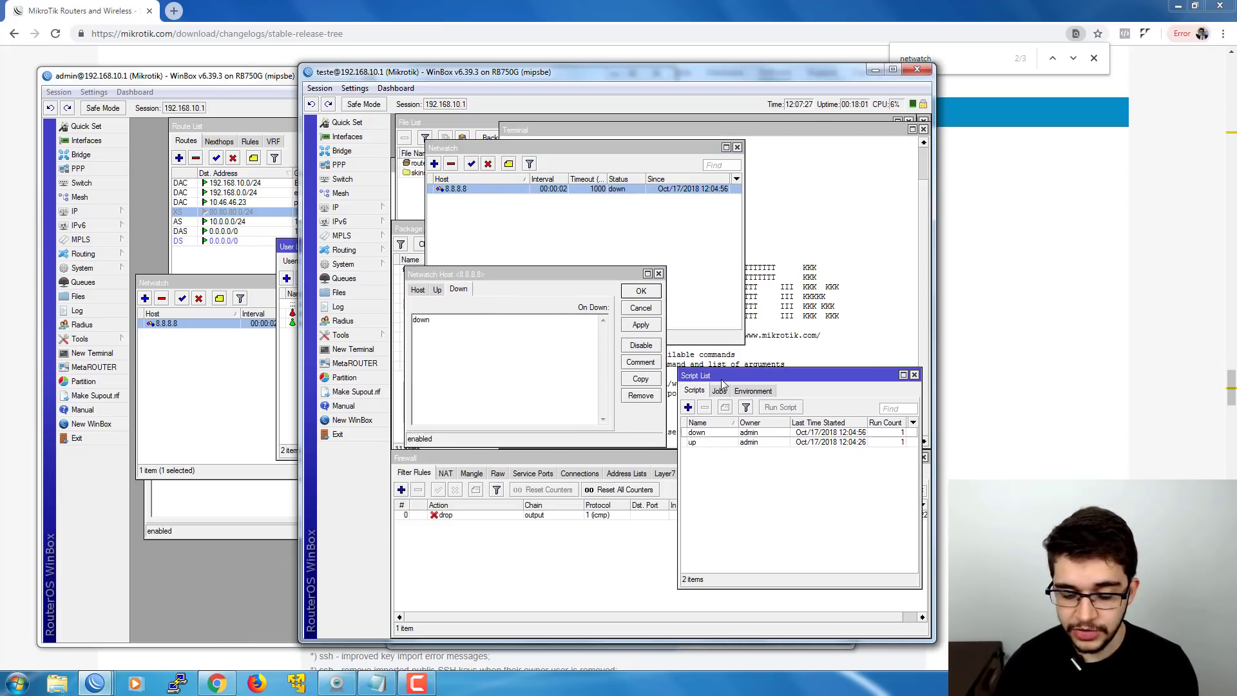
click(441, 290)
click(441, 290)
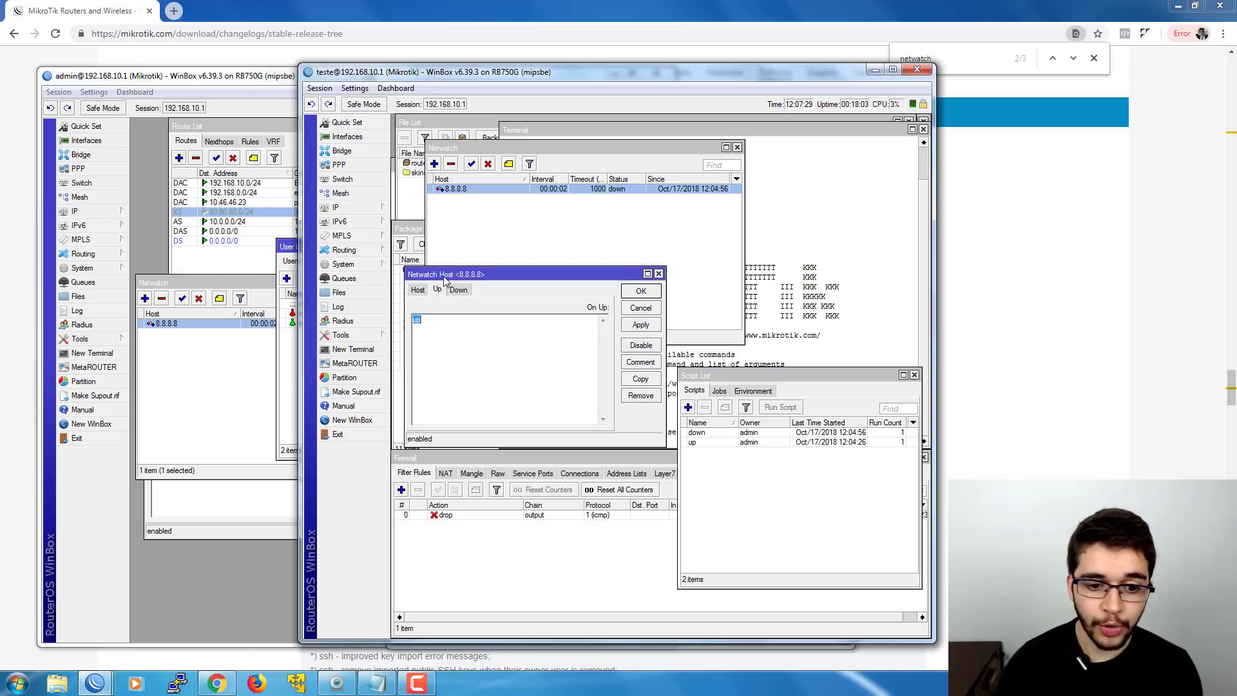
- Replace the existing 'up' script text with '/user add name=full', dismissing a stray Radius window
click(453, 327)
click(342, 320)
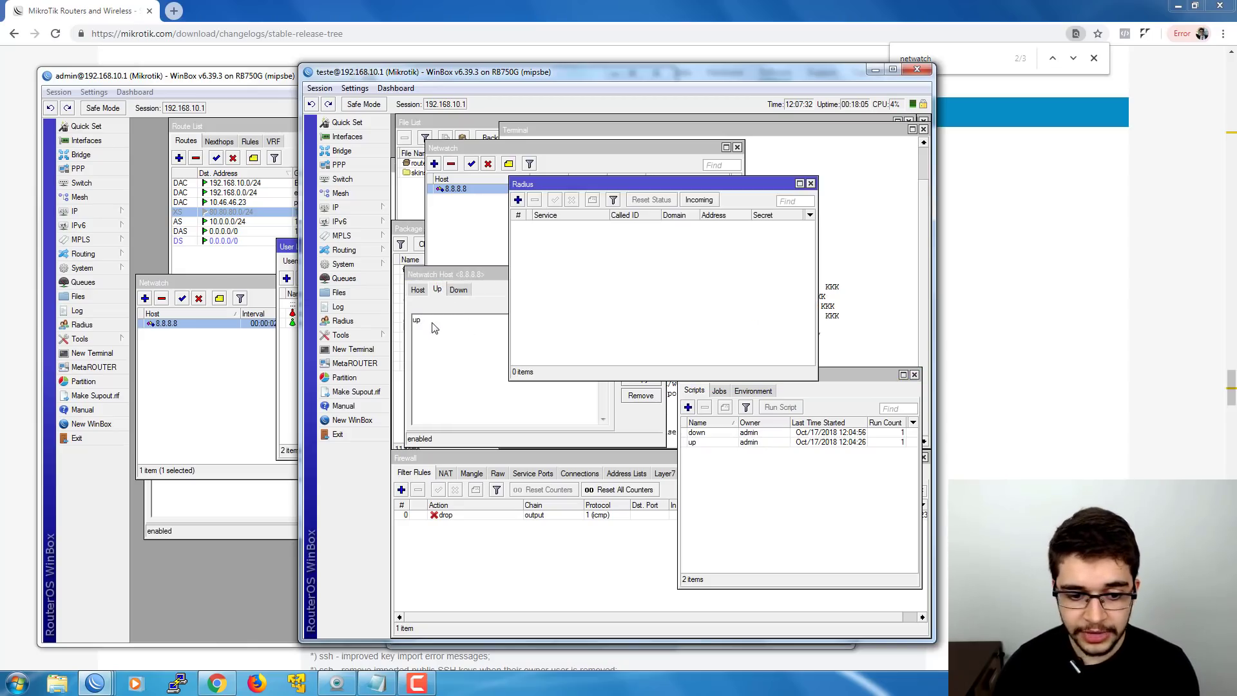
click(434, 328)
key(Escape)
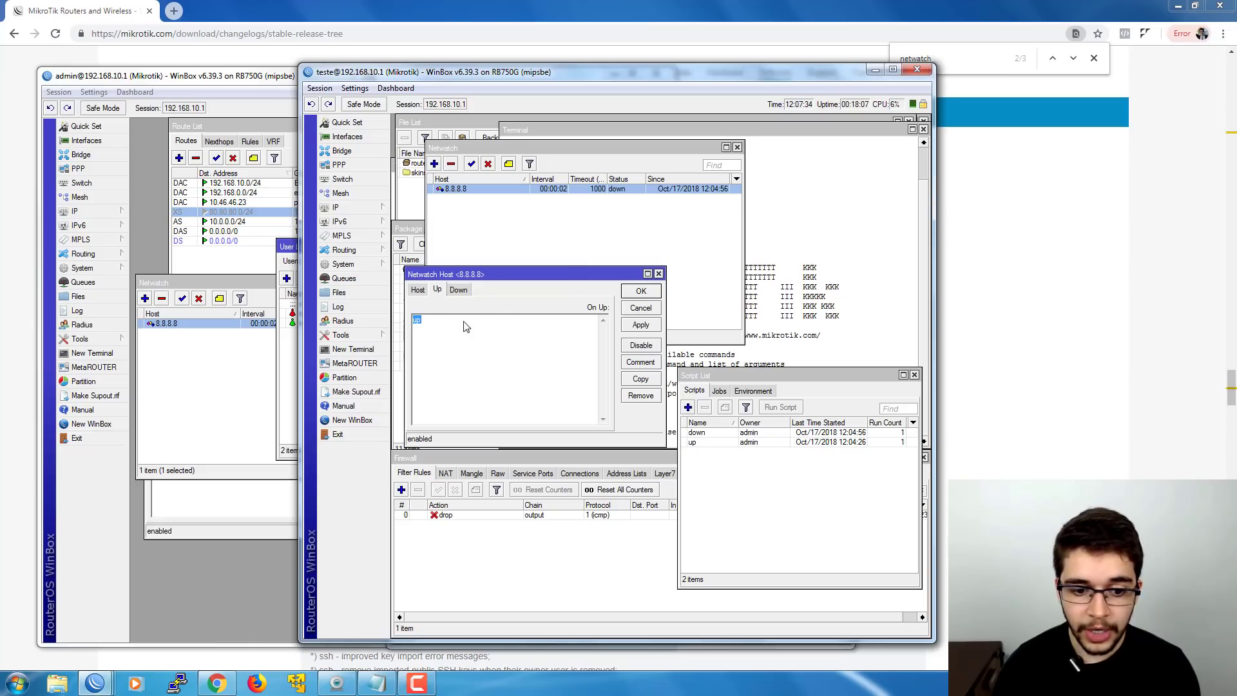
click(466, 327)
mouse_move(420, 321)
mouse_down()
mouse_move(436, 323)
mouse_move(399, 324)
mouse_up()
text(/user)
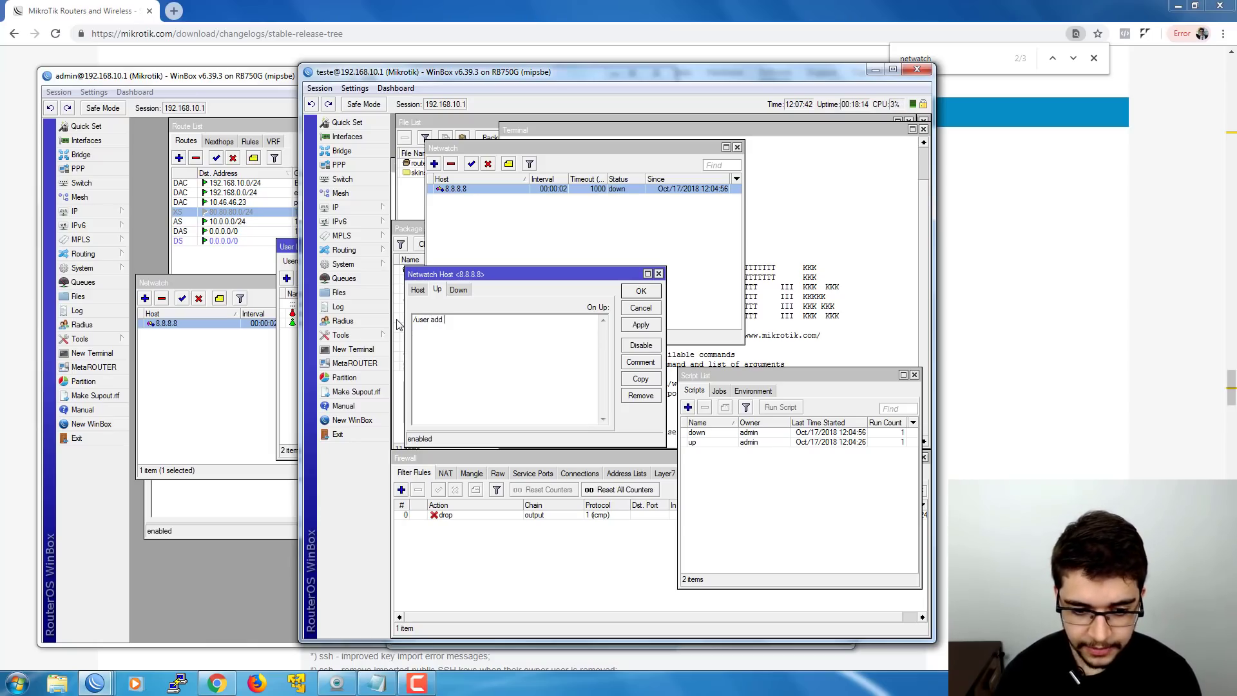
text(add )
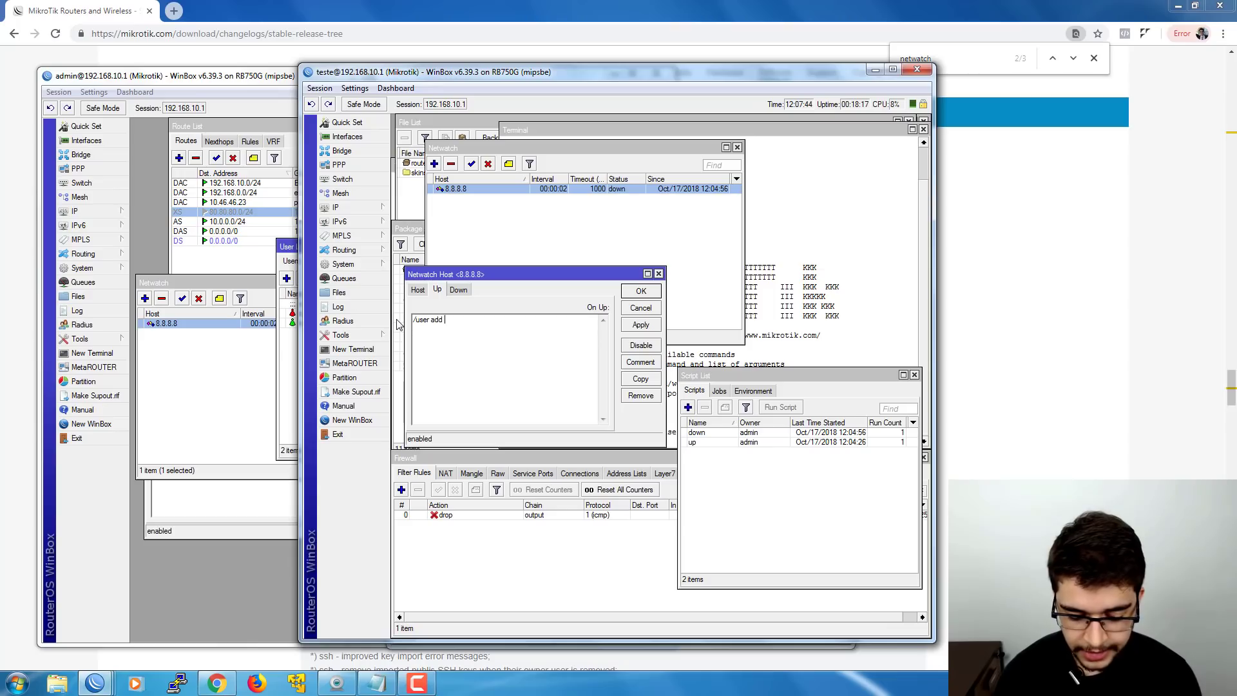
text(name)
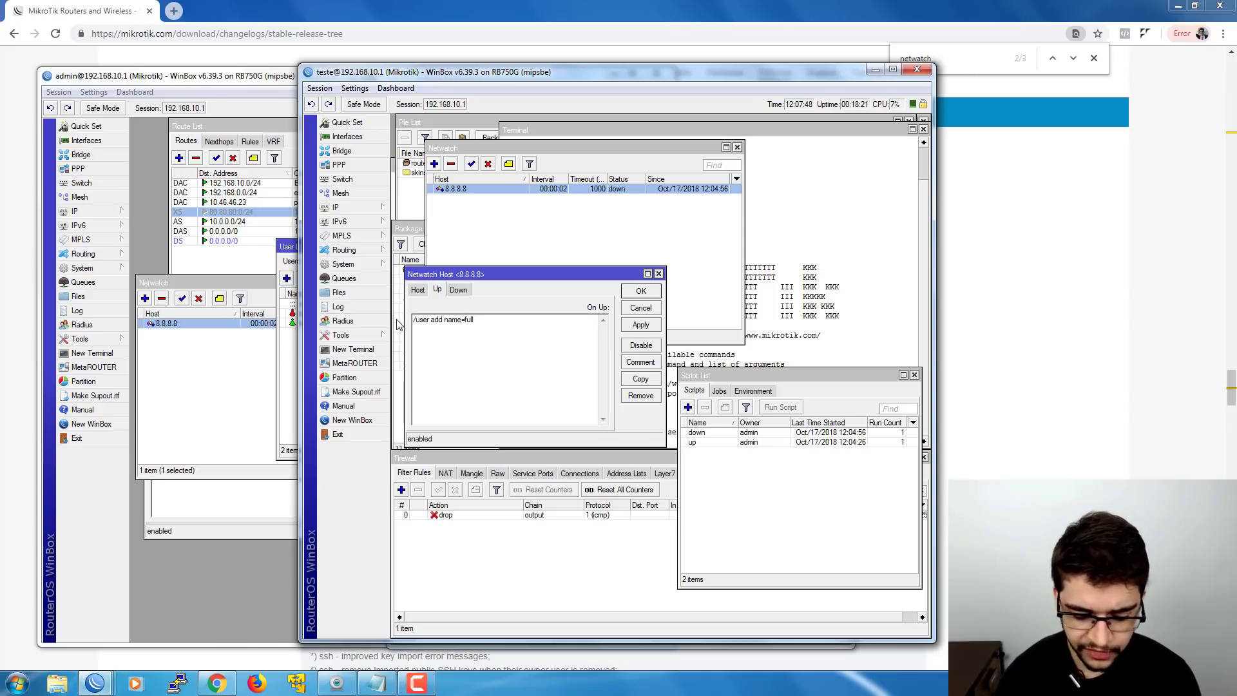
text(=f)
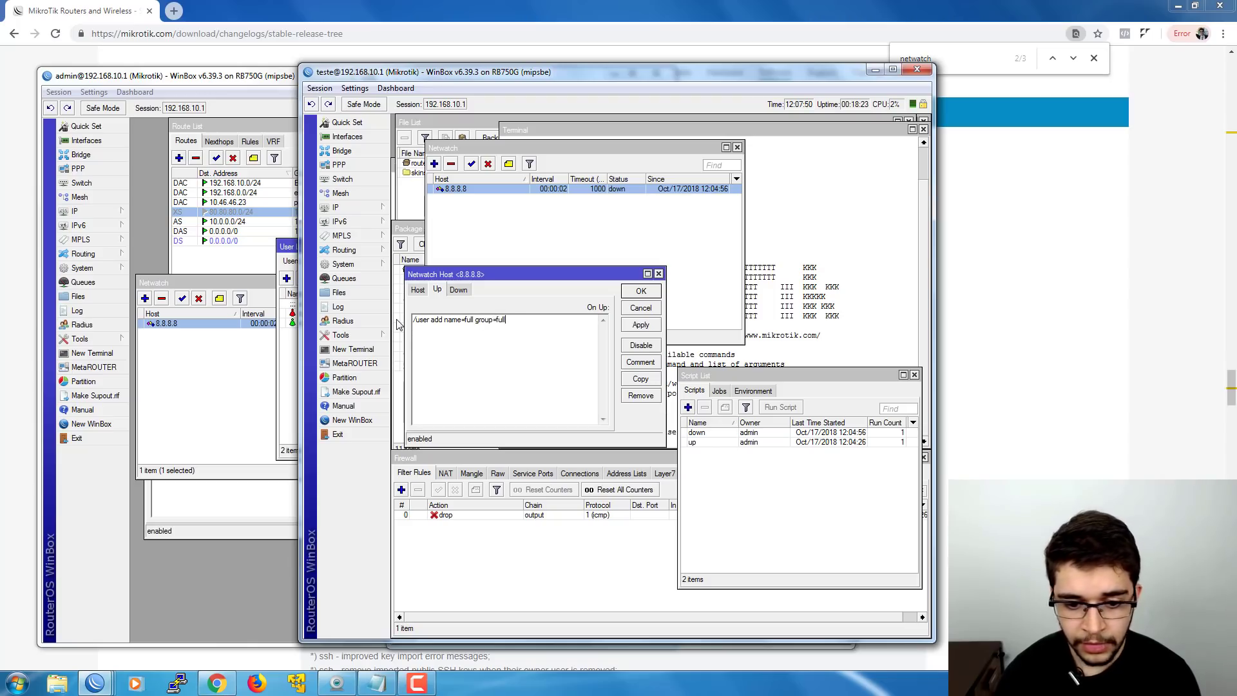
text(ull)
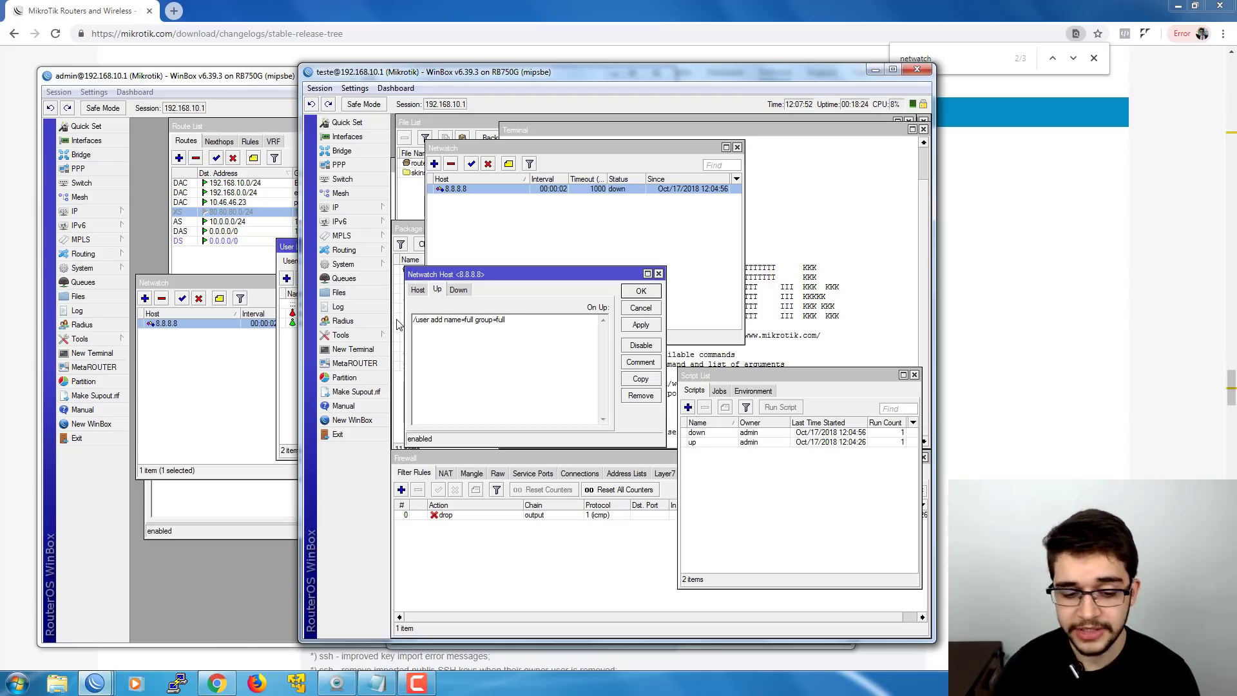
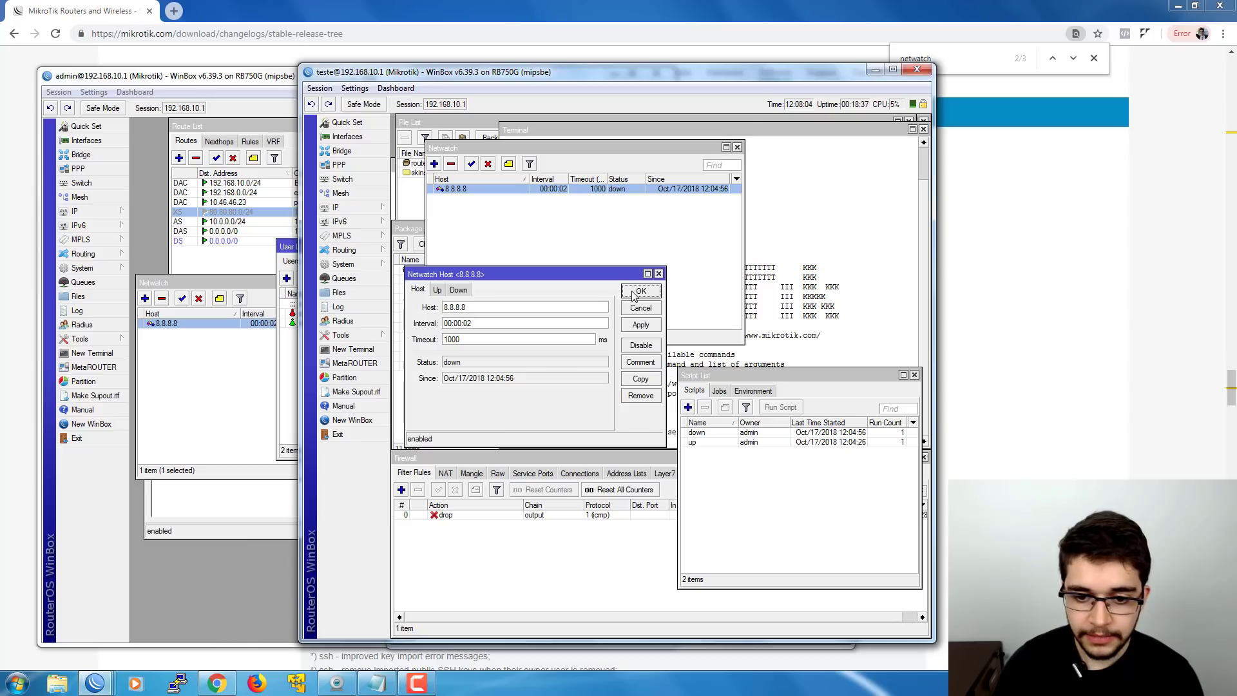
- Save the 8.8.8.8 Netwatch host, then arrange the two-user User List beside the Netwatch list
click(640, 291)
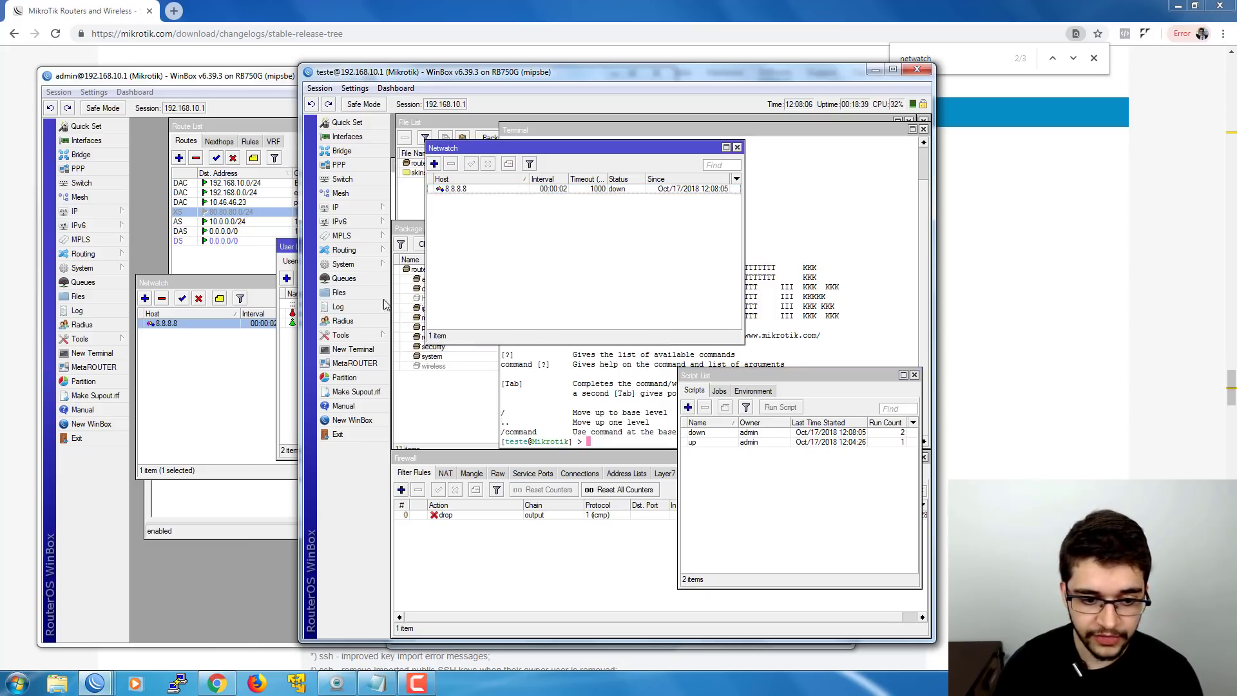
click(343, 264)
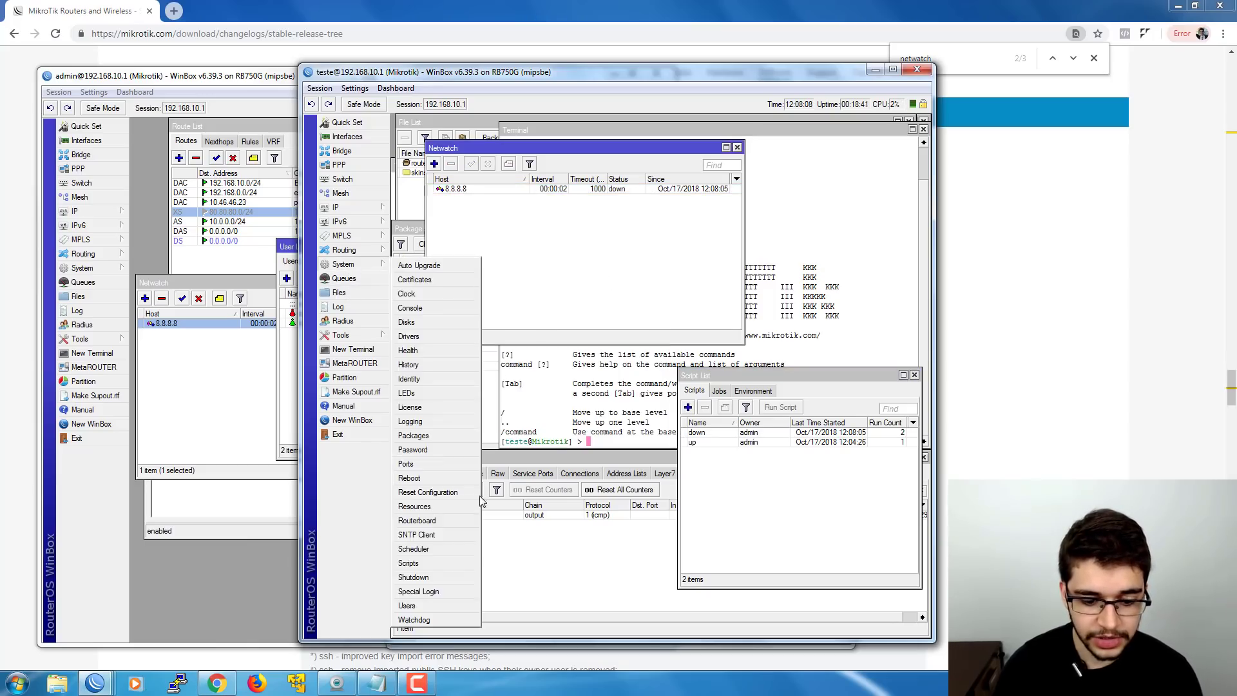
click(430, 607)
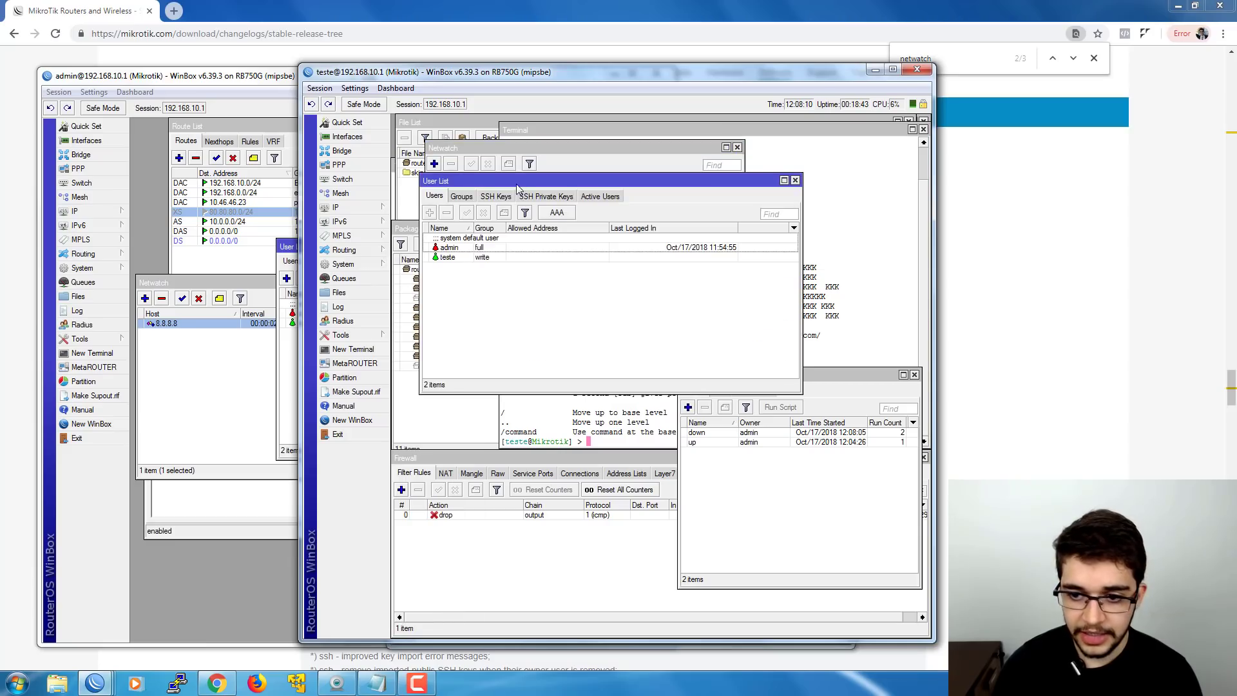
drag(517, 185, 646, 126)
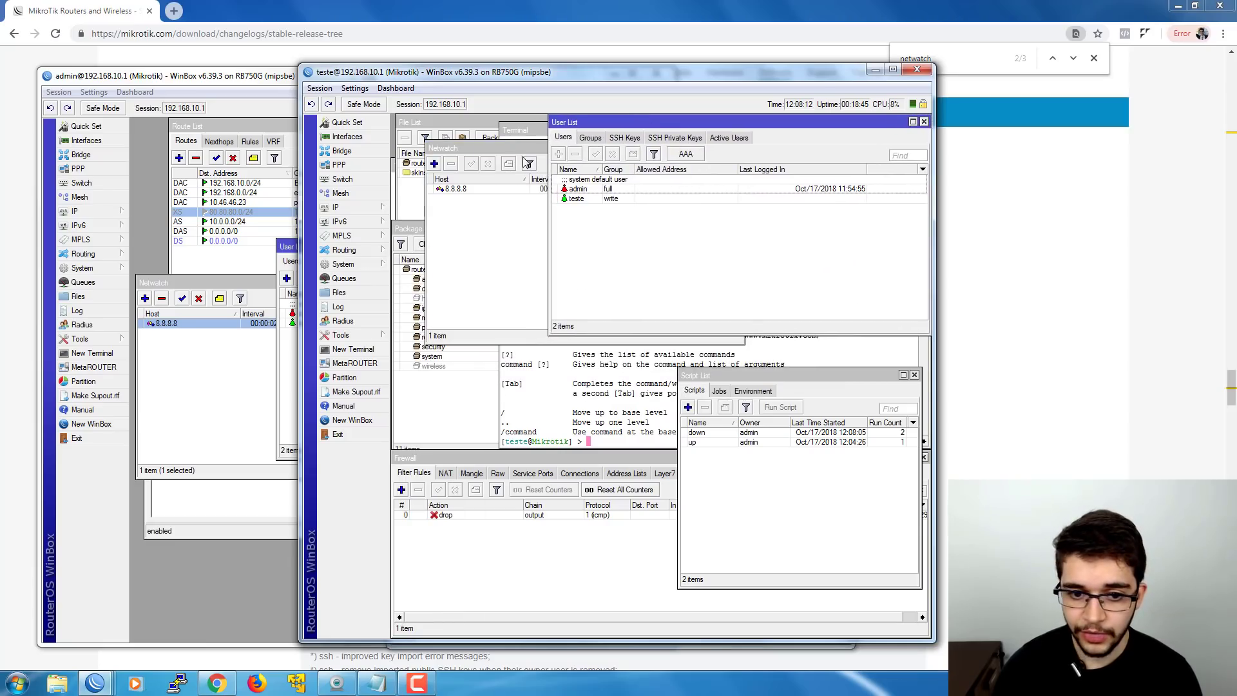
drag(519, 152, 552, 253)
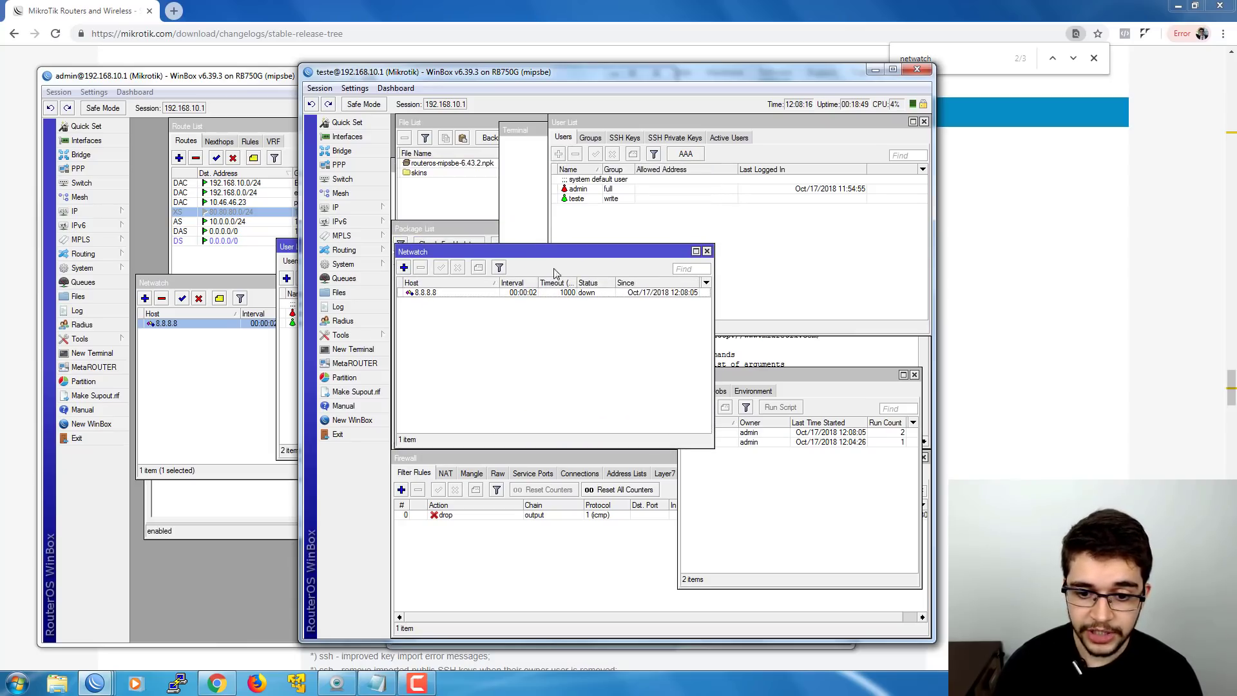
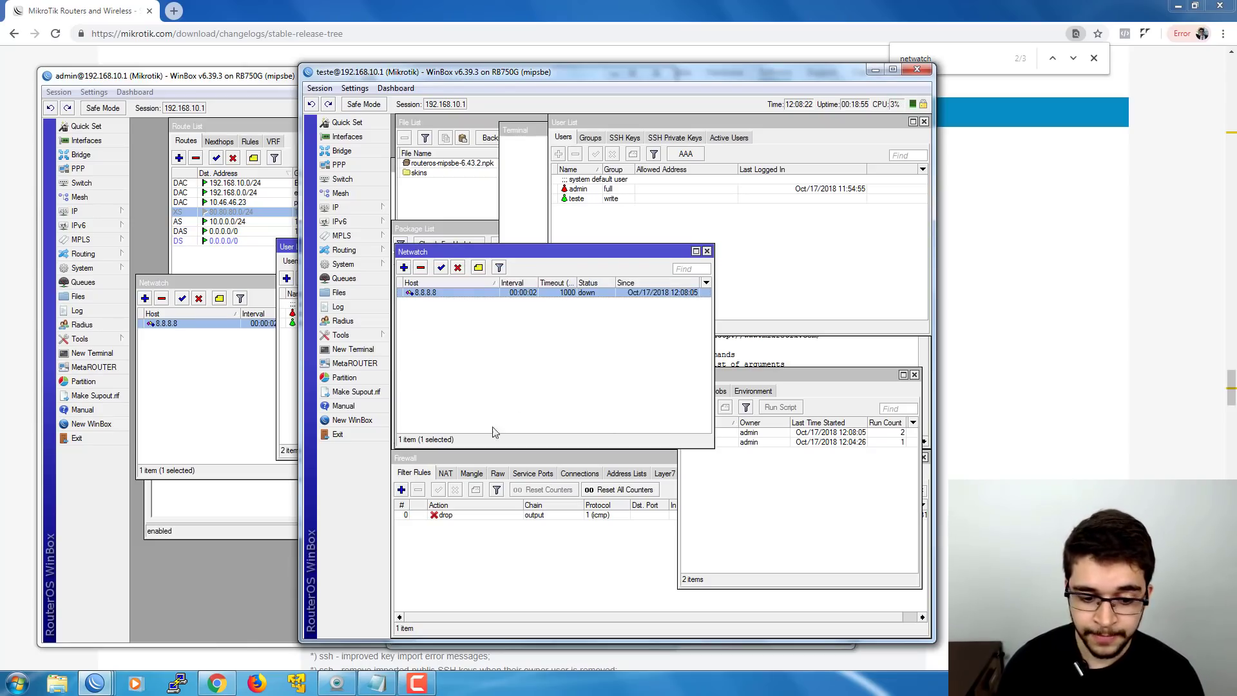
- Disable the firewall drop rule blocking outgoing pings, then select the new 'full' user in the User List
click(459, 517)
click(455, 490)
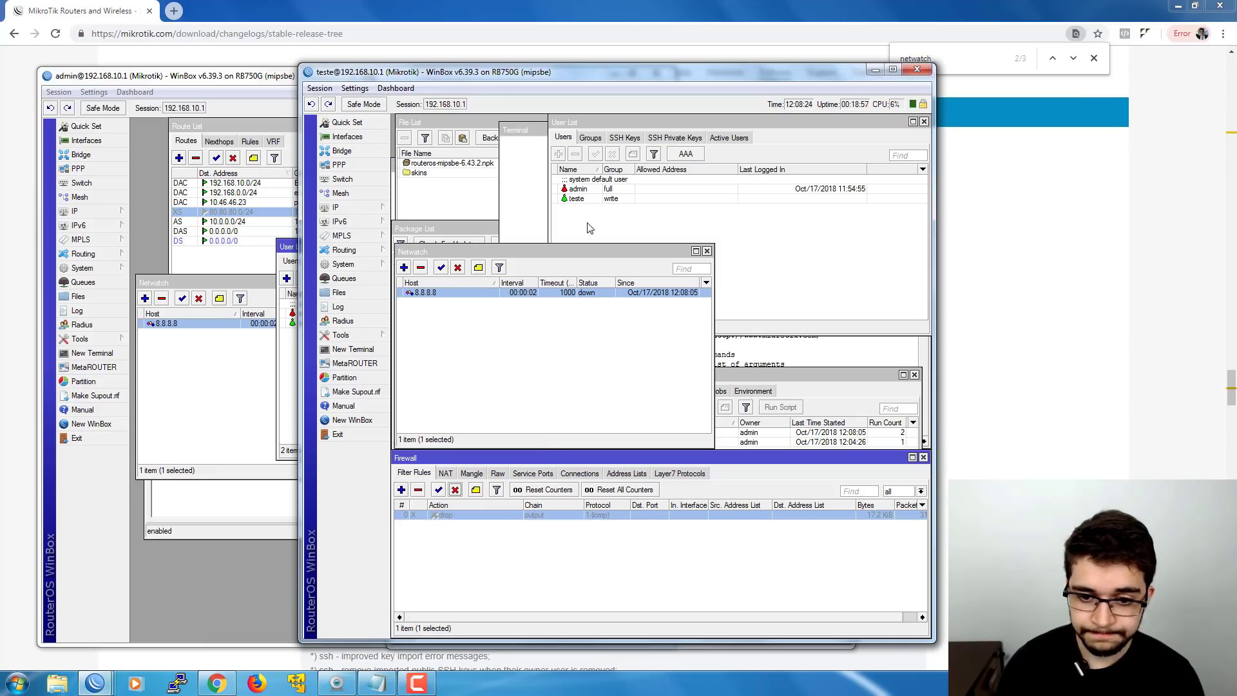
click(586, 225)
click(585, 199)
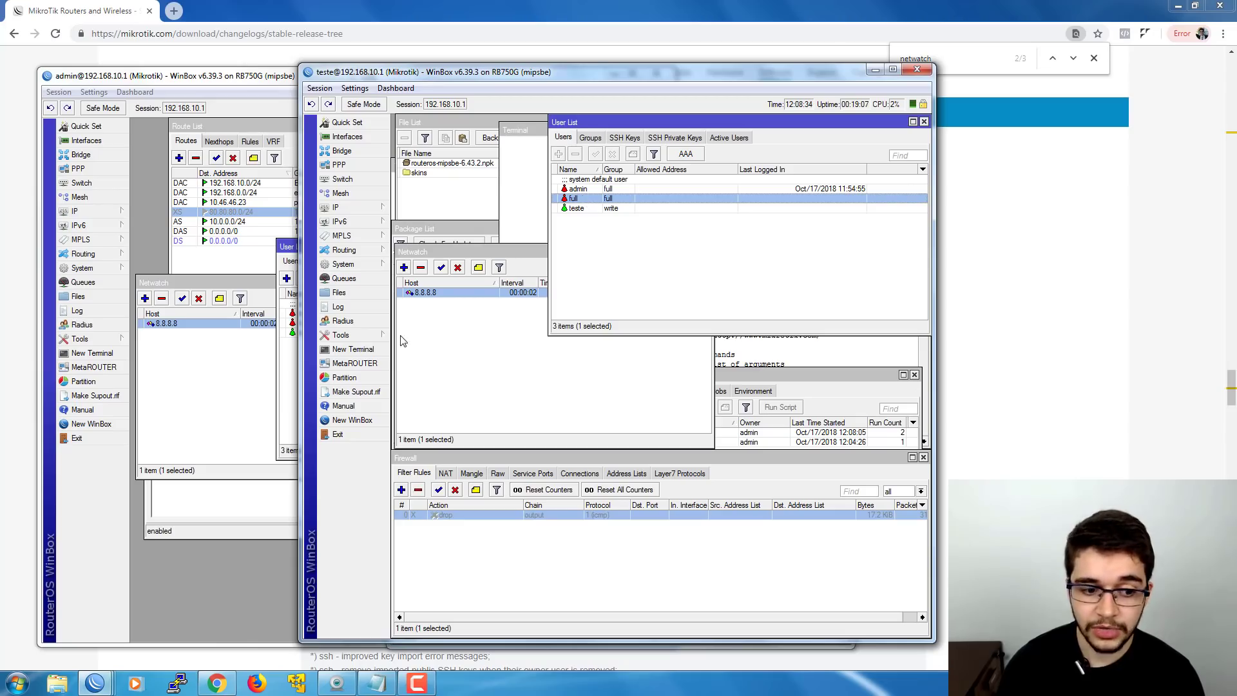
- Log in to the router through the WinBox loader as user 'full' with its password
mouse_move(104, 692)
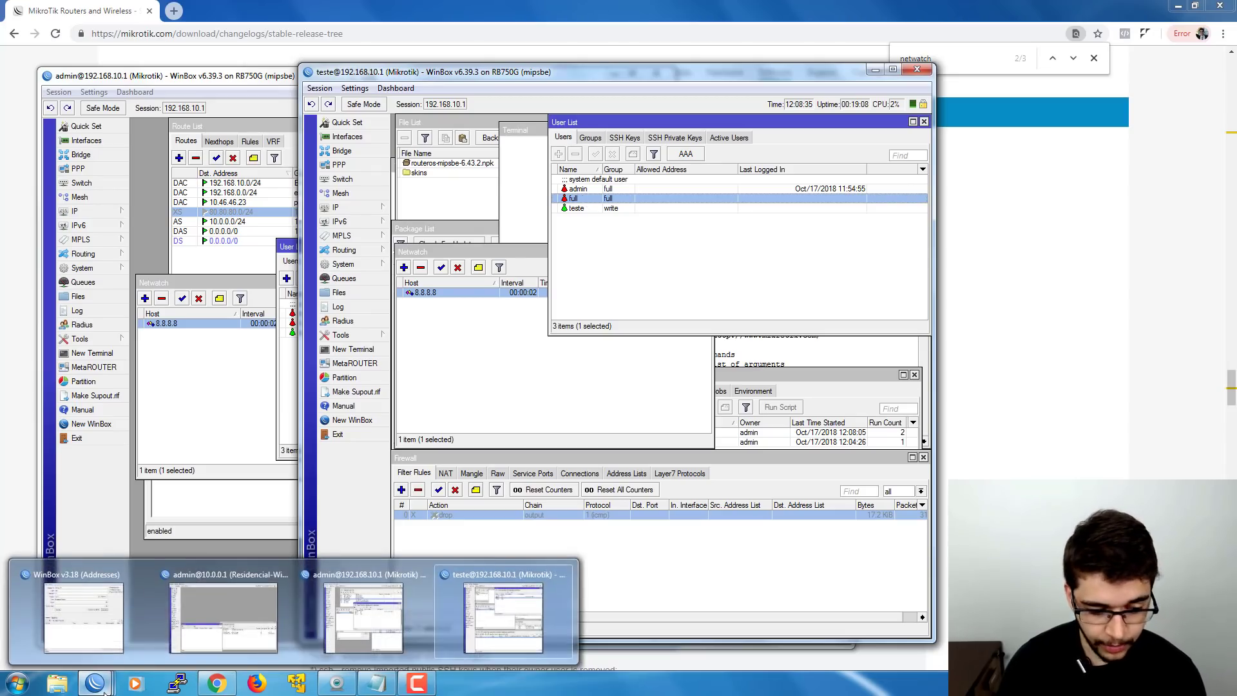
click(99, 646)
double_click(468, 283)
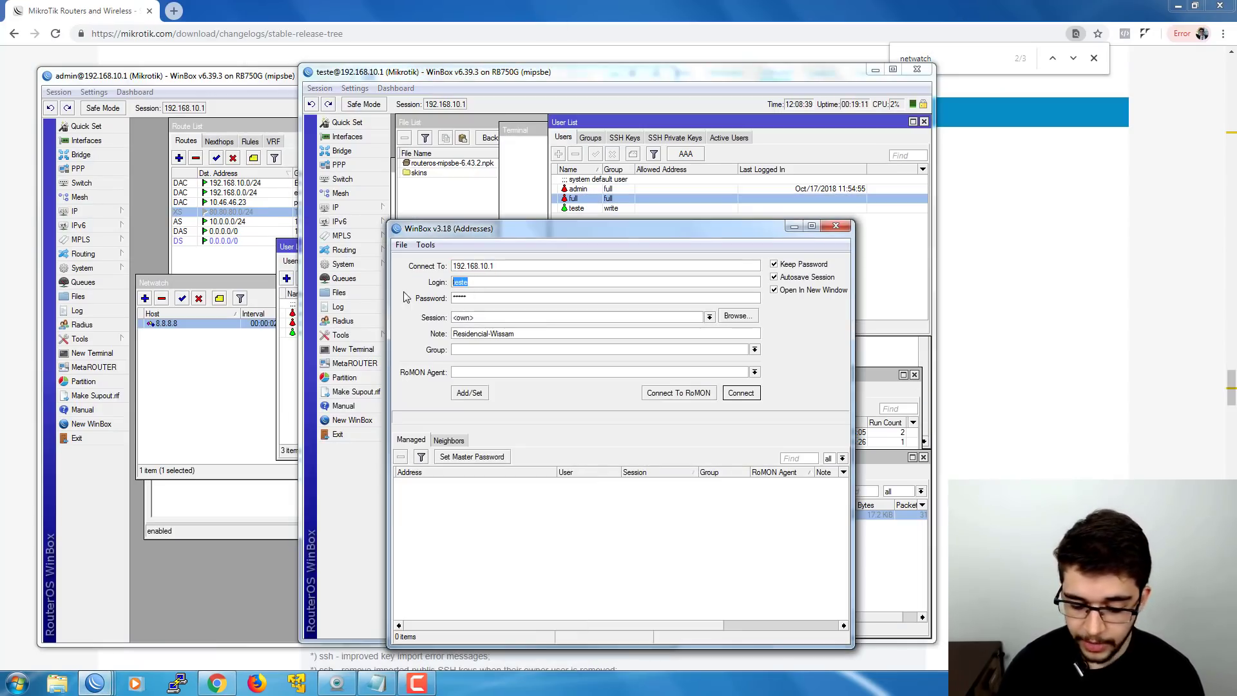
text(full)
key(Tab)
text(1234)
key(Return)
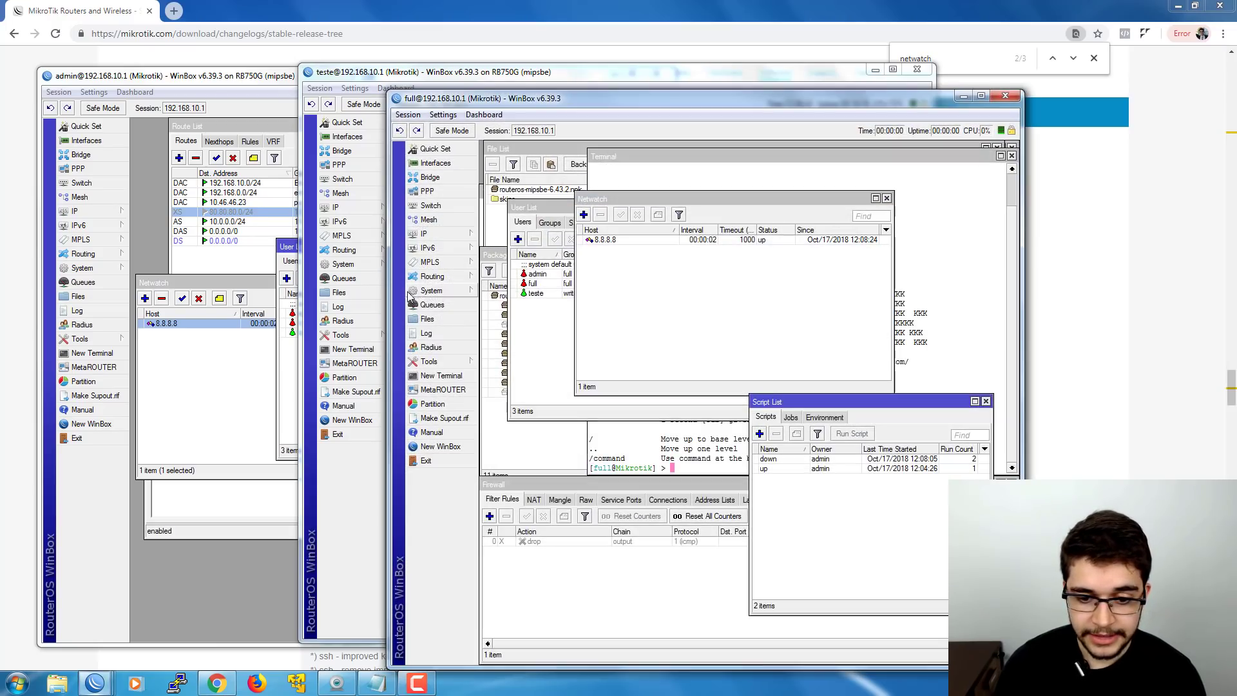
- Check the user list in the new 'full' session, then close that session
click(541, 288)
click(540, 273)
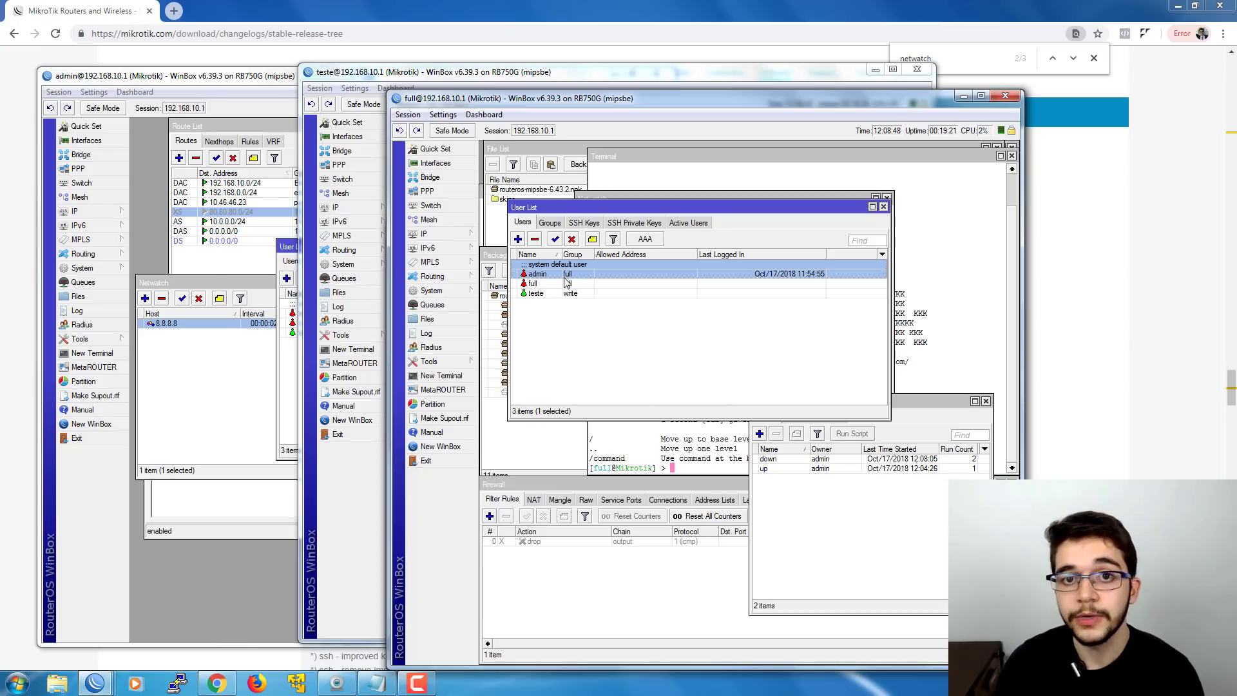
click(1006, 96)
- Open the 8.8.8.8 Netwatch entry and highlight its On Up script that adds user 'full'
click(792, 225)
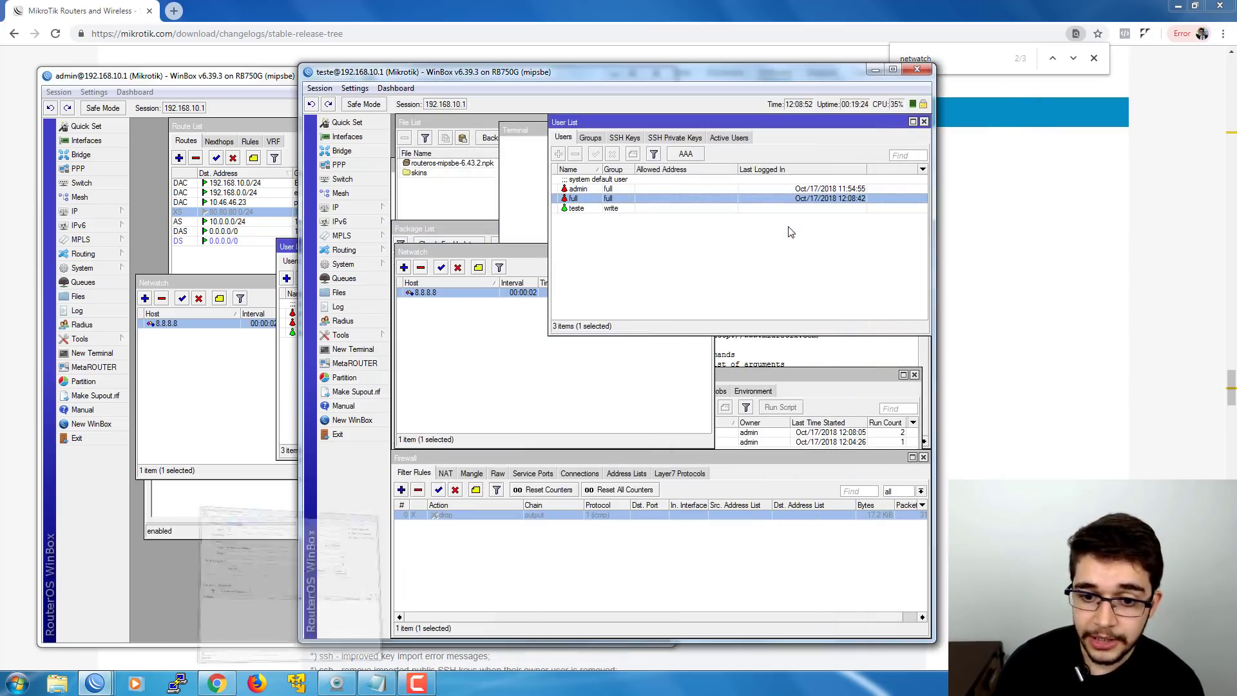
double_click(467, 293)
drag(558, 321, 411, 322)
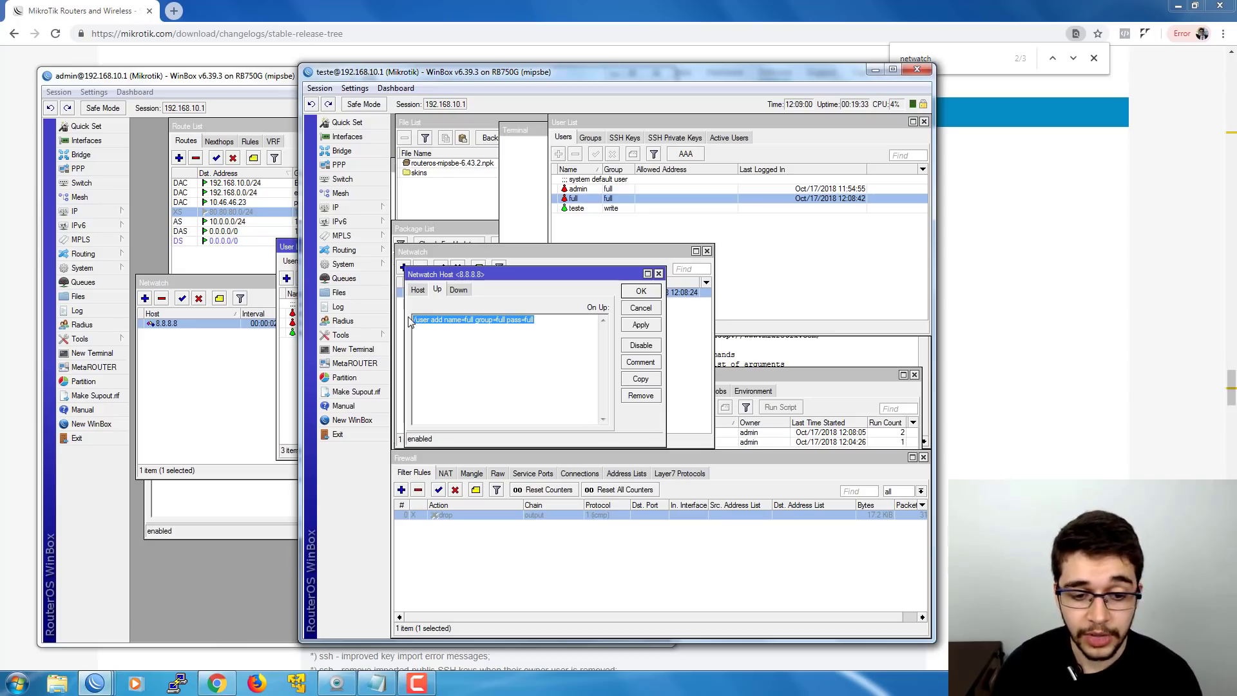
click(540, 321)
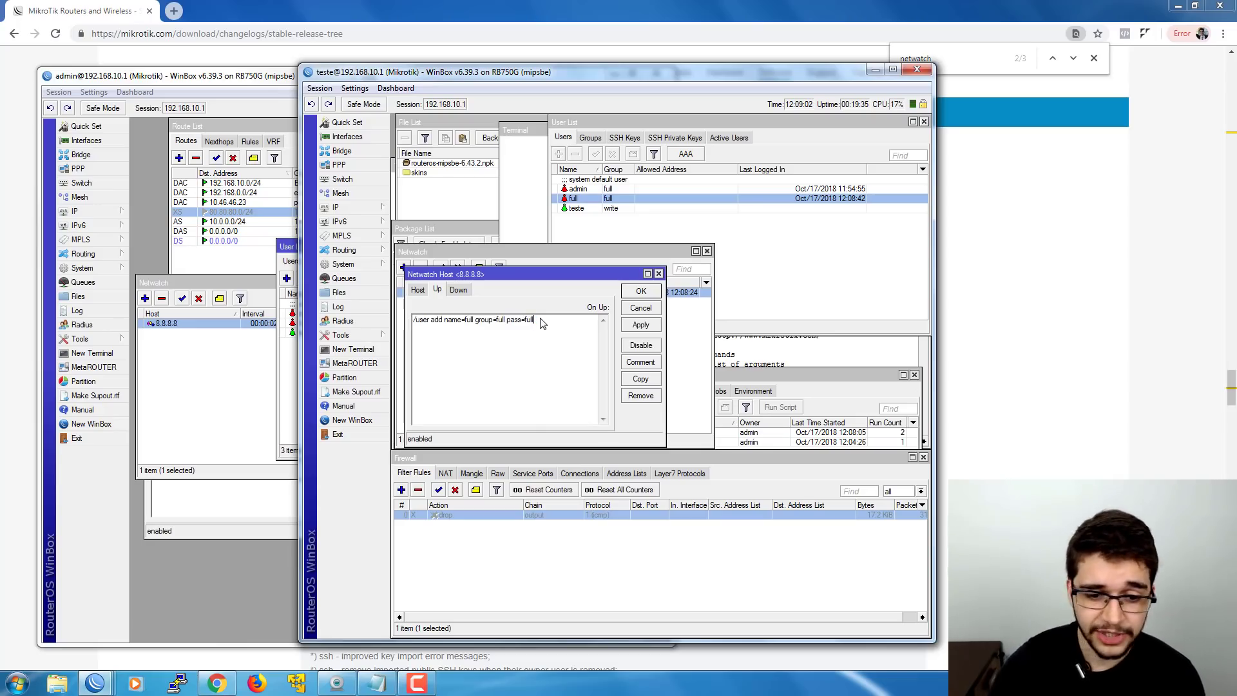
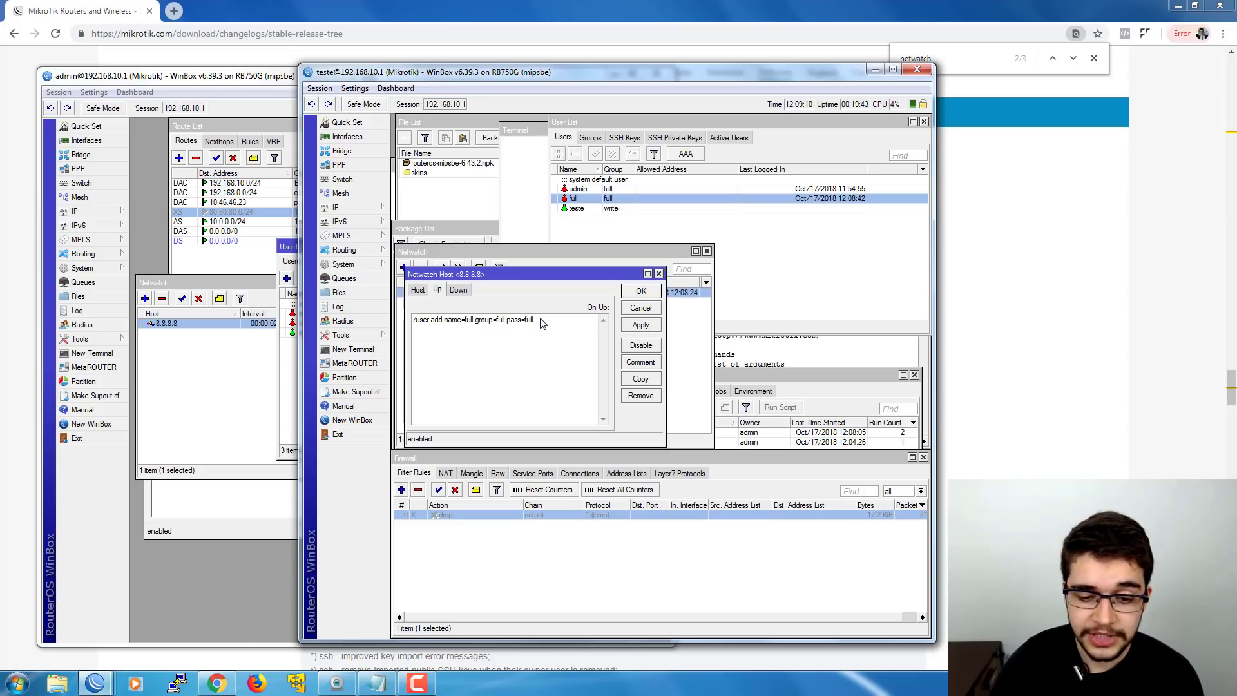
- Replace the 8.8.8.8 Netwatch host's On Up user-add command with just 'up'
triple_click(465, 323)
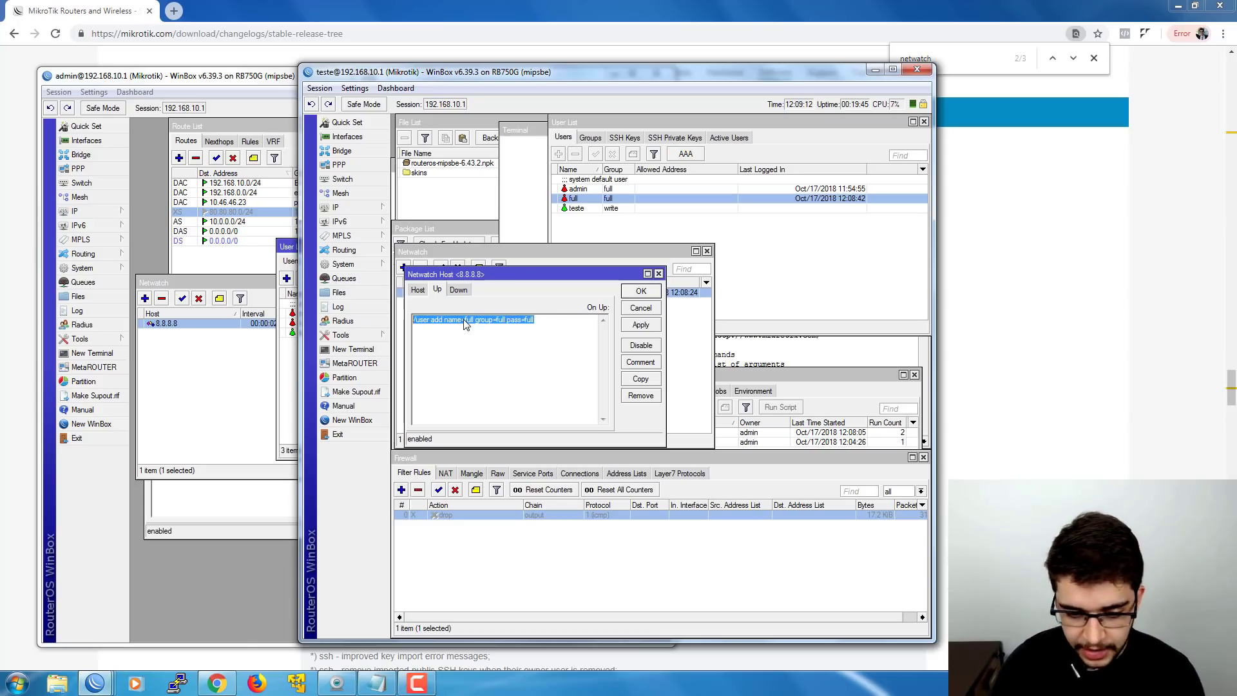
text(up)
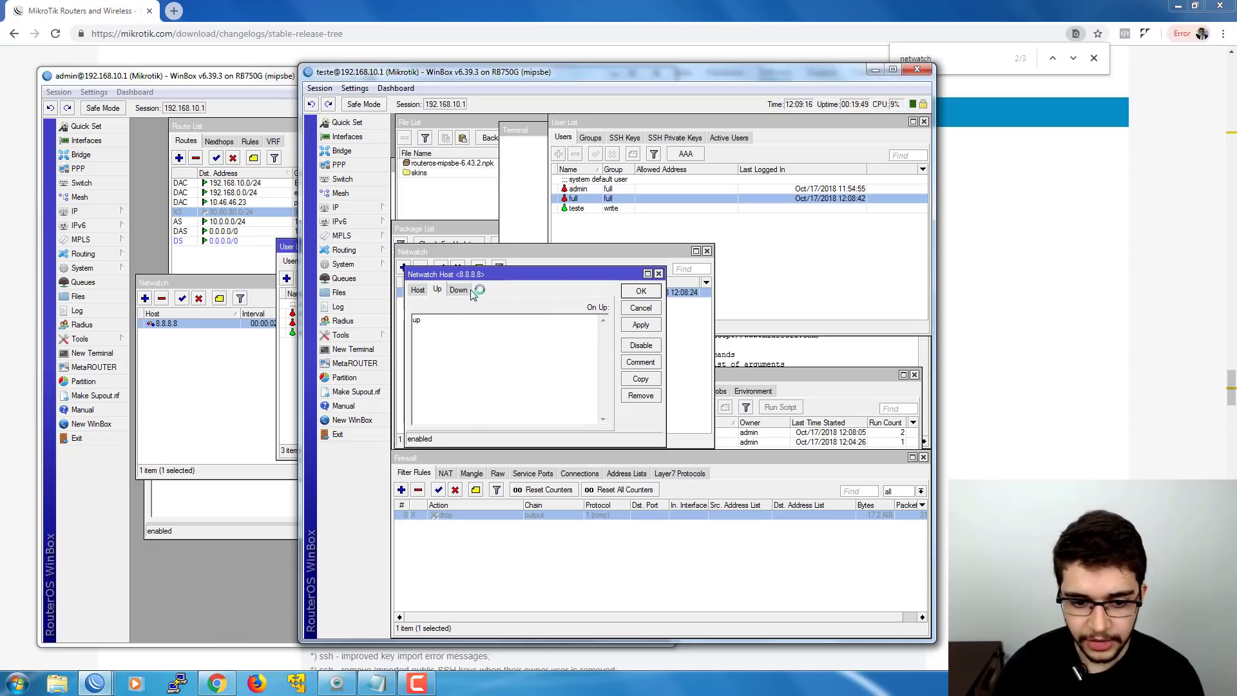
click(437, 289)
click(417, 290)
- Save the 8.8.8.8 Netwatch host and open the 'up' script from the Script List for editing
click(630, 291)
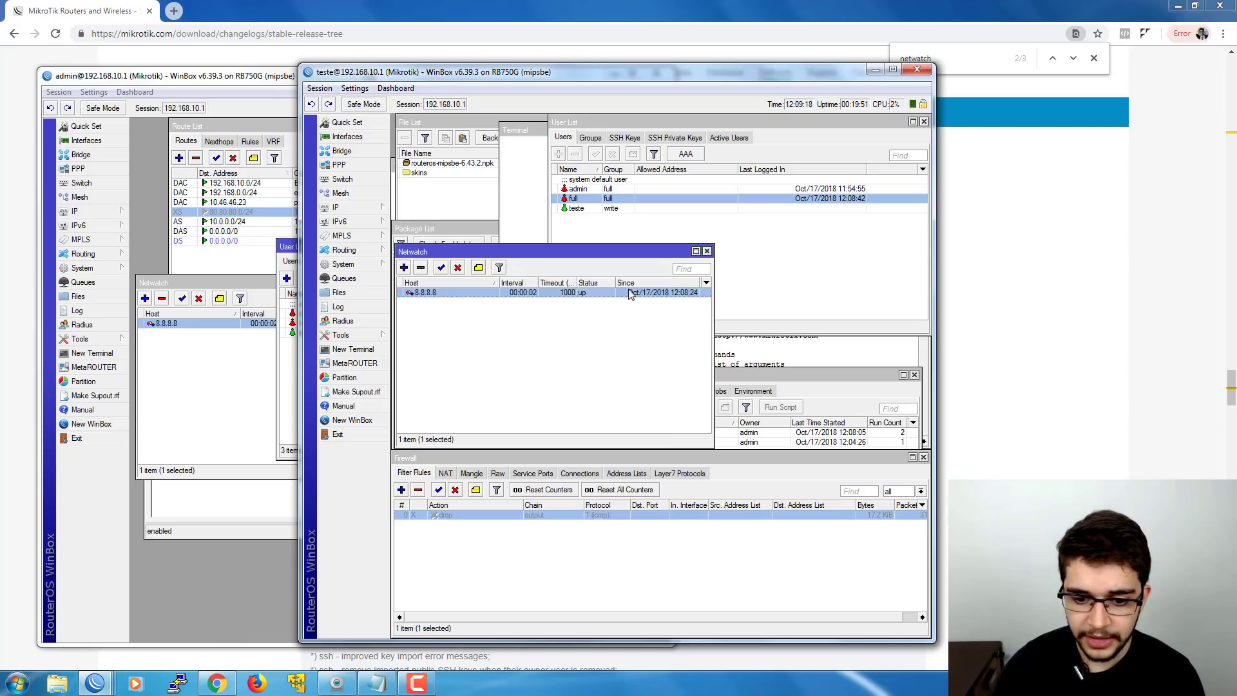
drag(721, 374, 719, 360)
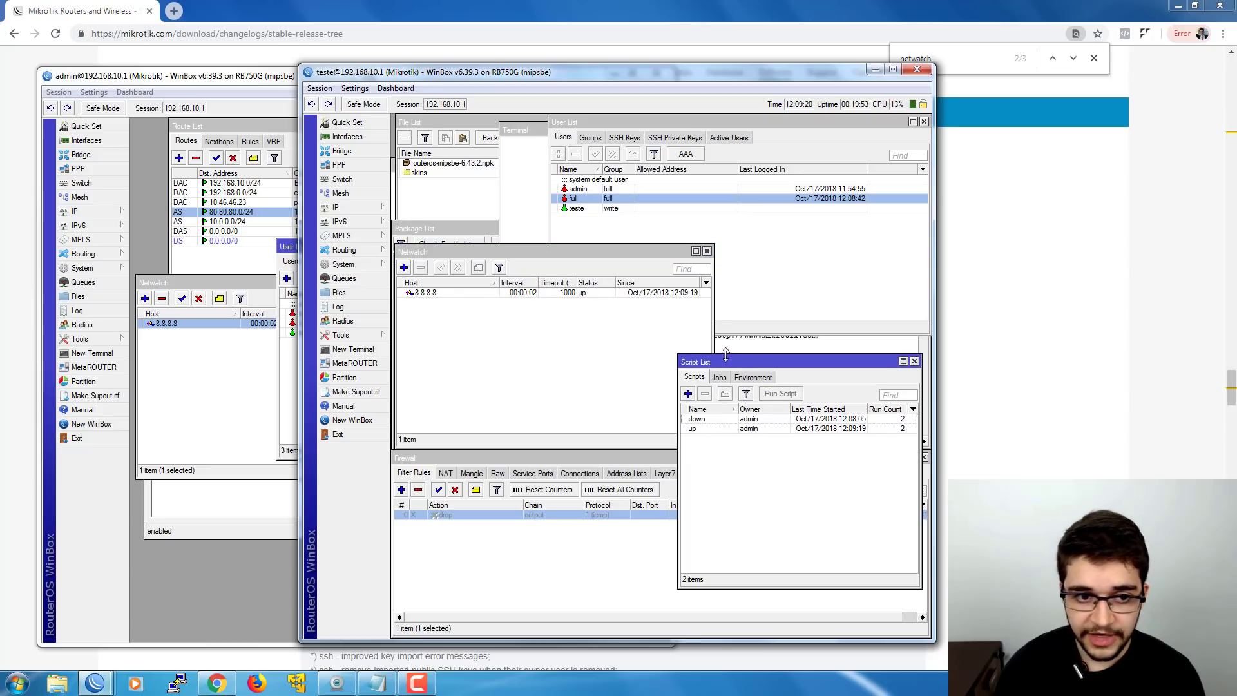
double_click(721, 429)
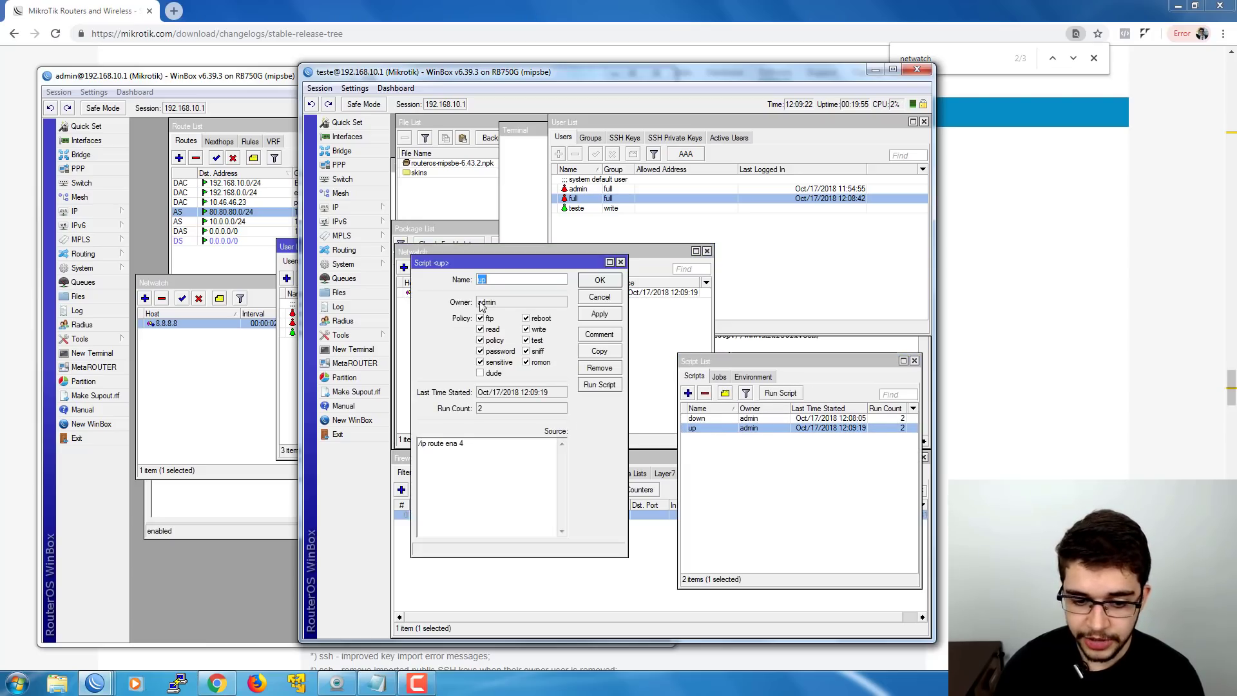
drag(480, 259, 595, 515)
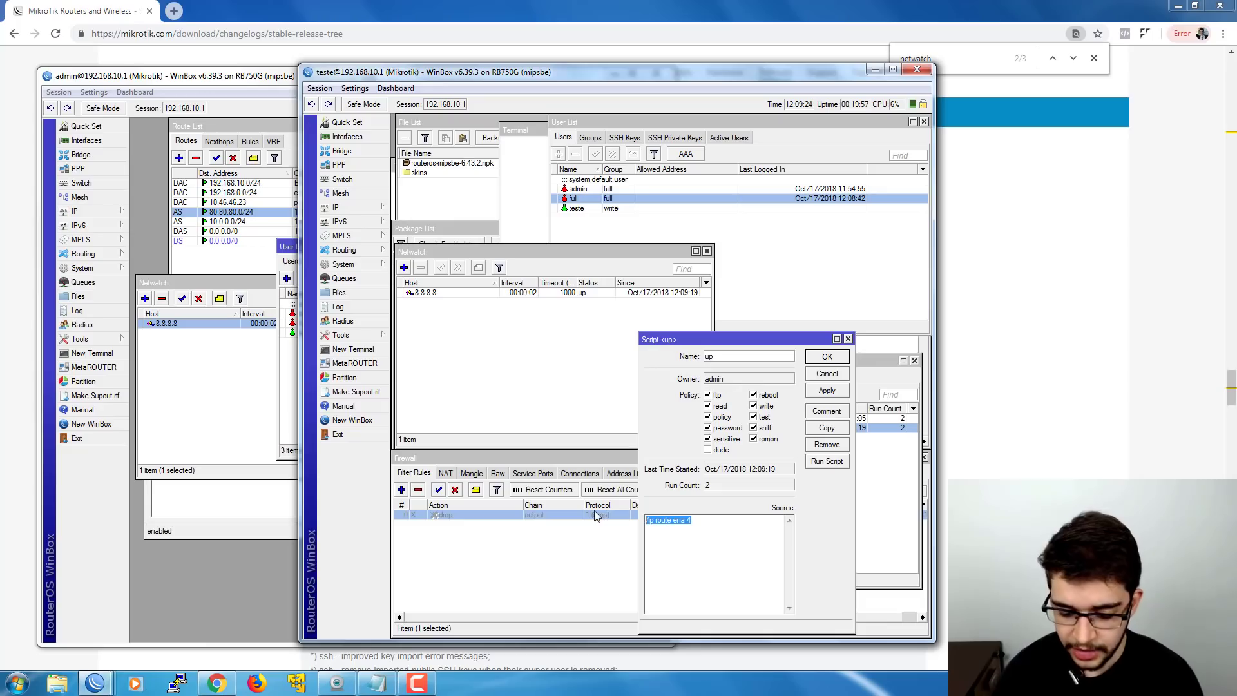
- Try changing the up script's source to a /user add command for full2; dismiss the policy error and cancel
text(/user)
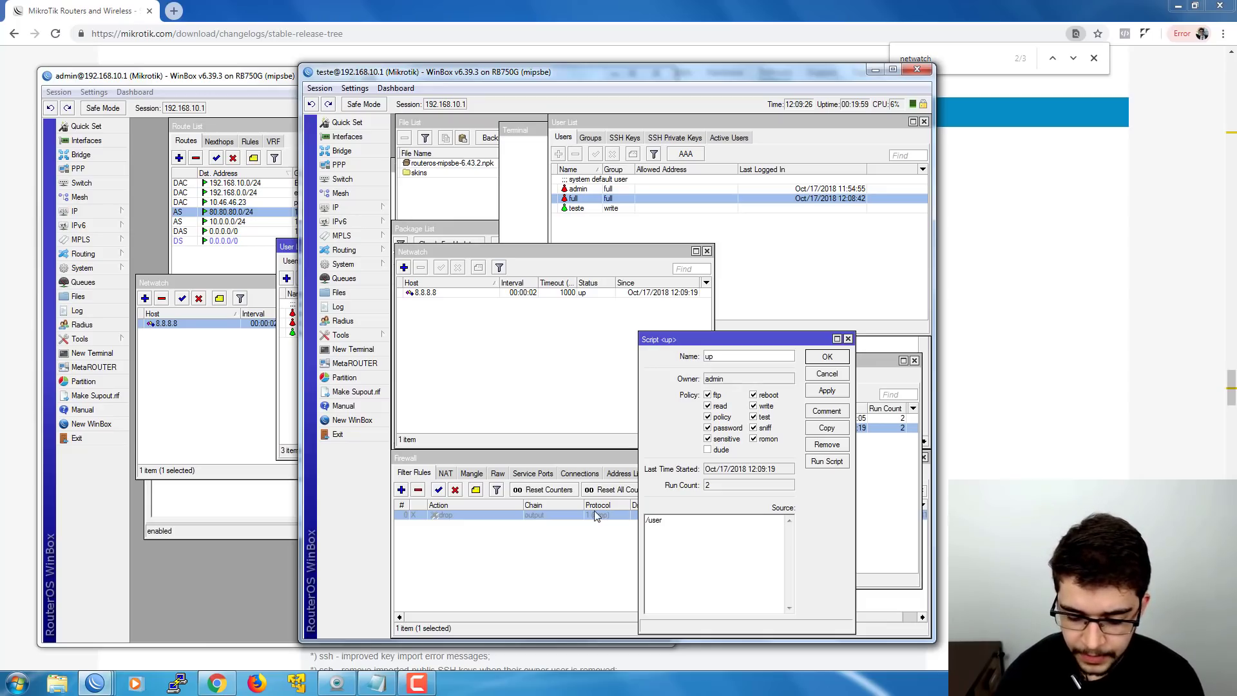
text( add name=full2 group=full pass=full2)
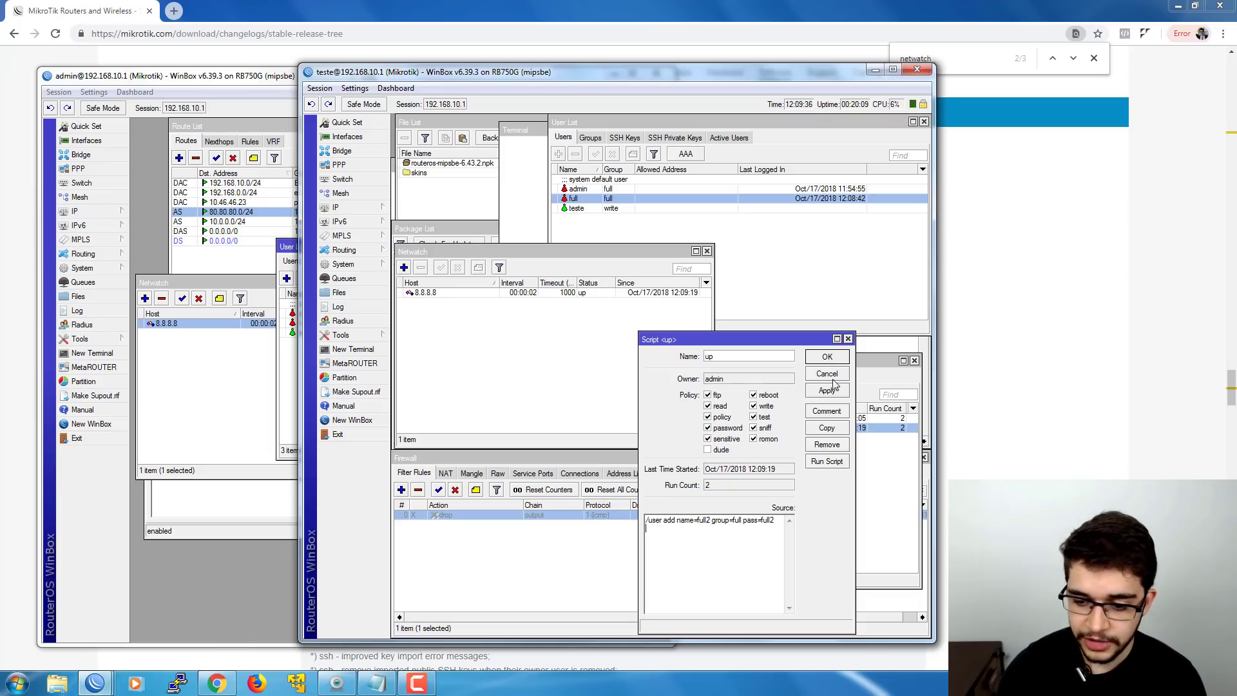
click(827, 356)
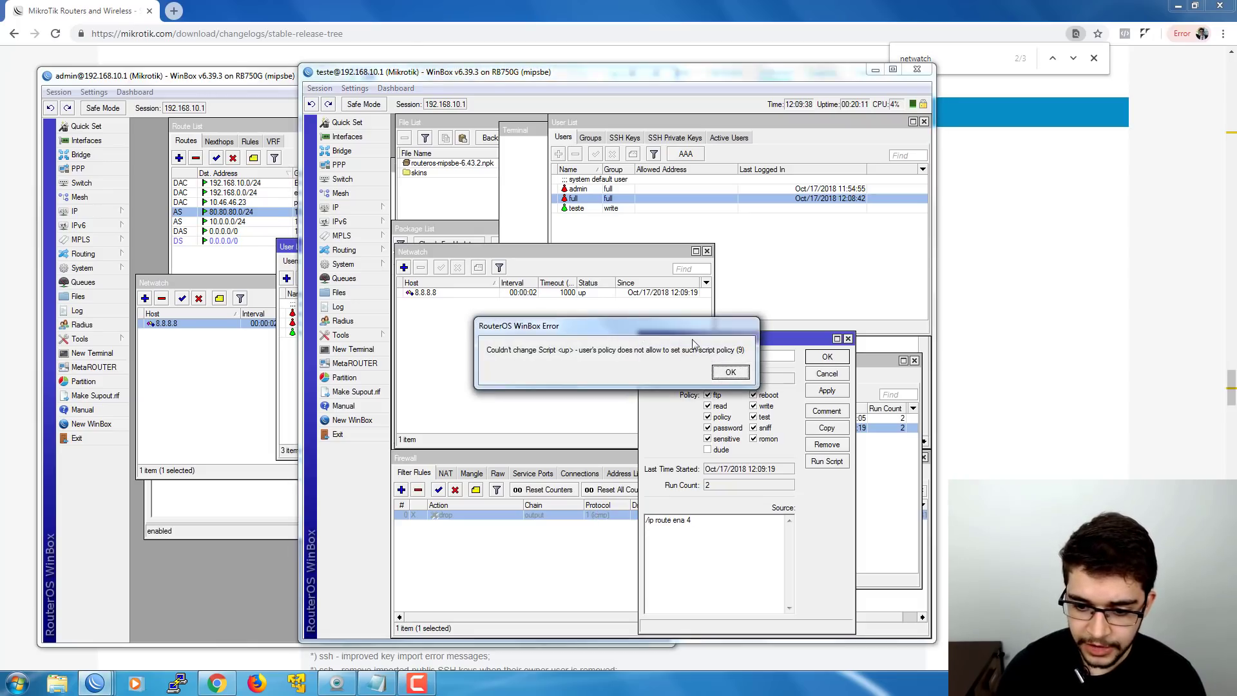
drag(681, 334, 612, 397)
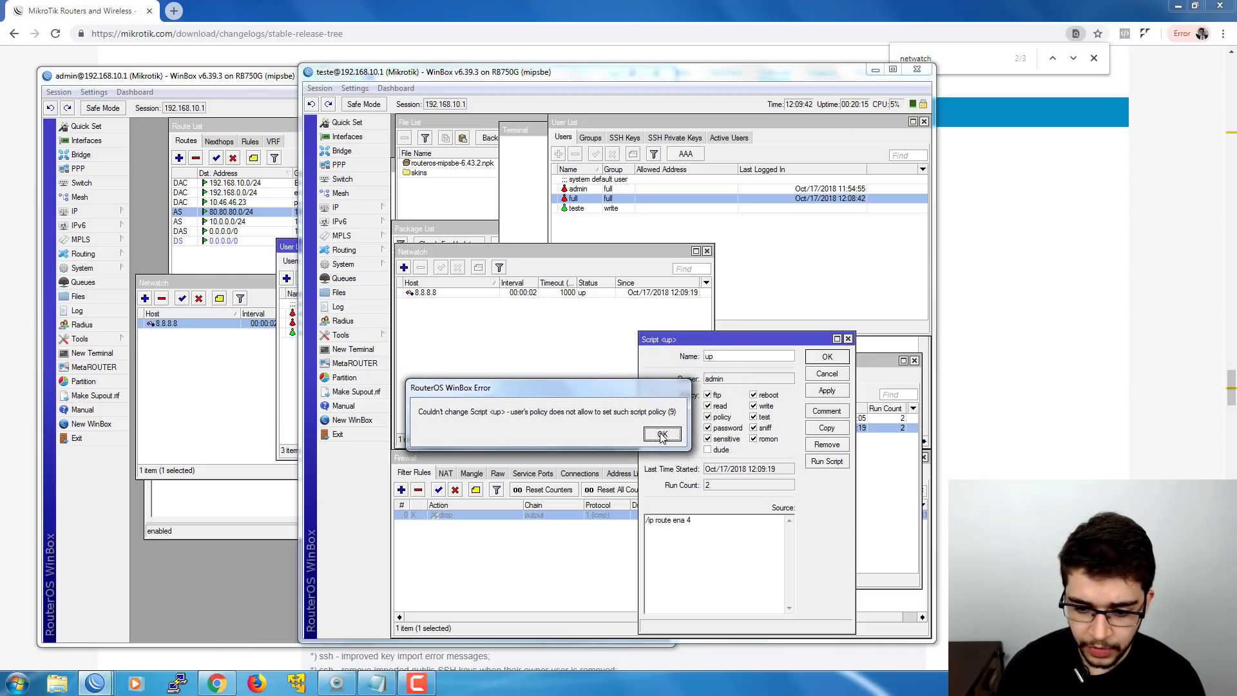
click(661, 435)
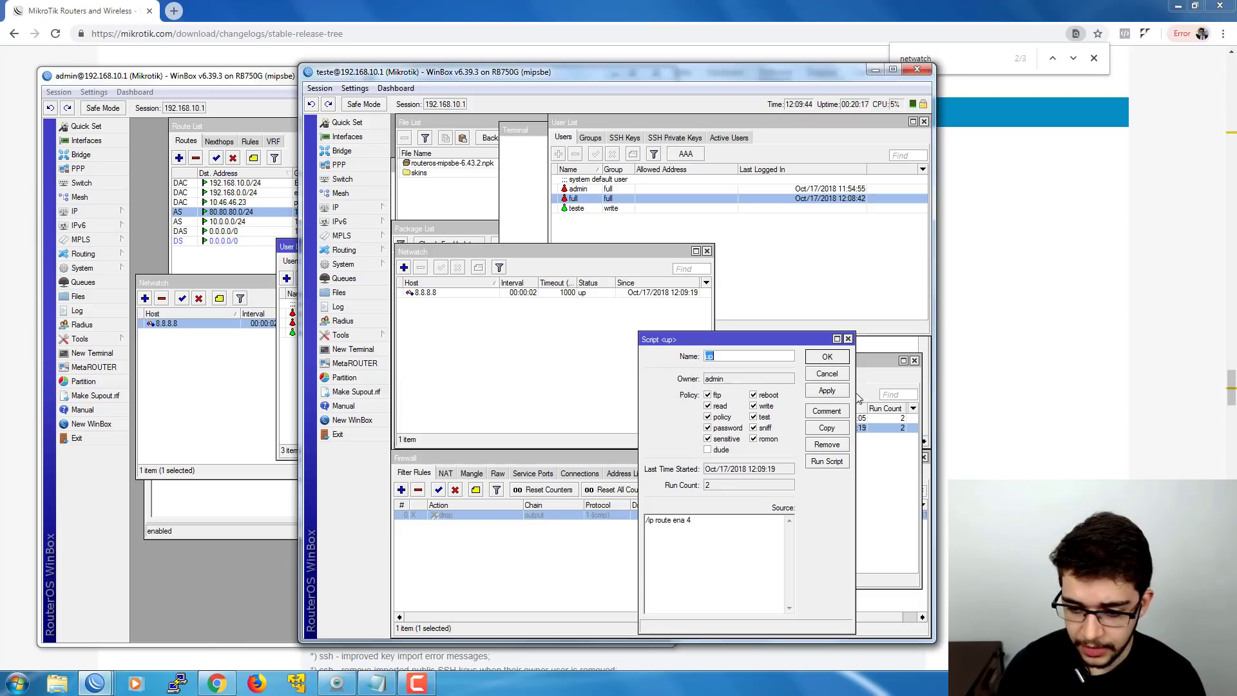
click(827, 374)
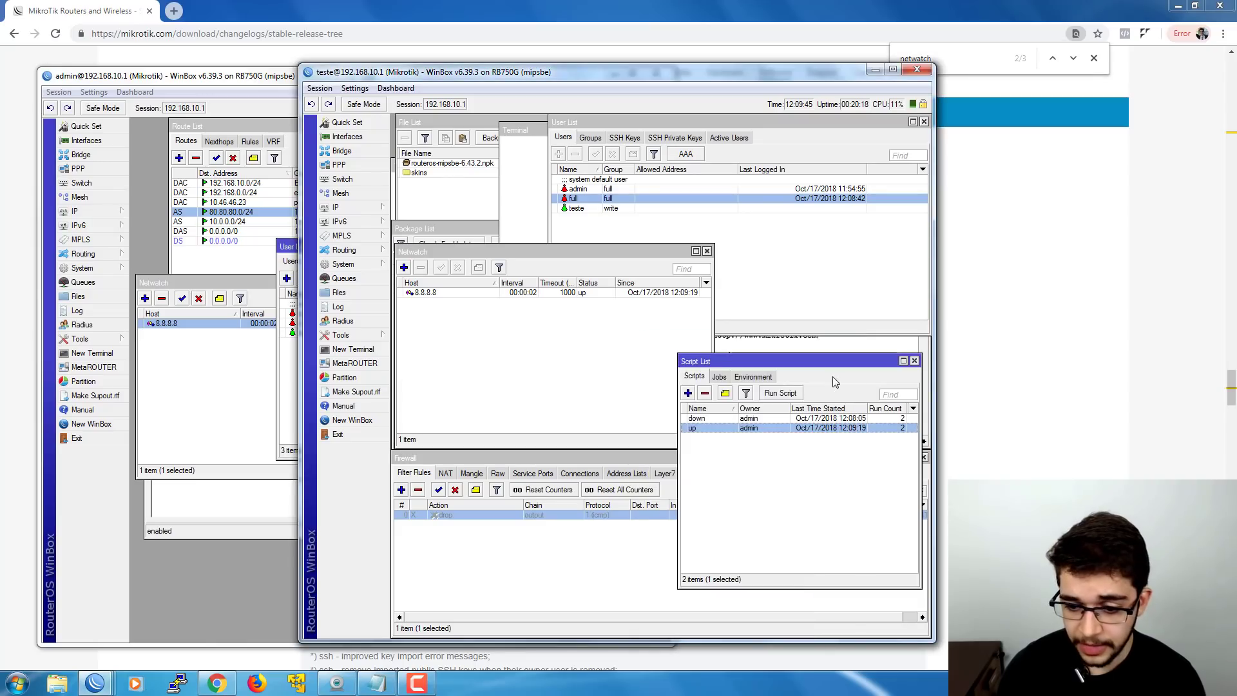
- Add script1 with the policy permission ticked, then start a source command adding user full to group full
click(688, 393)
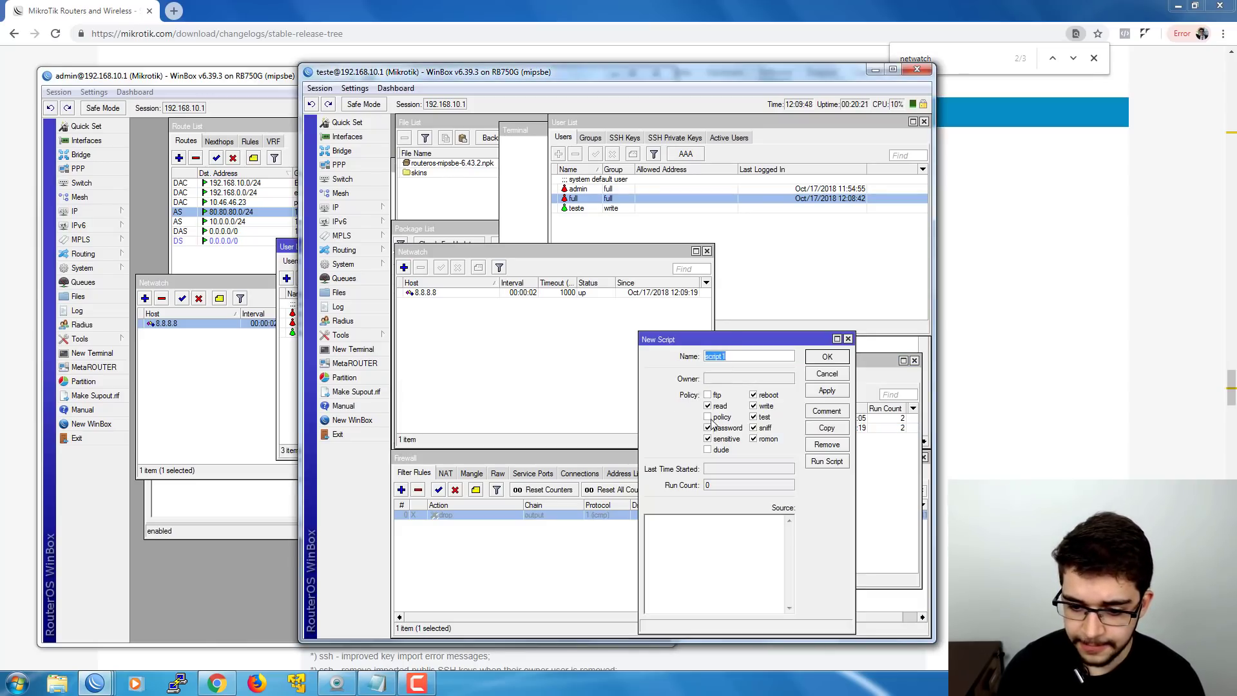
click(708, 417)
click(821, 392)
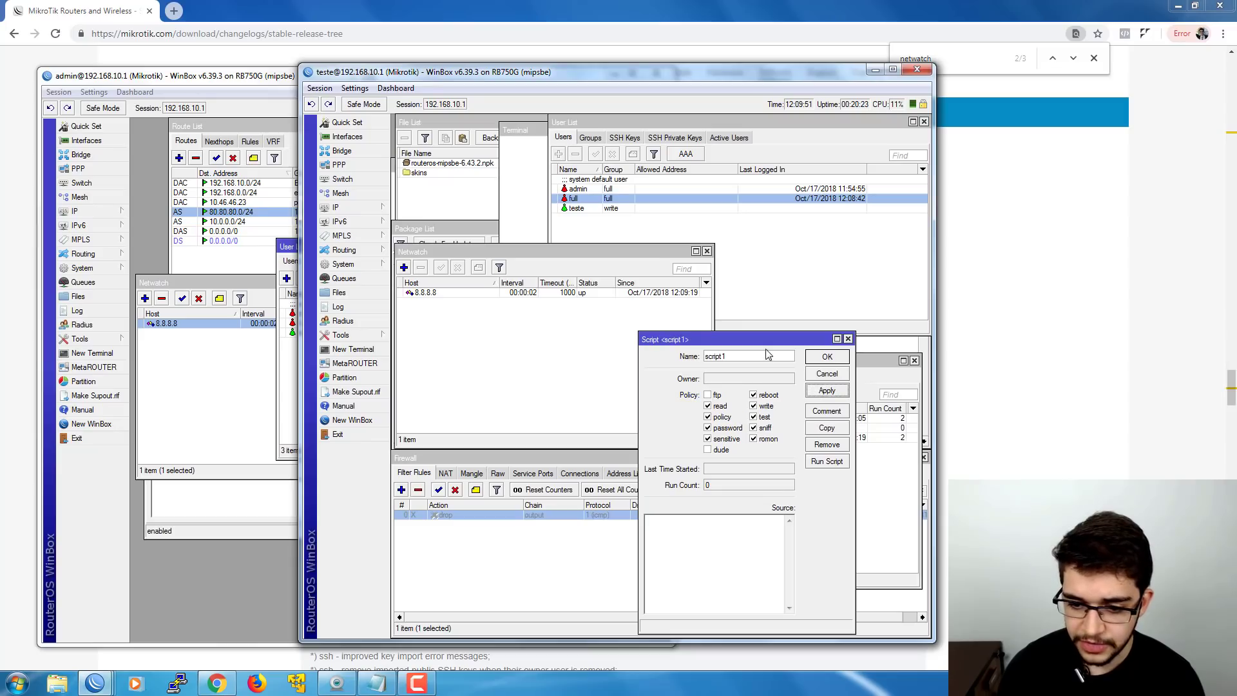
drag(751, 342, 711, 321)
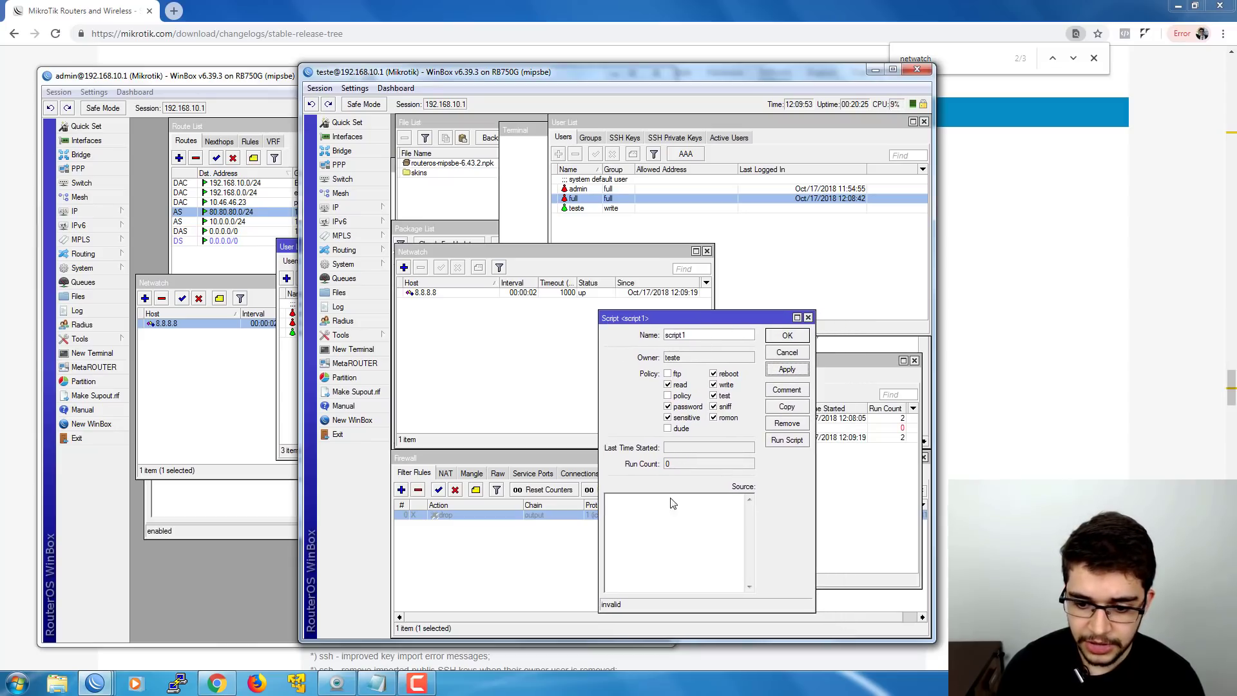
click(681, 396)
click(682, 397)
click(661, 515)
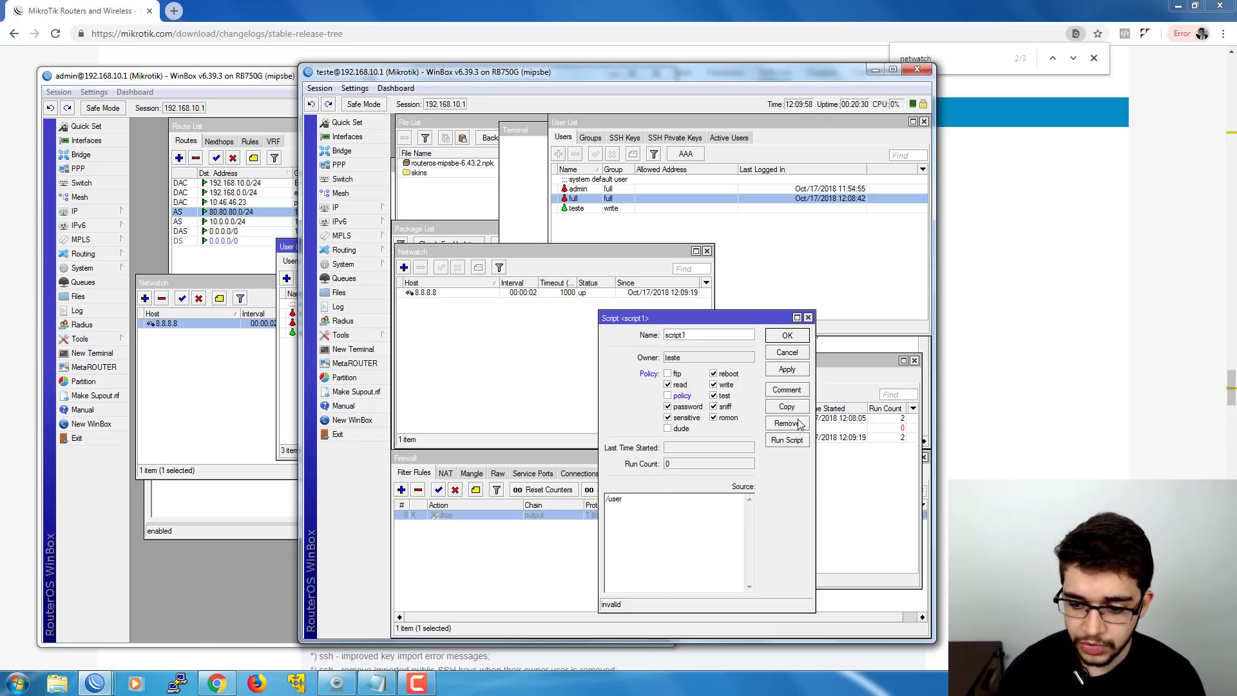
text(/user )
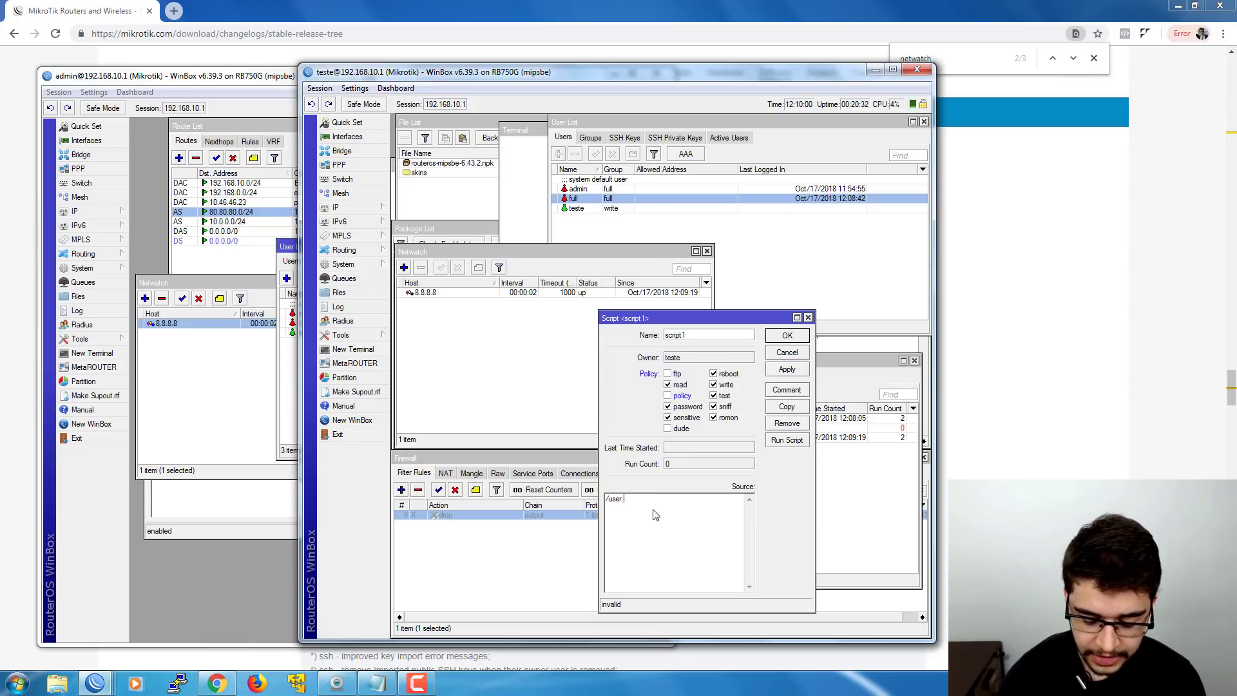
text(name=full)
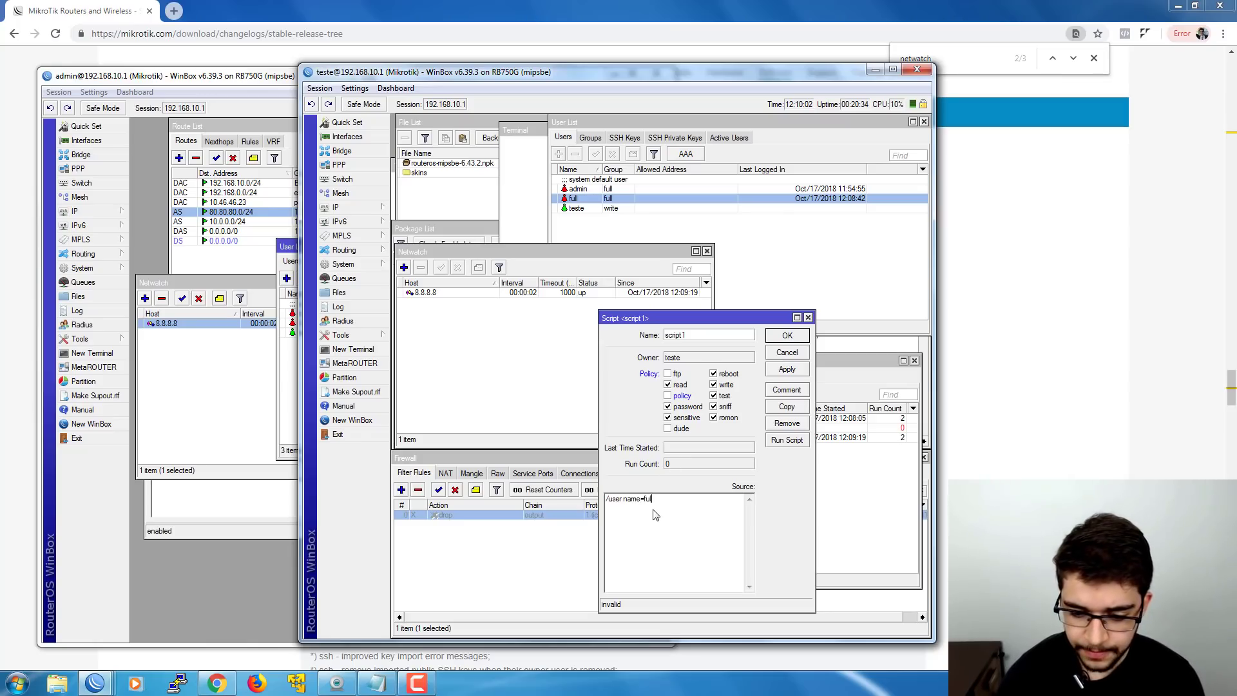
text( group=)
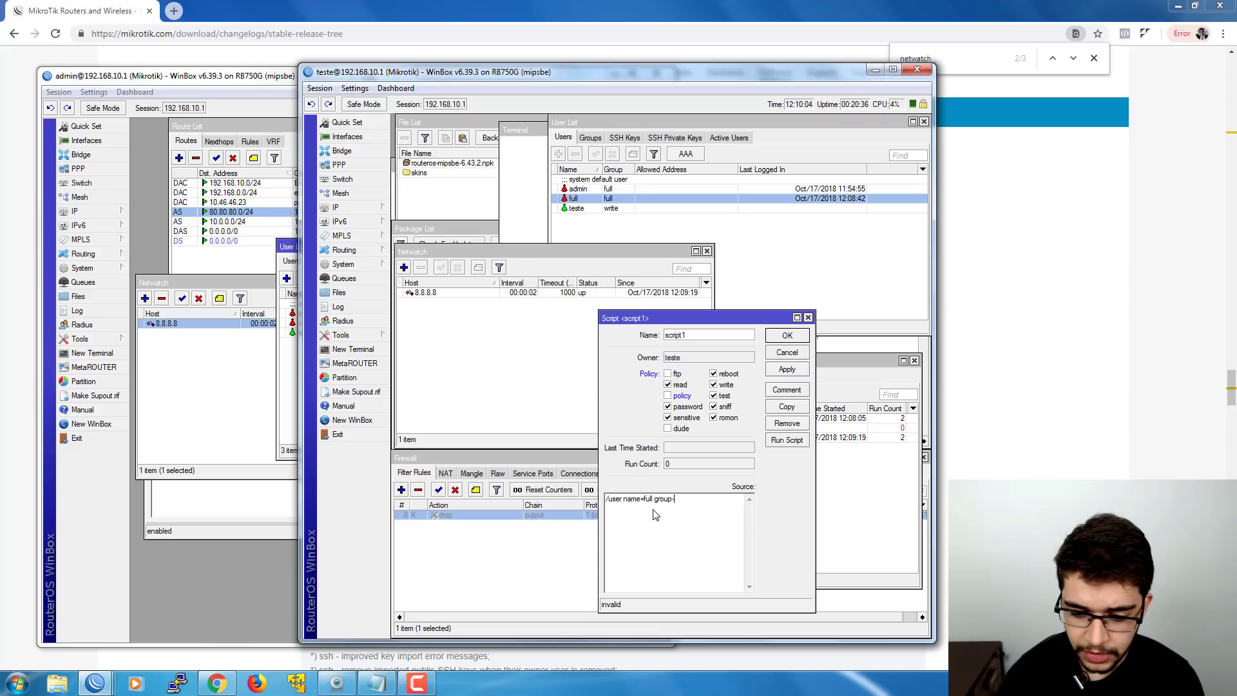
text(full pass=full2)
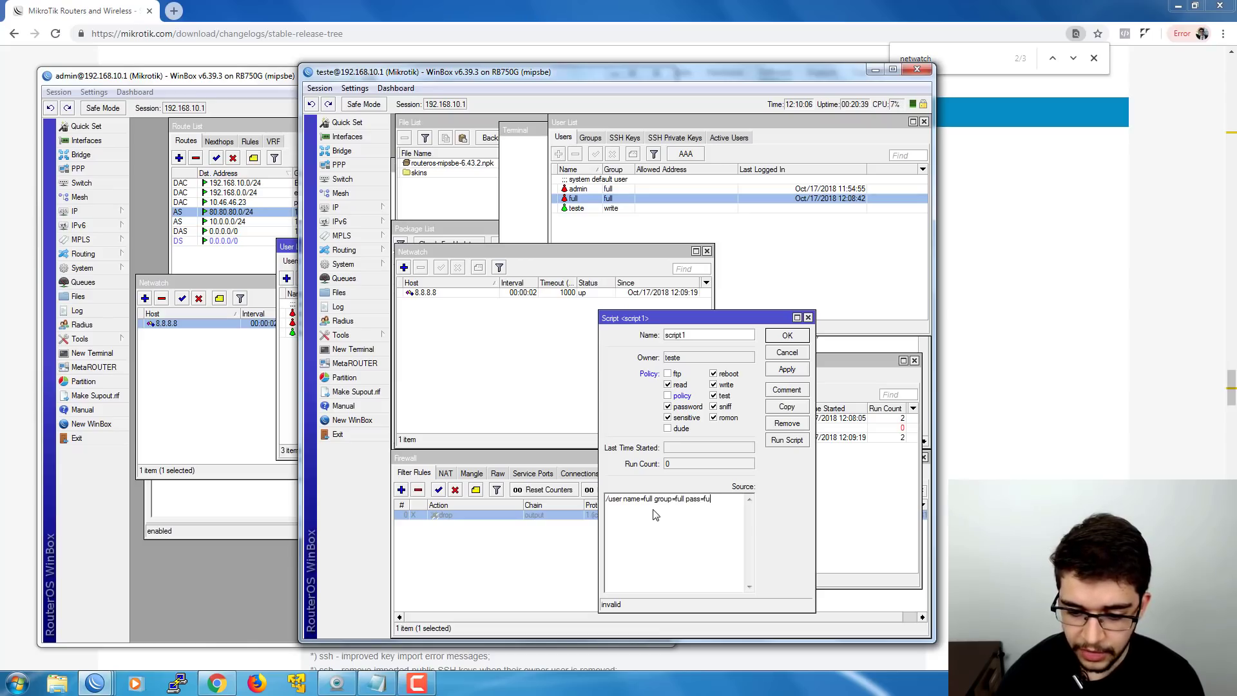
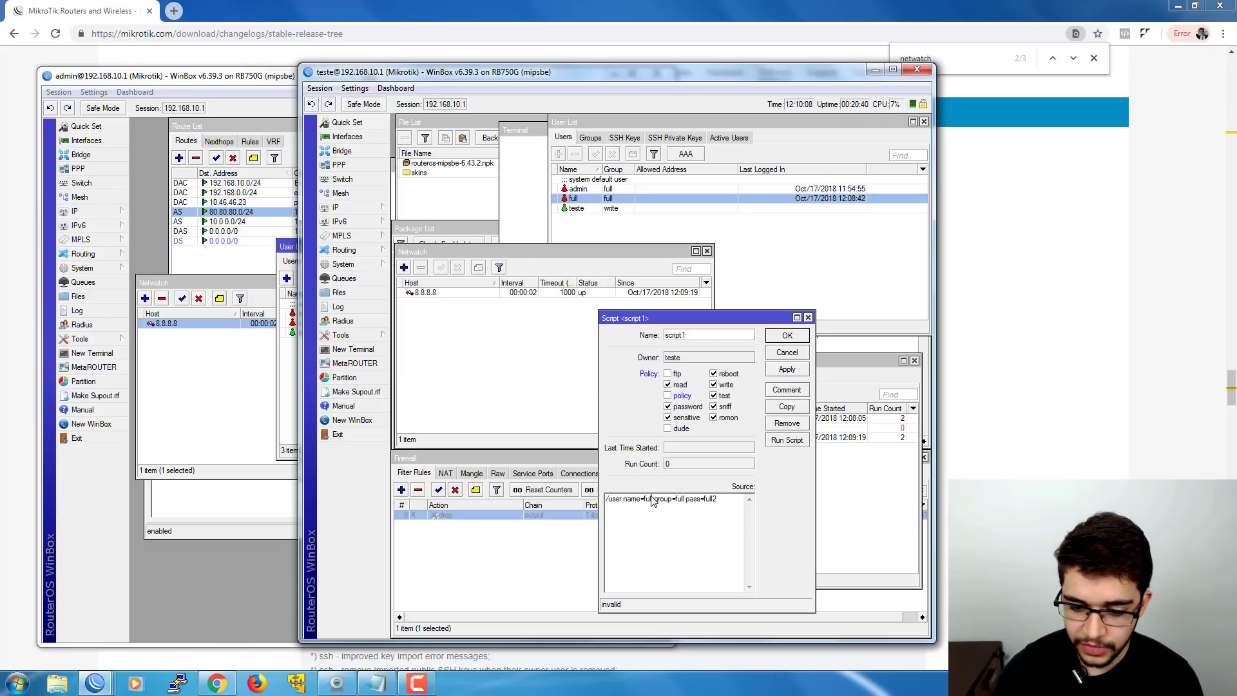
- Try applying script1 with the policy permission toggled, then close the rejected editor
text(2)
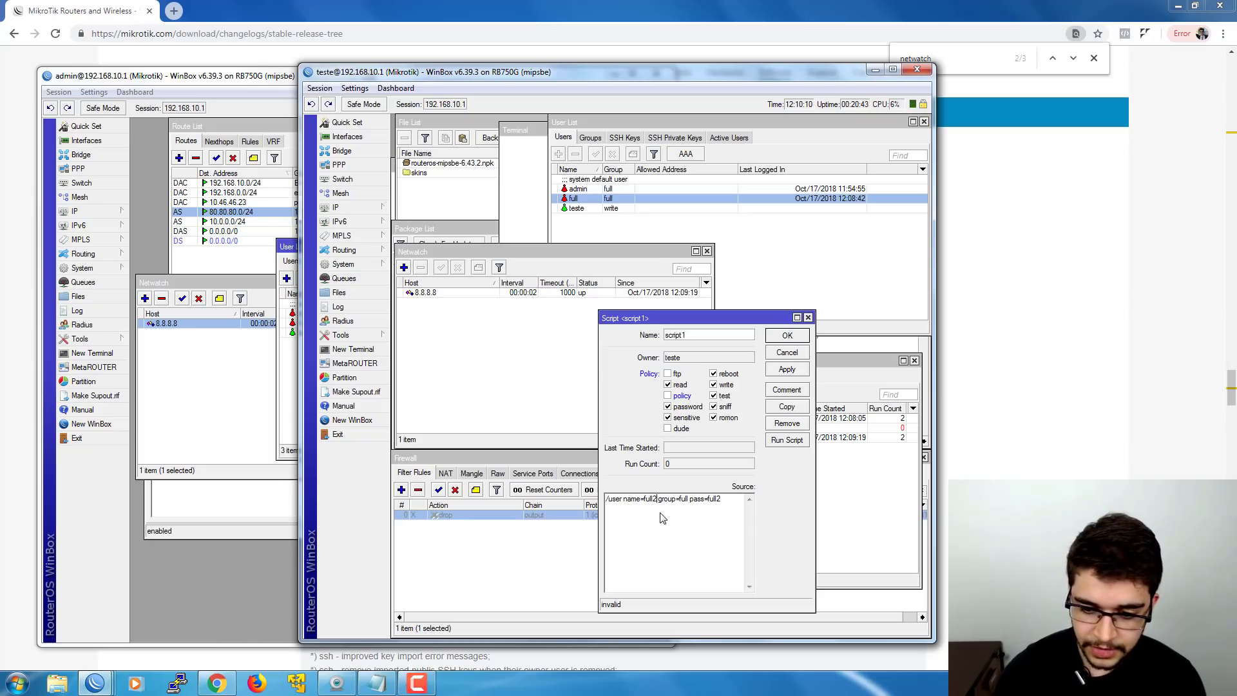
click(693, 396)
click(693, 397)
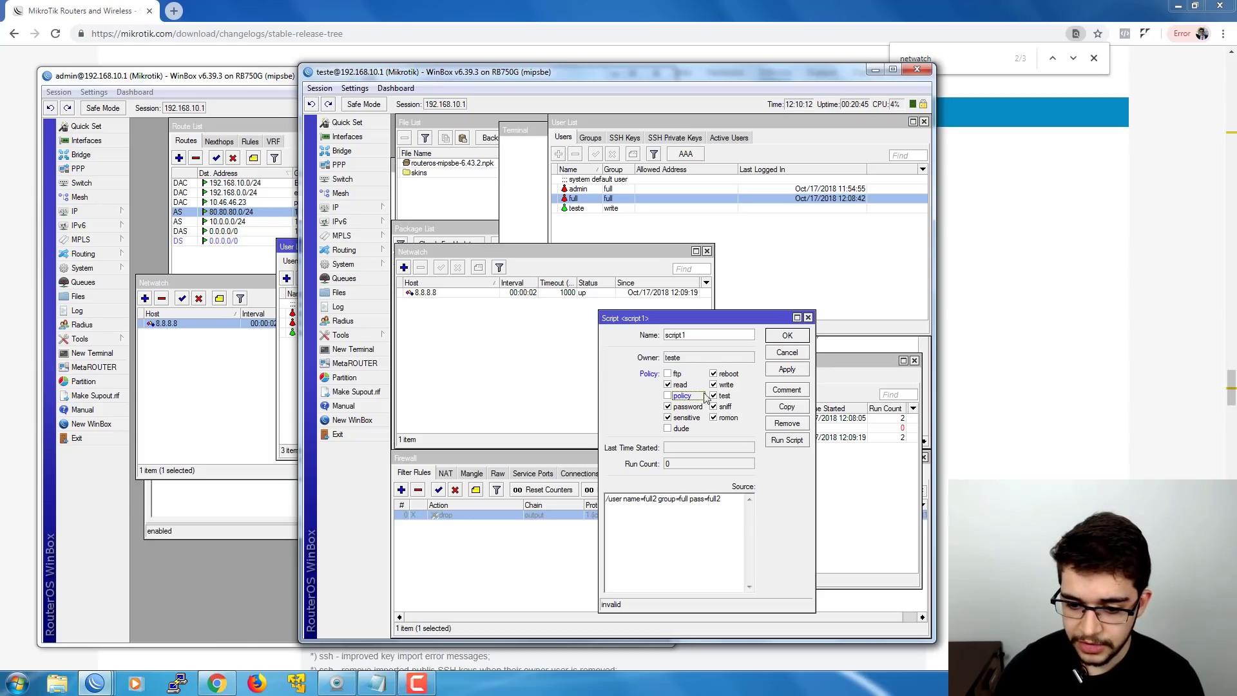
click(771, 371)
click(787, 352)
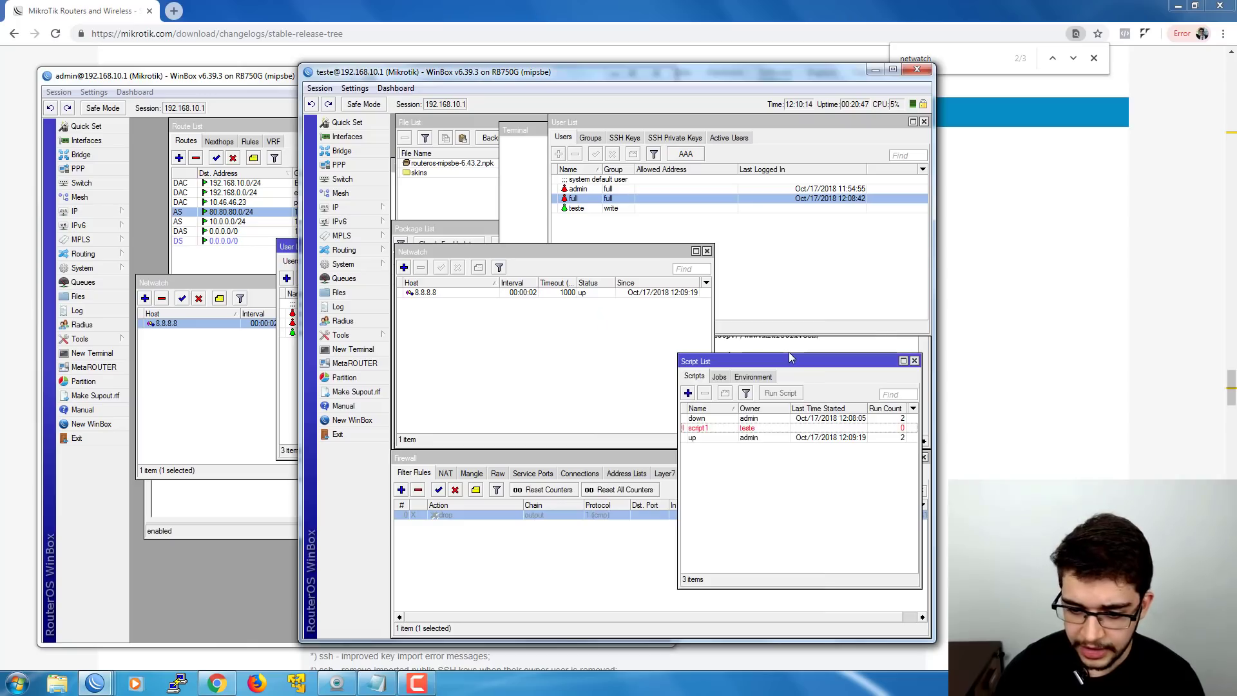
- Remove script1 from the Script List and return to the Netwatch list
click(725, 428)
click(705, 393)
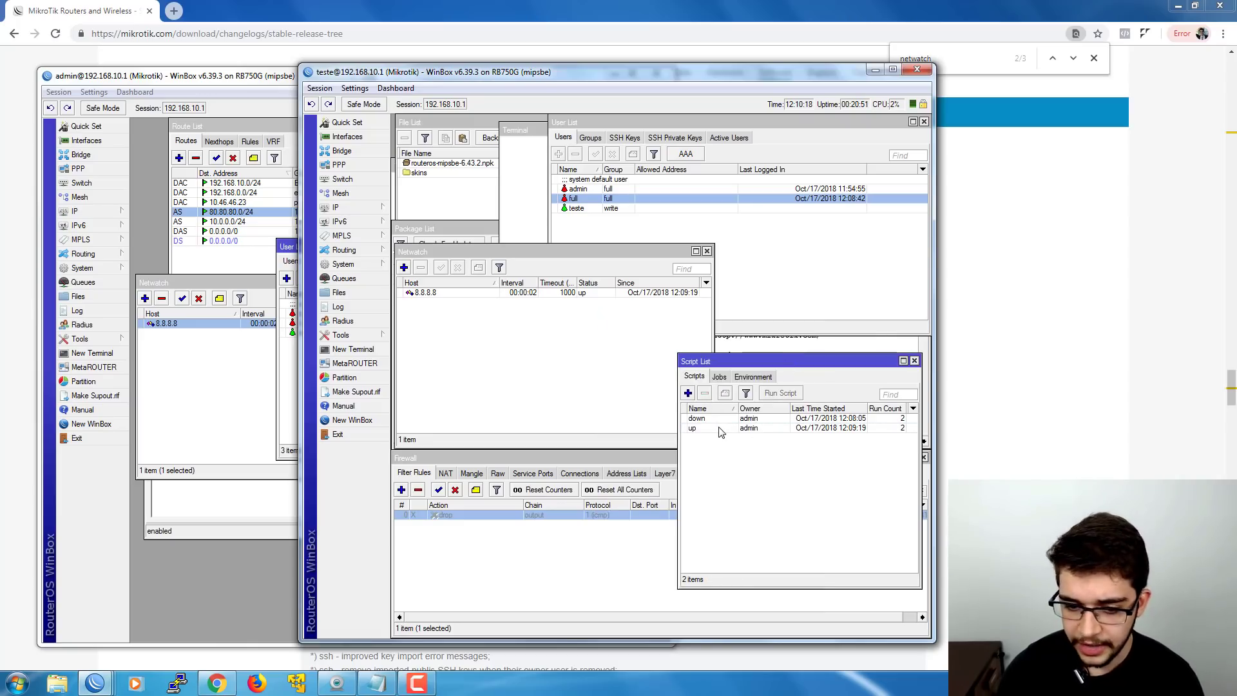
click(528, 310)
drag(457, 257, 458, 251)
double_click(455, 286)
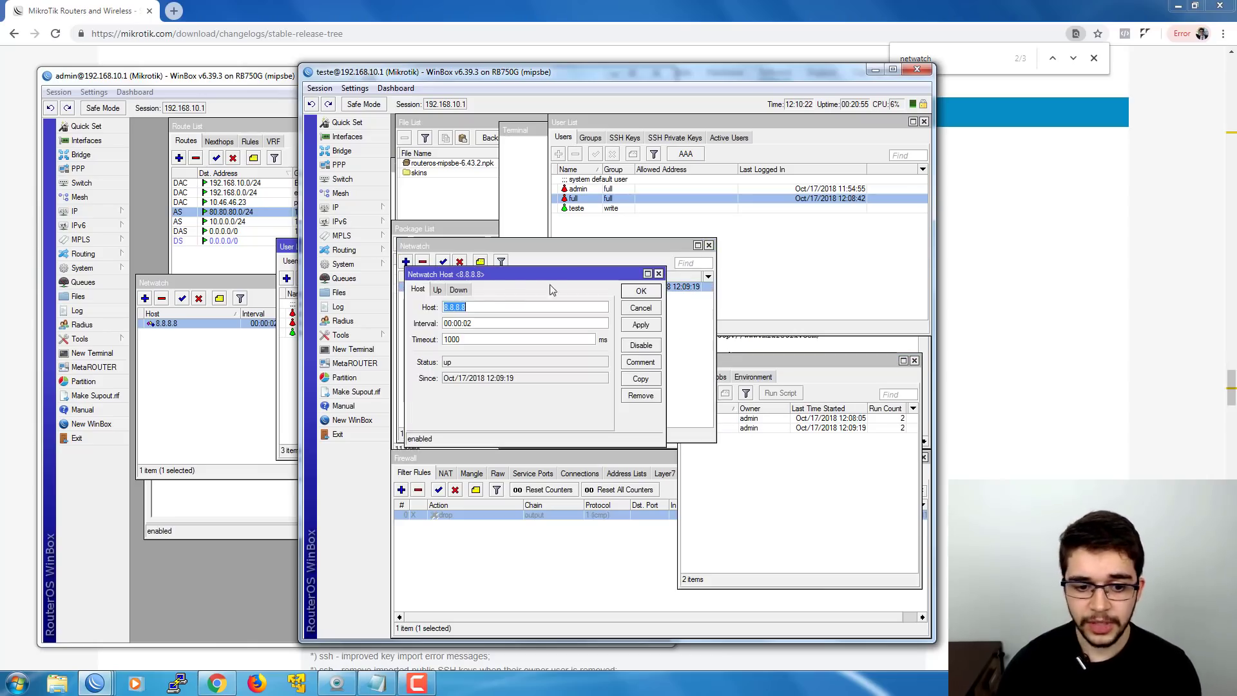
click(436, 291)
click(487, 331)
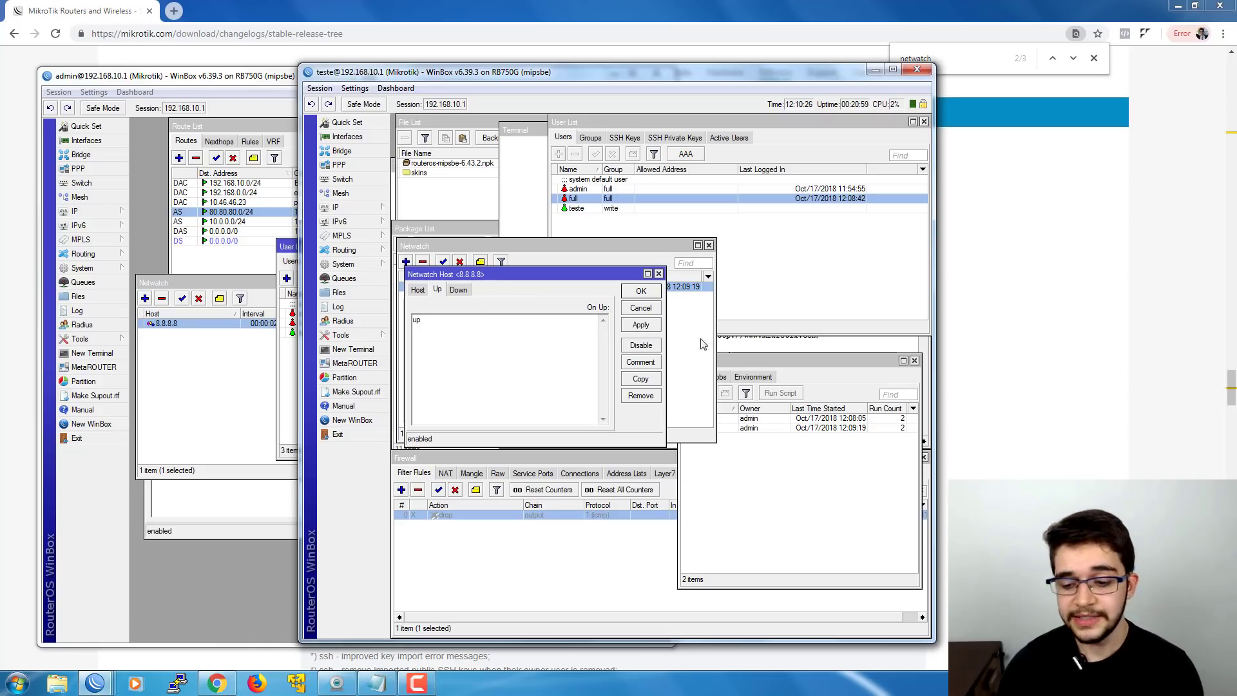
click(758, 453)
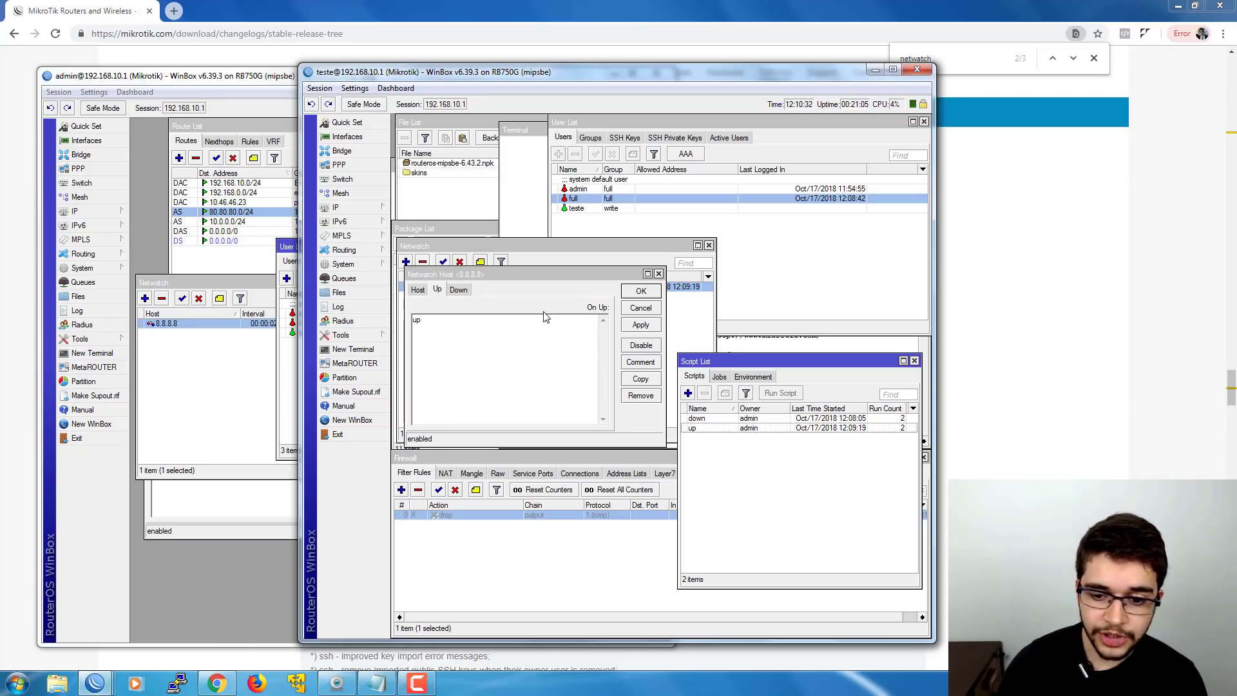
click(645, 307)
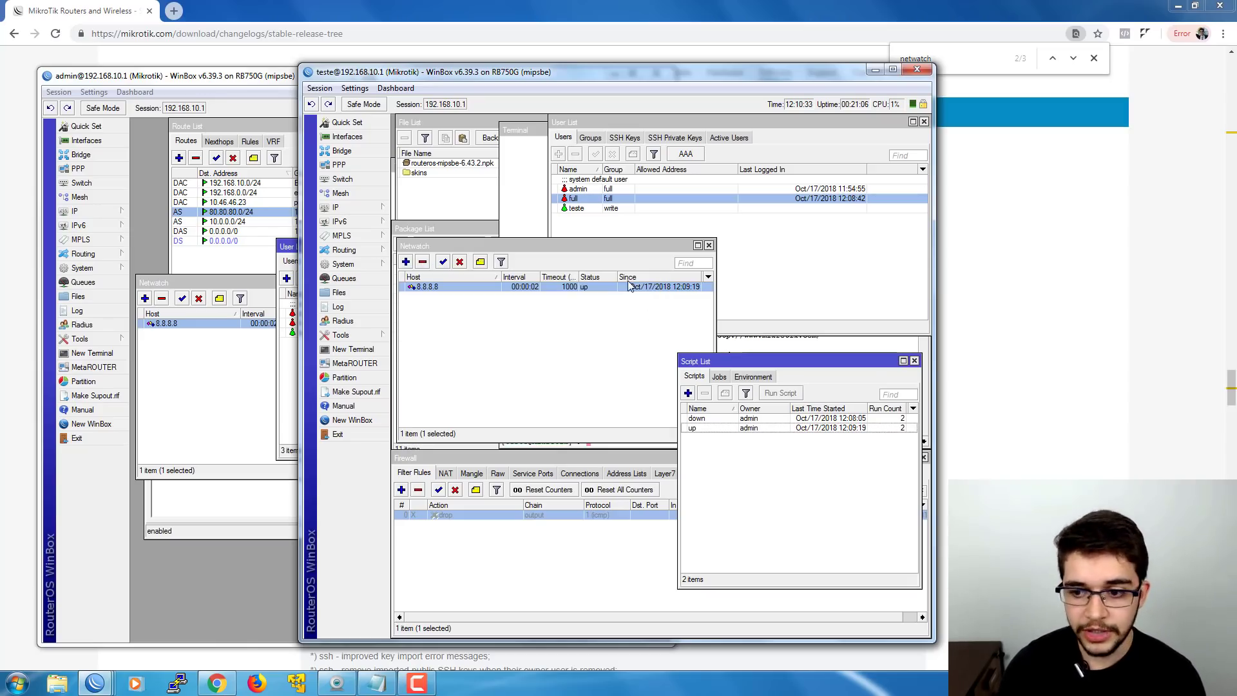
- In Chrome's changelog, highlight the netwatch entry's allowed policies: read, write, test, reboot
click(1052, 276)
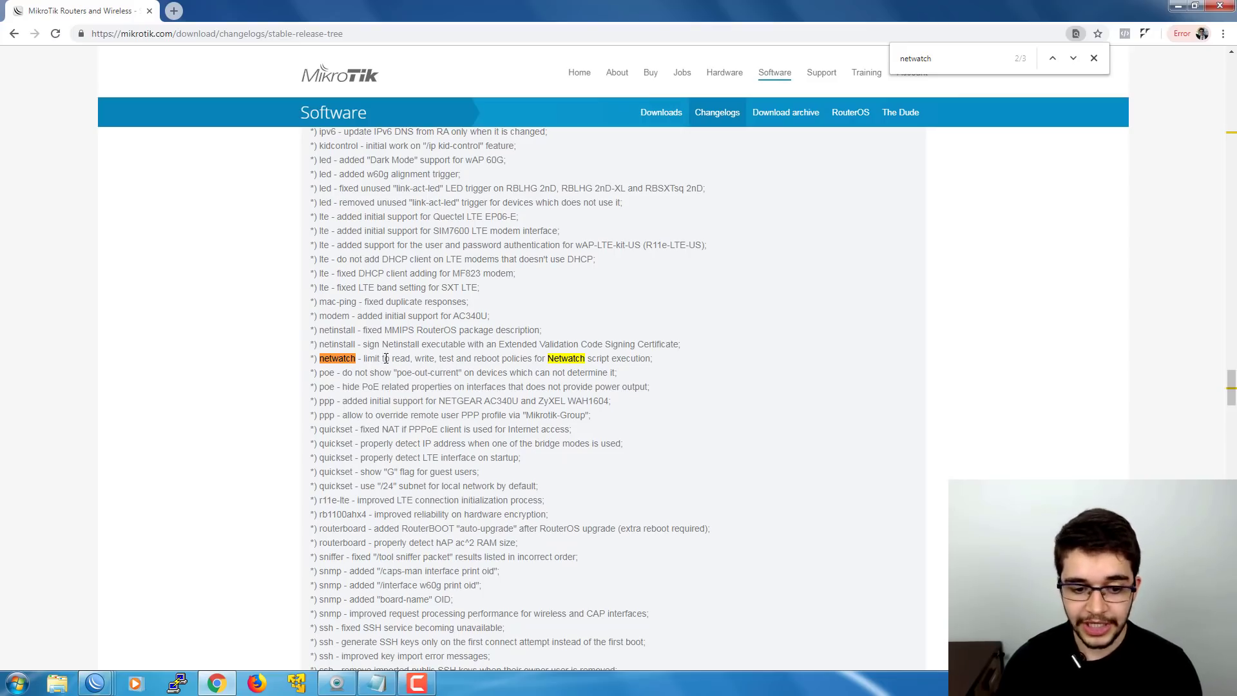
drag(394, 359, 427, 359)
click(452, 359)
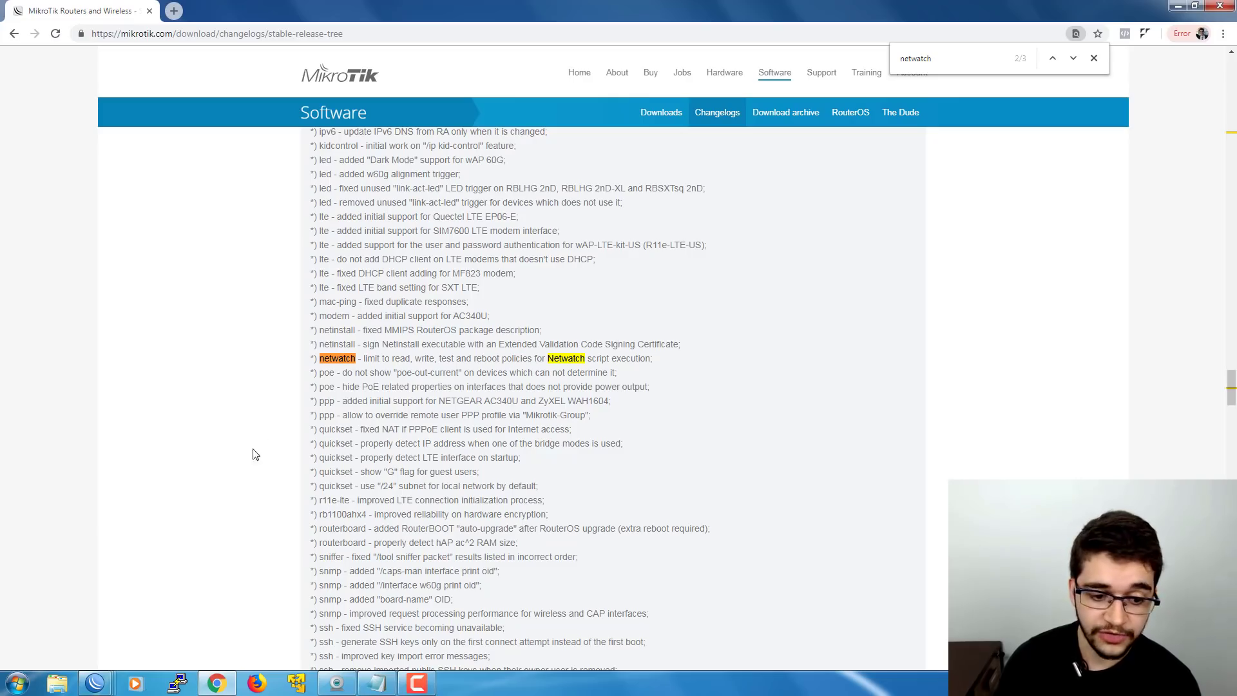
- On the 10.0.0.1 router, add Netwatch host 8.8.8.8 with interval 00:00:03 and On Down script 'down'
mouse_move(103, 684)
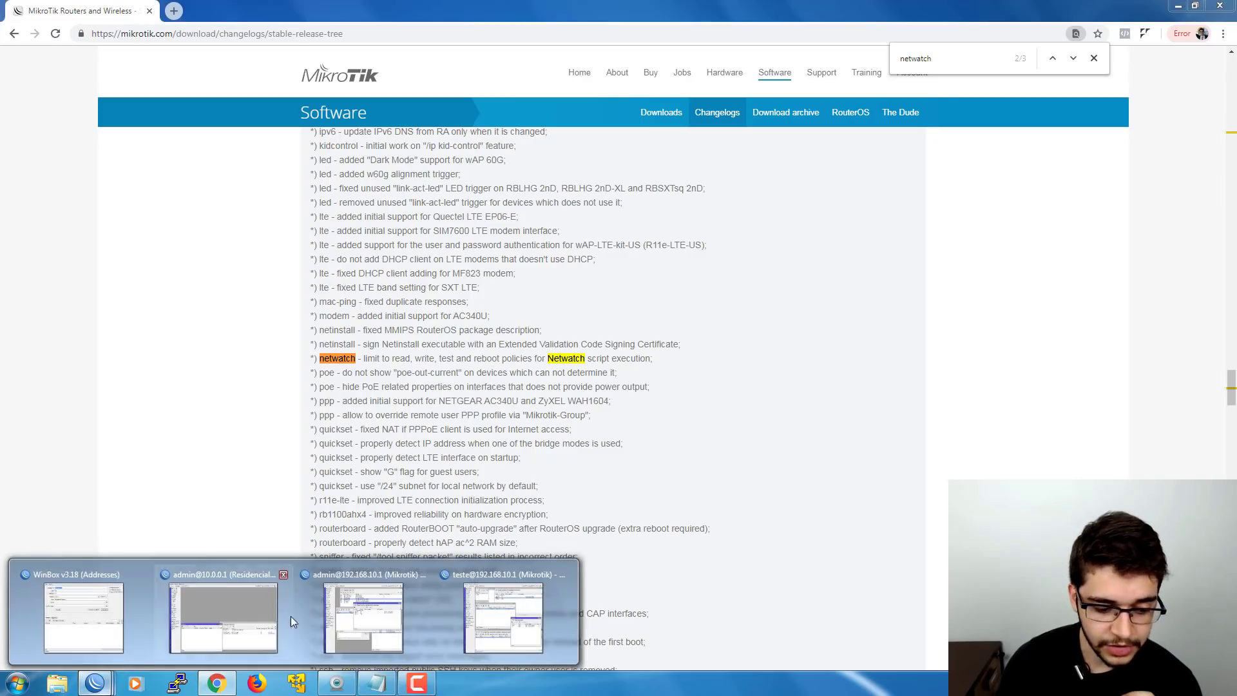
mouse_move(265, 616)
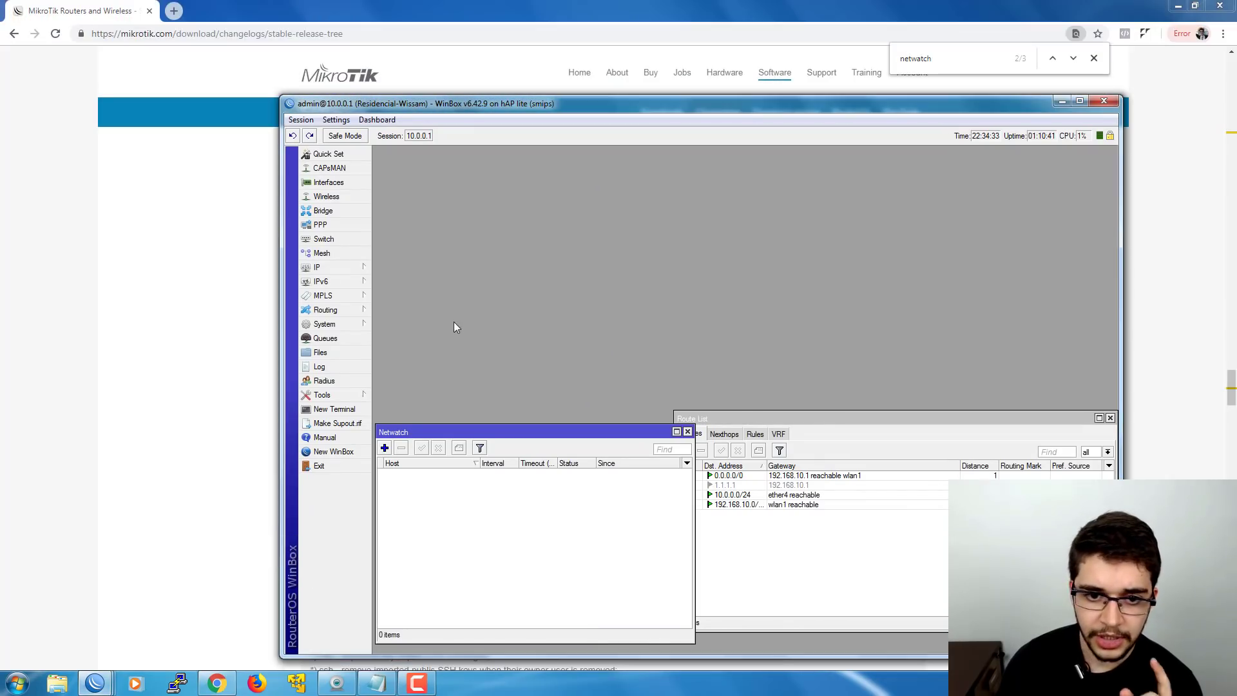
drag(476, 108, 407, 81)
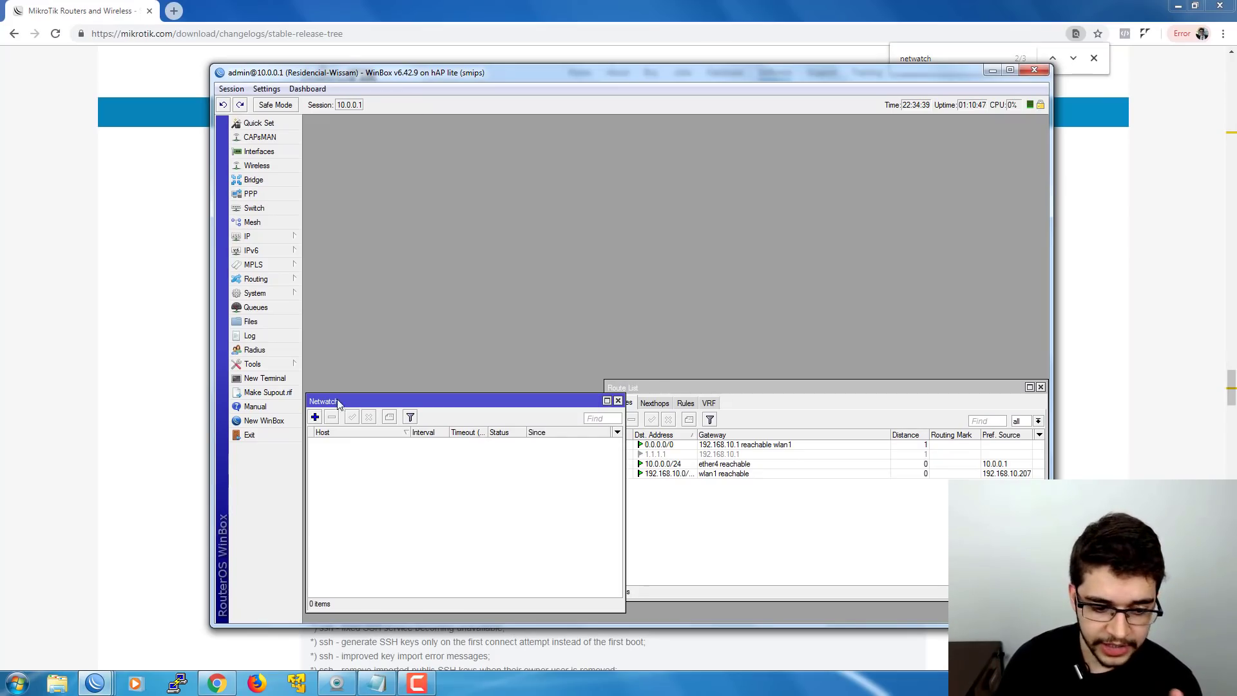
click(315, 417)
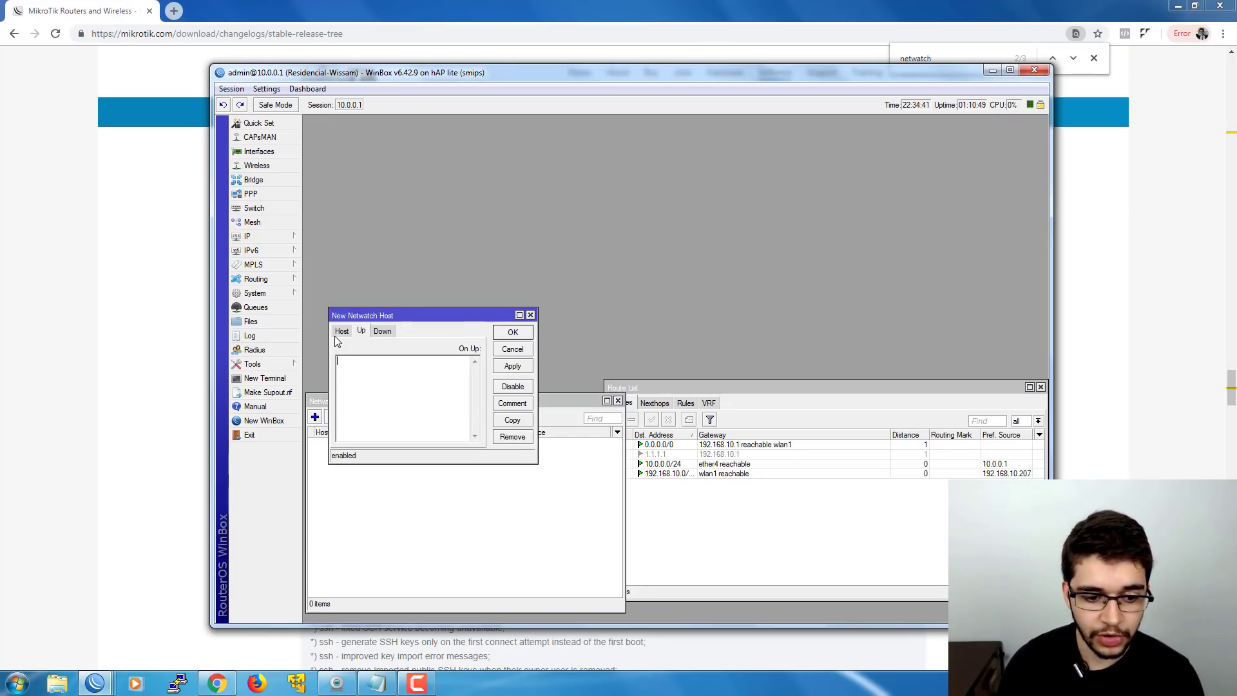
text(8.8.8.8)
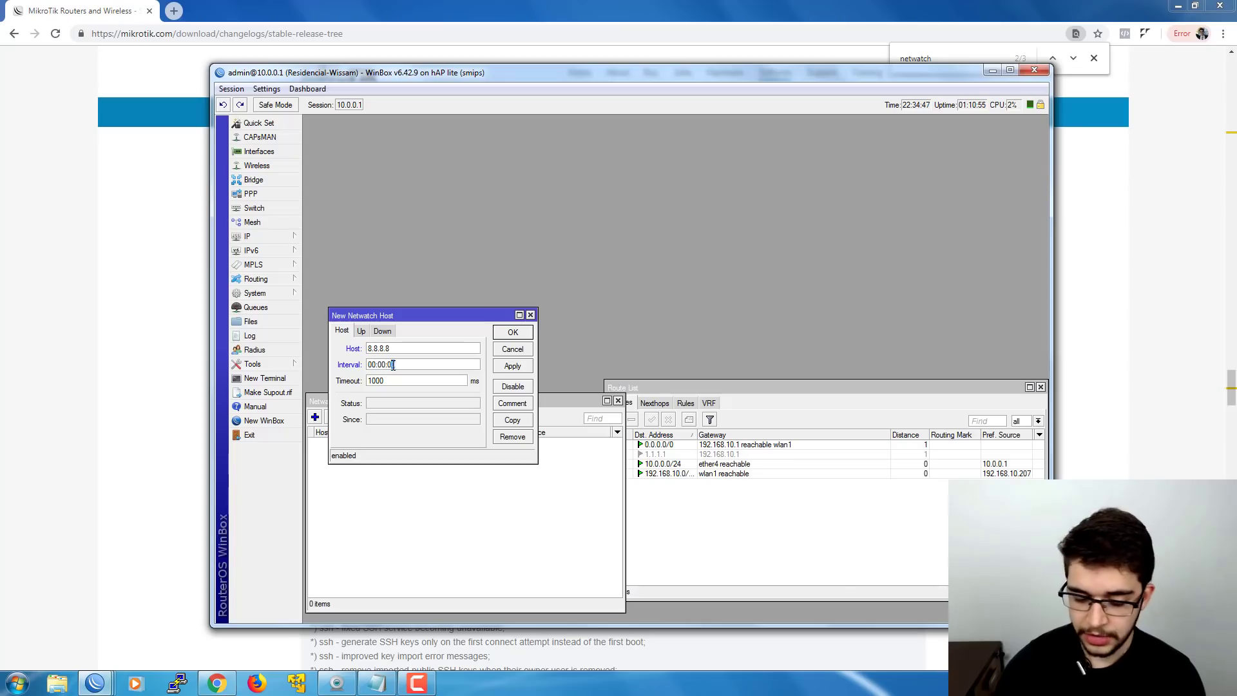
click(363, 331)
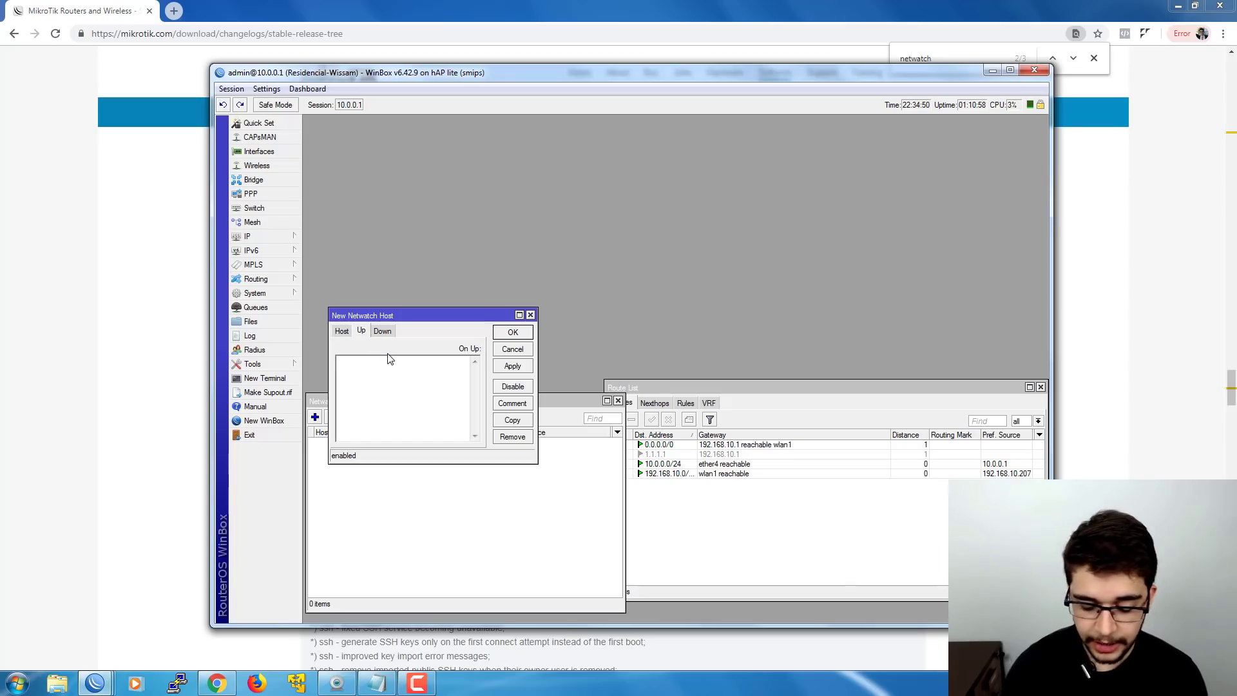
click(386, 331)
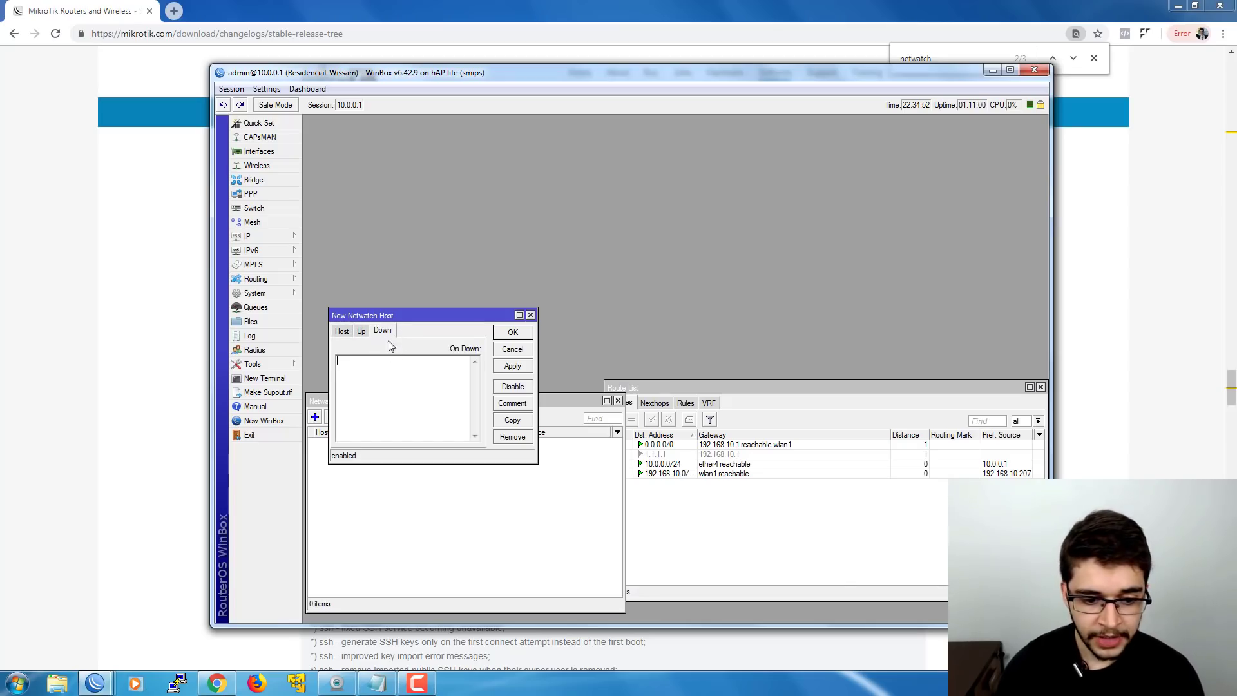
text(down)
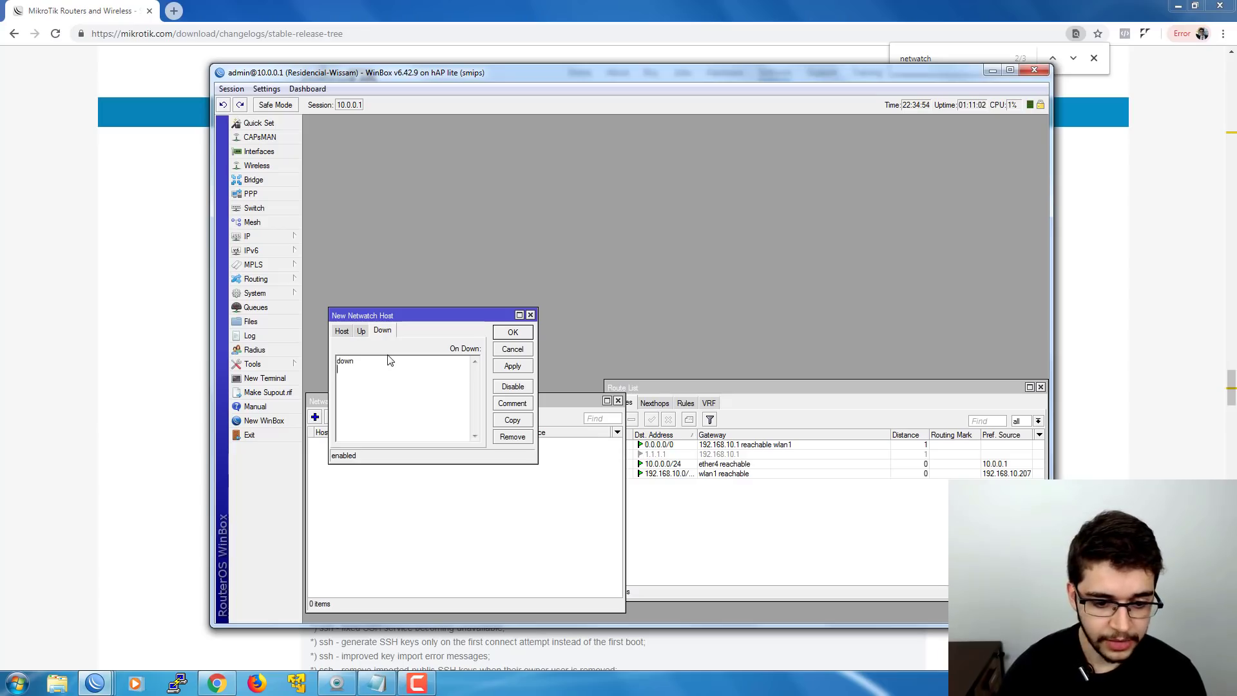
click(342, 331)
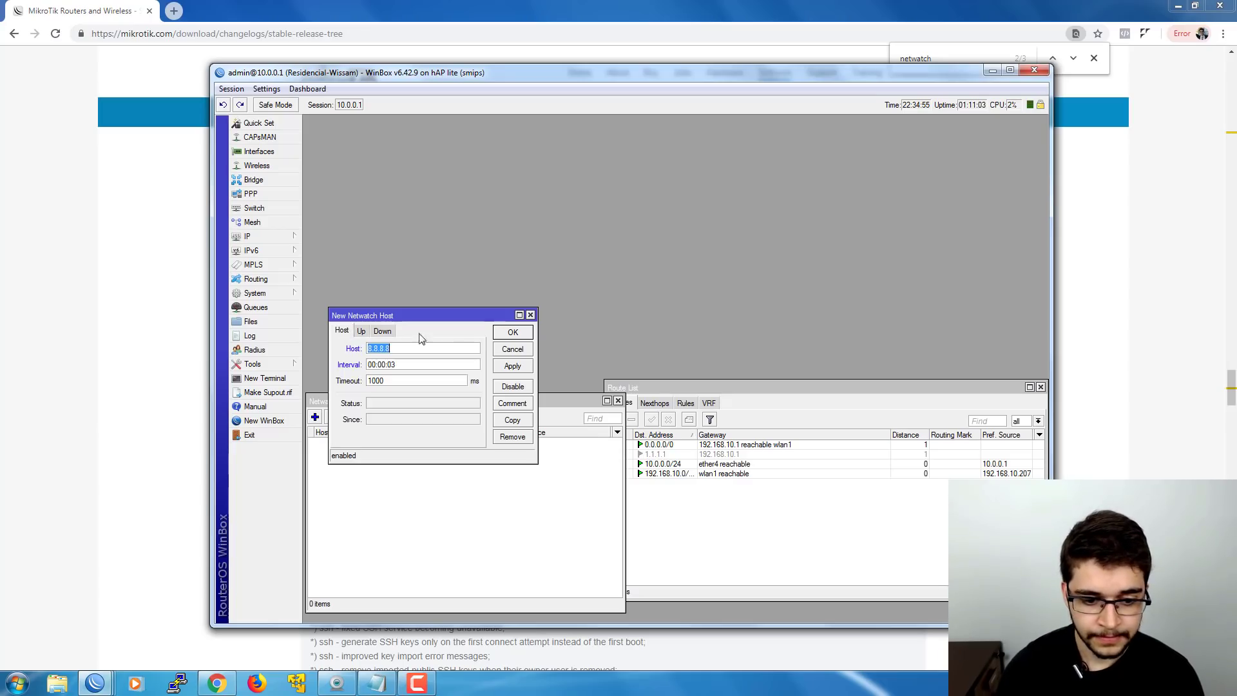
click(513, 333)
click(284, 293)
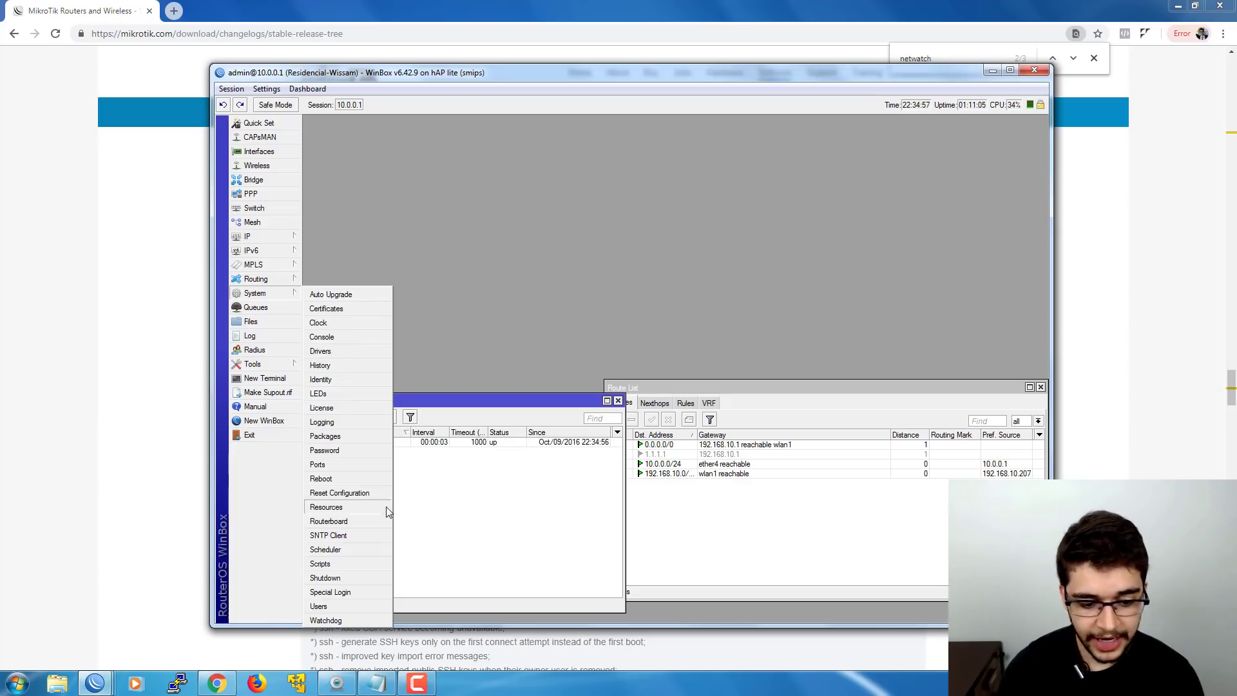
- Create a new script named 'up' with source '/ip route ena'
click(335, 562)
drag(499, 400, 475, 142)
click(385, 175)
drag(420, 313, 439, 132)
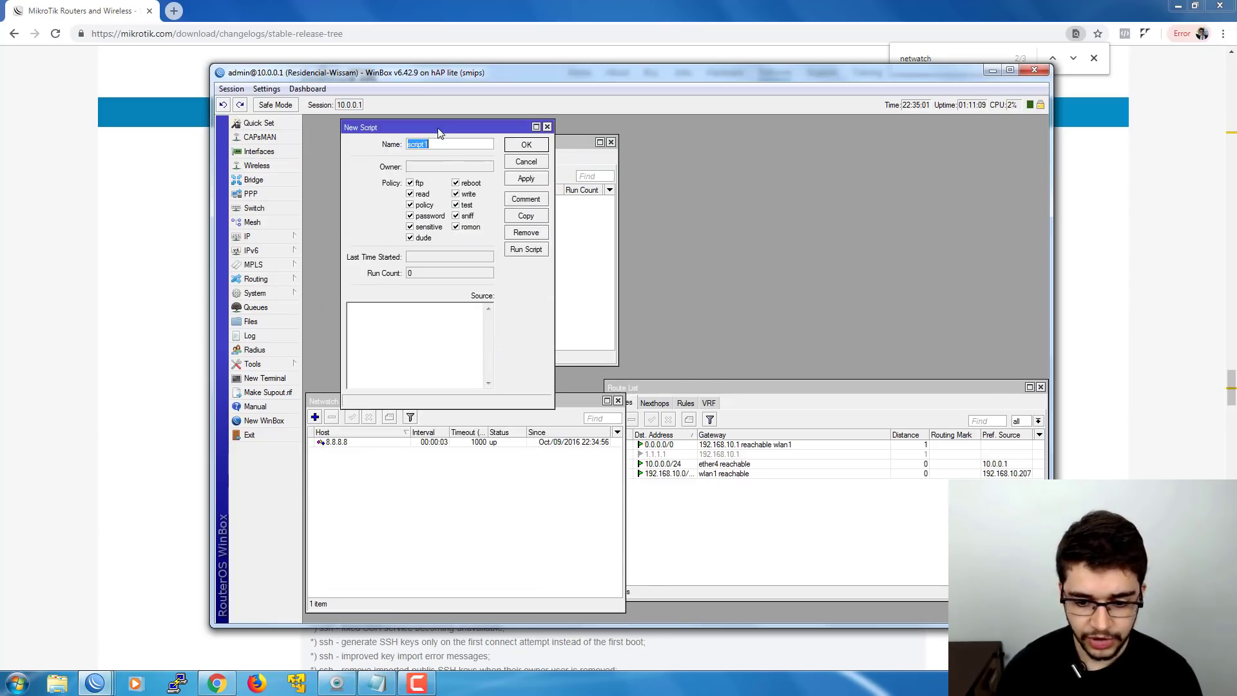
text(up)
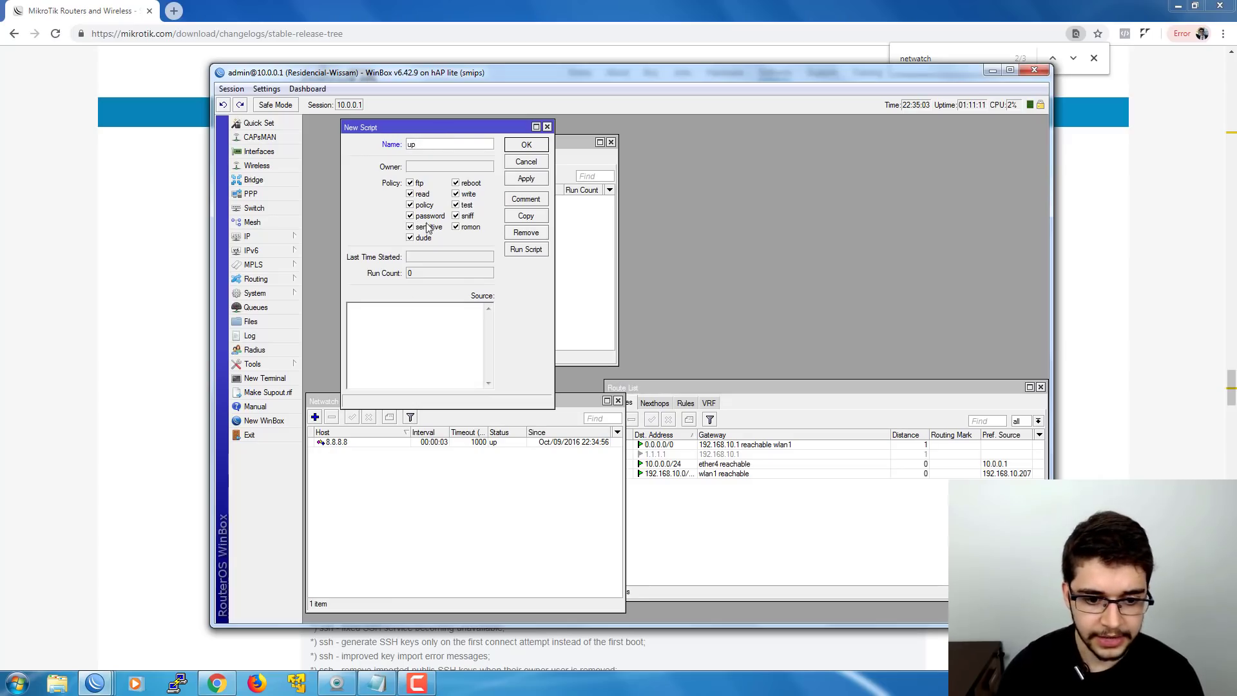
click(395, 344)
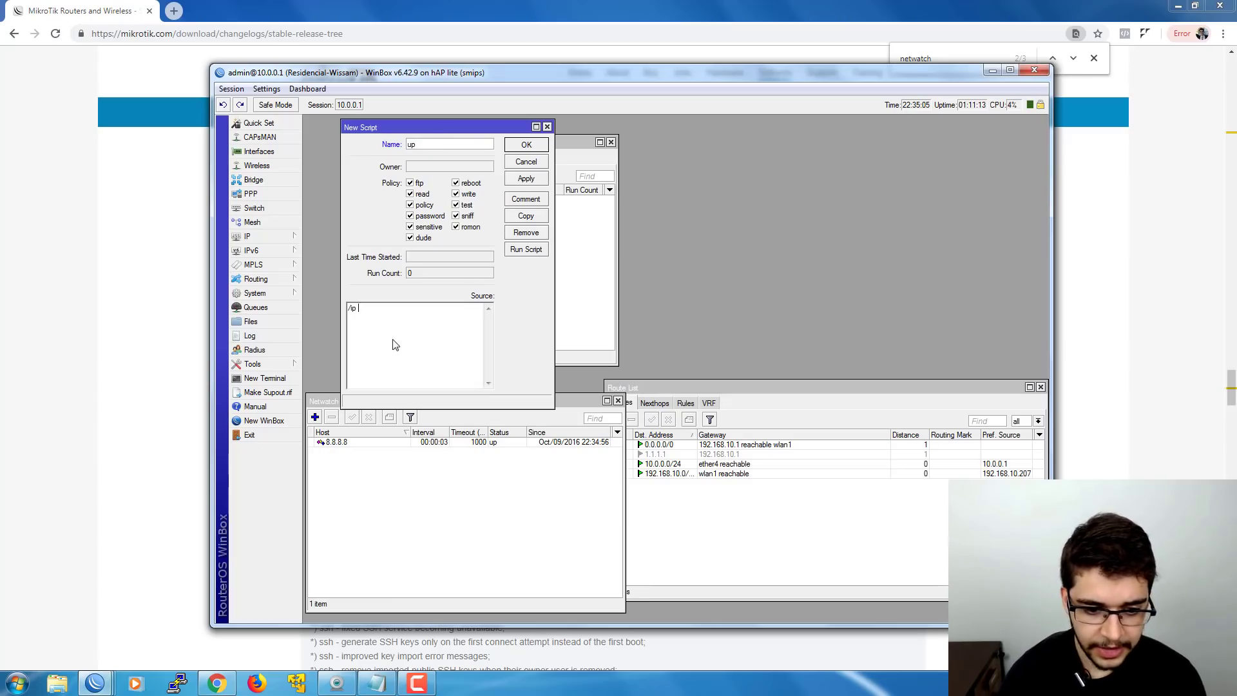
text(/ip route ena)
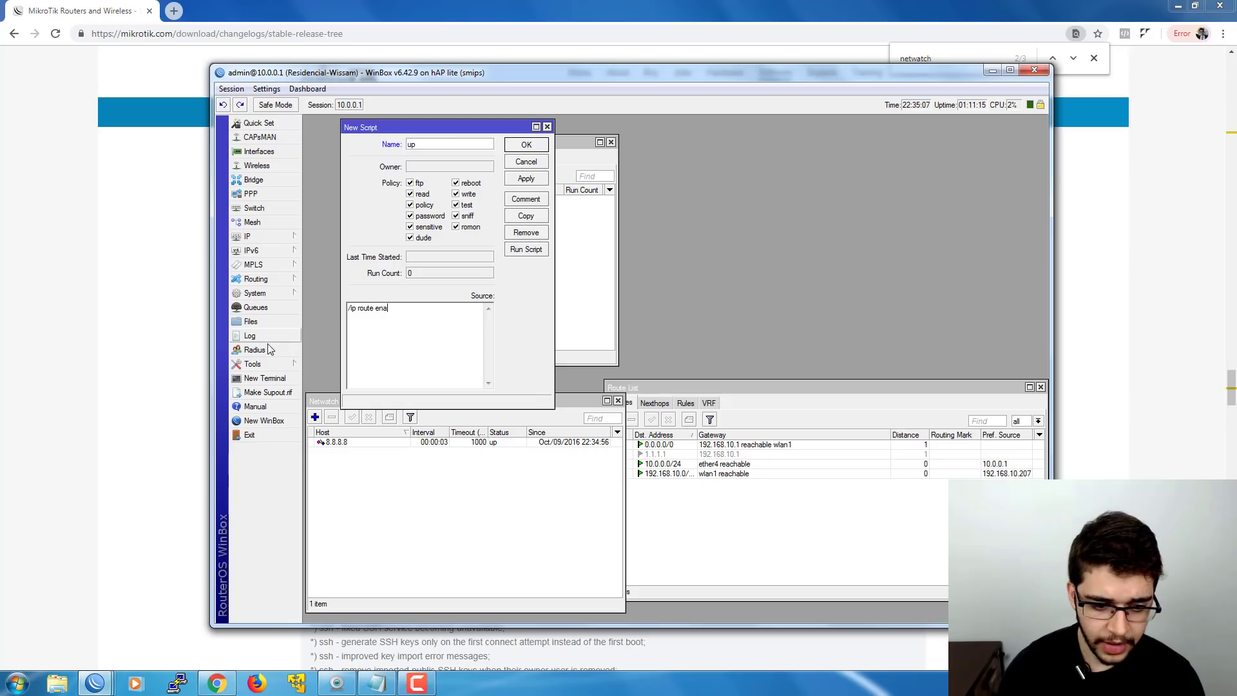
- Run 'ip route print' in a terminal to find the 1.1.1.1 route's number
click(264, 378)
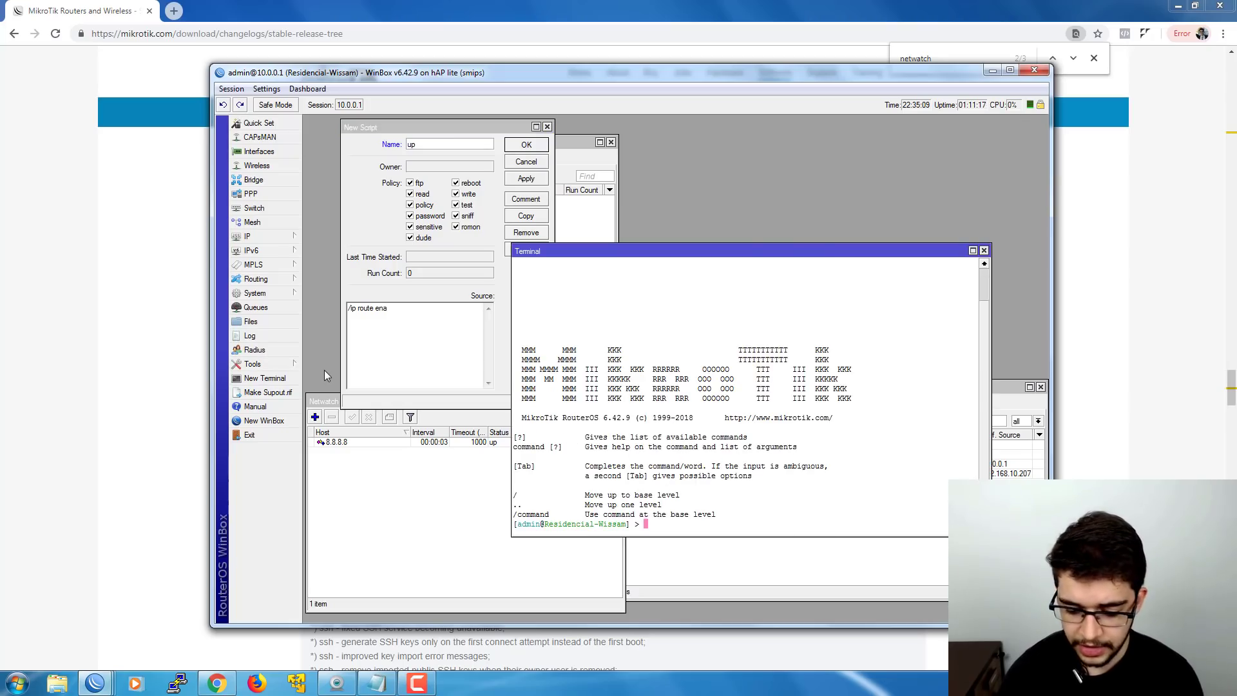
text(ip route)
key(Return)
text(print)
key(Return)
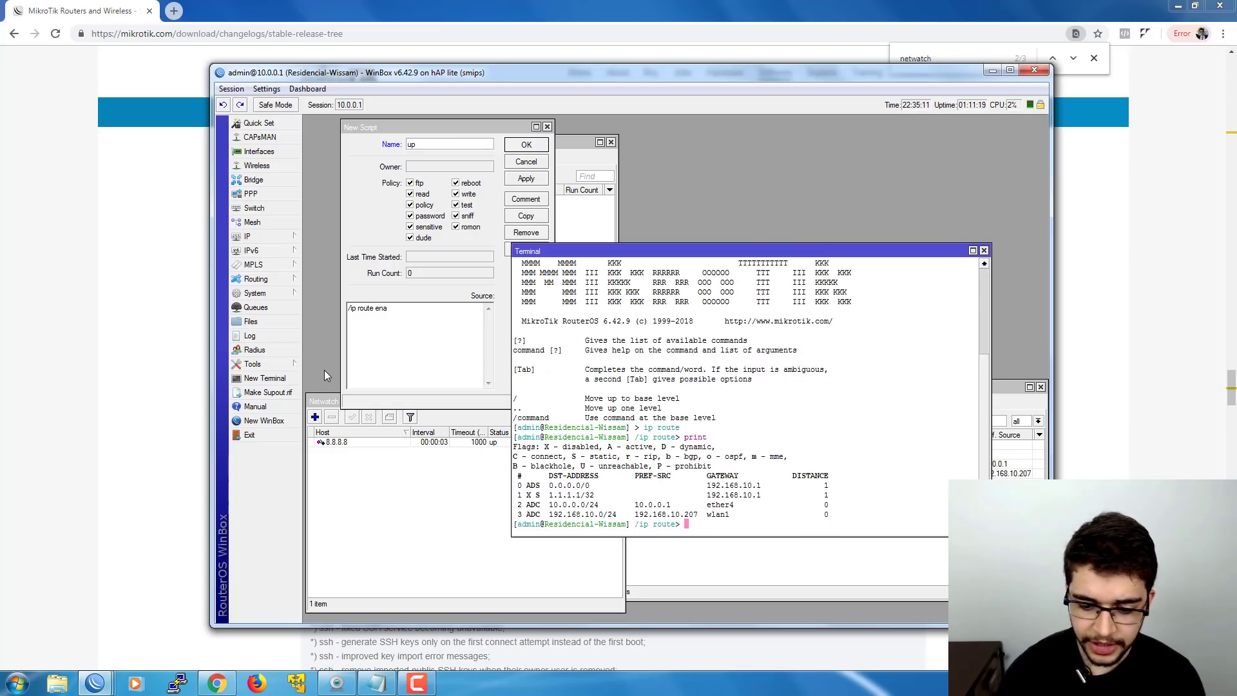
drag(515, 495, 520, 495)
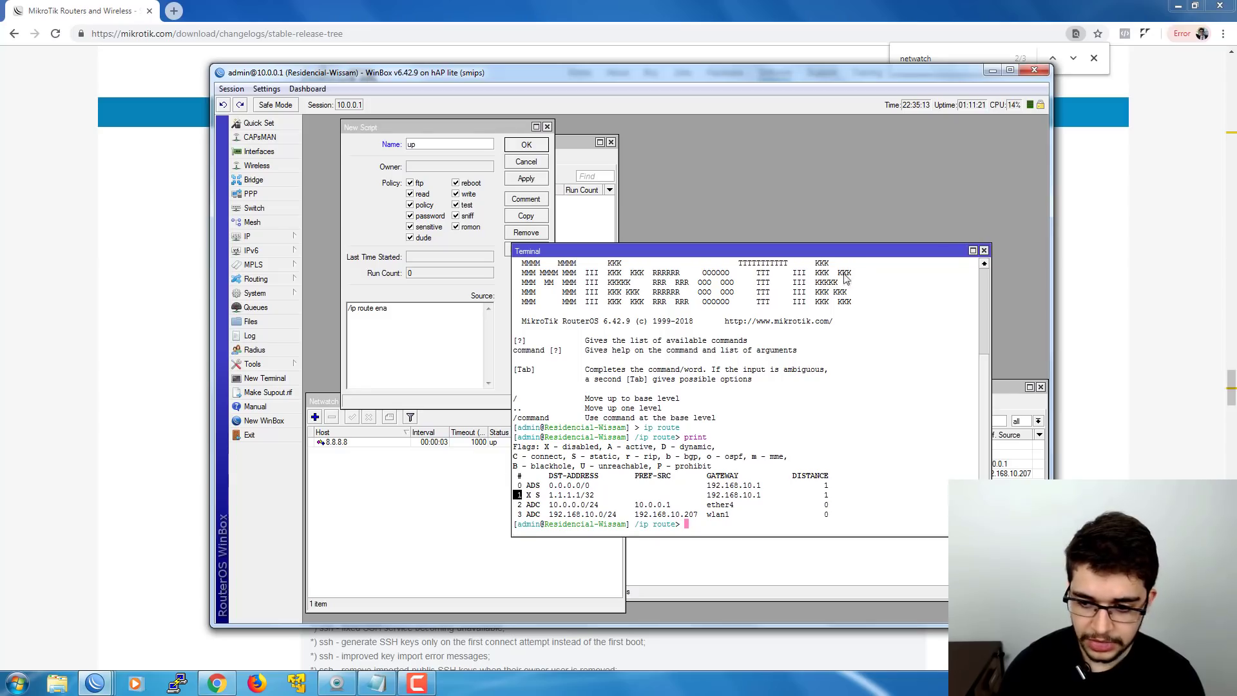
click(983, 250)
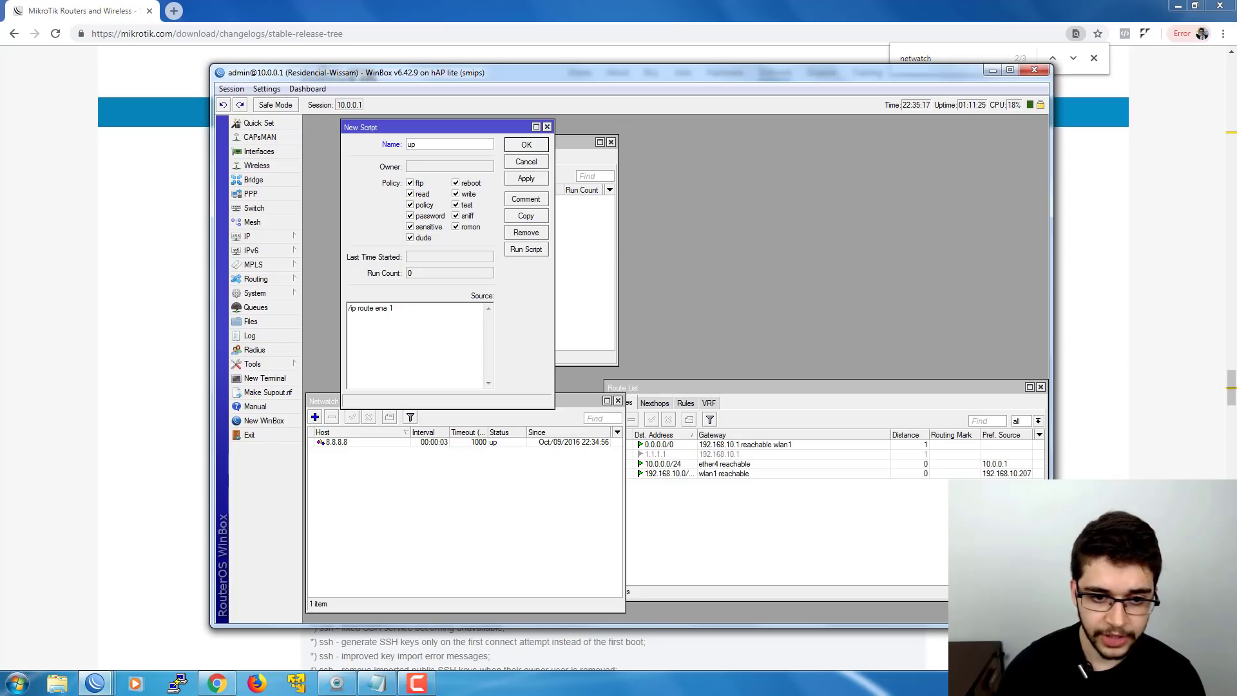
- Save the up script, then add and save a 'down' script that disables route 1
click(526, 144)
click(385, 175)
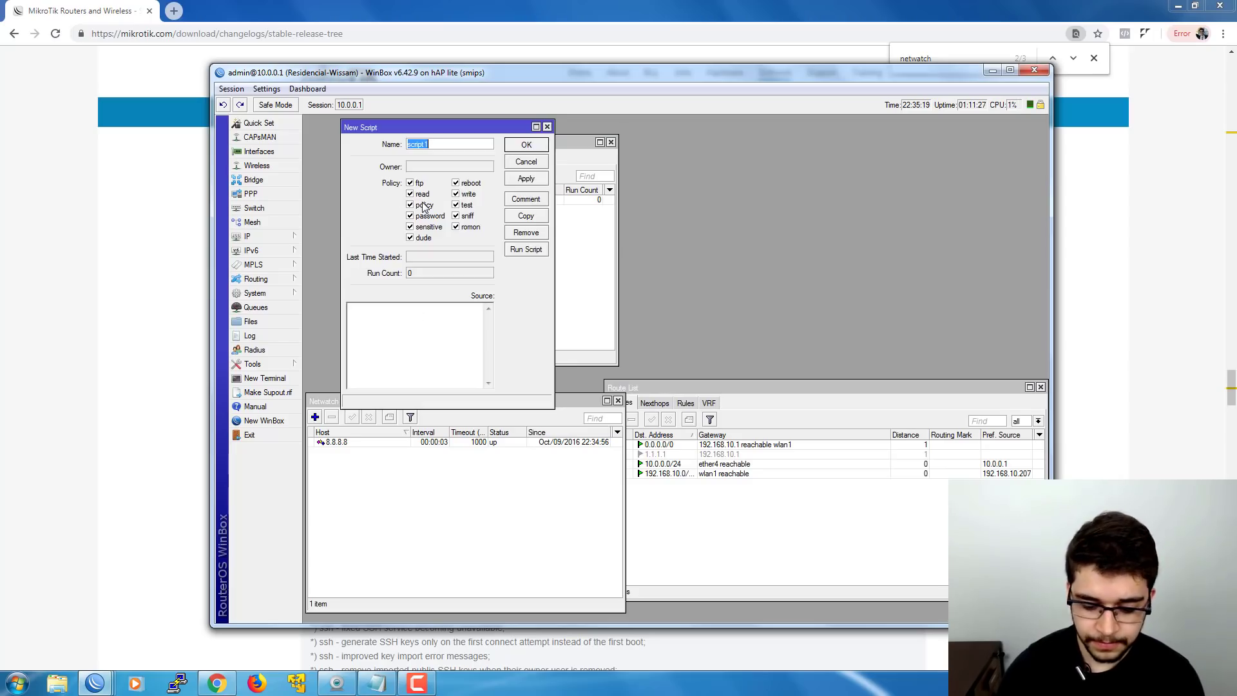
text(down)
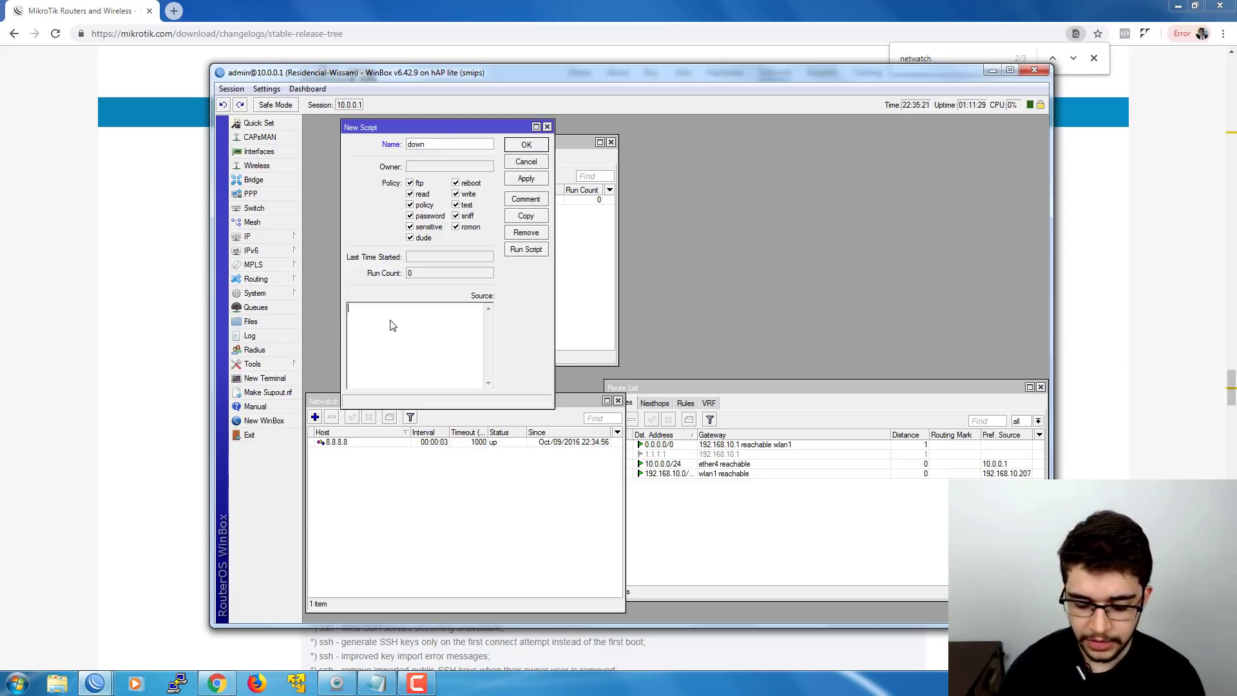
text(te ena)
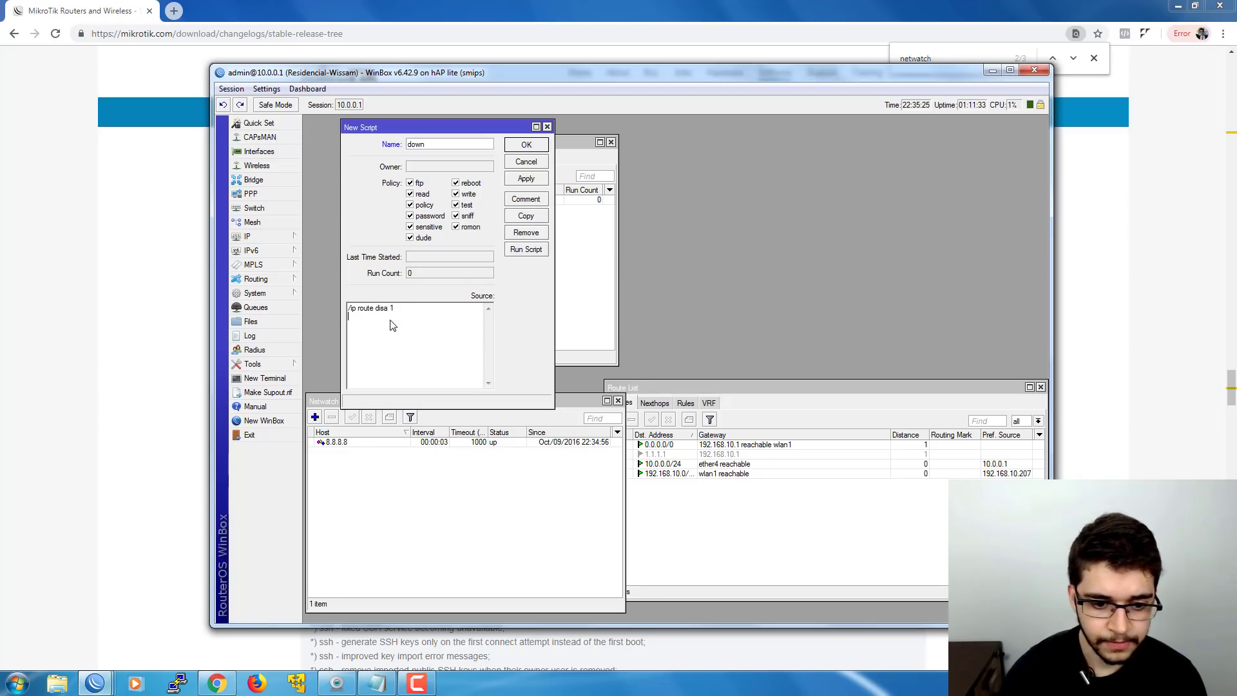
click(525, 145)
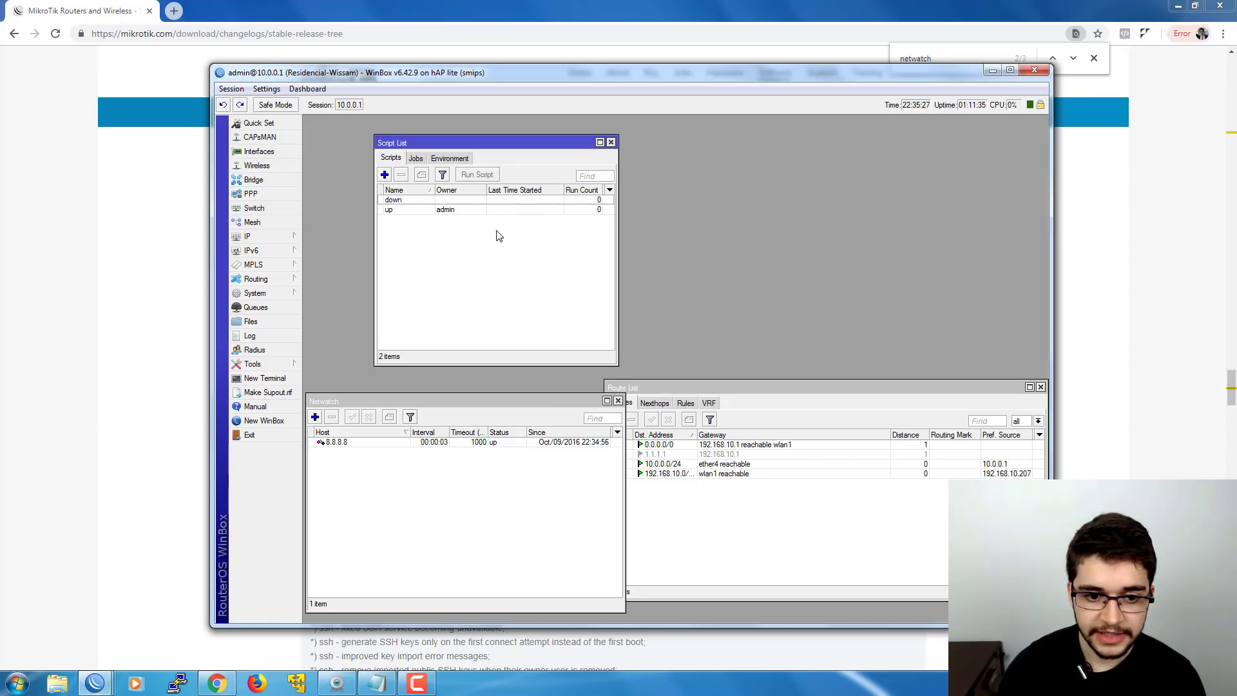
- Create a new IP firewall filter rule with action drop
click(407, 443)
click(280, 237)
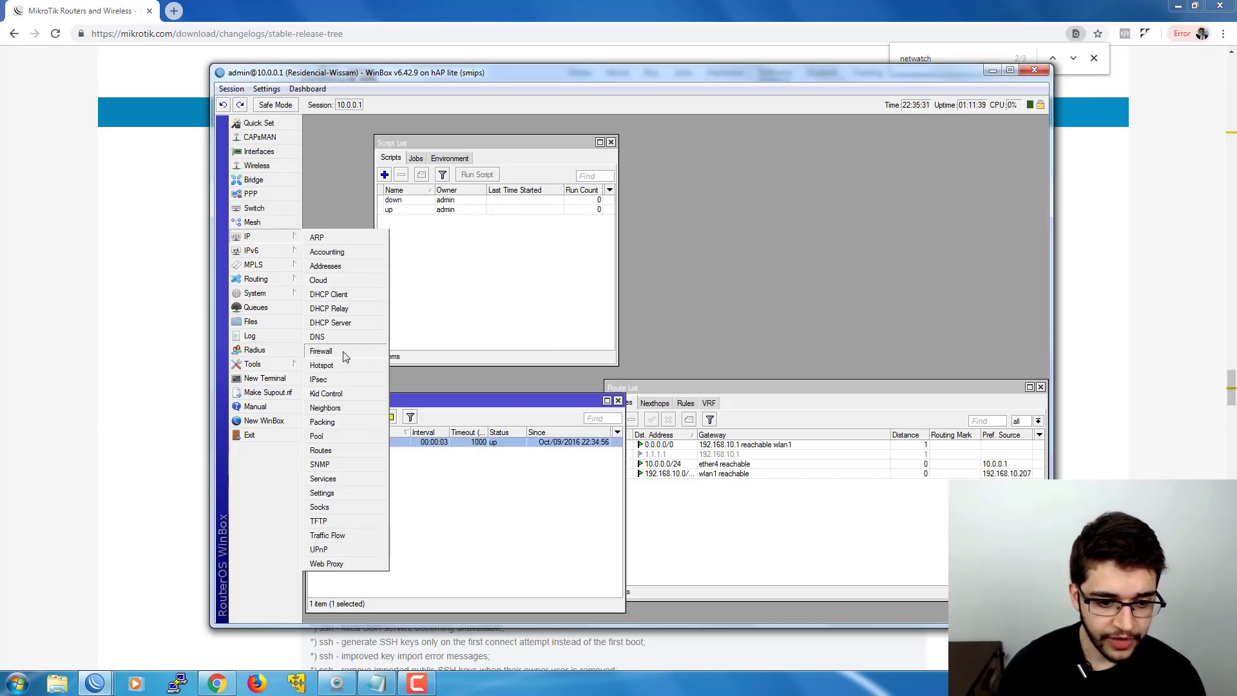
click(354, 364)
click(313, 155)
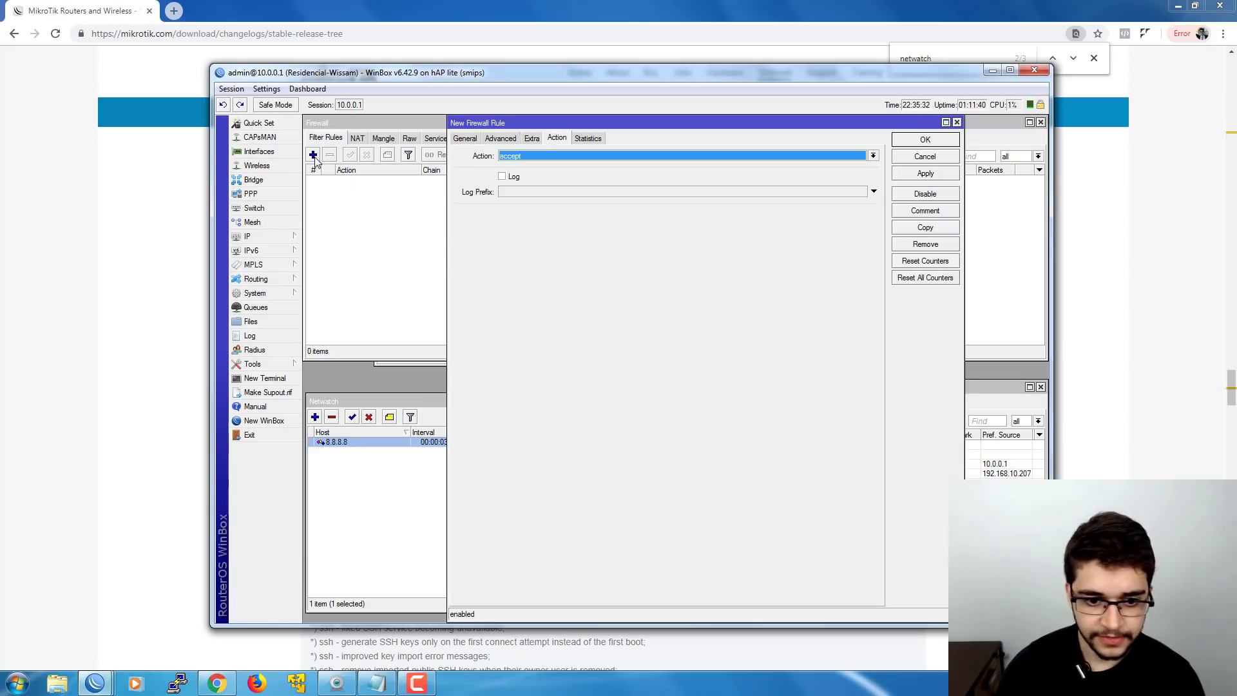
click(539, 156)
click(525, 191)
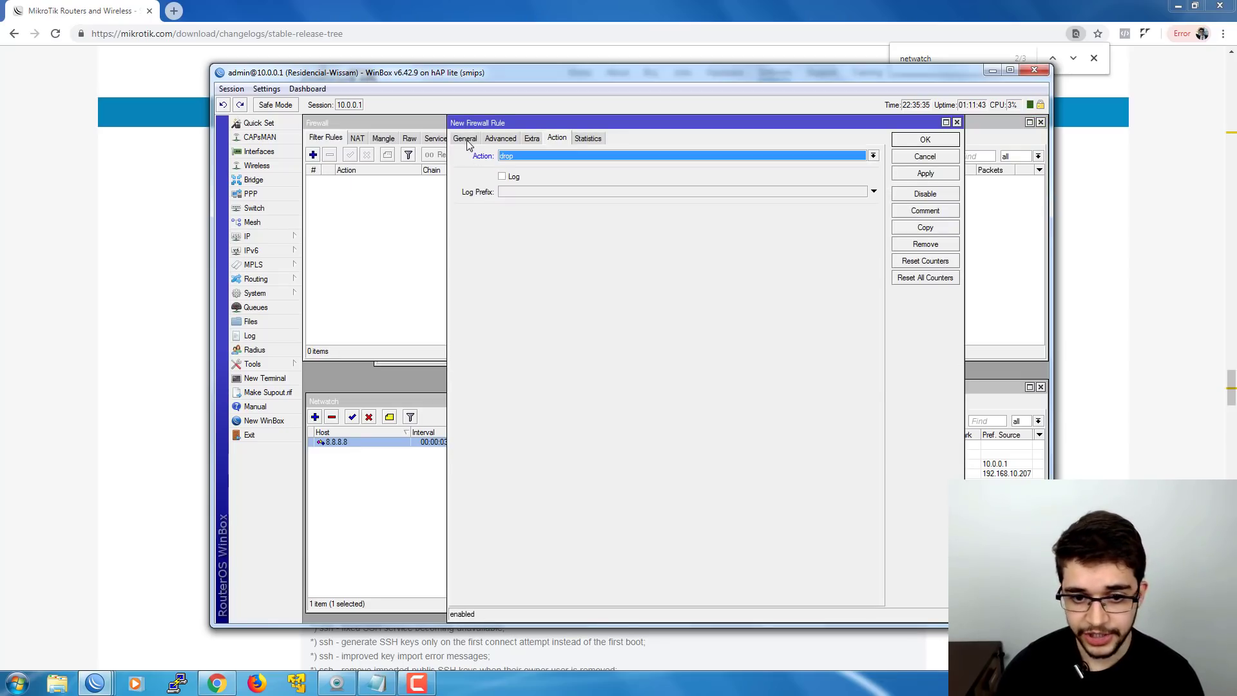
- Set the rule to chain output, protocol icmp, Dst. Address 8.8.8.8, and save it
click(465, 138)
click(871, 156)
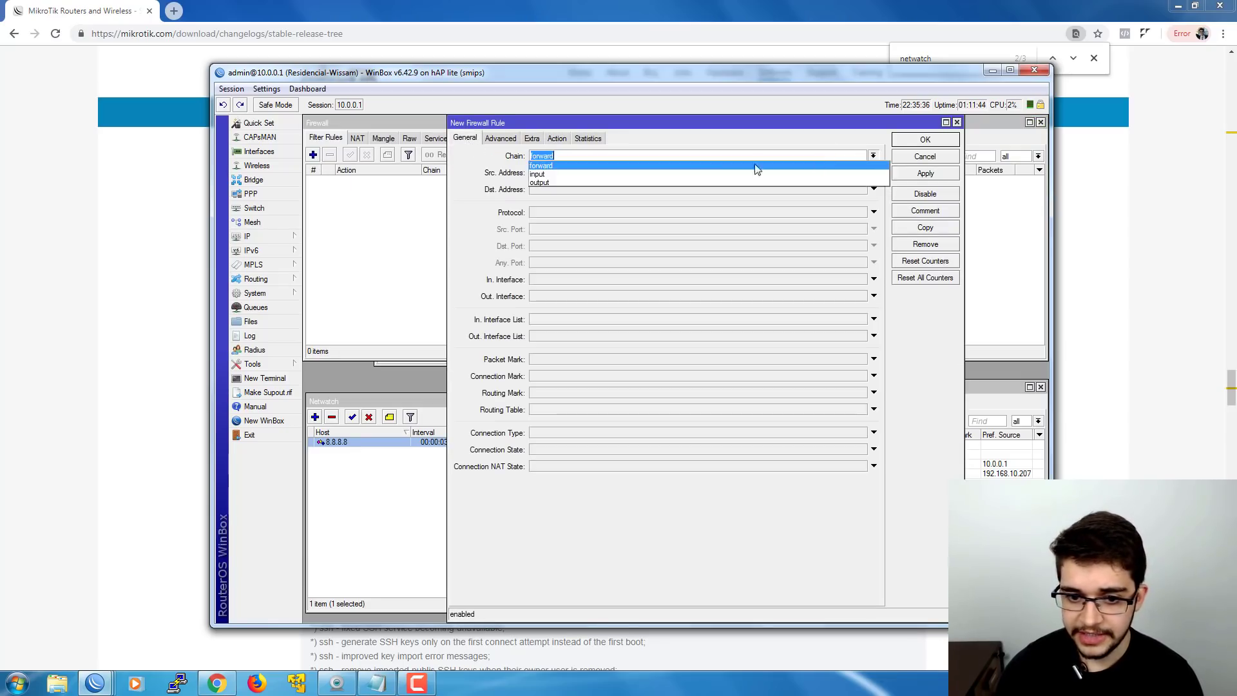
click(592, 179)
click(563, 213)
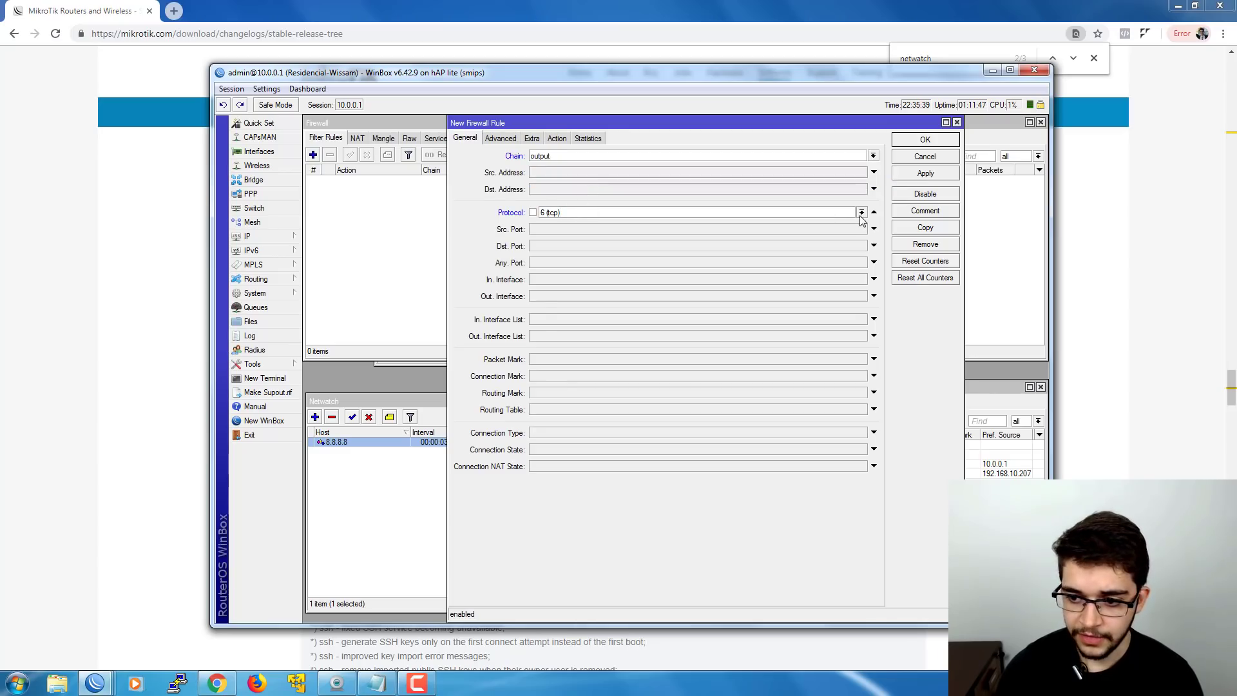
click(862, 212)
click(553, 227)
click(548, 190)
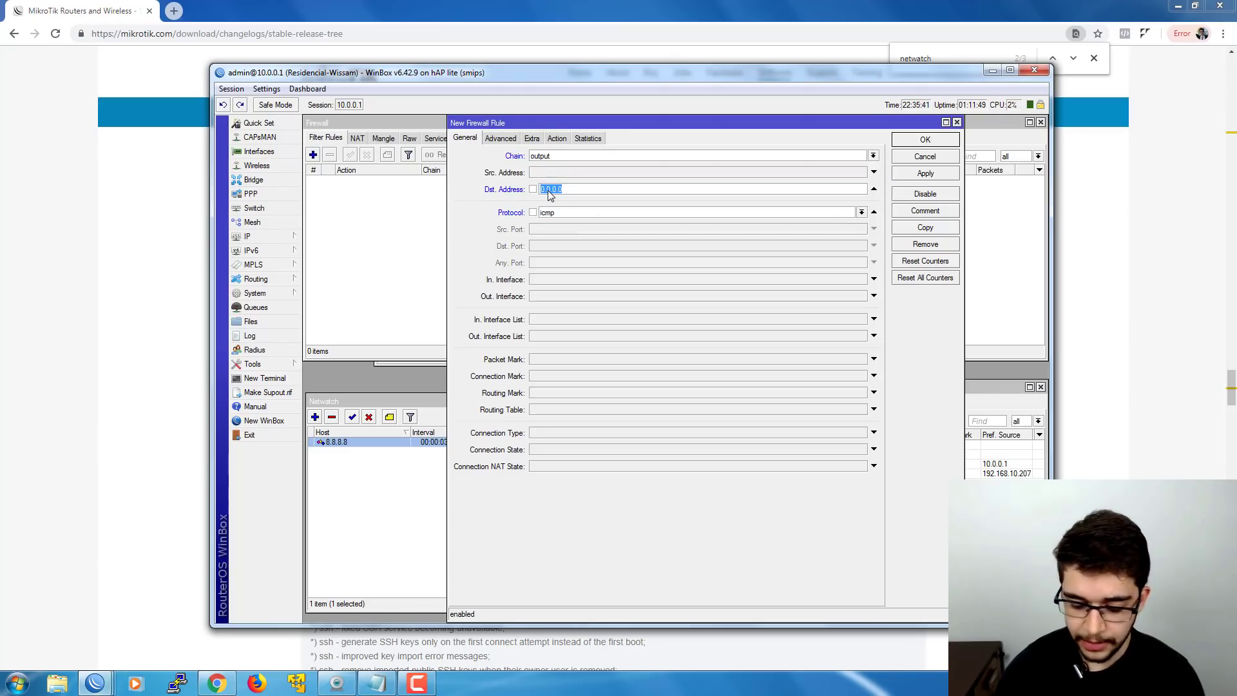
text(8.8.8.8)
key(Return)
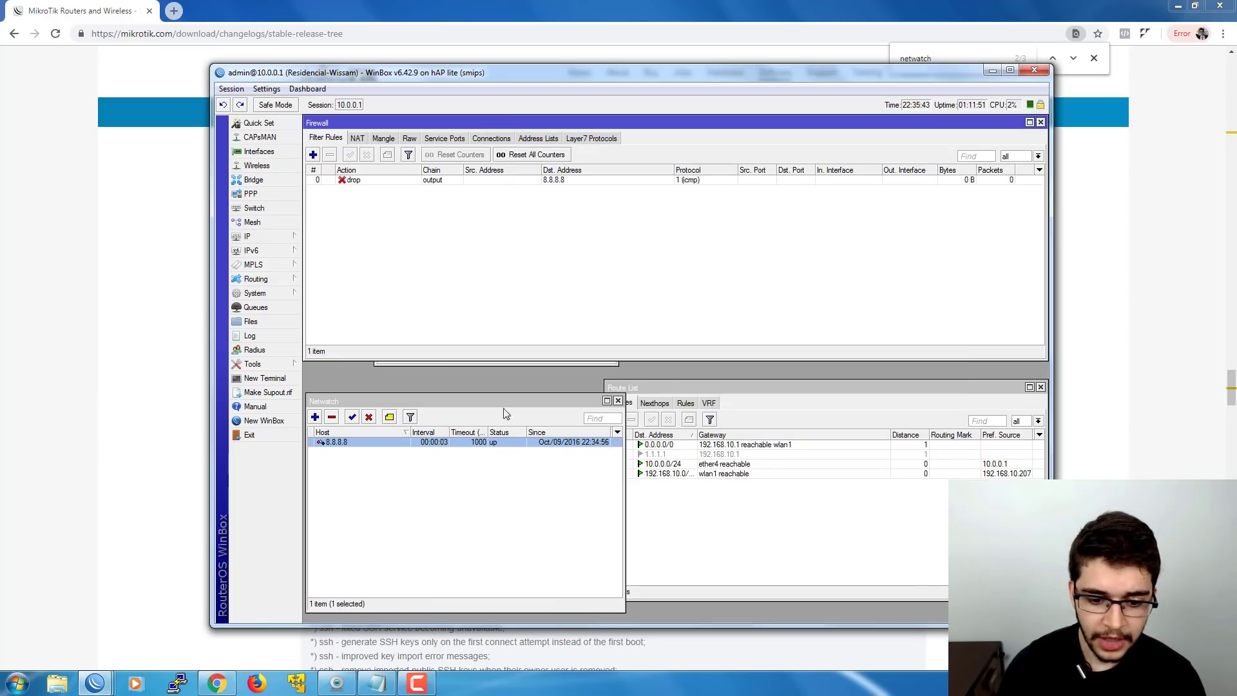
- Check the Netwatch status, expand the Script List, and select the up script
click(502, 455)
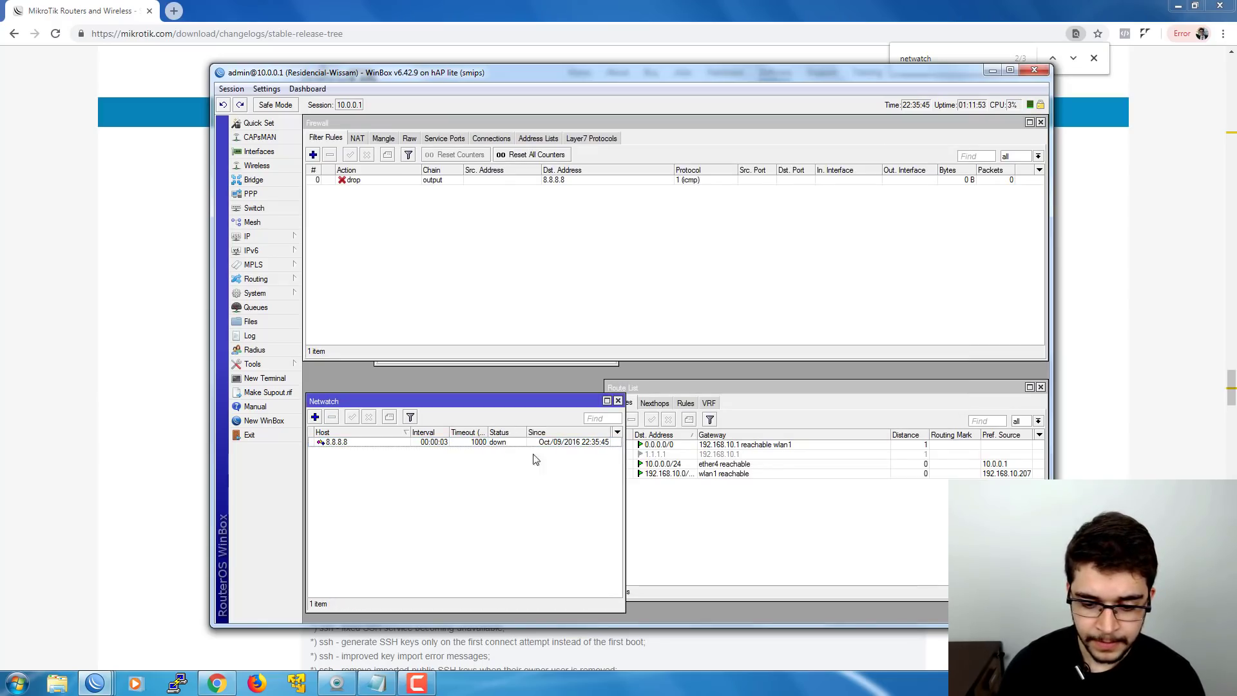
click(664, 487)
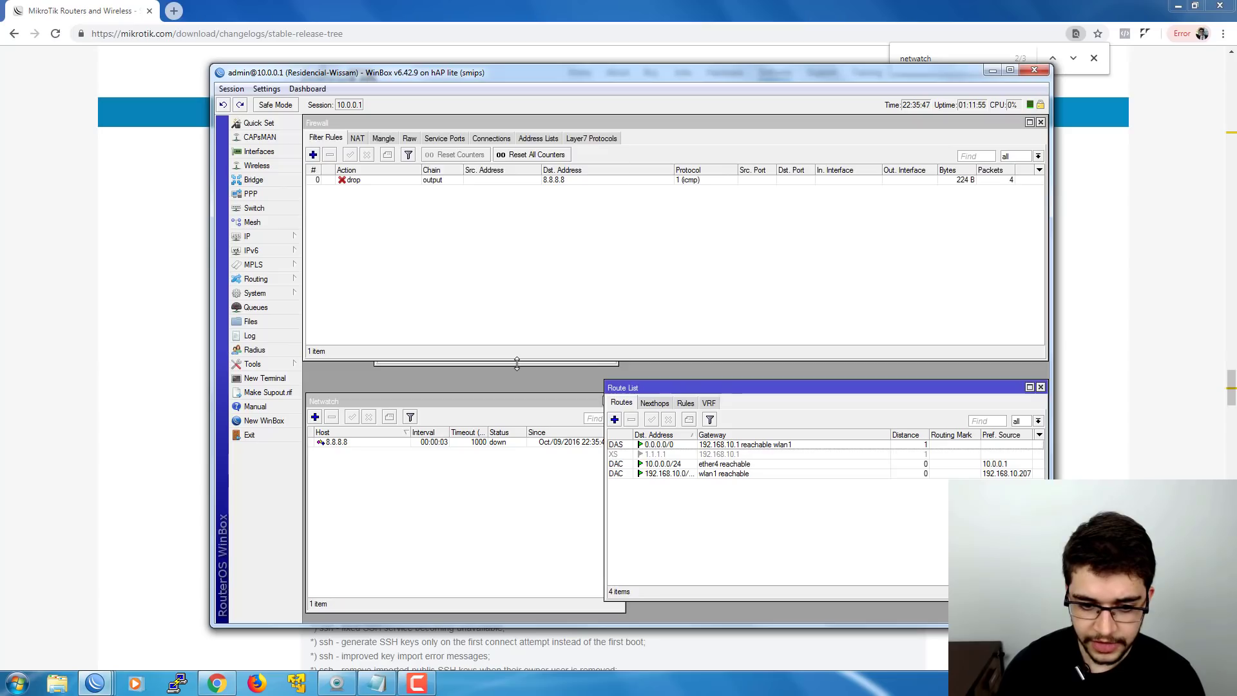
drag(517, 364, 517, 136)
click(424, 207)
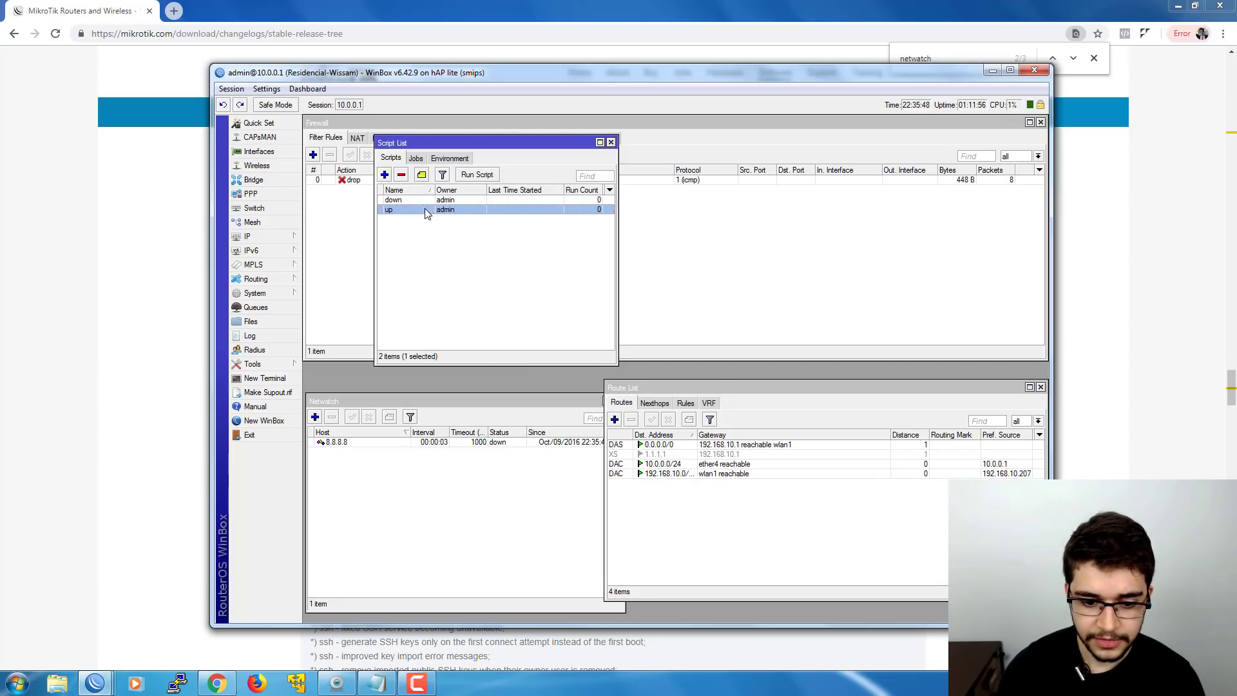
- Set the 8.8.8.8 Netwatch host's On Down script to 'down', keeping 'up' on Up
double_click(428, 442)
click(362, 331)
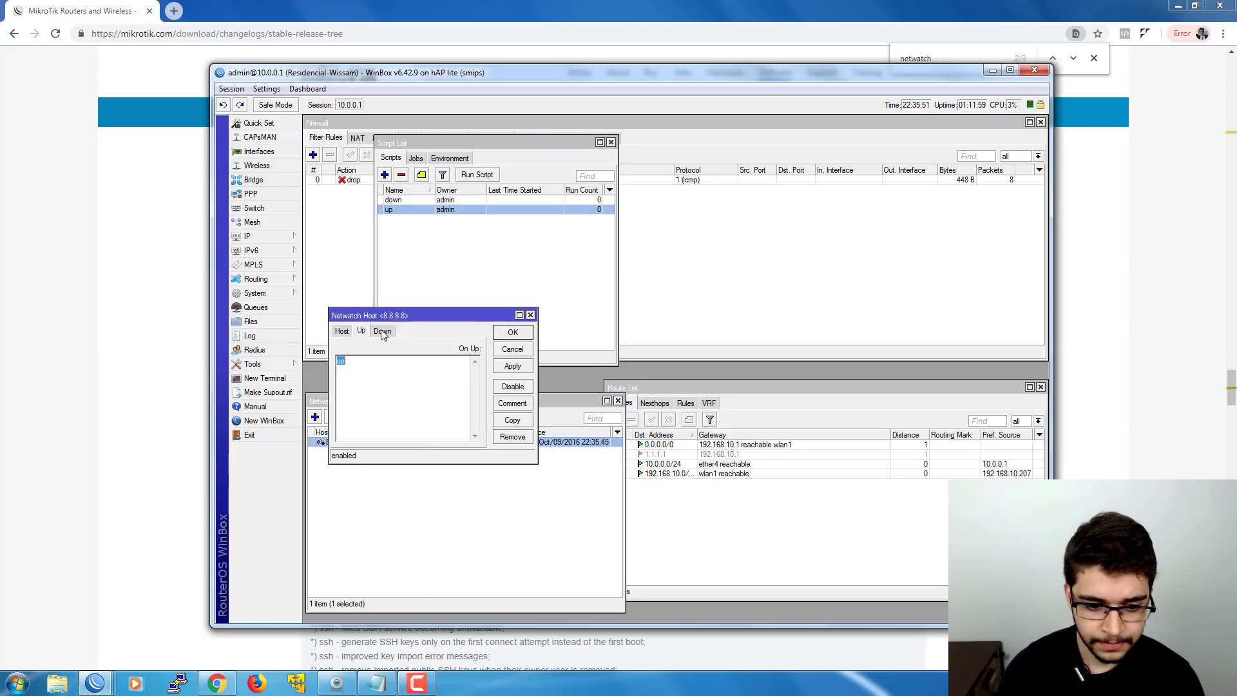
click(382, 332)
text(d)
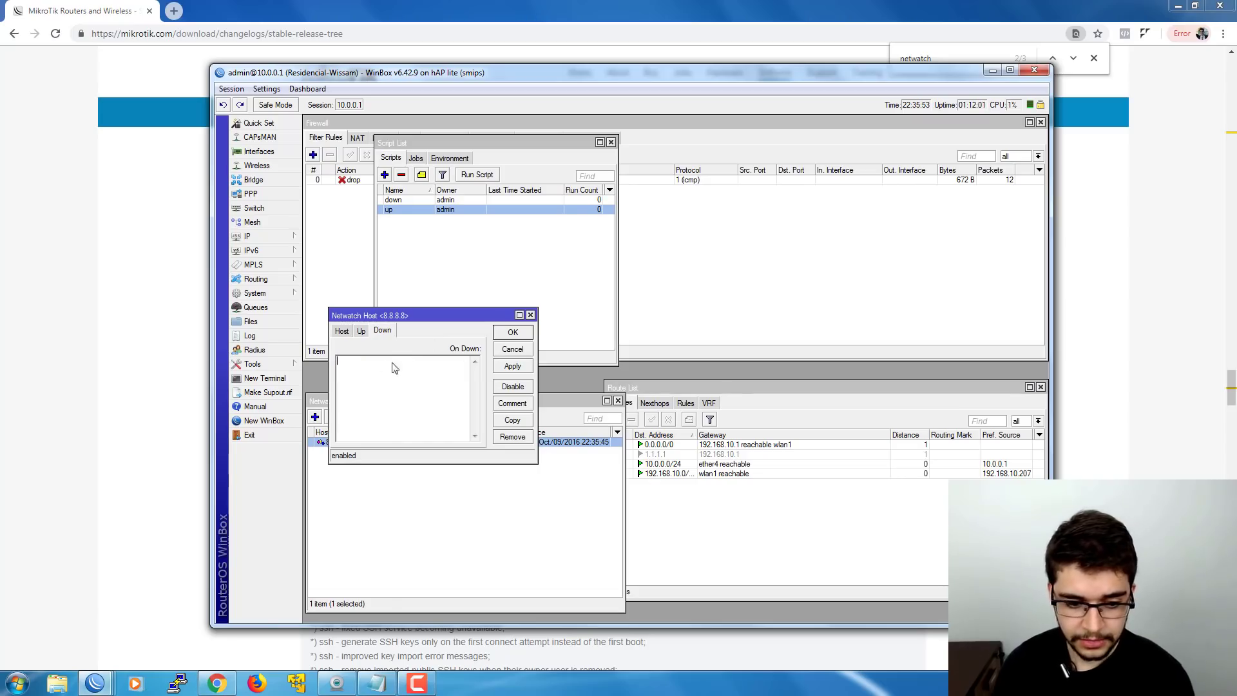
text(own)
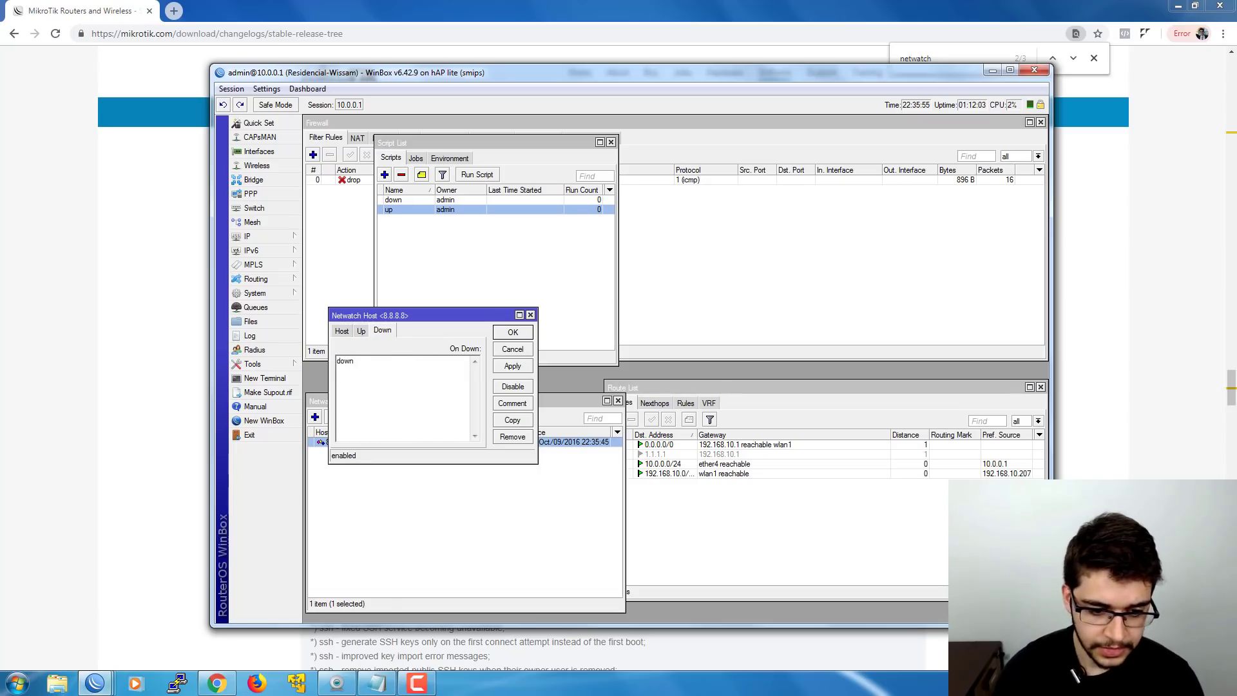
click(362, 331)
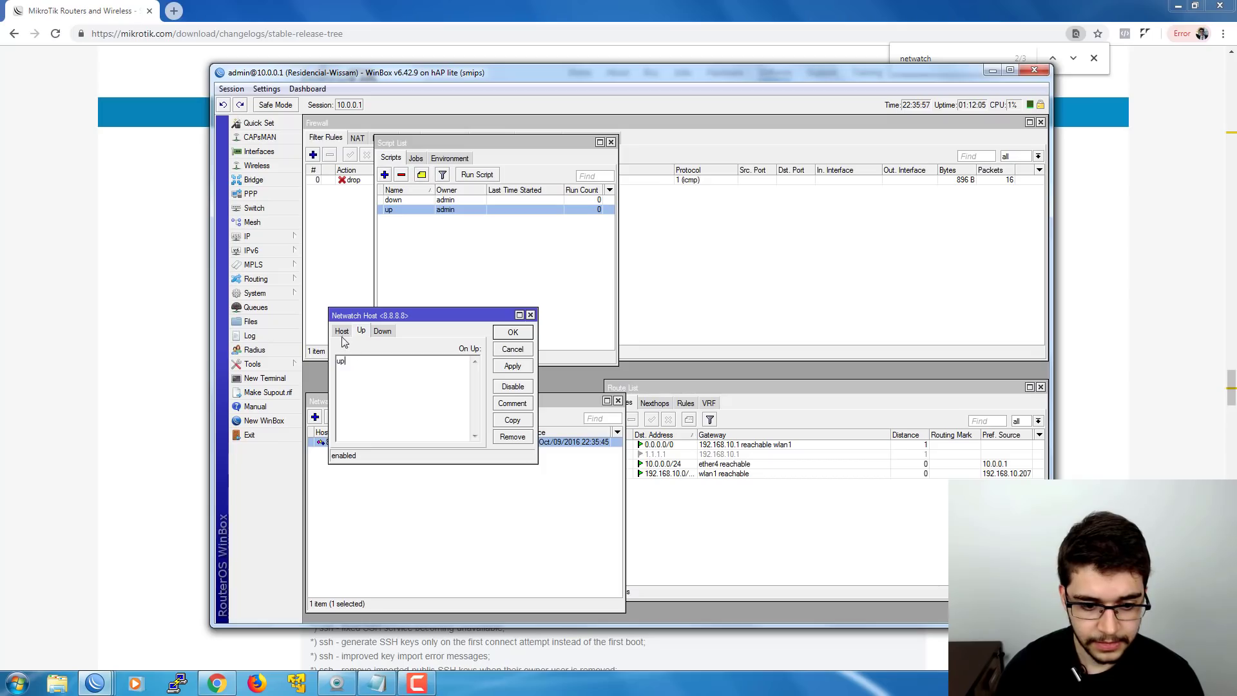
click(341, 331)
click(513, 333)
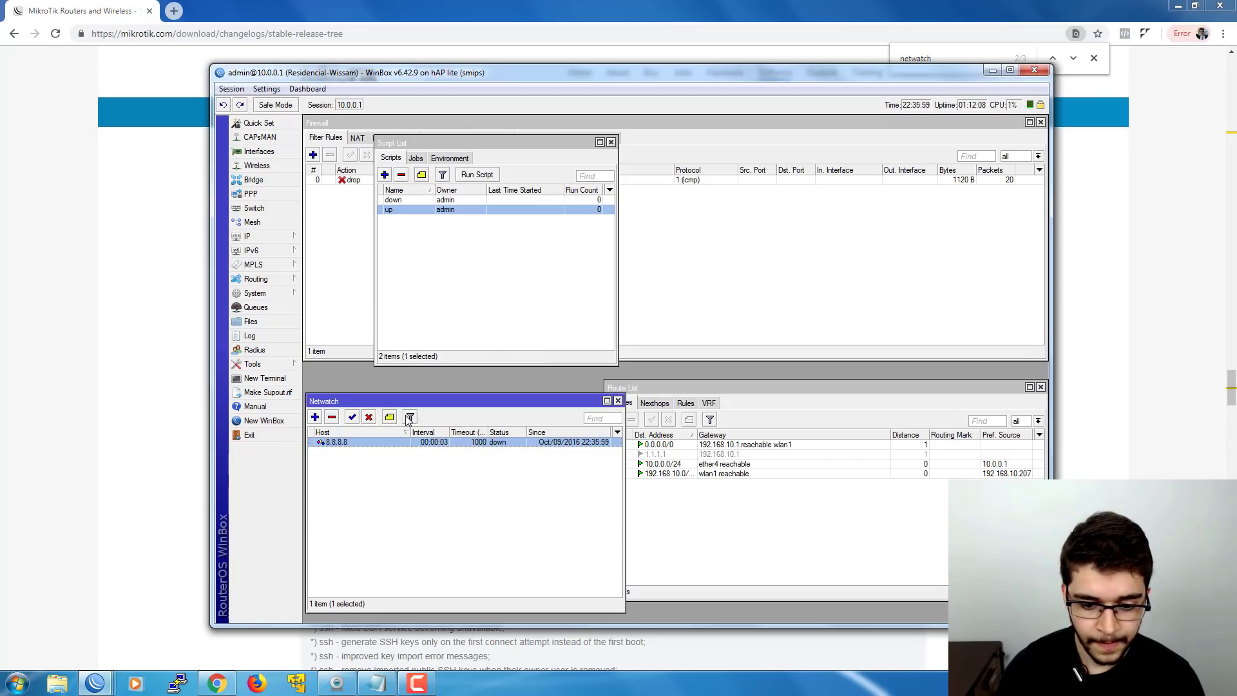
drag(438, 142, 430, 207)
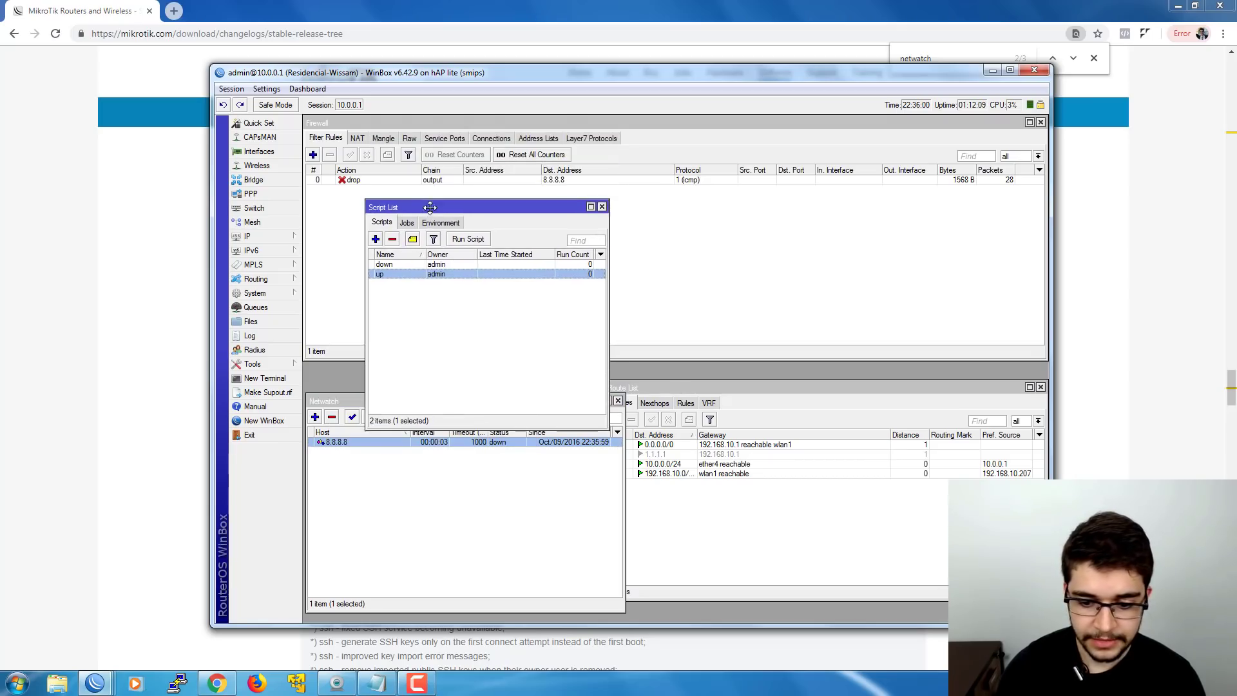
- Disable firewall rule 0 and watch Netwatch report 8.8.8.8 up
click(340, 182)
click(367, 155)
click(465, 391)
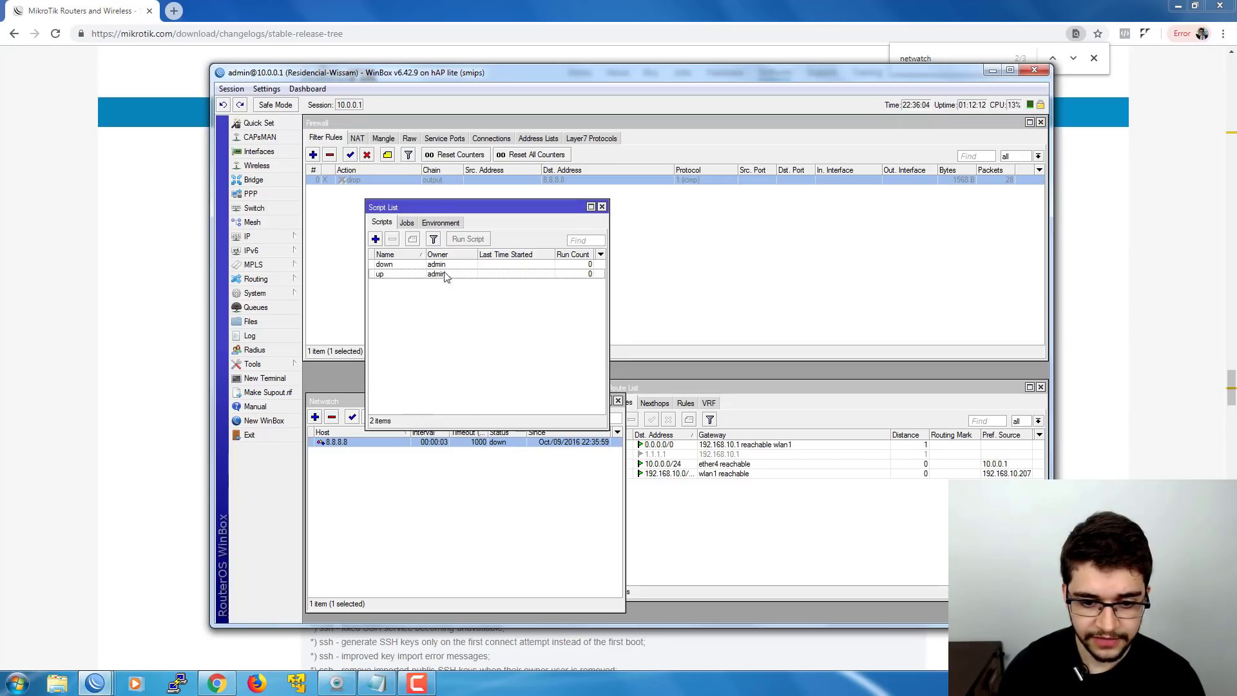
drag(440, 214, 427, 183)
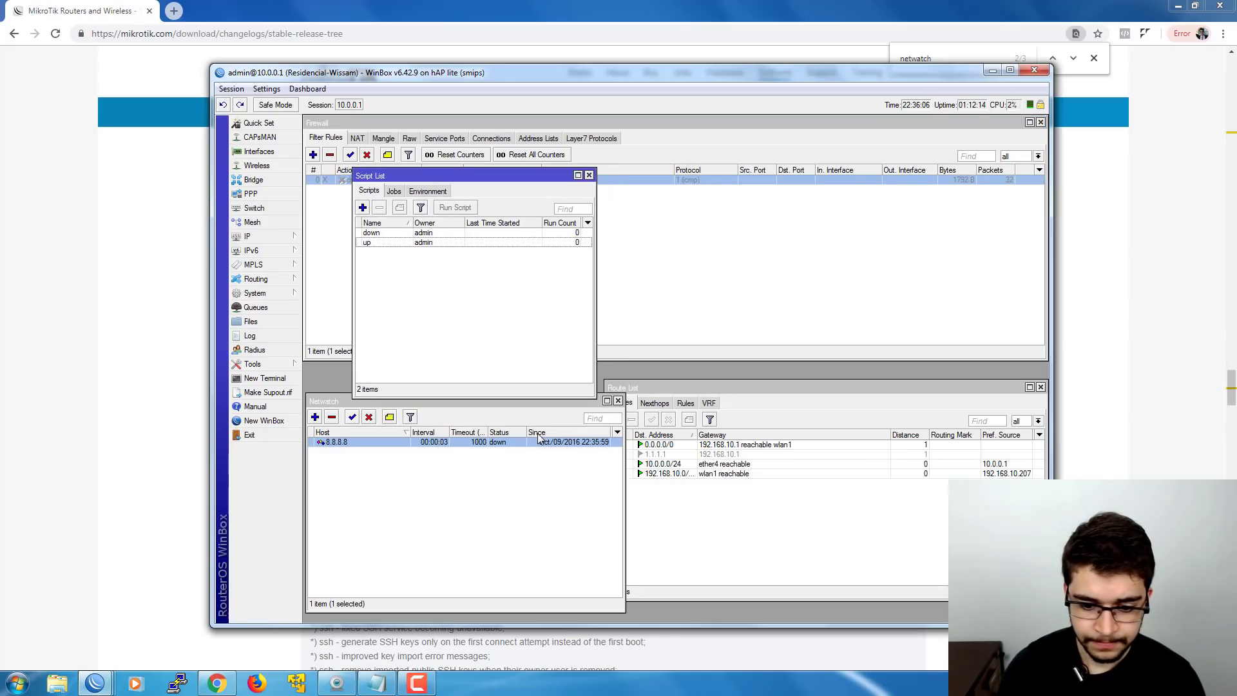
click(503, 475)
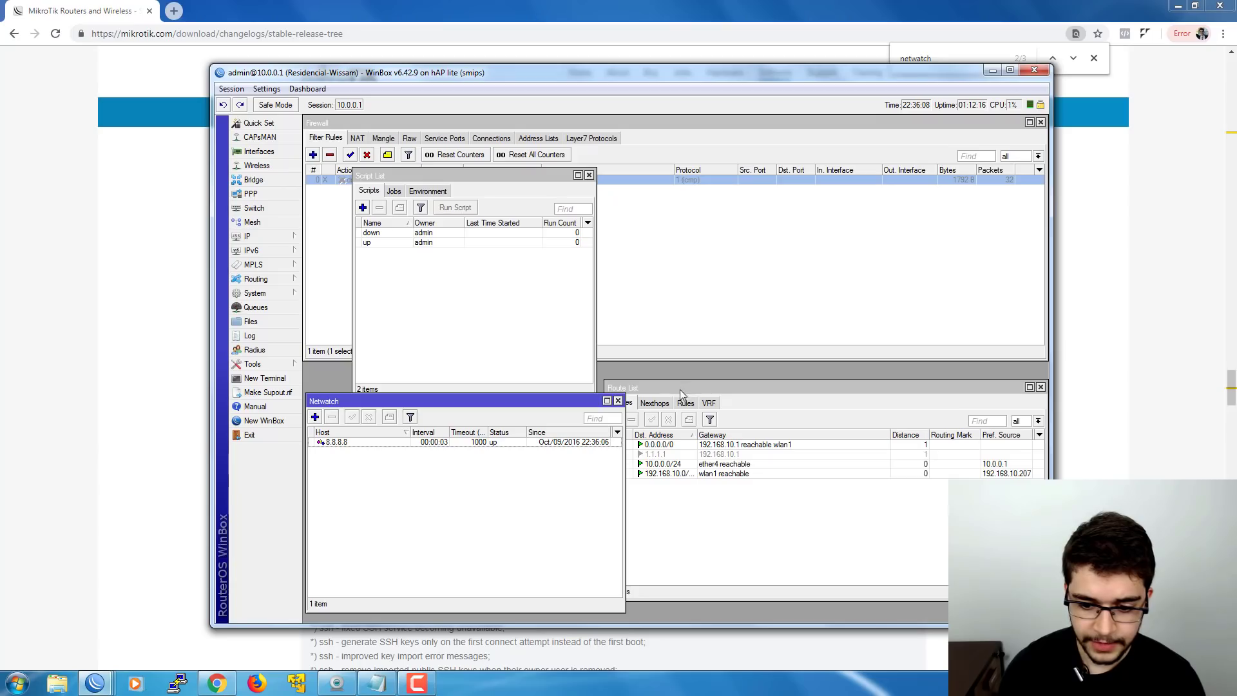
drag(679, 391, 701, 395)
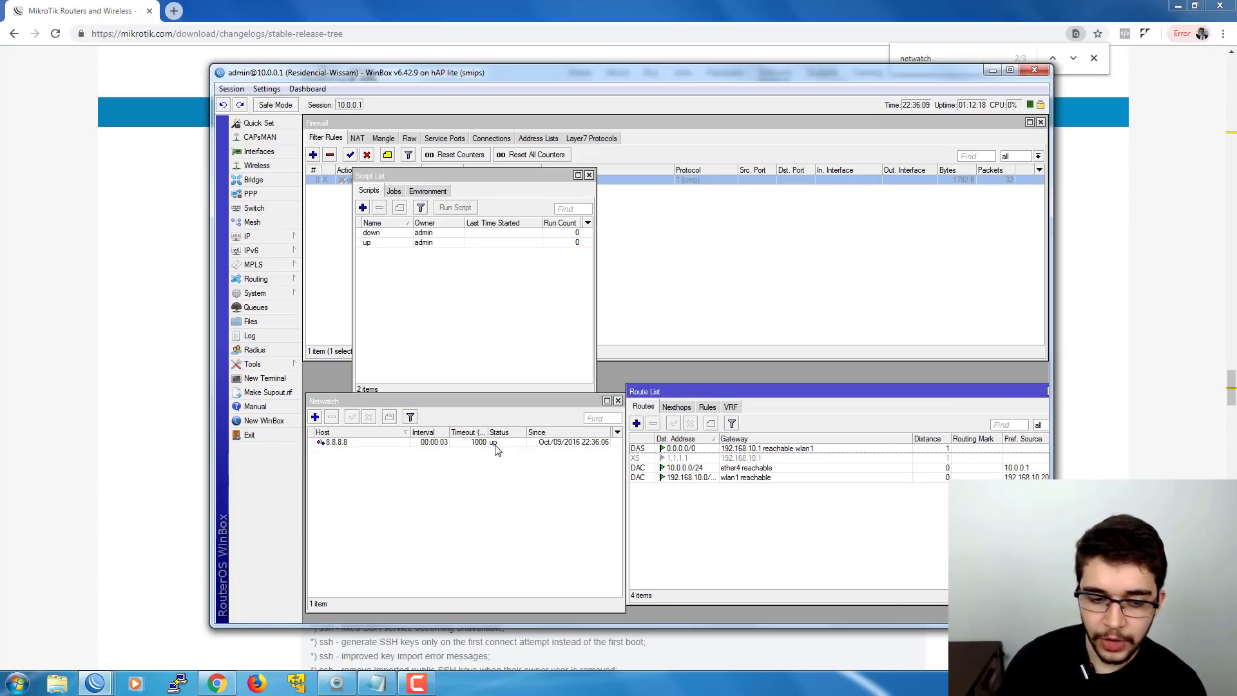
- Re-enable rule 0, watch 8.8.8.8 go down, and check both scripts' run counts
click(350, 154)
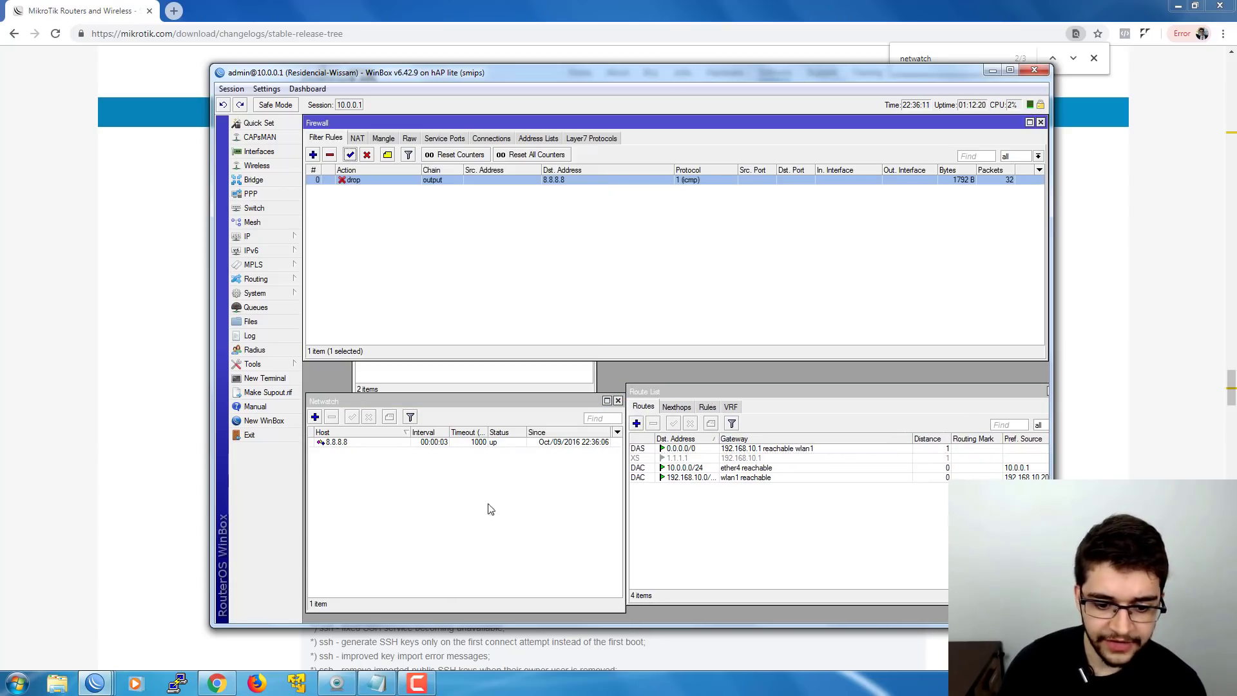
click(494, 387)
click(531, 495)
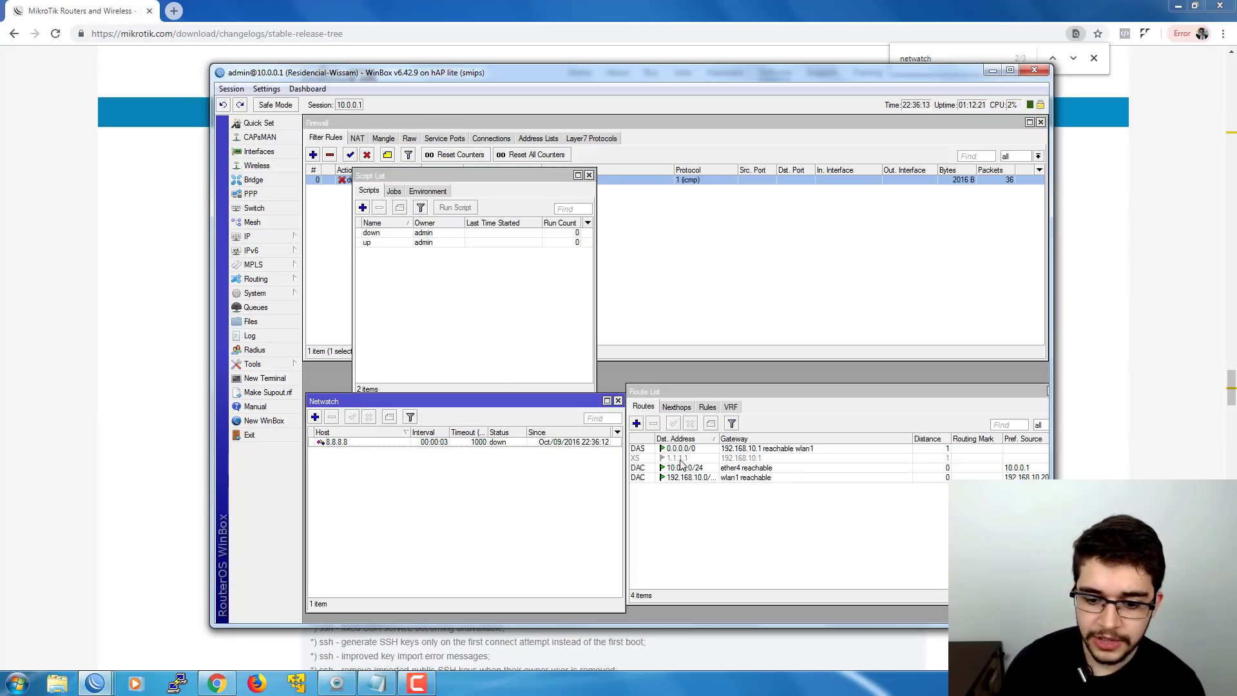
click(391, 276)
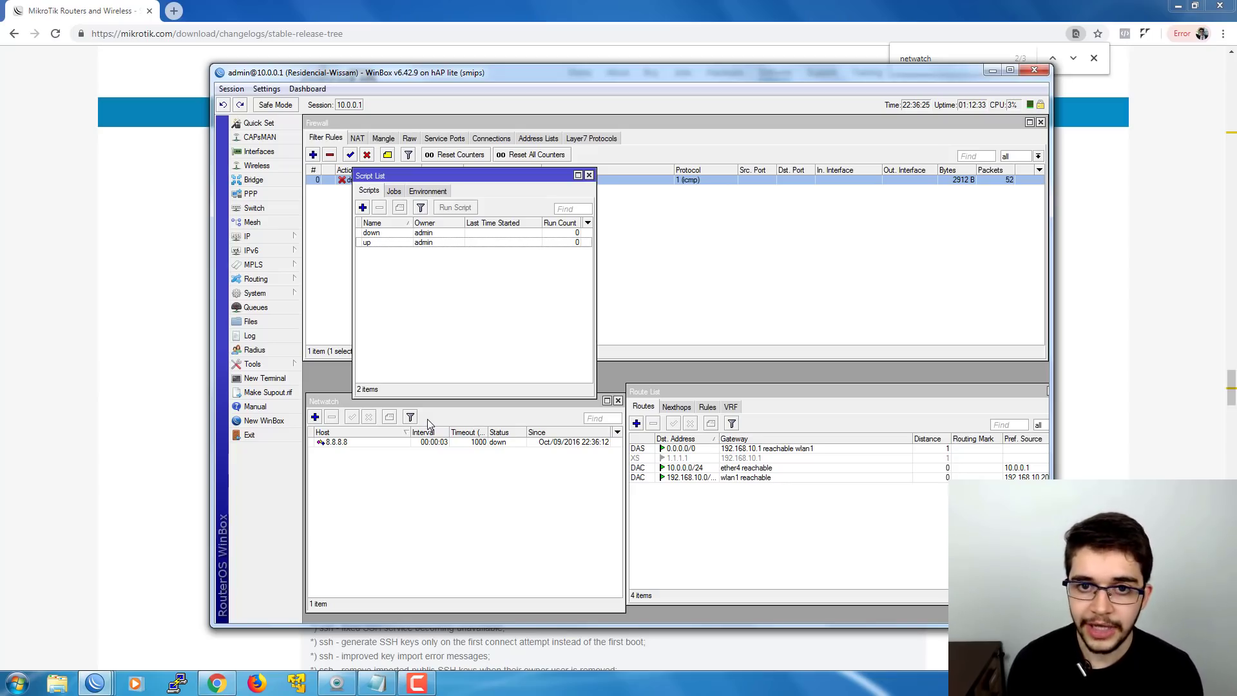
- Untick policy, password, sensitive, romon, sniff and ftp on the up script and save
double_click(385, 243)
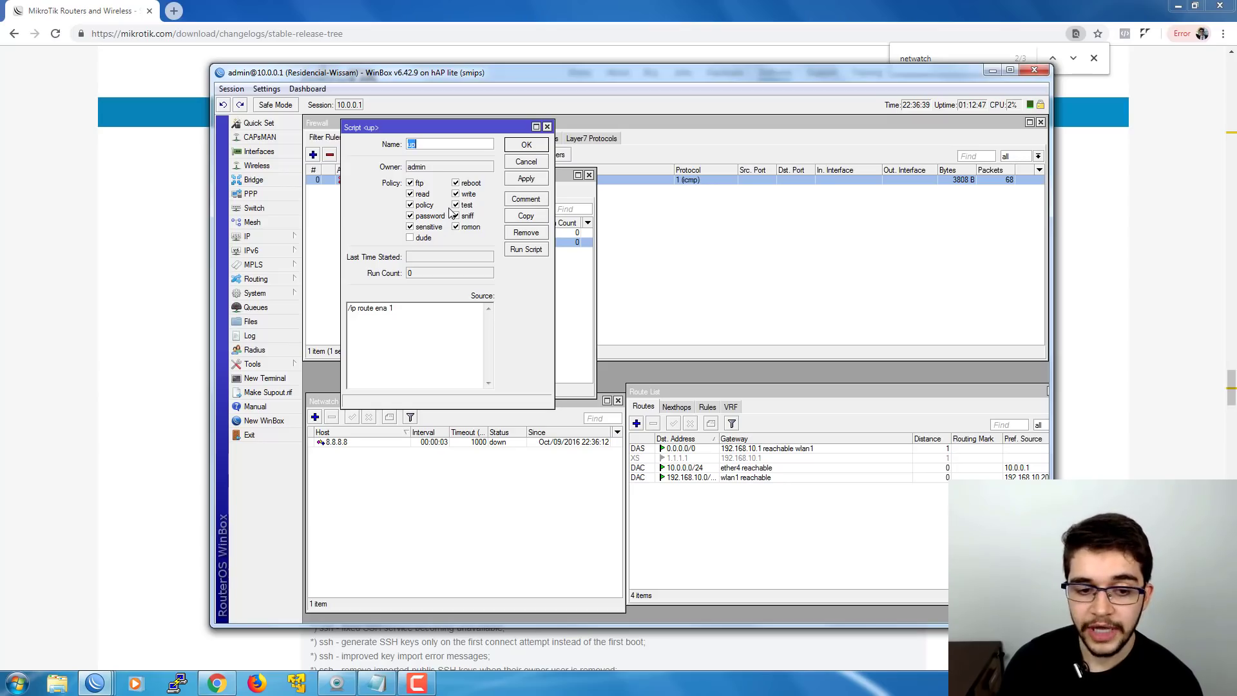
click(427, 205)
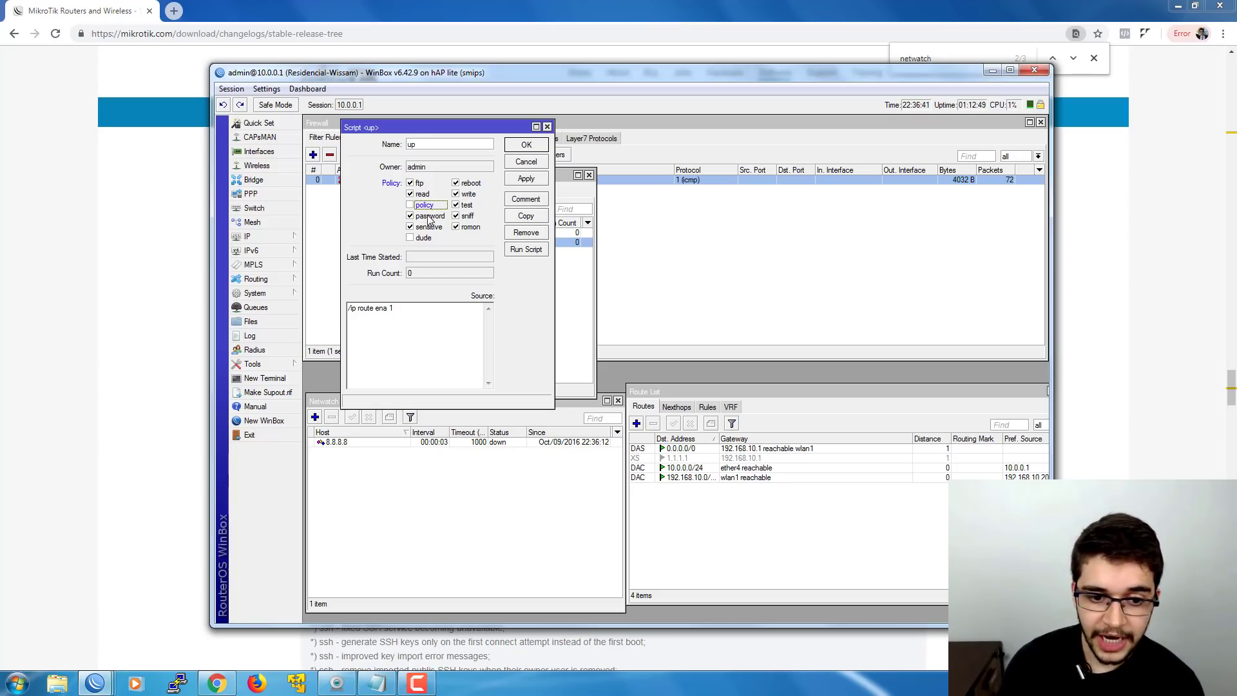
click(428, 216)
click(427, 225)
click(457, 227)
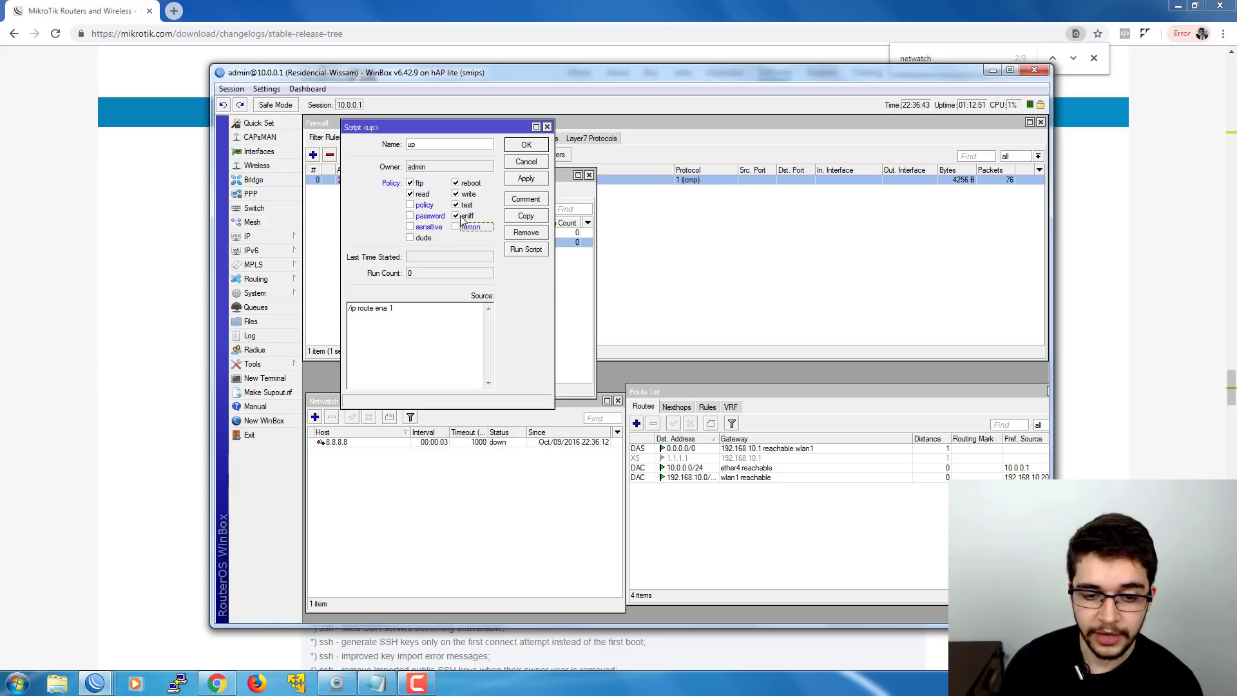
click(458, 217)
click(428, 183)
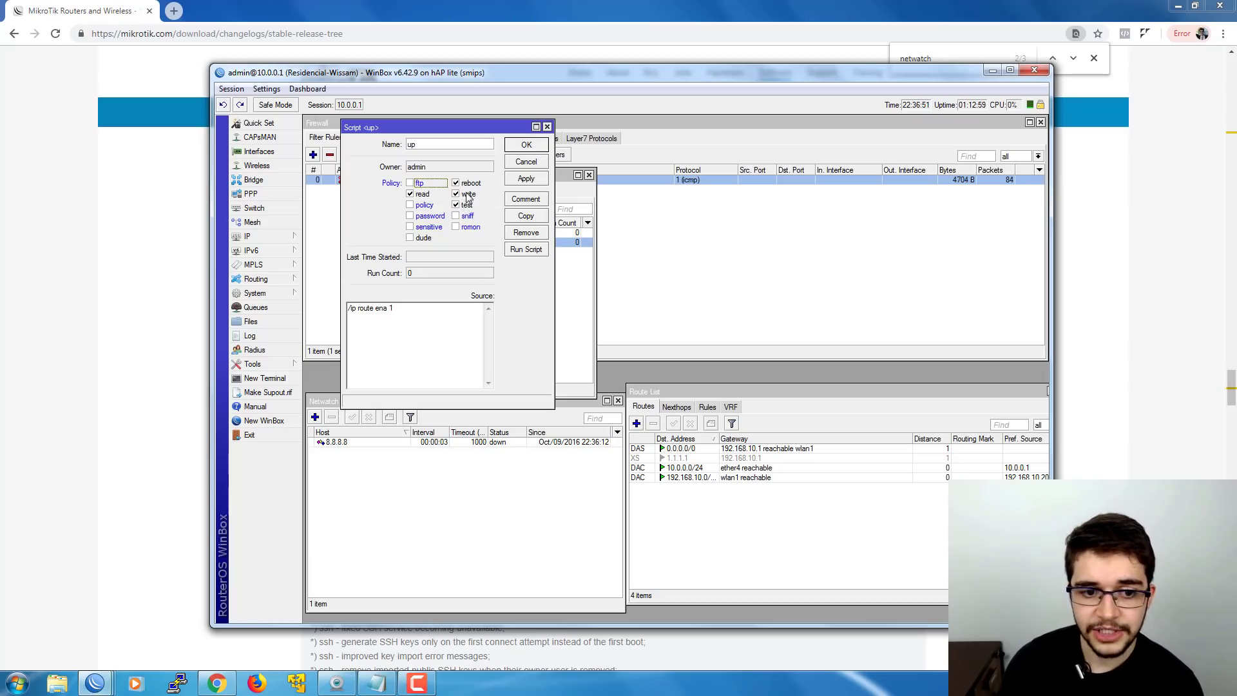
click(509, 152)
- Untick sensitive, romon, sniff, password, policy and ftp on the down script and save
double_click(401, 232)
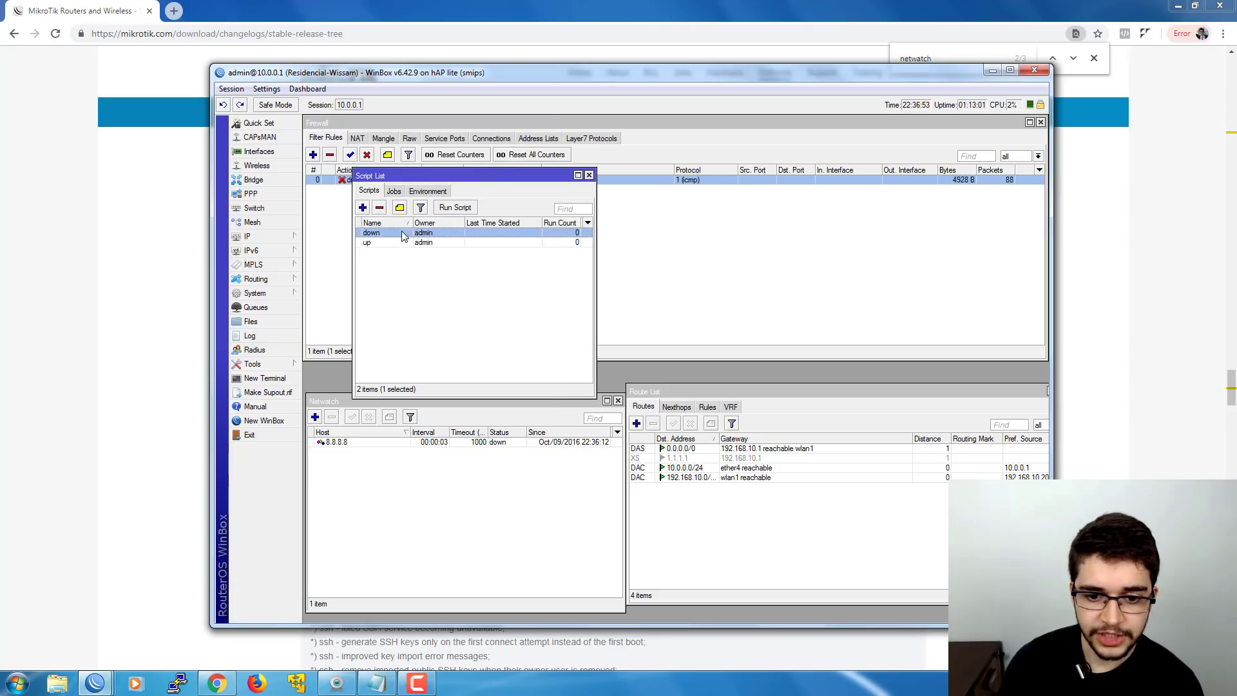
click(428, 226)
click(469, 227)
click(466, 216)
click(429, 216)
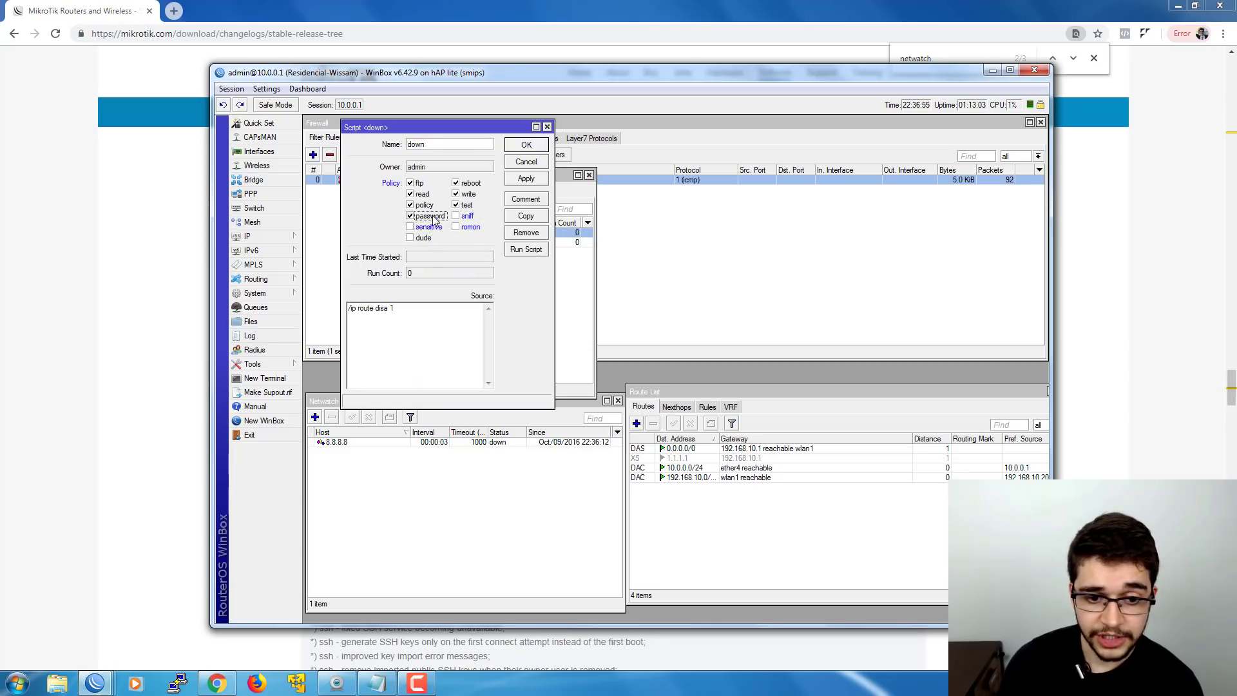
click(427, 206)
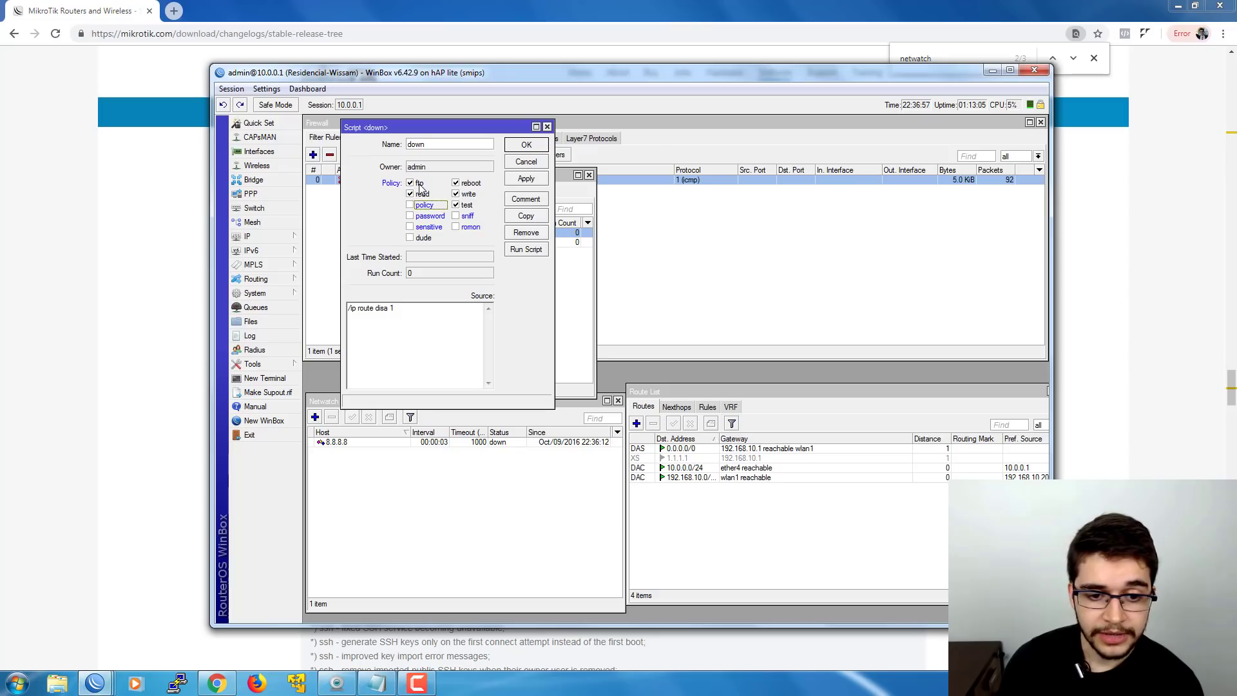
click(418, 183)
click(523, 146)
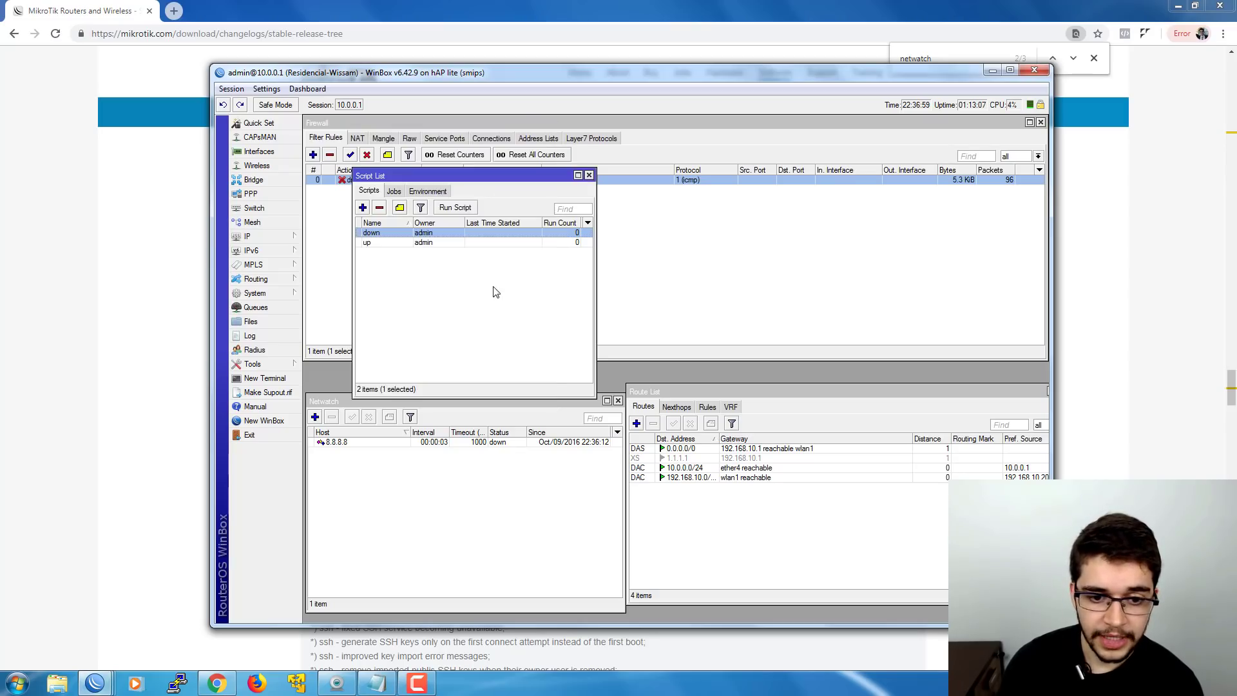
- Disable and re-enable firewall rule 0, then confirm the up and down scripts each show run count 1
click(367, 154)
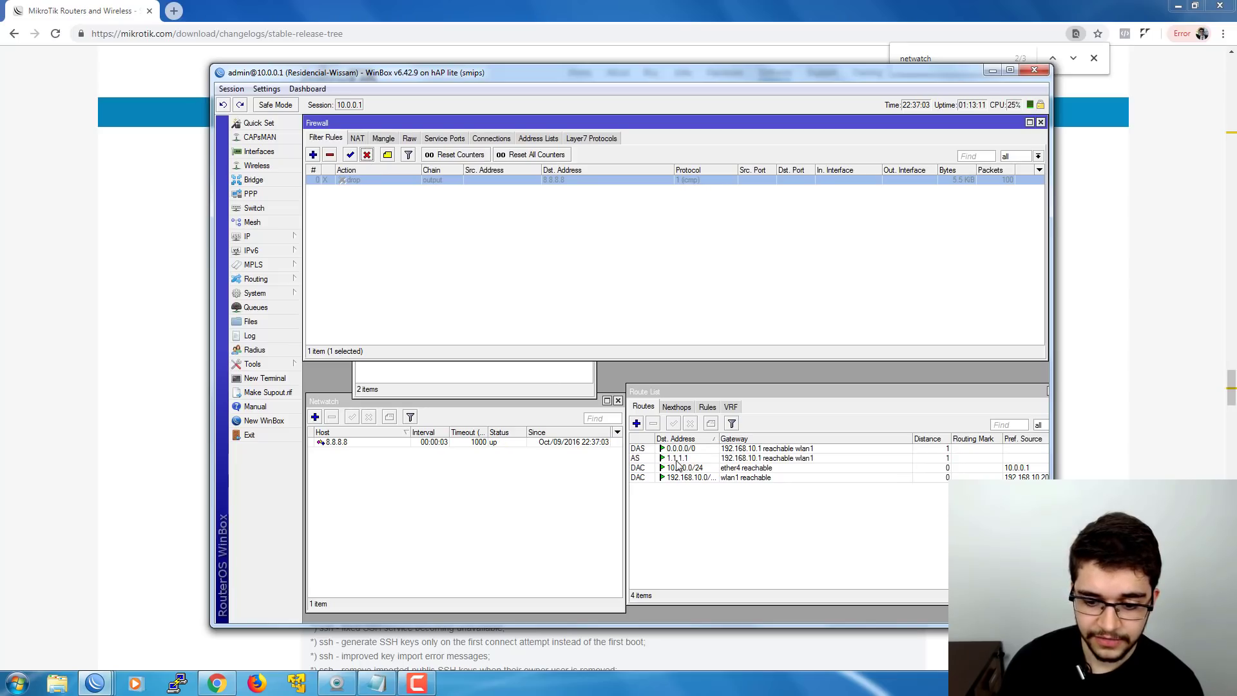
click(350, 155)
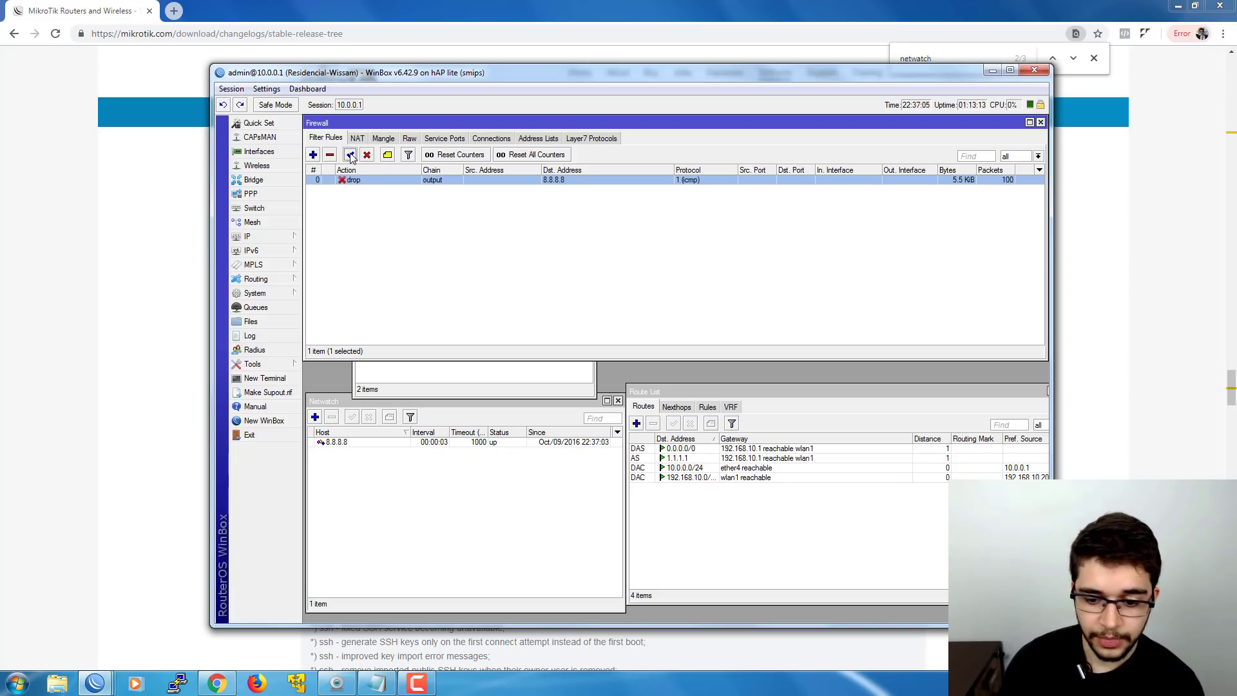
click(504, 369)
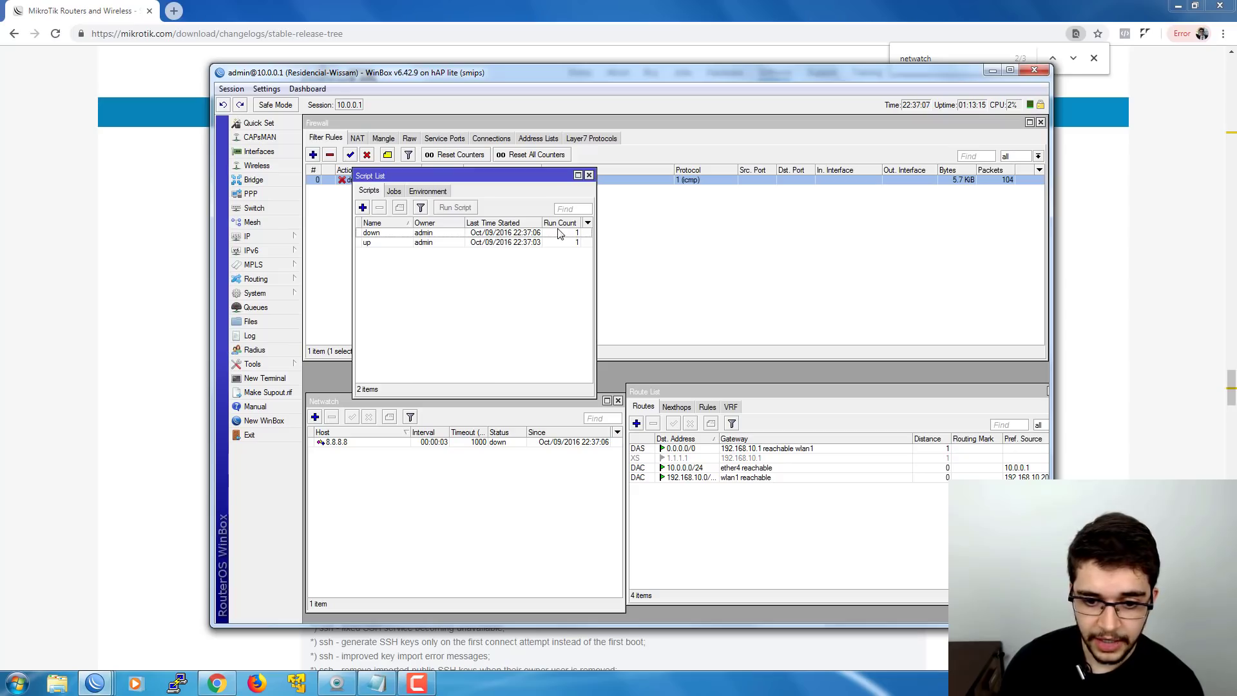
click(575, 232)
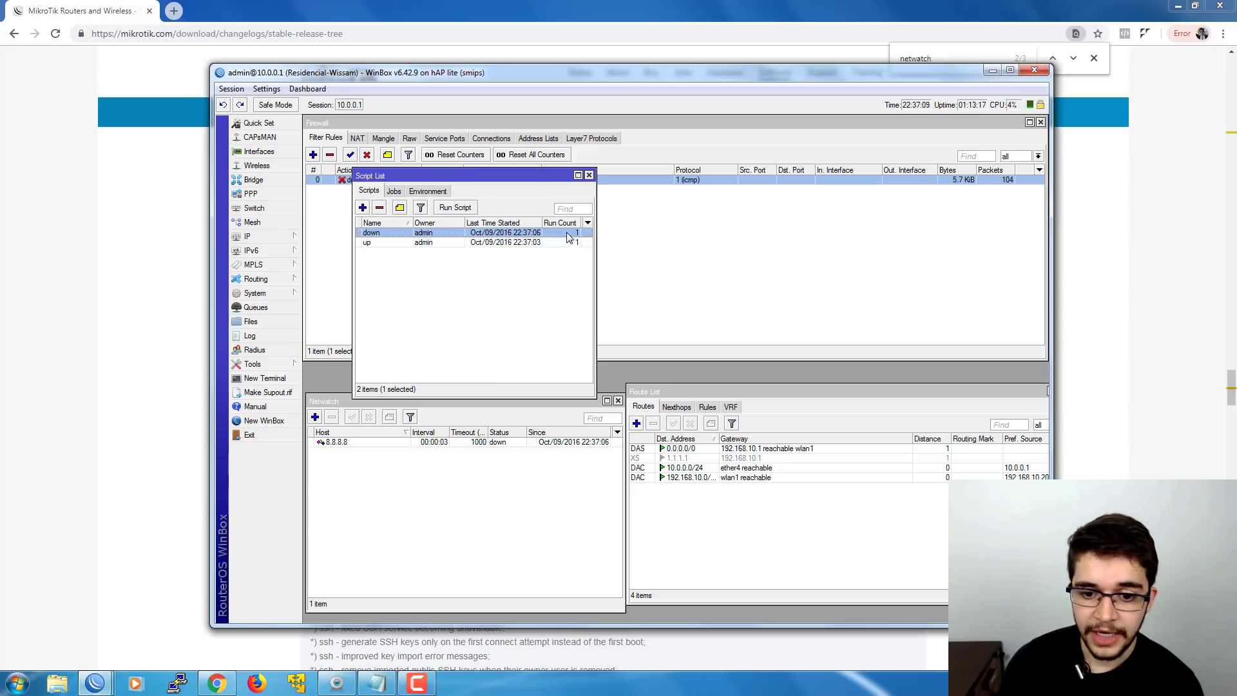
click(564, 243)
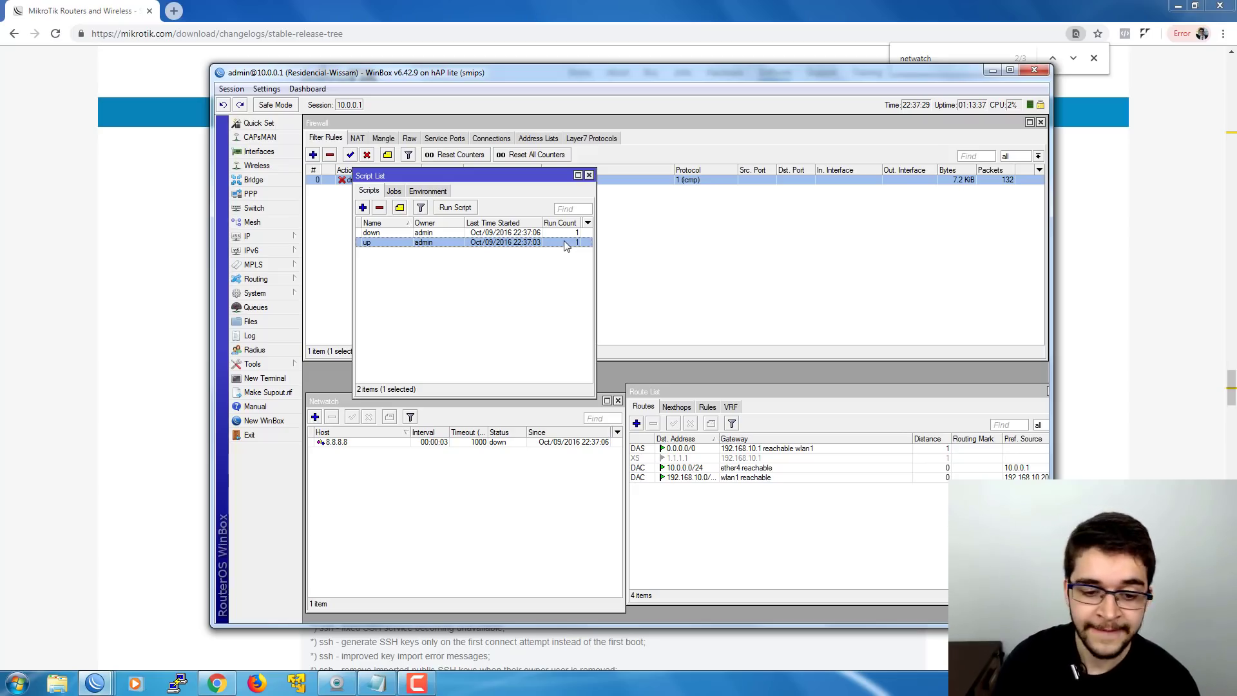
click(559, 271)
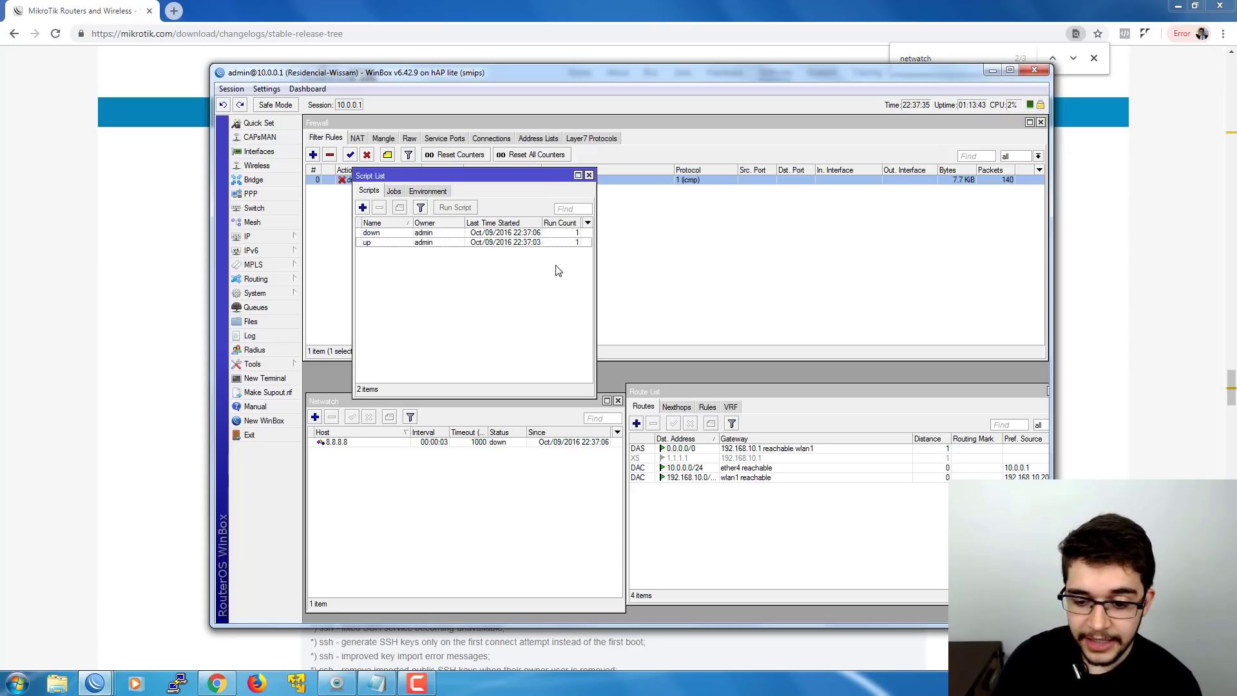
- In the 192.168.10.1 session, select routeros-mipsbe-6.43.2.npk in the Files list
mouse_move(99, 677)
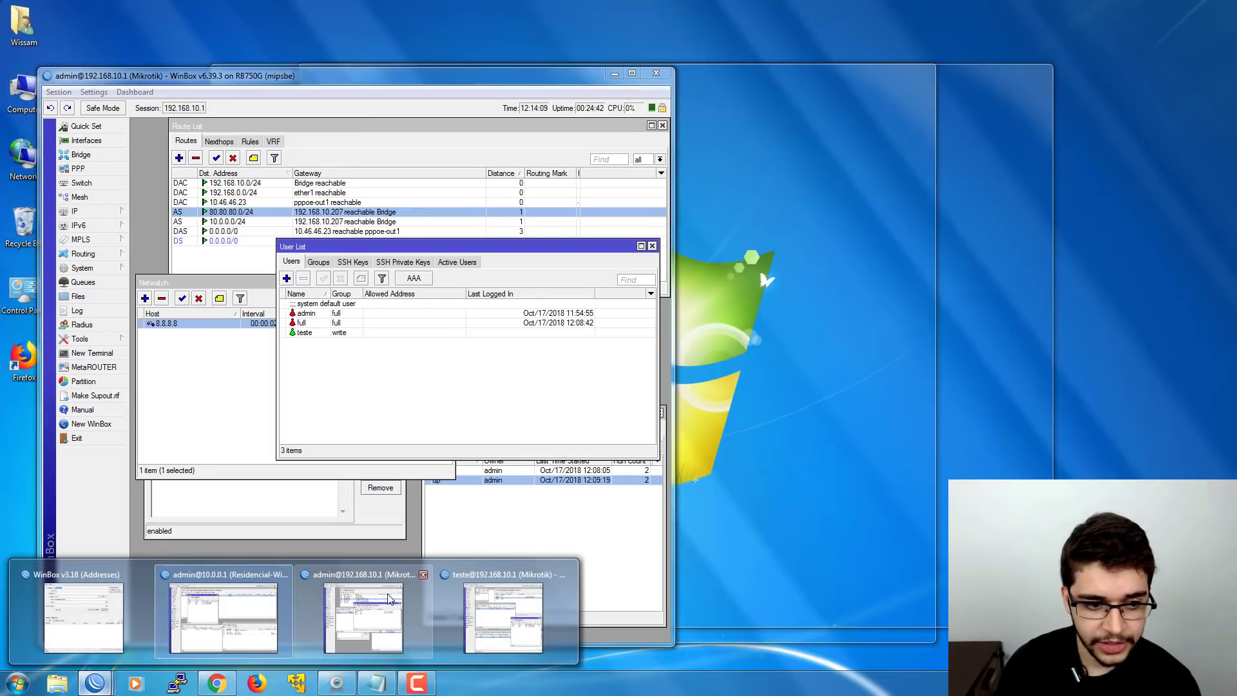
click(389, 600)
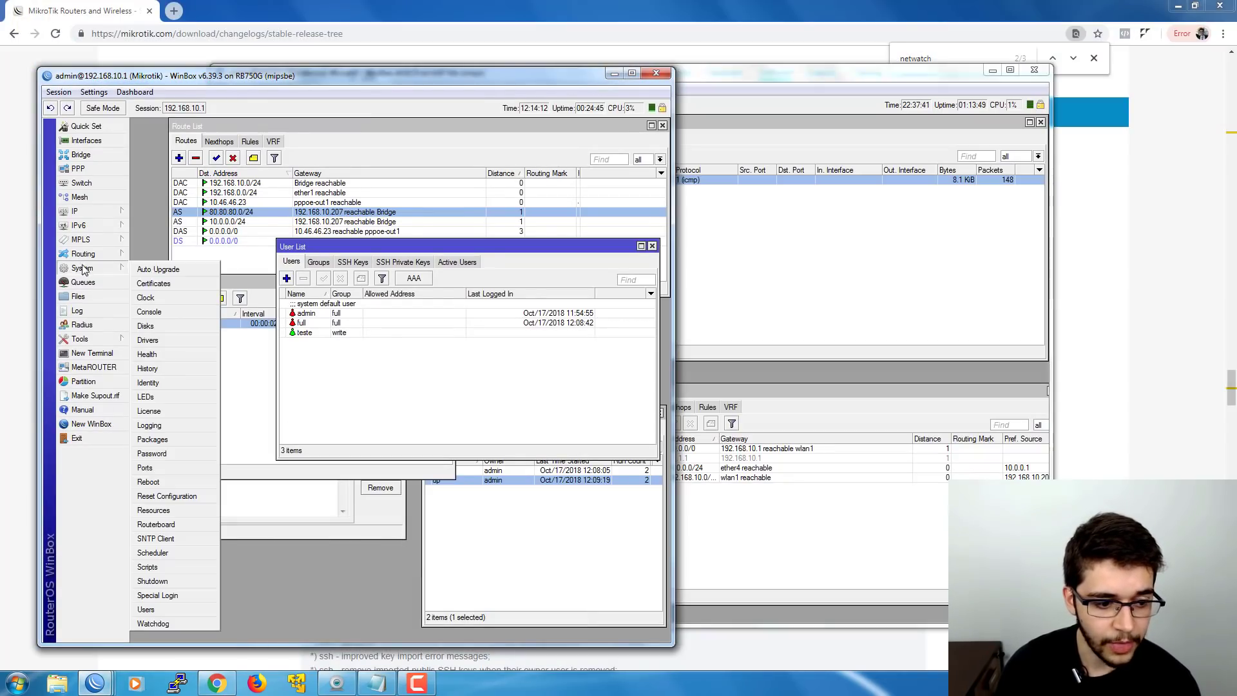
click(78, 296)
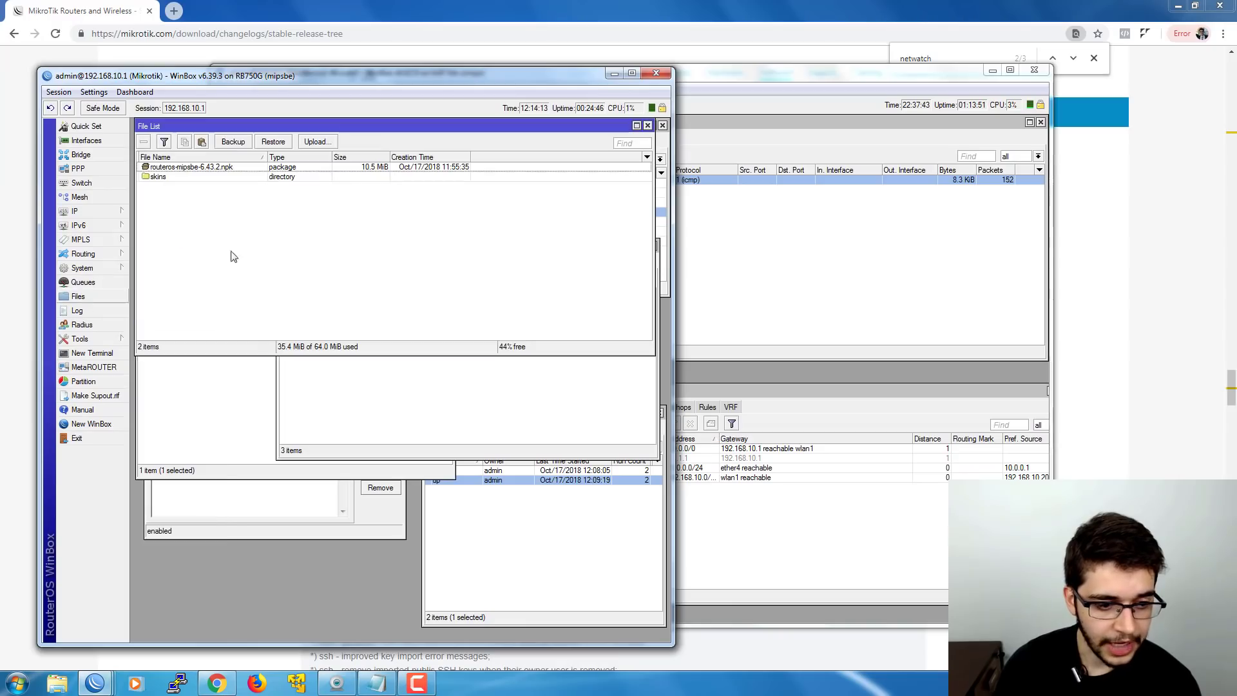
click(217, 168)
- Reboot the 192.168.10.1 router, confirm, and minimise its session window
mouse_move(96, 272)
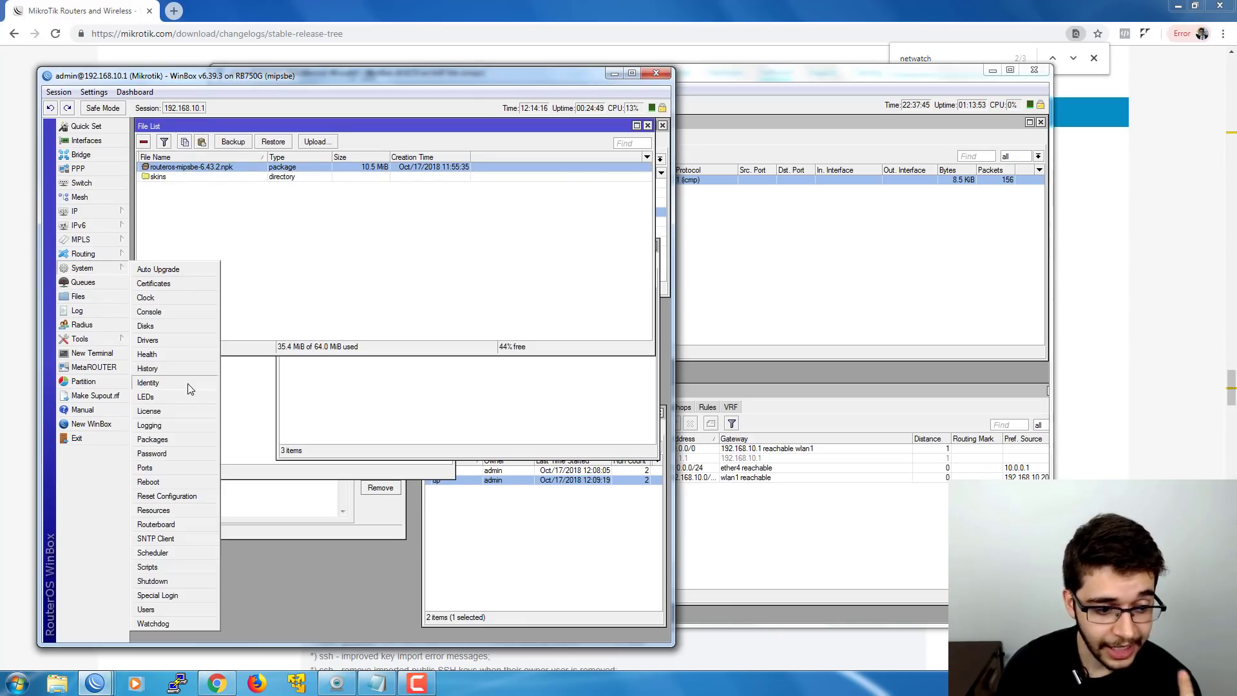
click(164, 480)
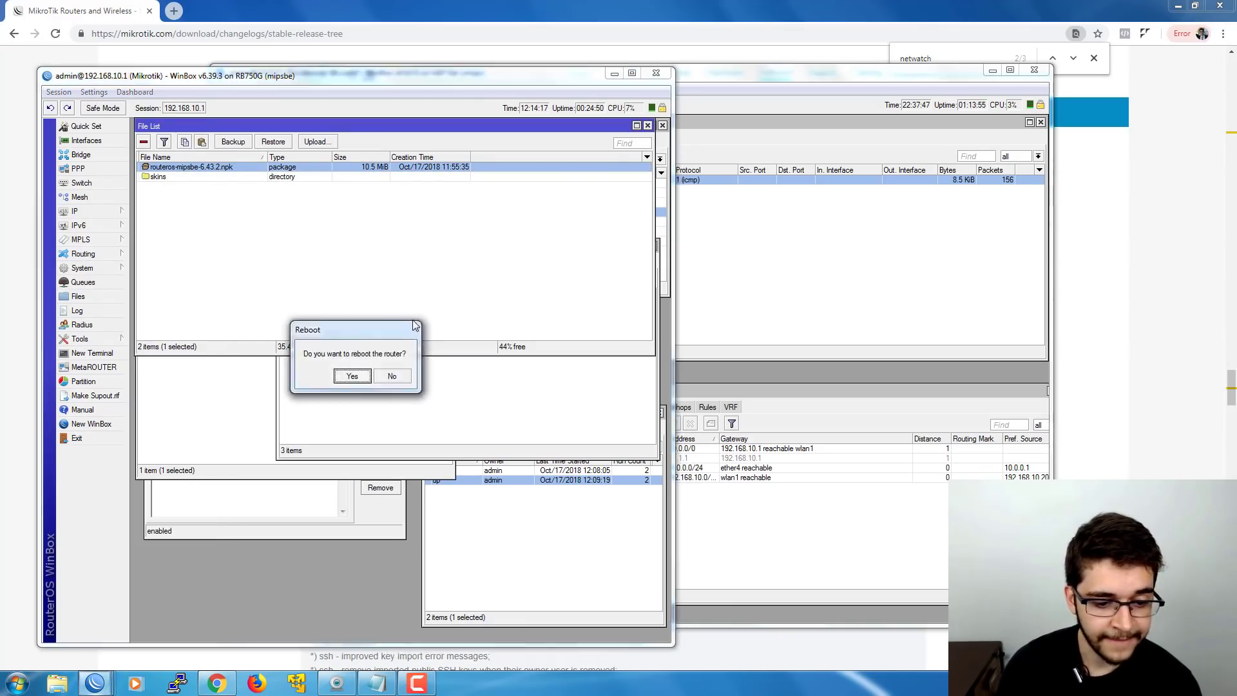
click(352, 376)
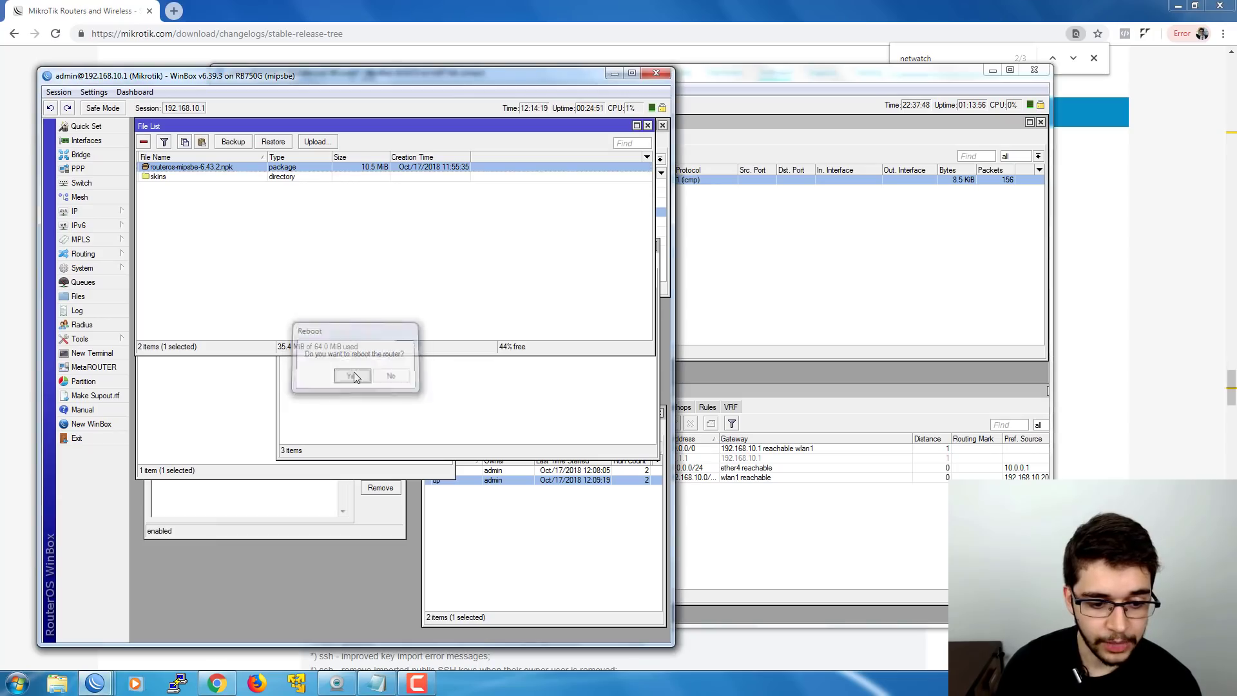
click(613, 72)
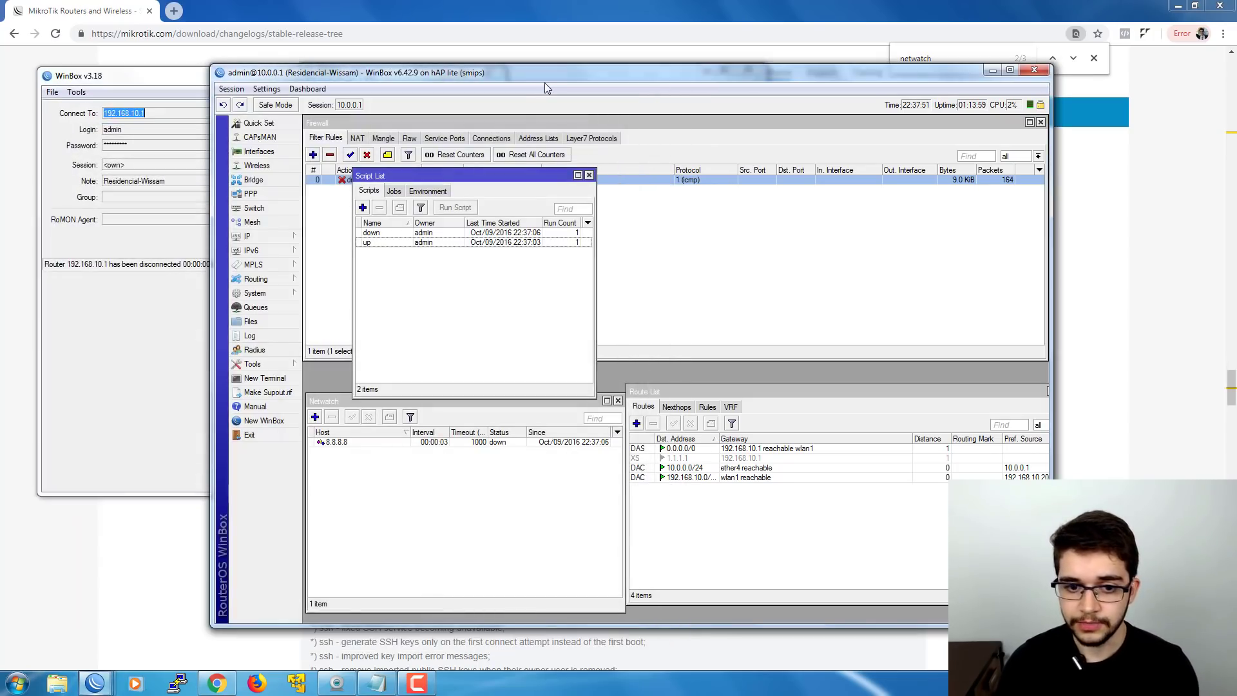
- Open the down and up scripts to review them, cancelling each without changes
double_click(490, 234)
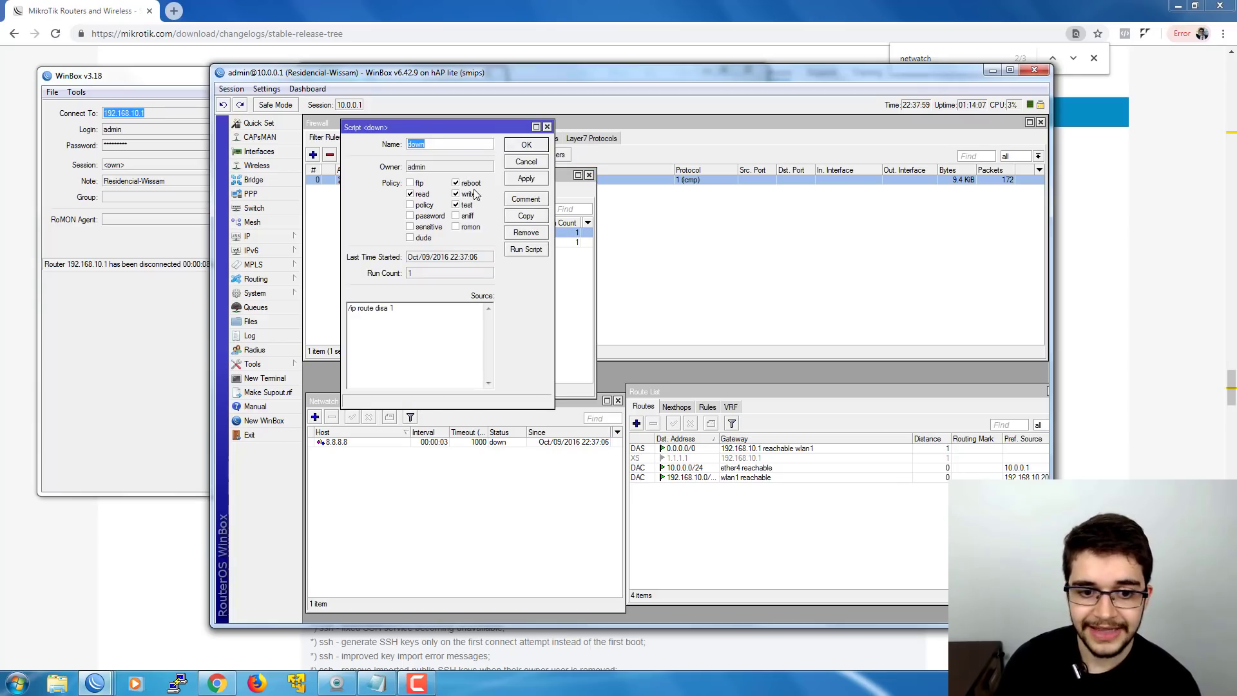
click(525, 161)
double_click(437, 243)
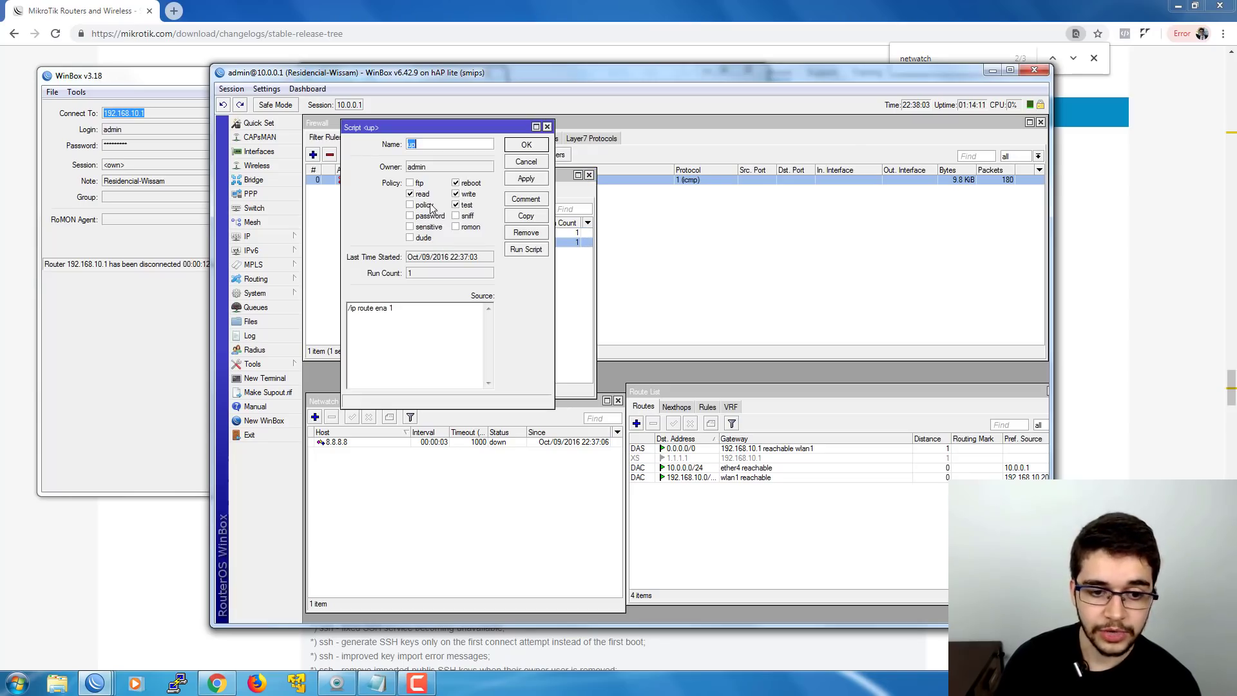
click(533, 162)
click(493, 263)
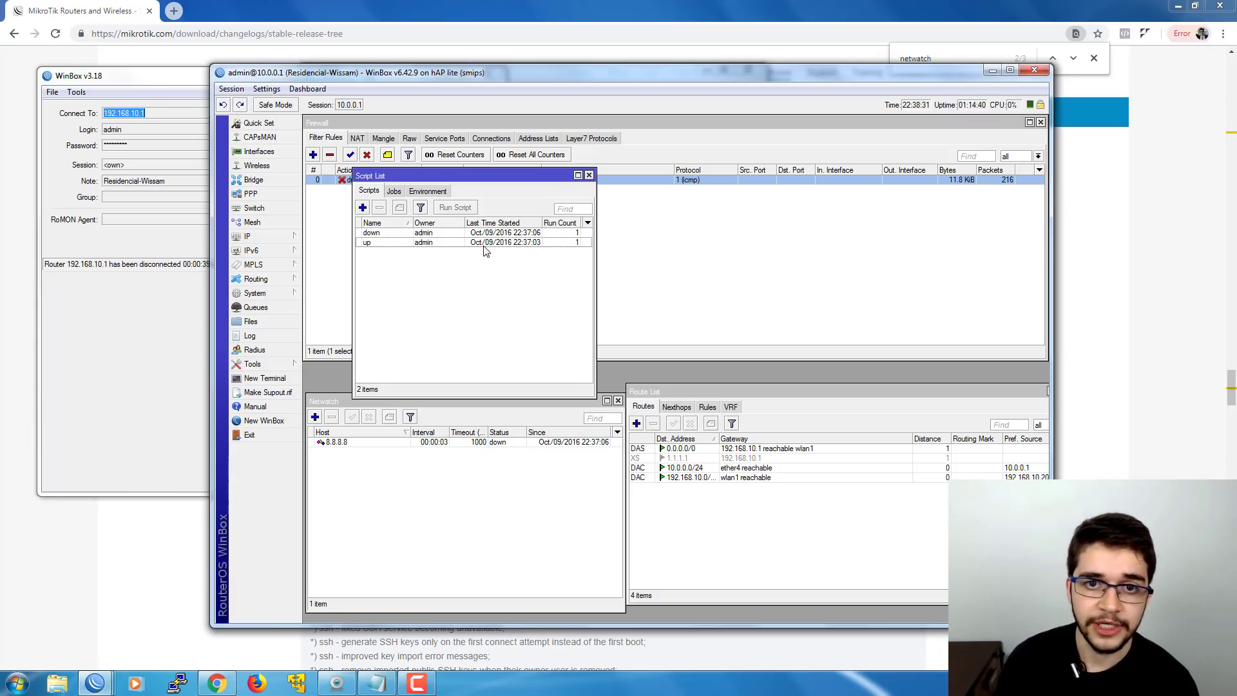
- Try reconnecting to 192.168.10.1, then stop and bring up the full login form
click(138, 245)
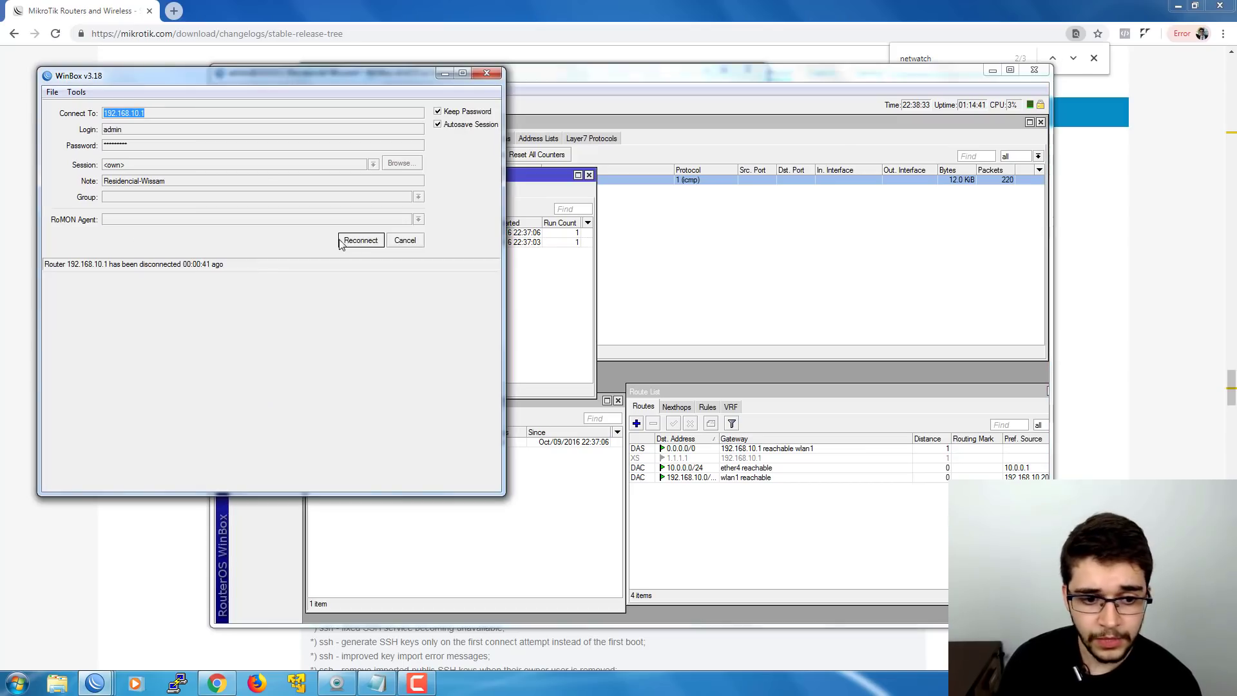
click(359, 241)
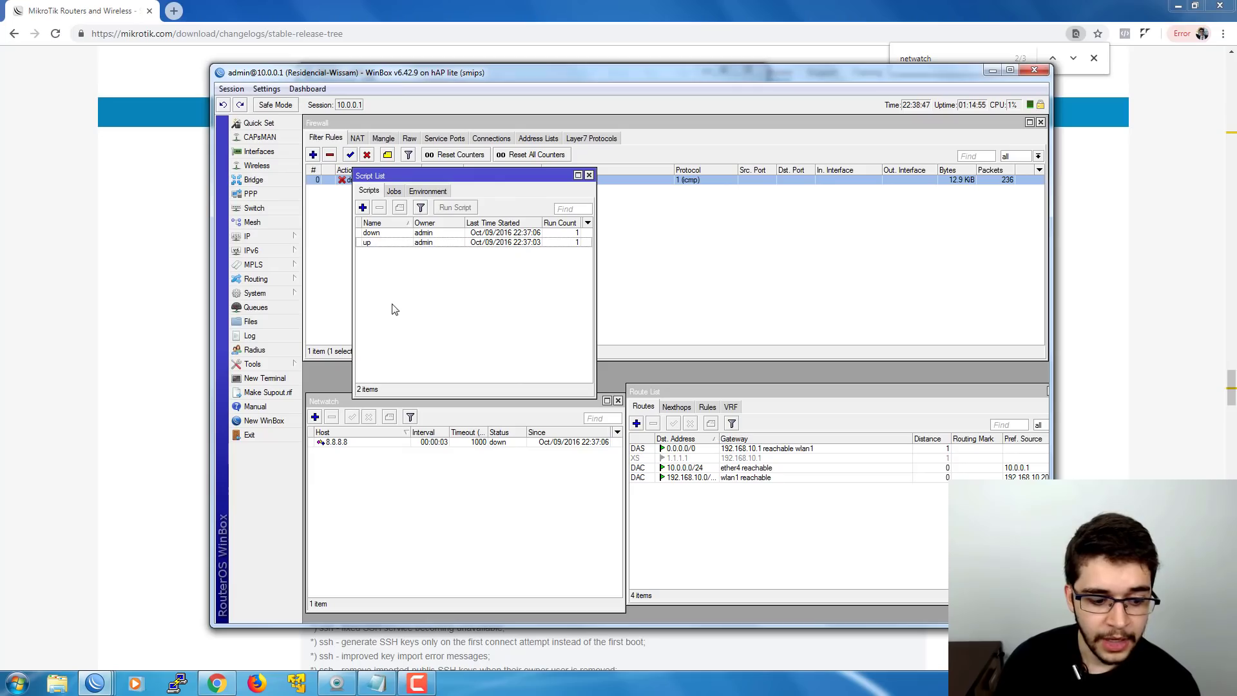
mouse_move(103, 687)
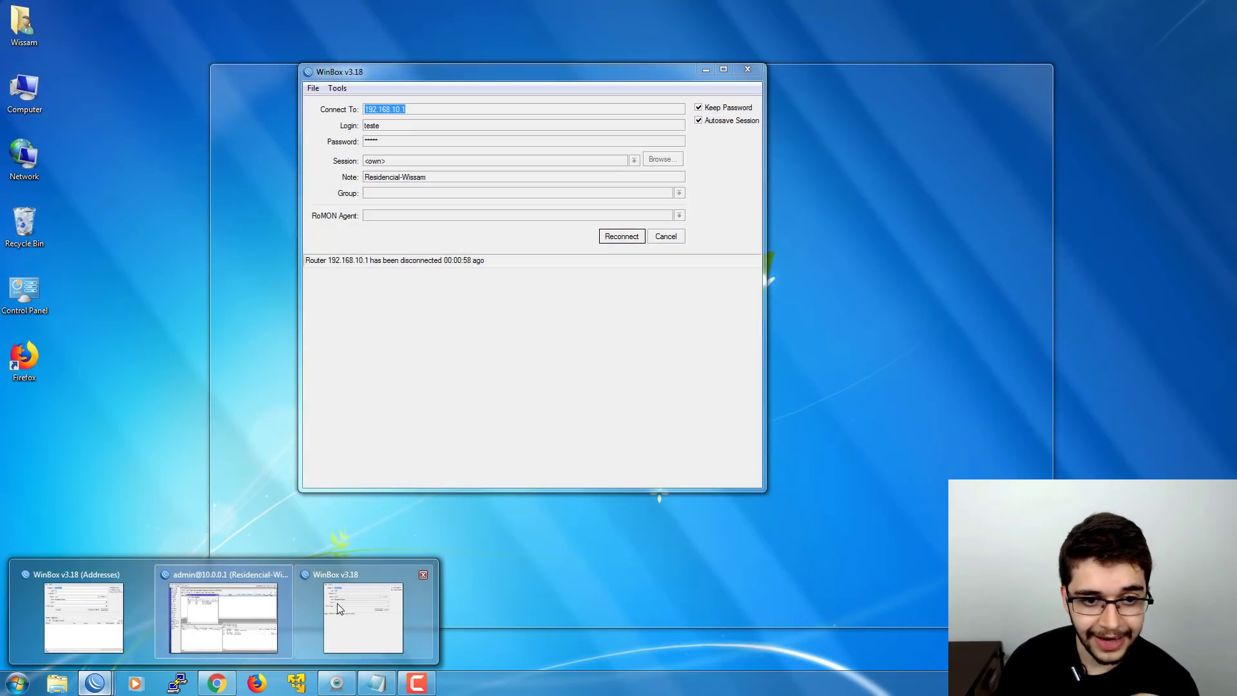
click(338, 603)
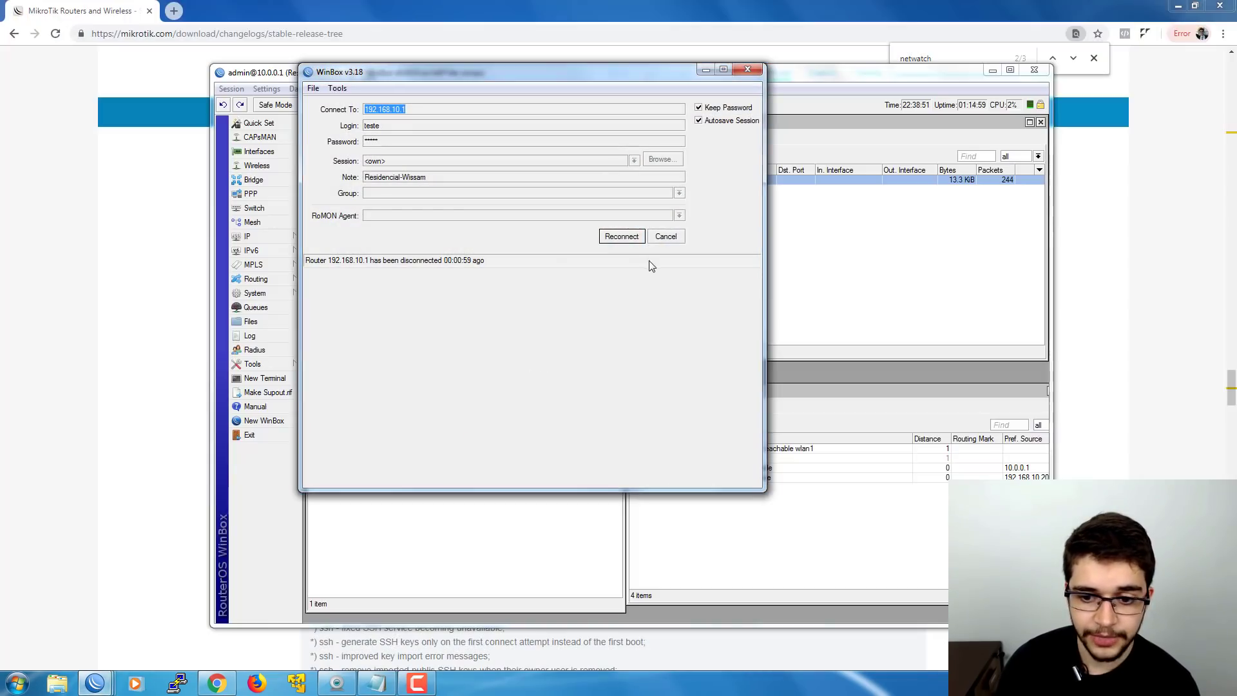
click(670, 236)
- Log in as admin with the account password and connect
key(Tab)
text(ad)
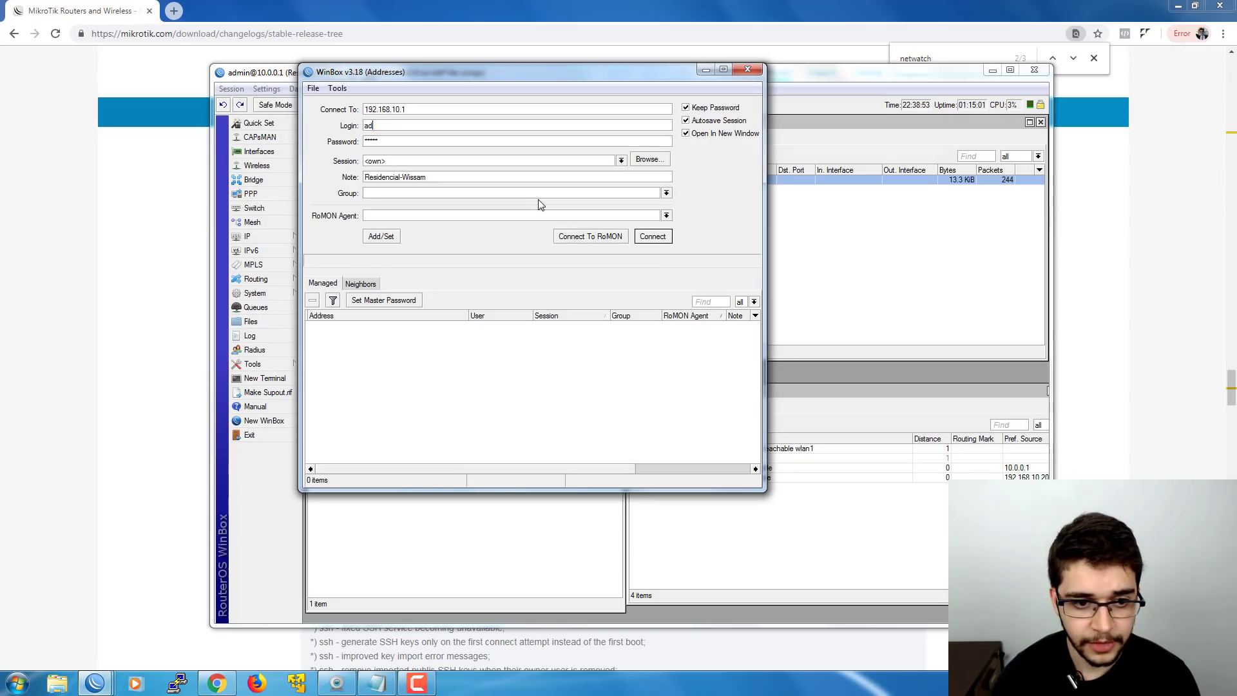
text(min)
key(Tab)
text(12)
key(Return)
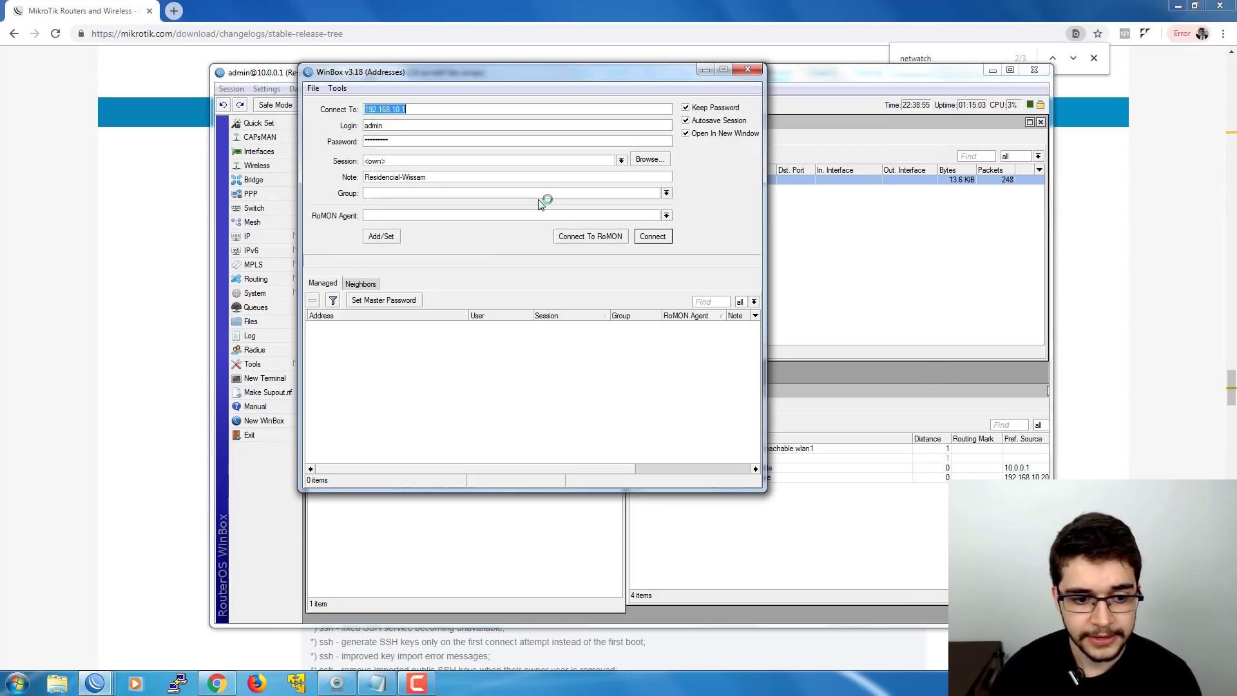
- Open the down script's settings and arrange the session windows
drag(477, 73, 402, 61)
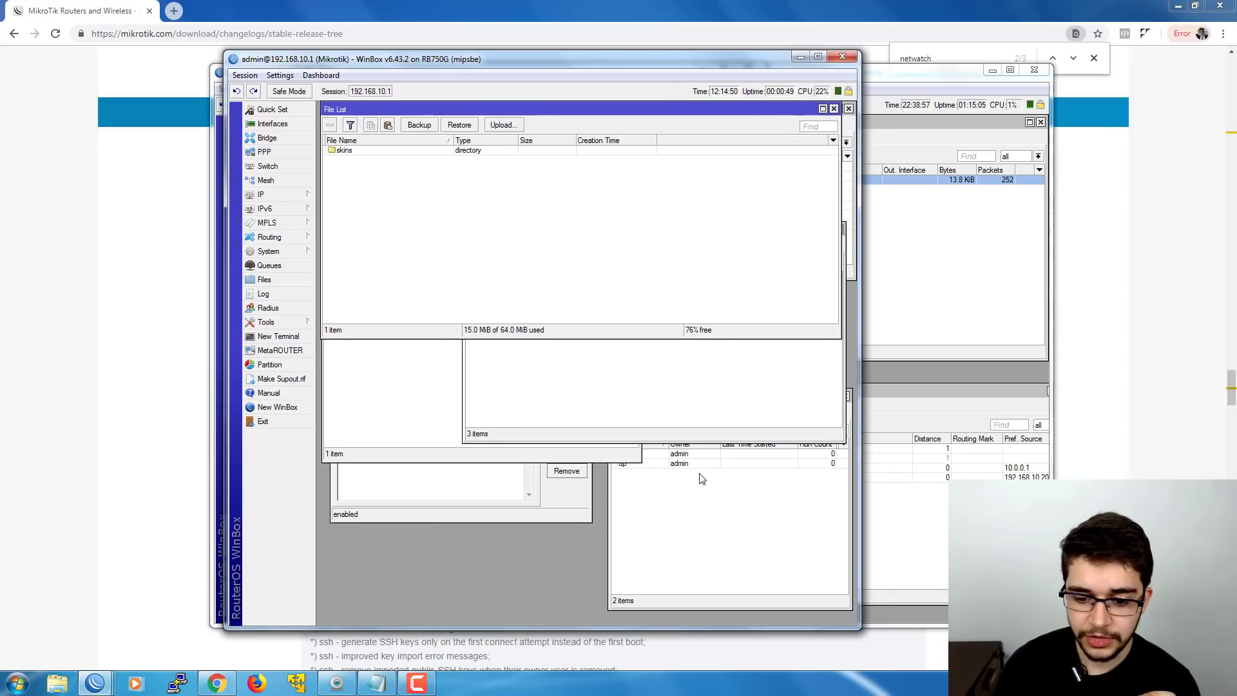
click(700, 473)
double_click(696, 454)
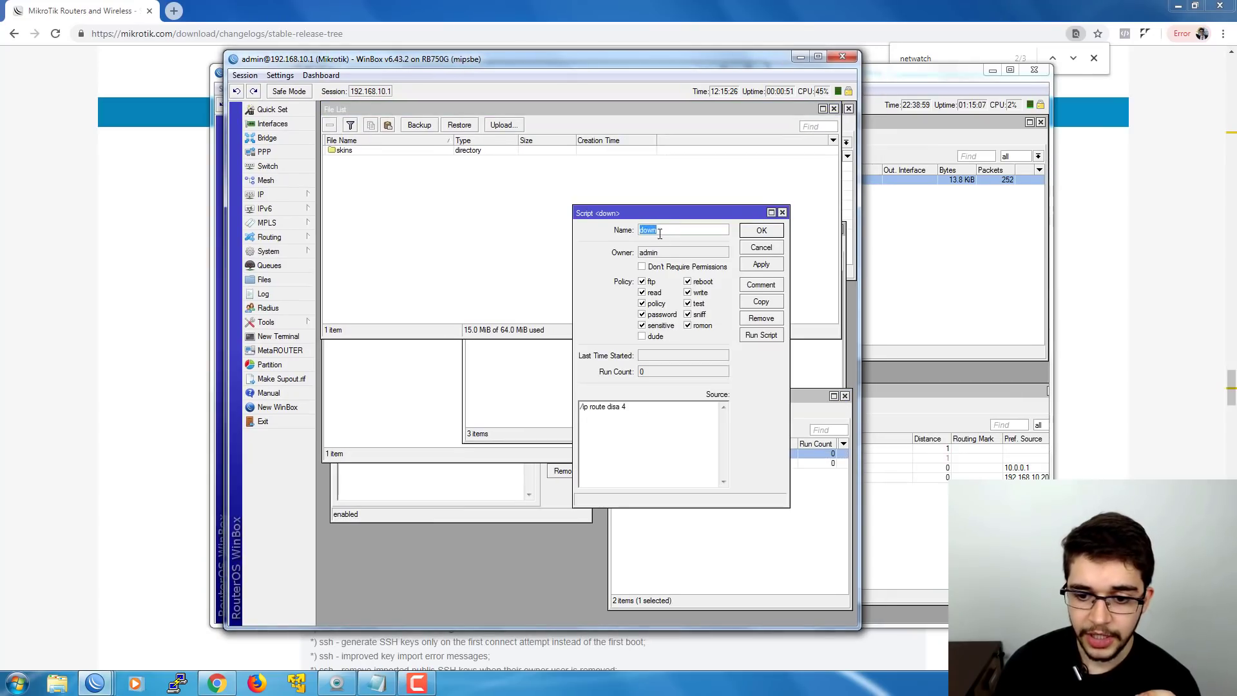
drag(664, 212, 577, 203)
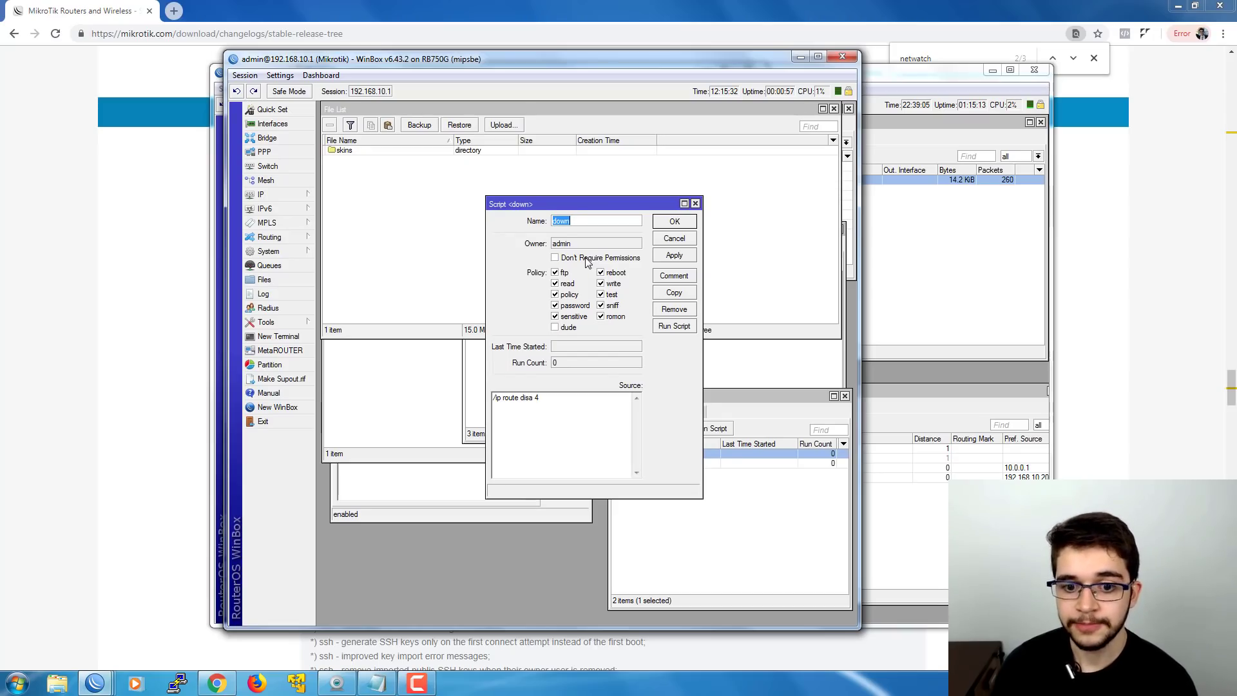
drag(559, 203, 648, 326)
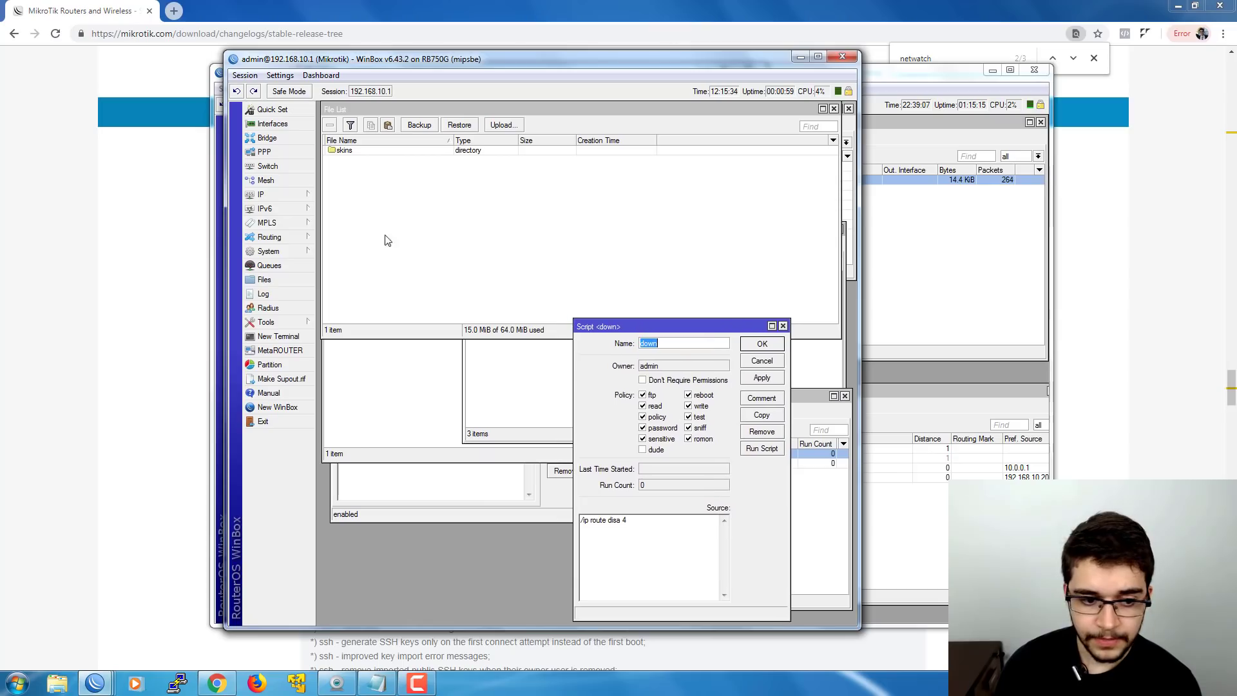
- Open Tools > Netwatch and minimize the saved connections window
click(285, 322)
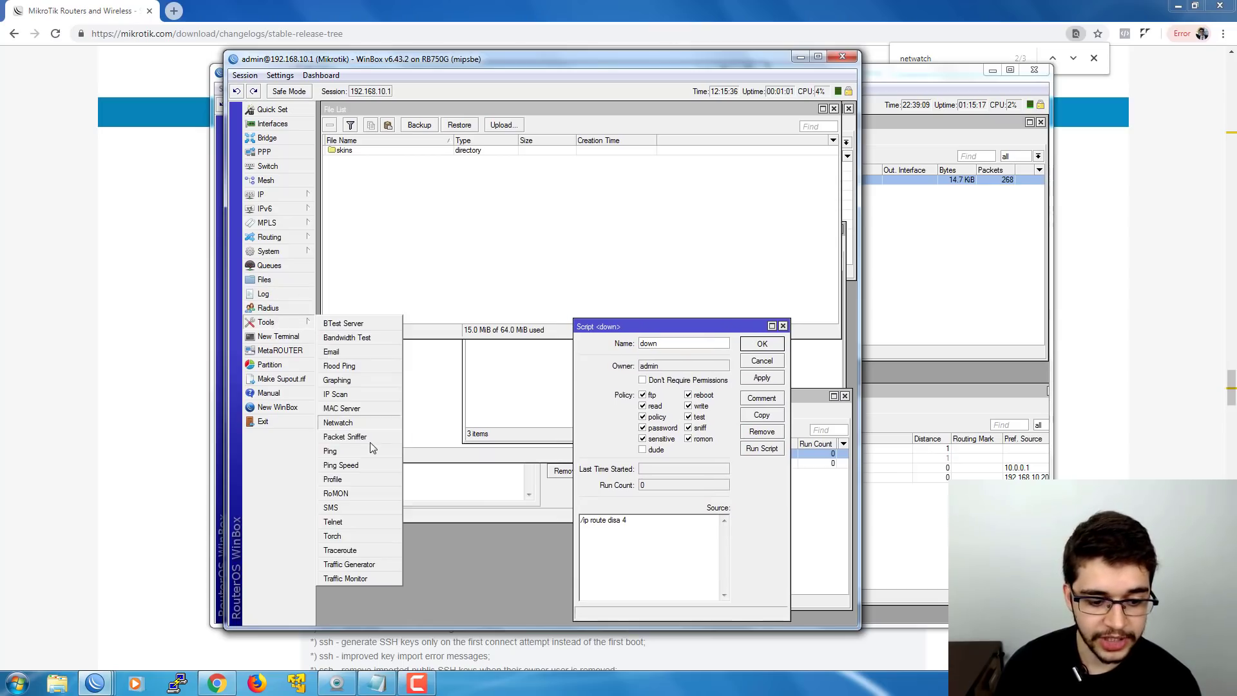
click(340, 424)
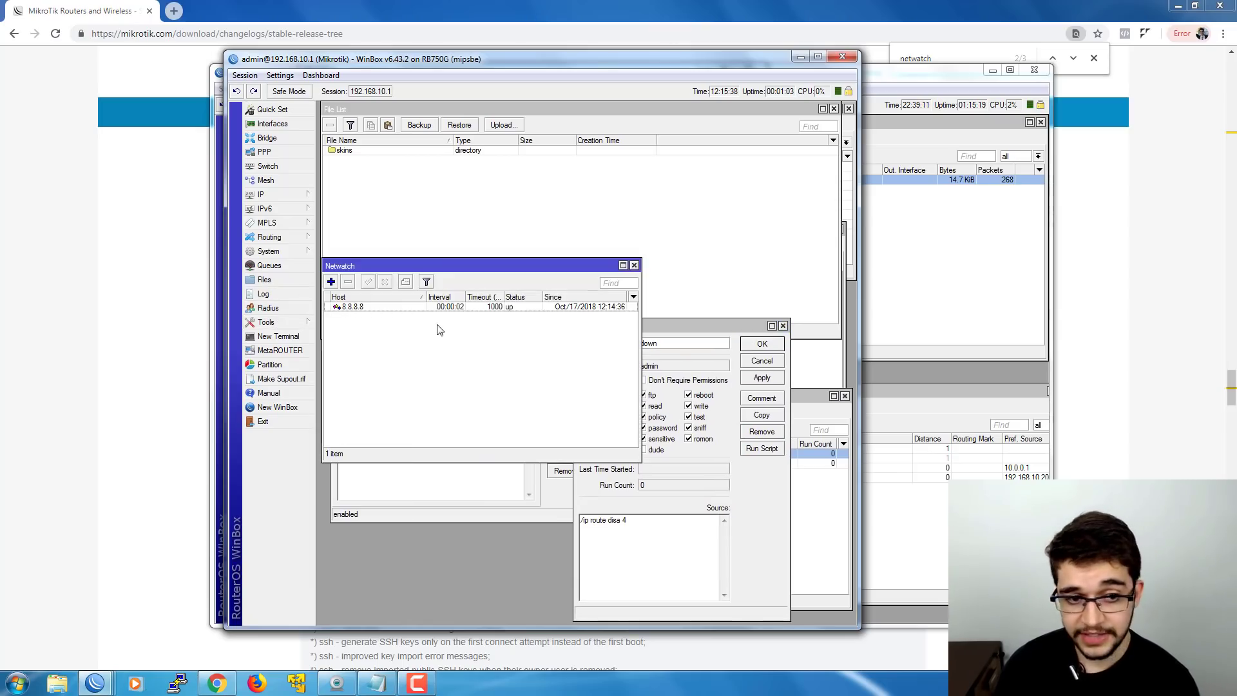
drag(482, 59, 389, 164)
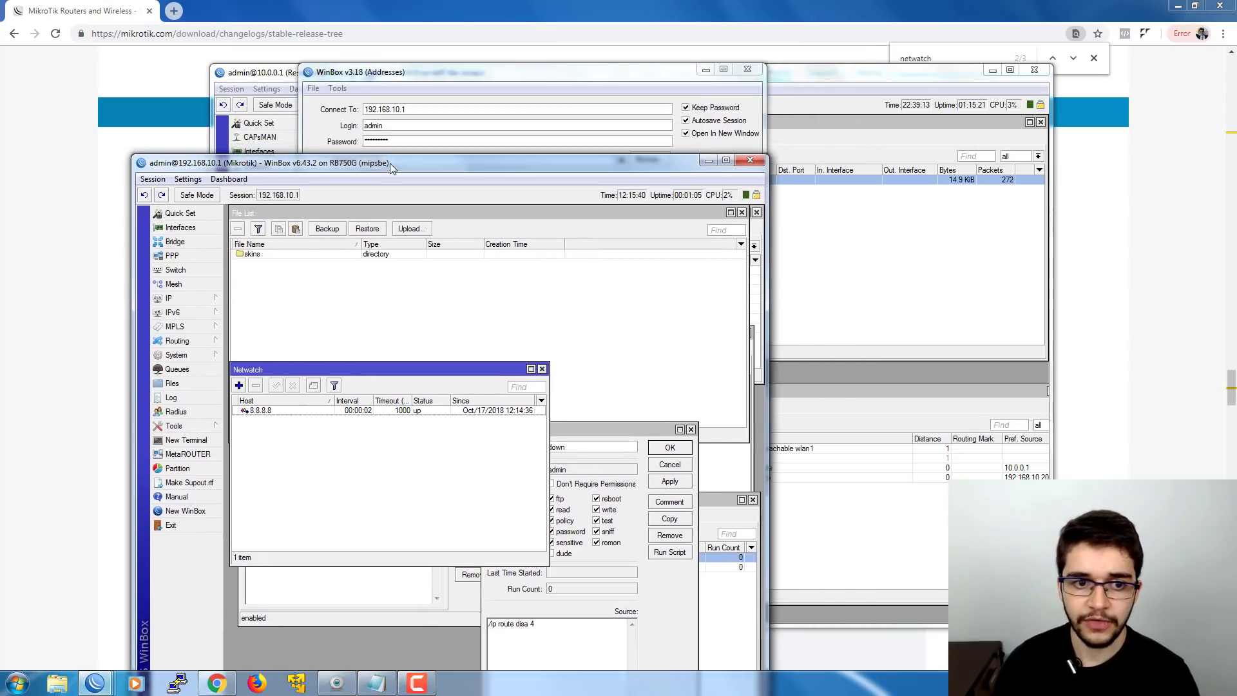
drag(377, 76, 237, 144)
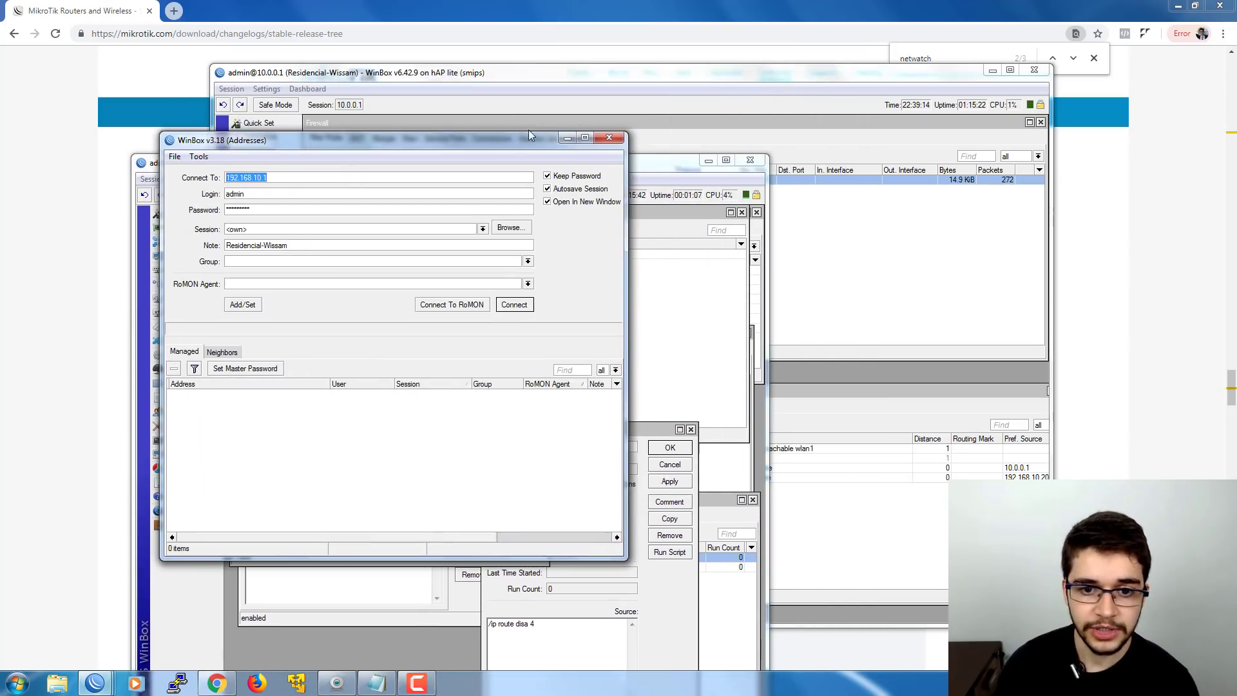
click(566, 139)
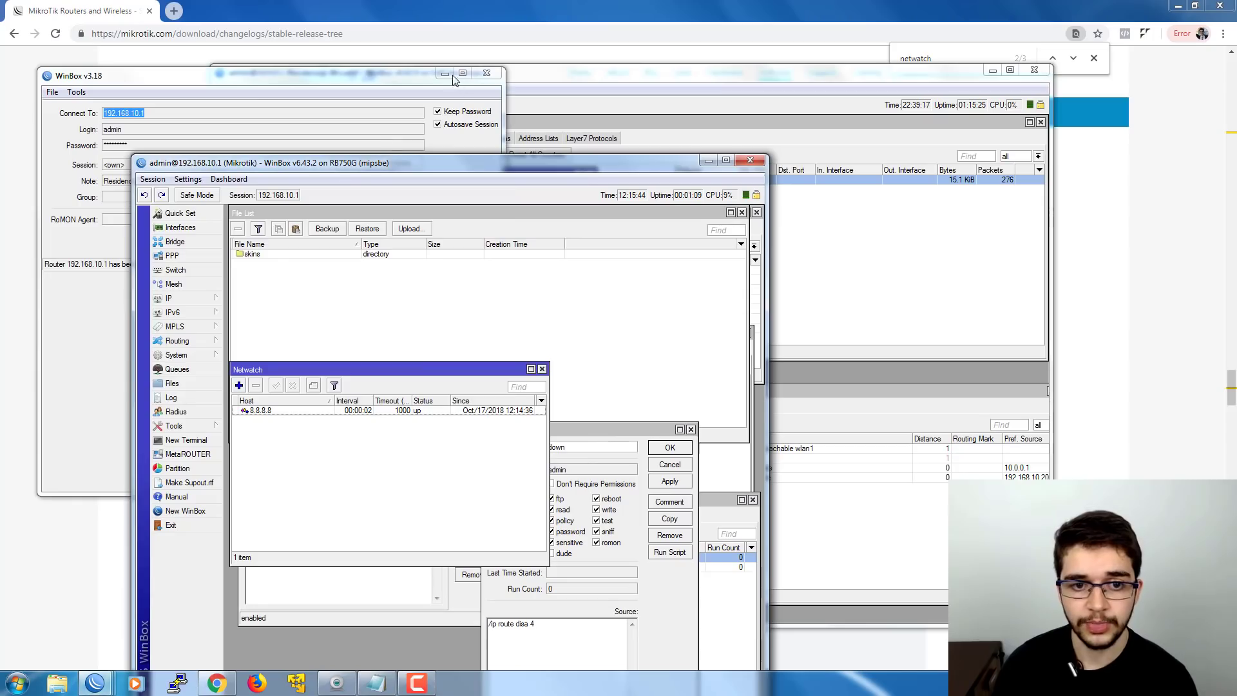
click(451, 74)
drag(422, 168, 433, 62)
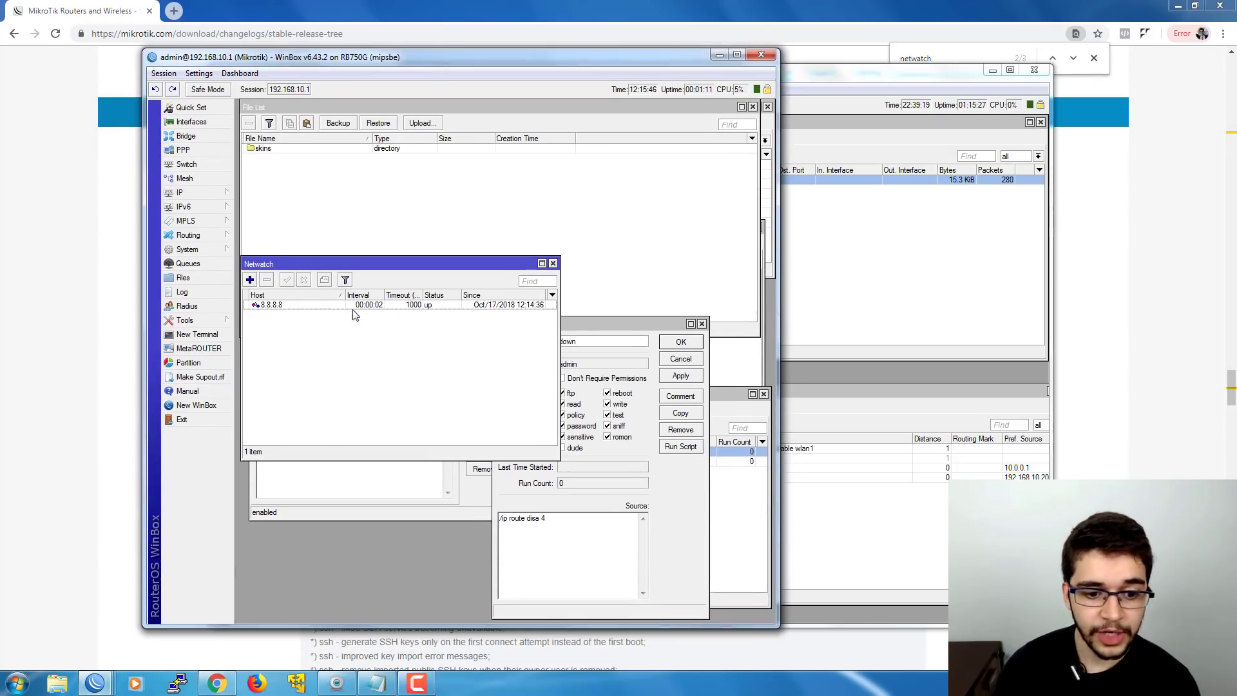
- Review the 8.8.8.8 monitor's Down and General tabs, then cancel
double_click(333, 306)
click(302, 362)
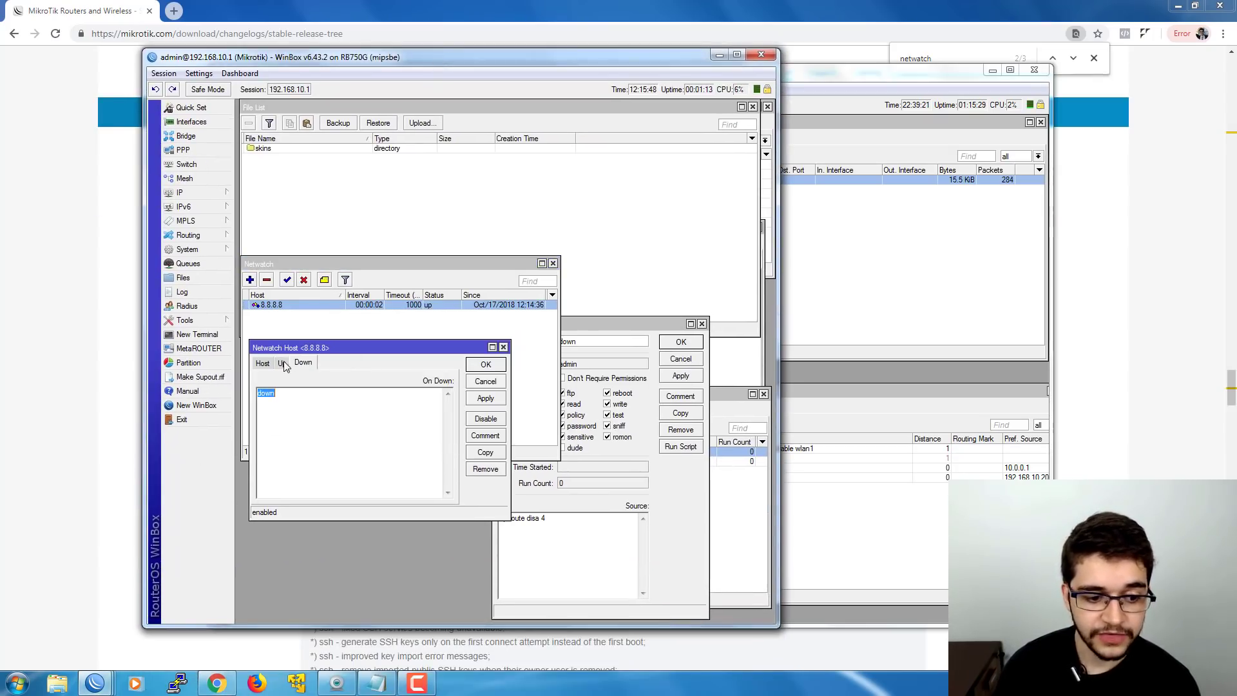
click(262, 363)
click(485, 380)
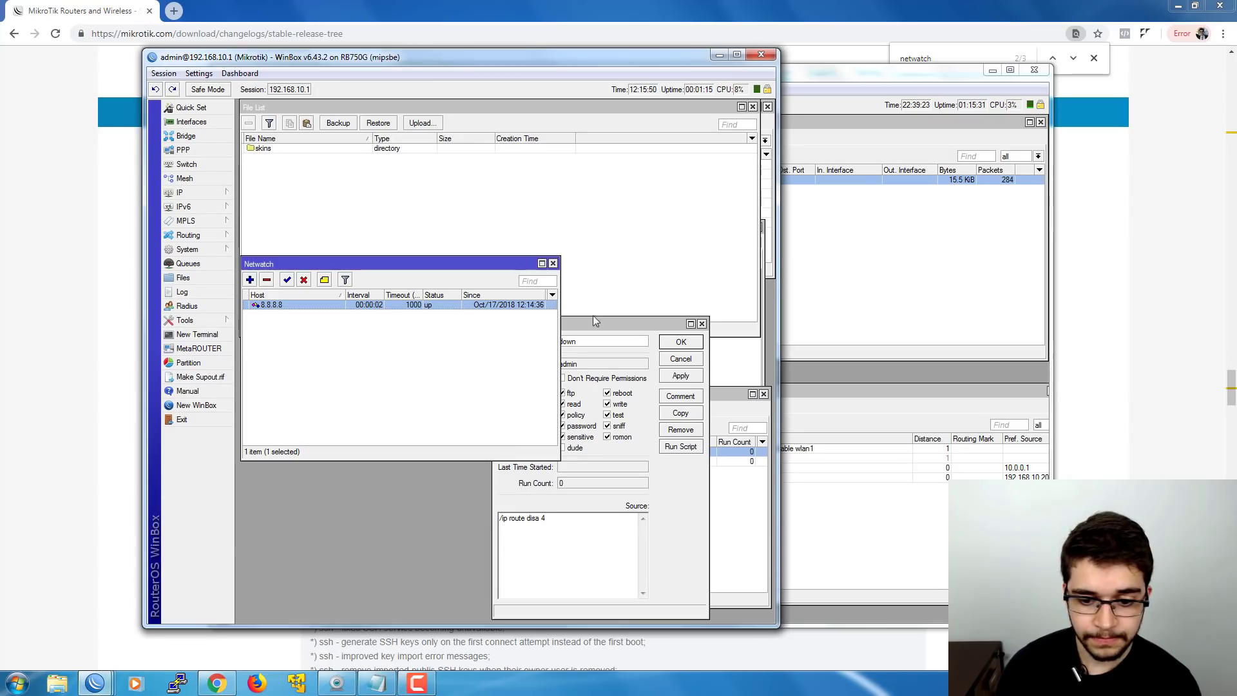
- Close the down script's settings and the File List
drag(606, 330, 461, 317)
click(535, 346)
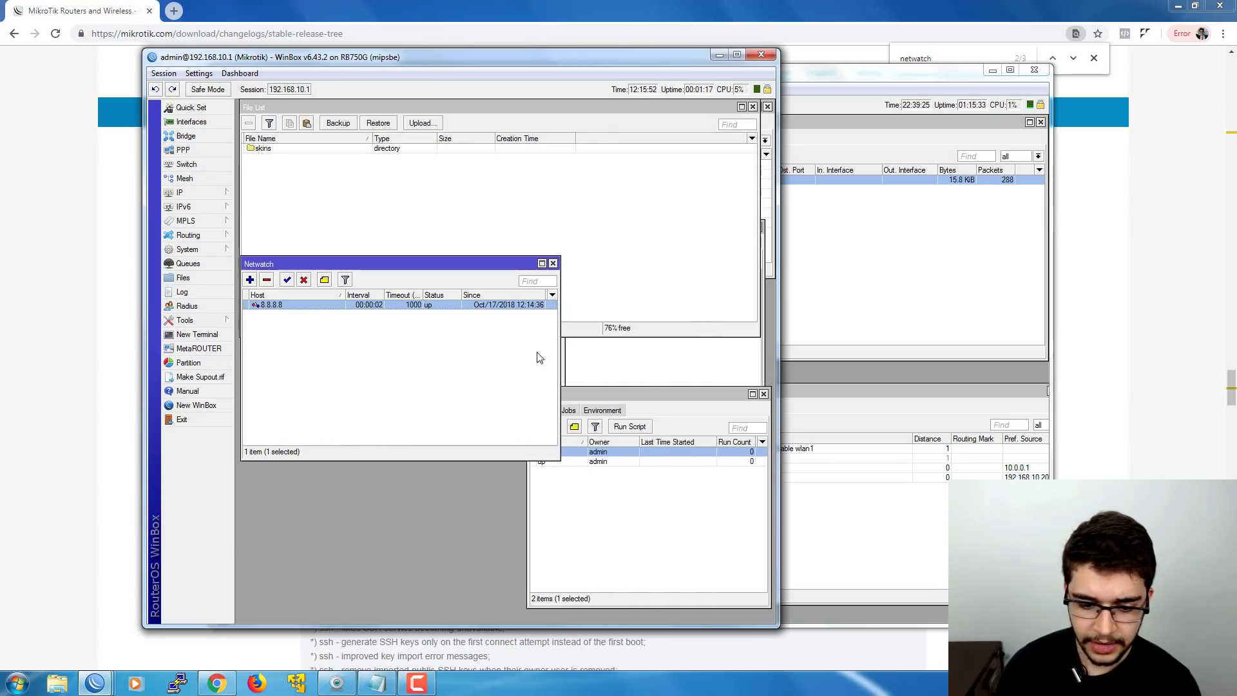
drag(423, 260, 408, 357)
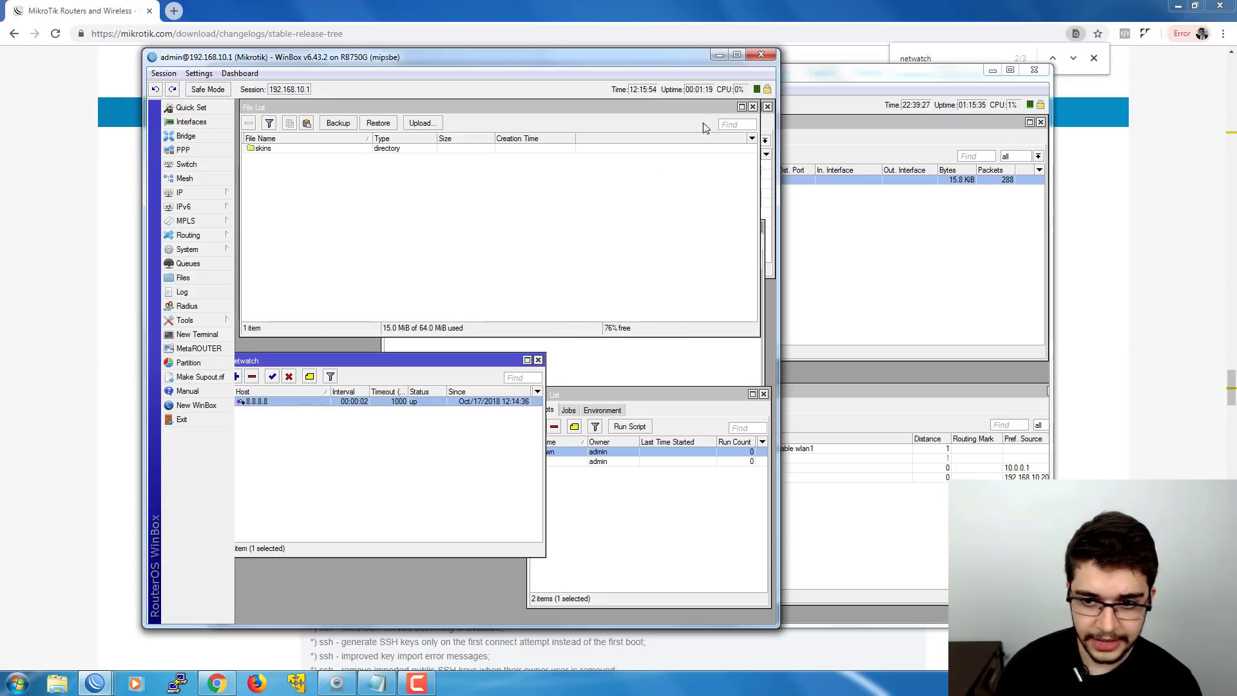
click(752, 108)
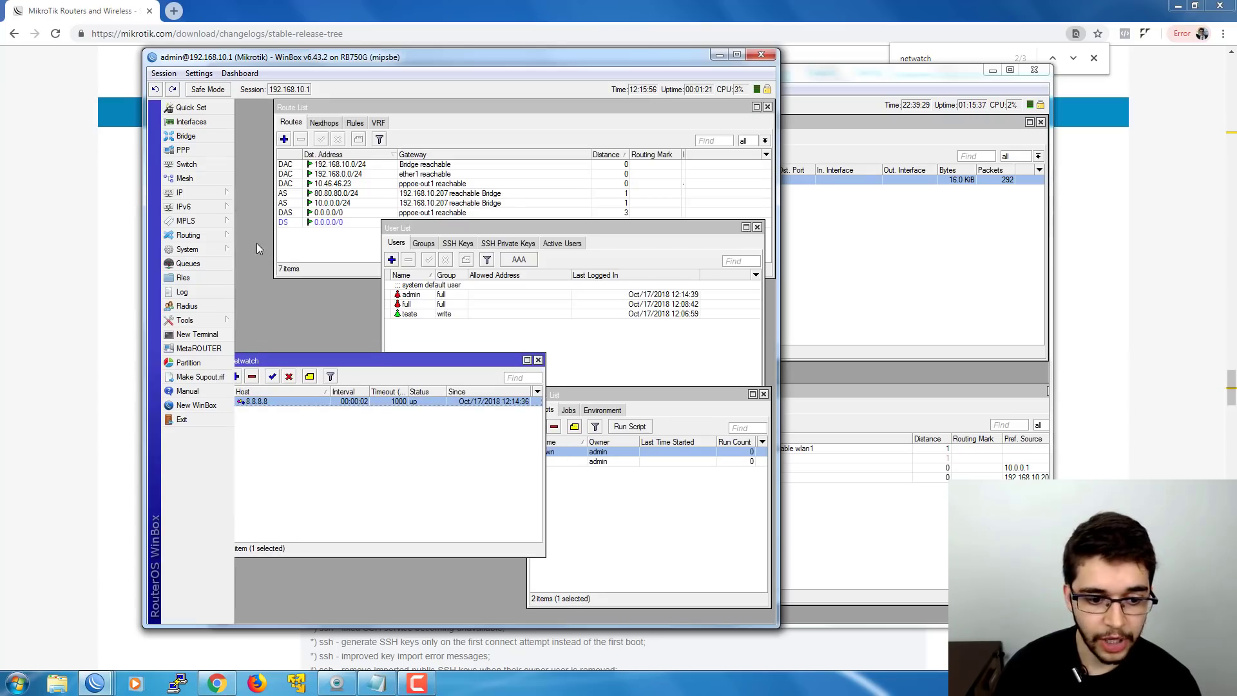
- Review the 8.8.8.8 host's Up/Down scripts and the down and up scripts without changes
double_click(328, 401)
click(281, 363)
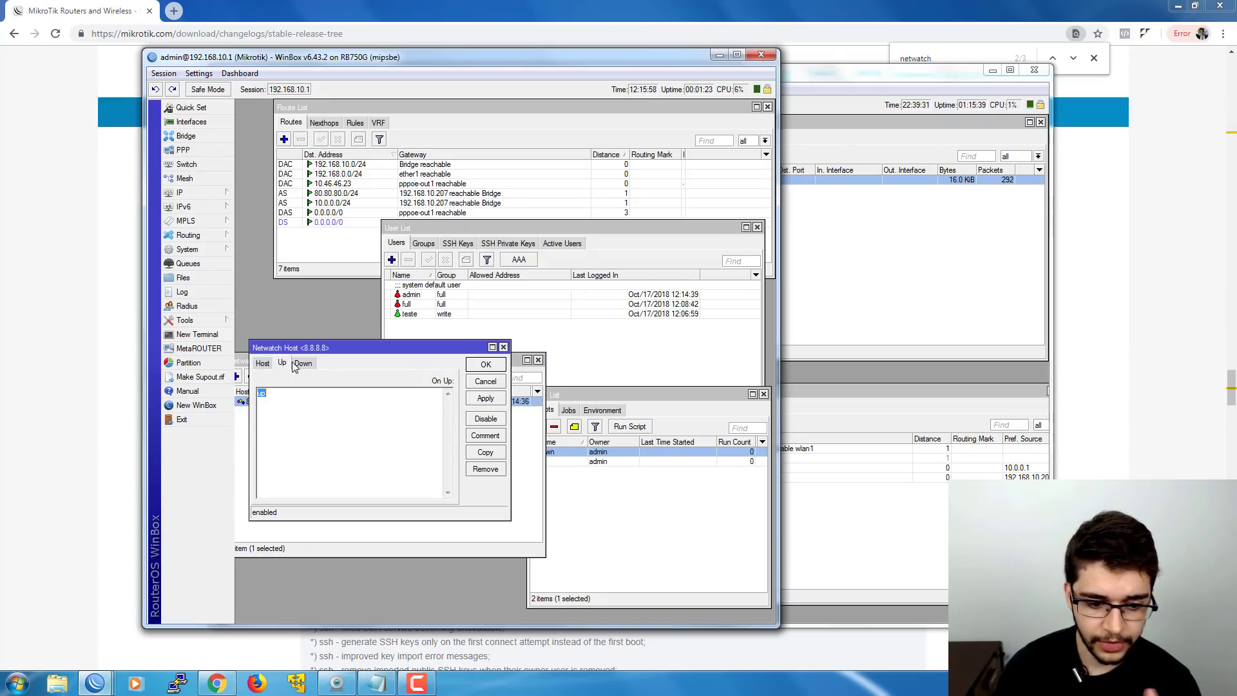
click(303, 362)
click(470, 380)
double_click(588, 451)
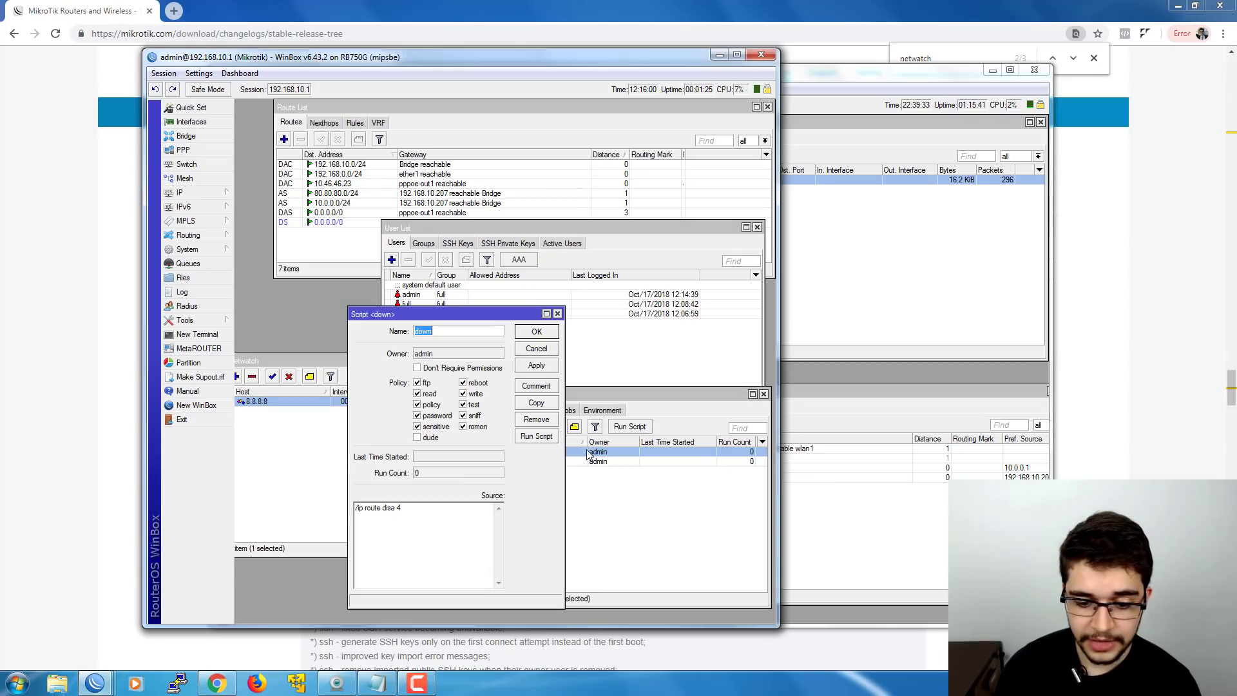
click(536, 348)
double_click(569, 461)
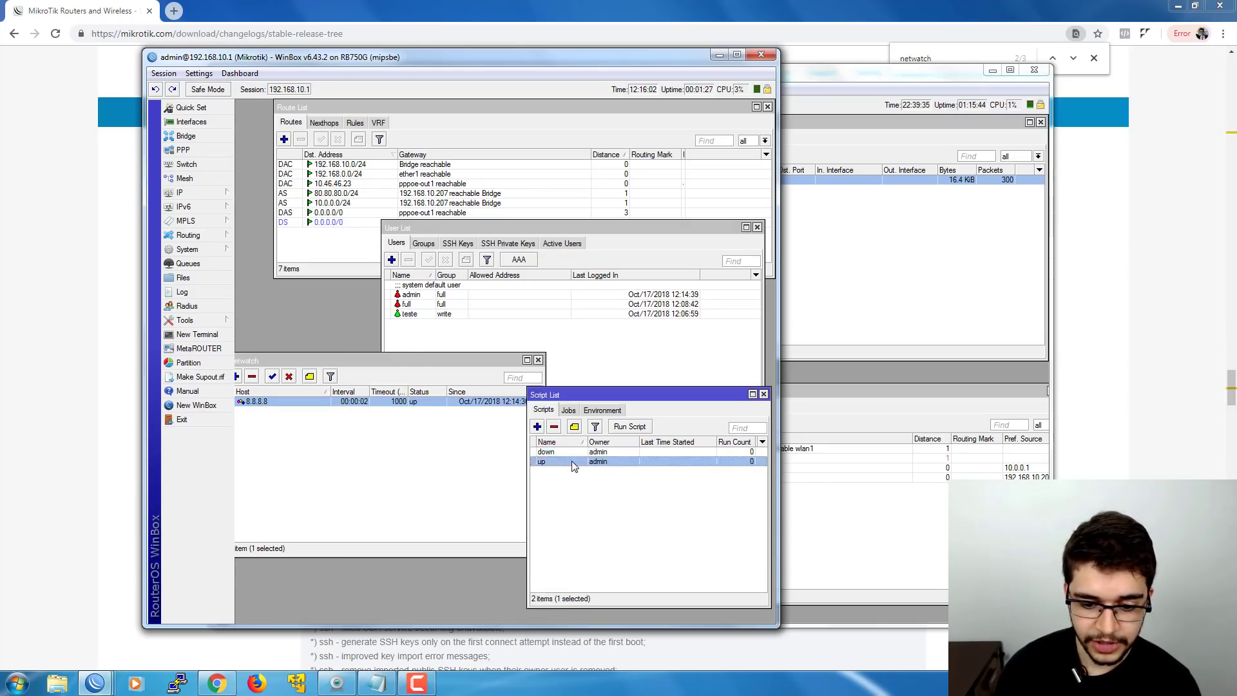
click(537, 348)
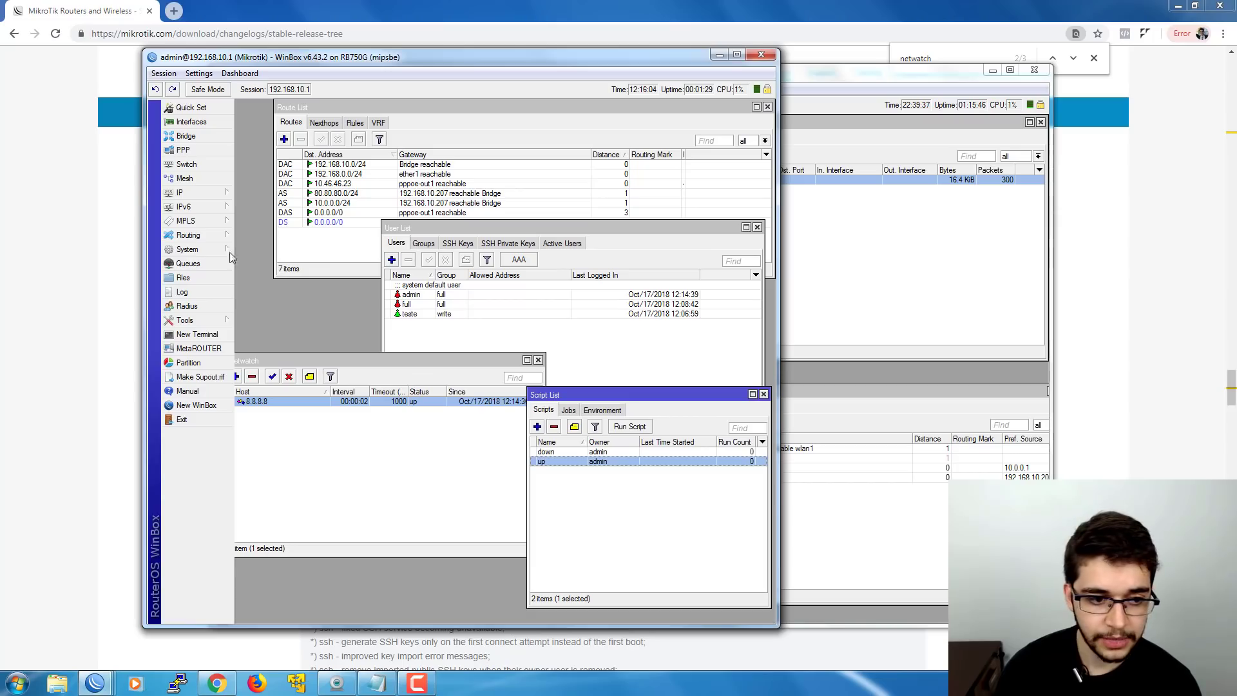
- In IP > Firewall, enable the output drop rule, then disable it again
click(193, 193)
click(284, 307)
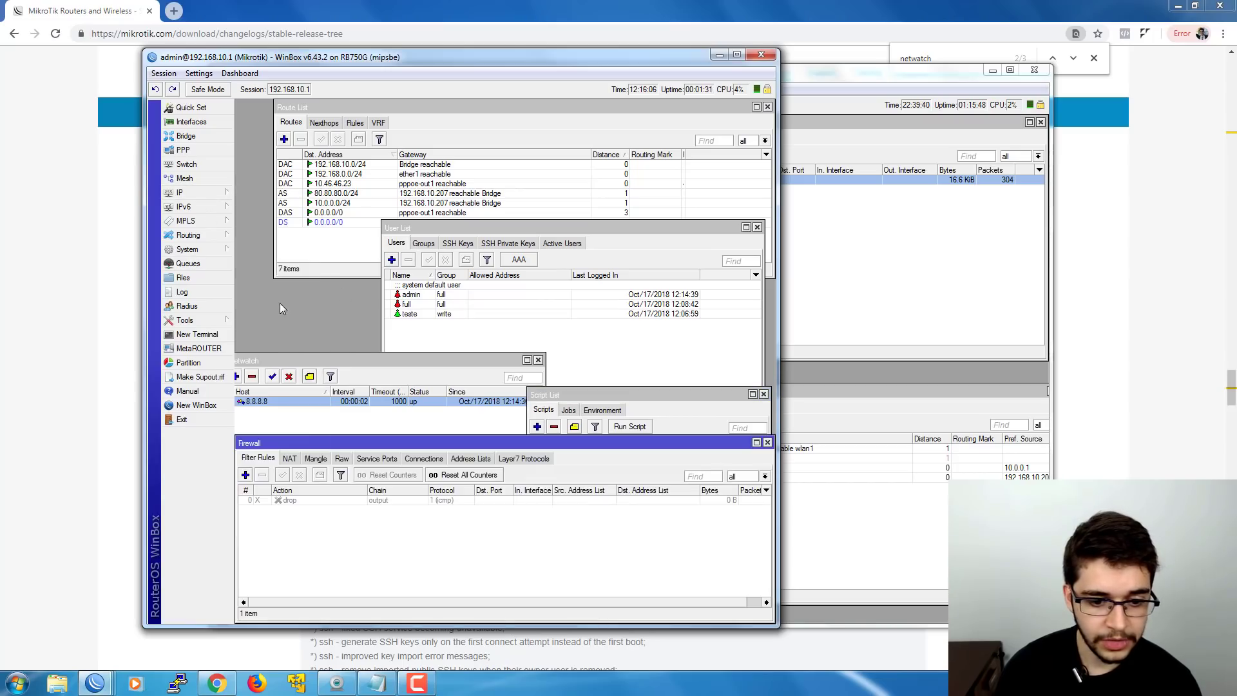
click(285, 500)
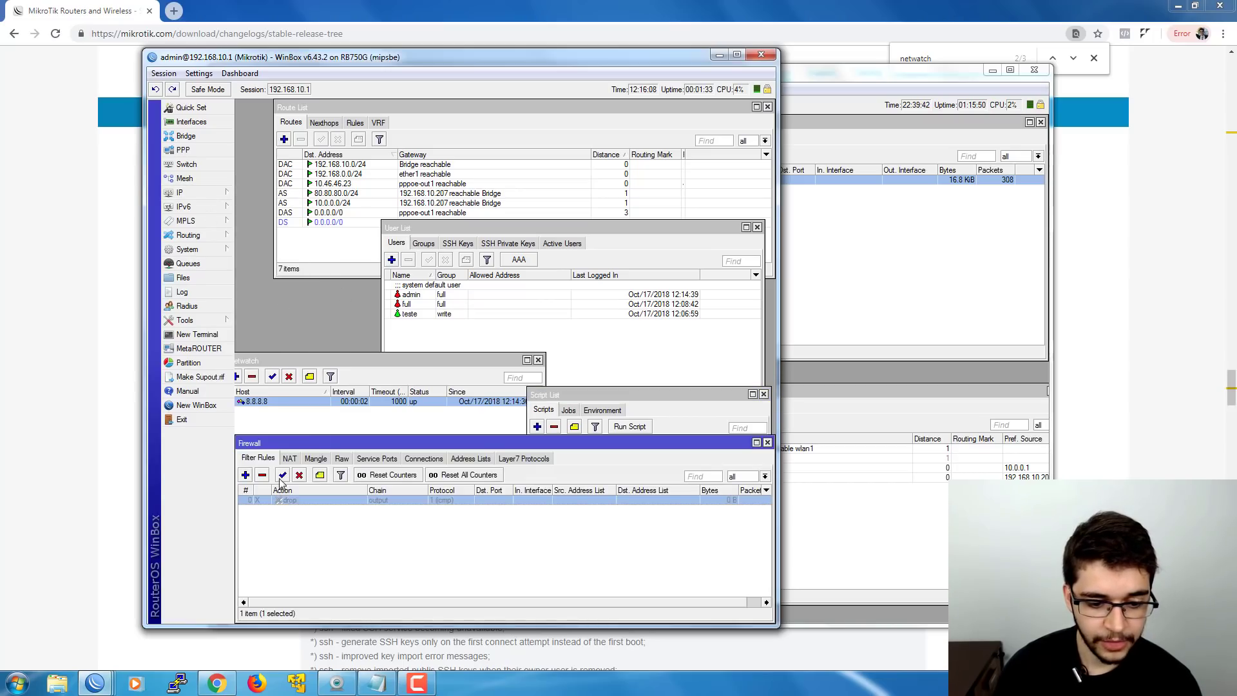
click(283, 474)
drag(312, 448, 324, 534)
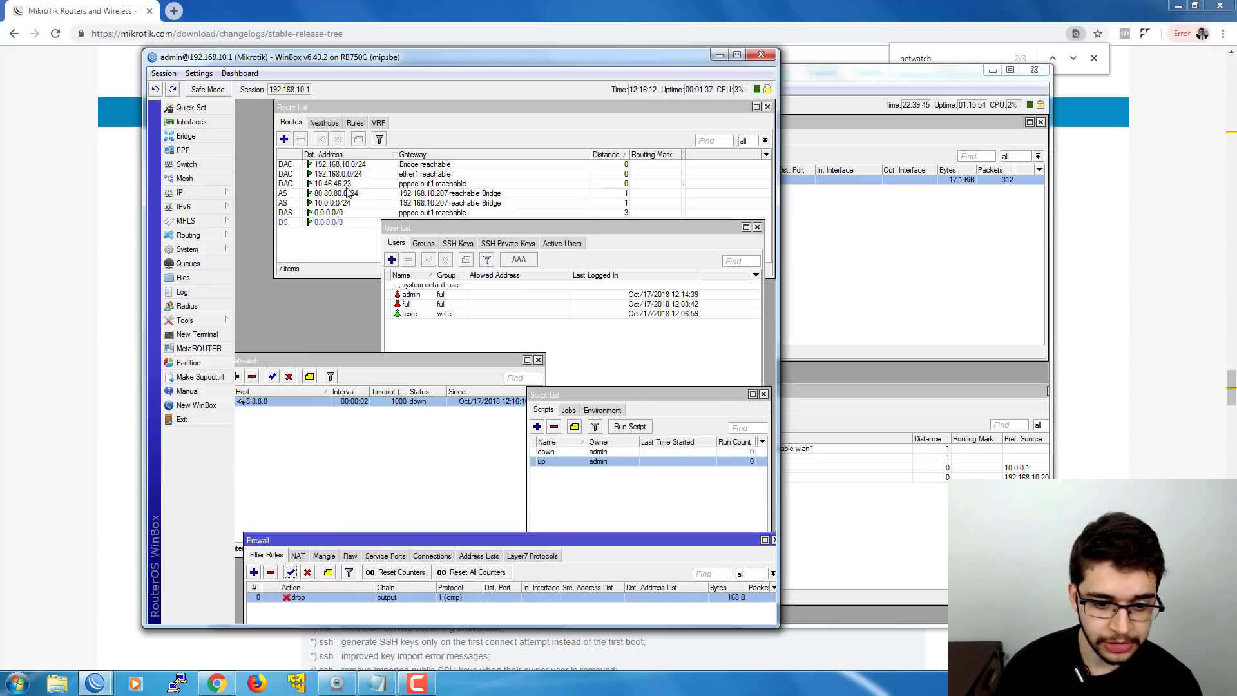
click(307, 573)
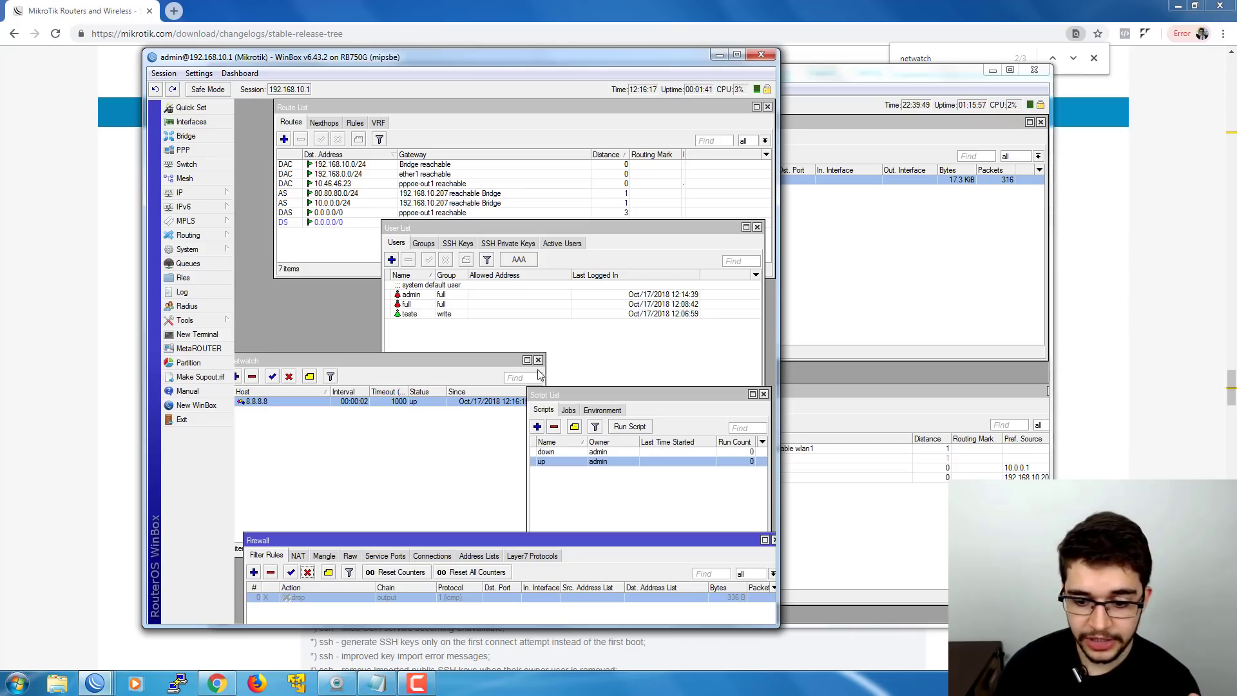
- Open the down script's settings from the Script List
click(590, 458)
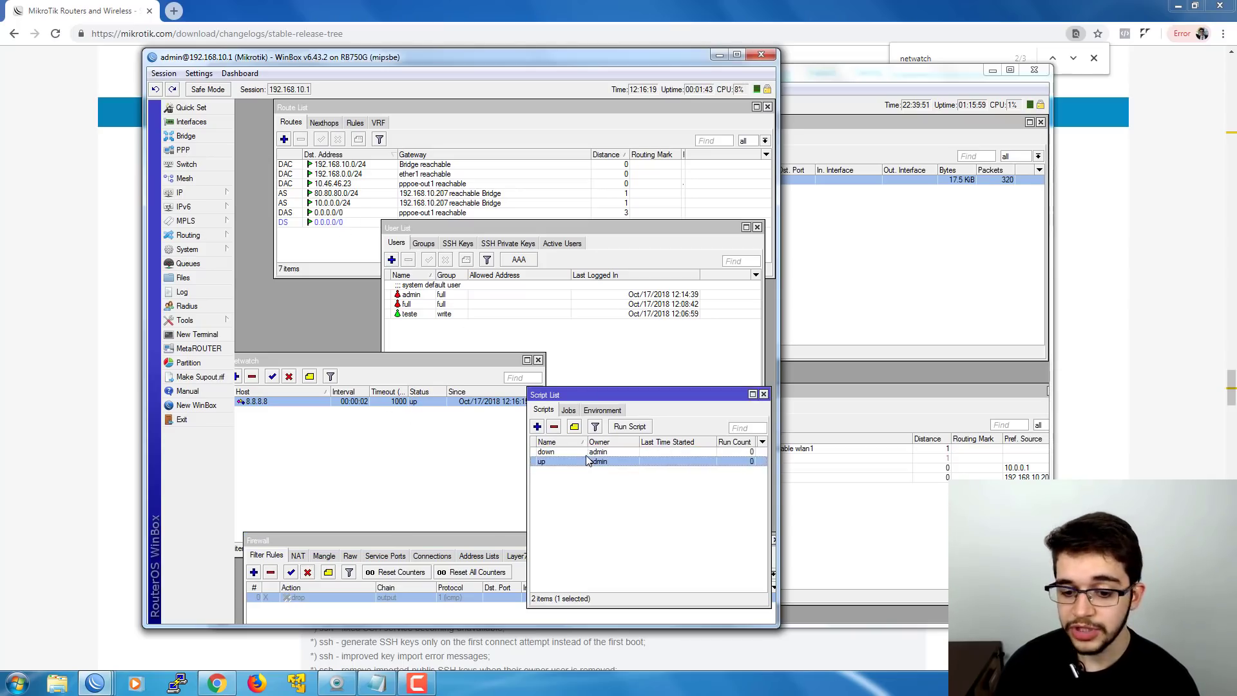
double_click(583, 453)
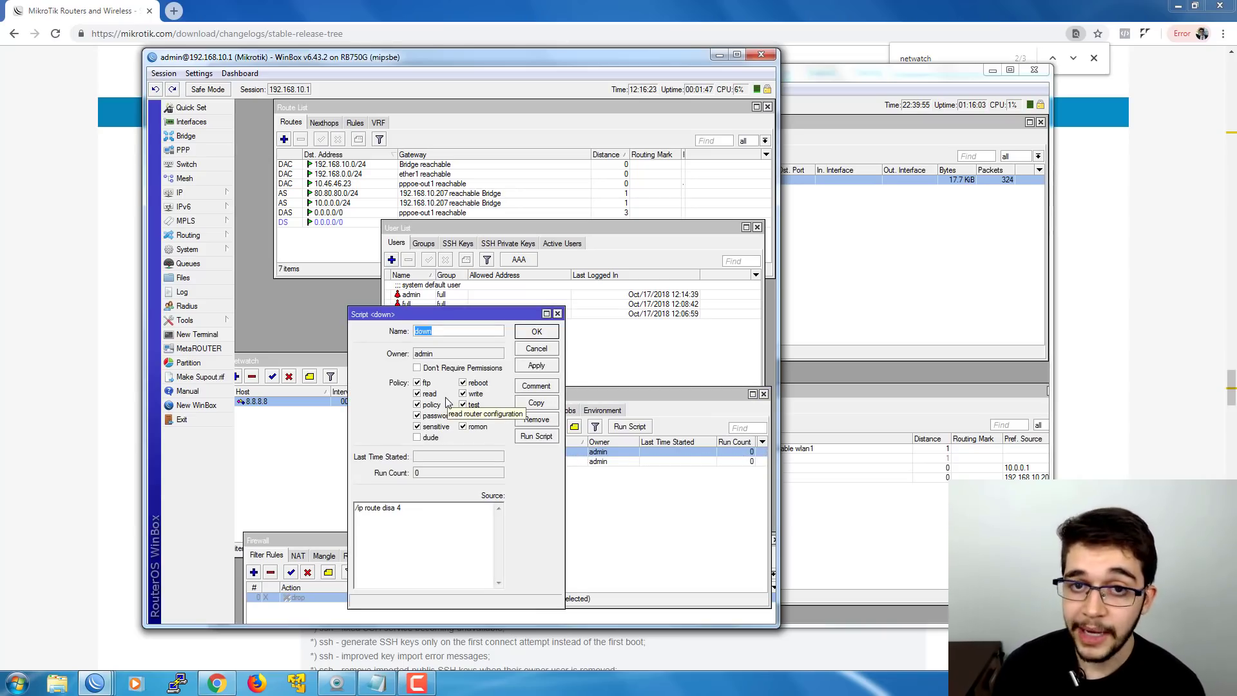
click(438, 332)
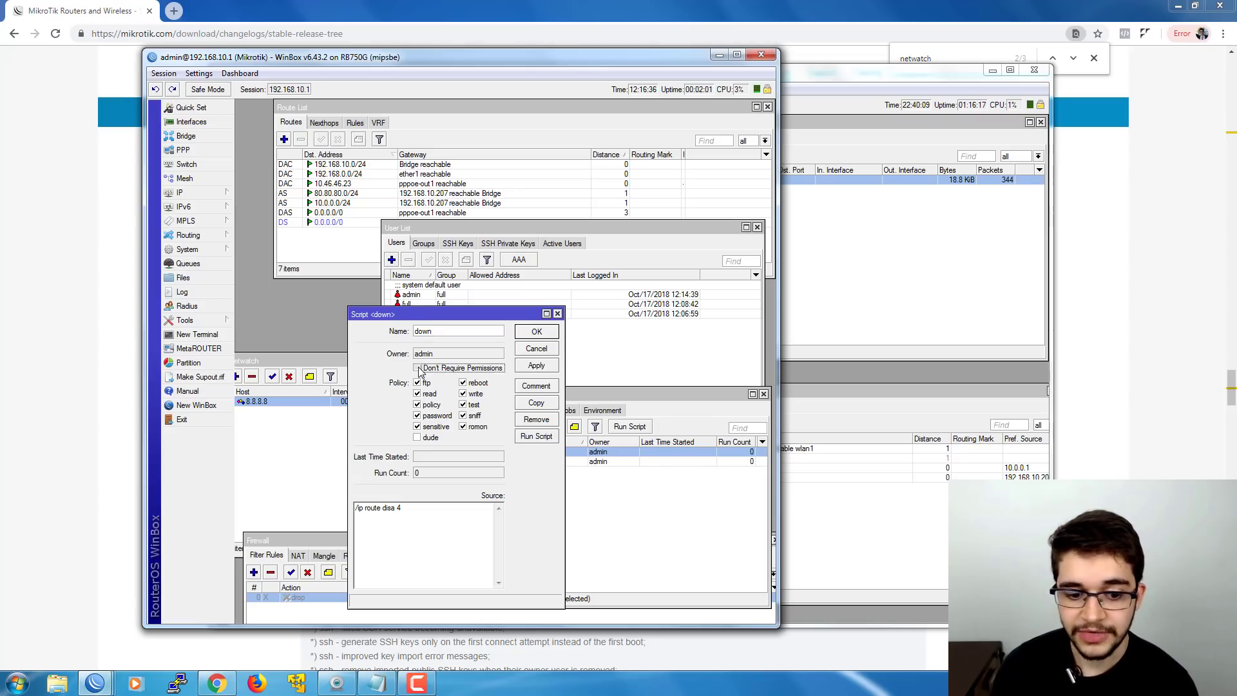
- Save the down script, then enable Don't Require Permissions on the up script and save
click(534, 332)
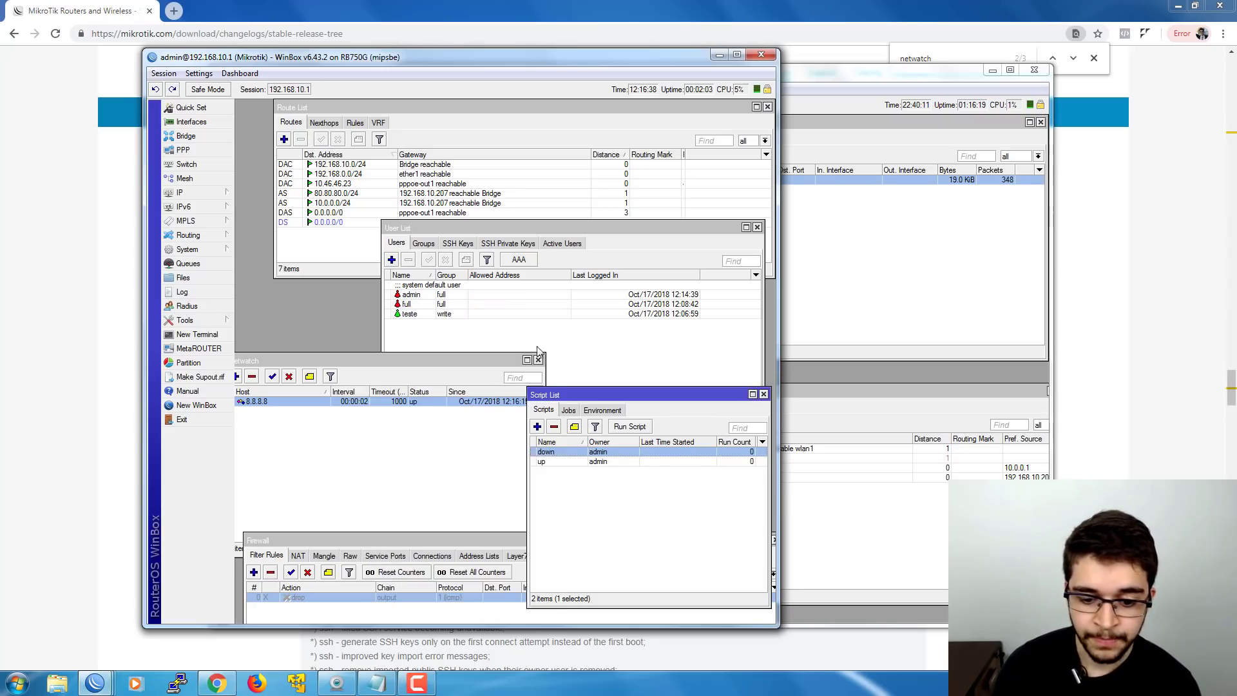
double_click(566, 461)
click(447, 368)
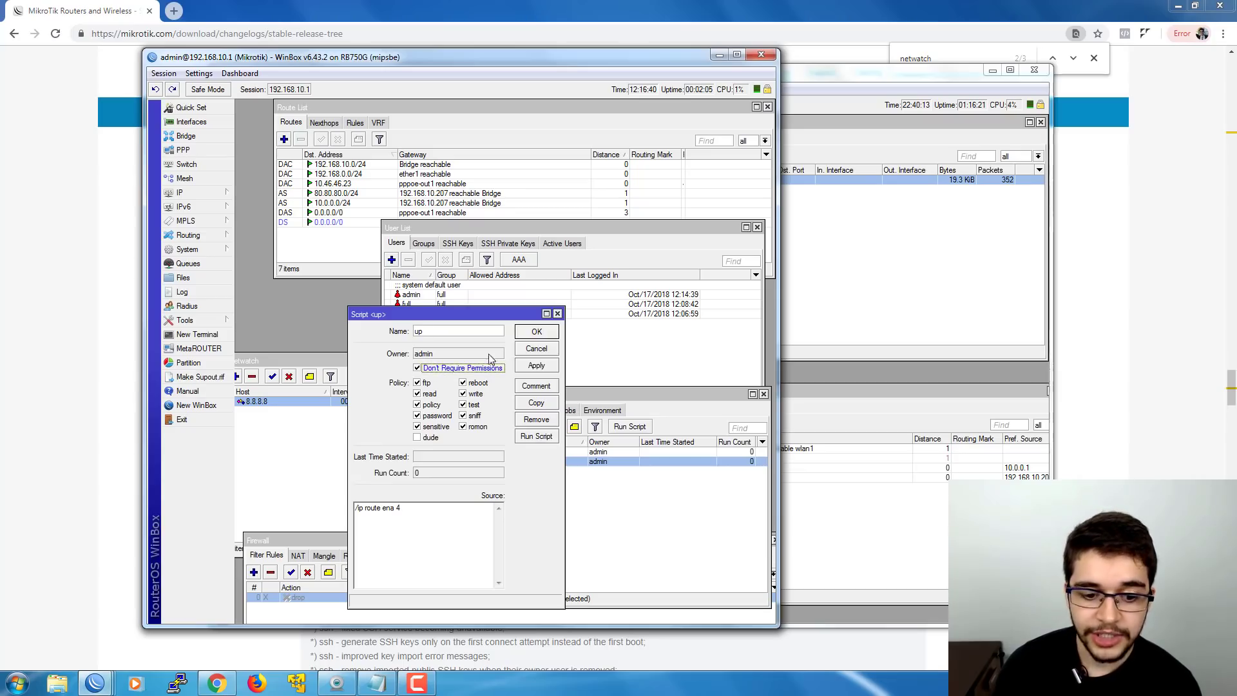
click(537, 331)
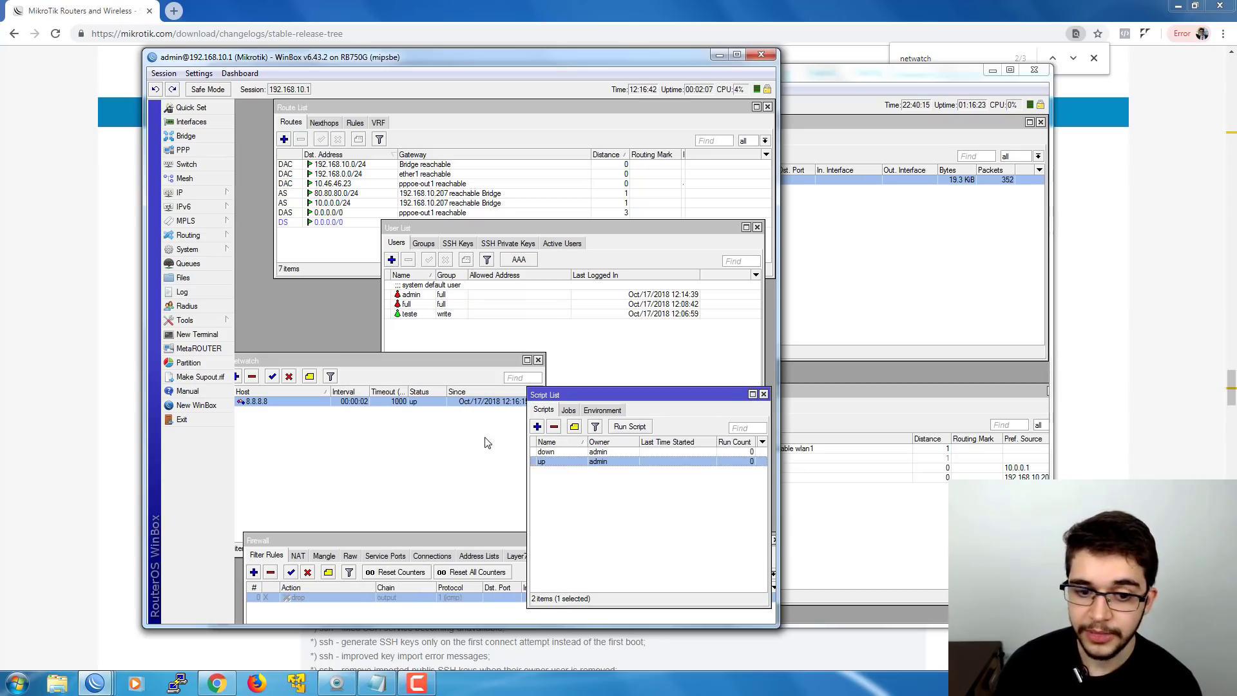
- Re-enable the output drop rule briefly, then disable it again
drag(430, 542, 433, 533)
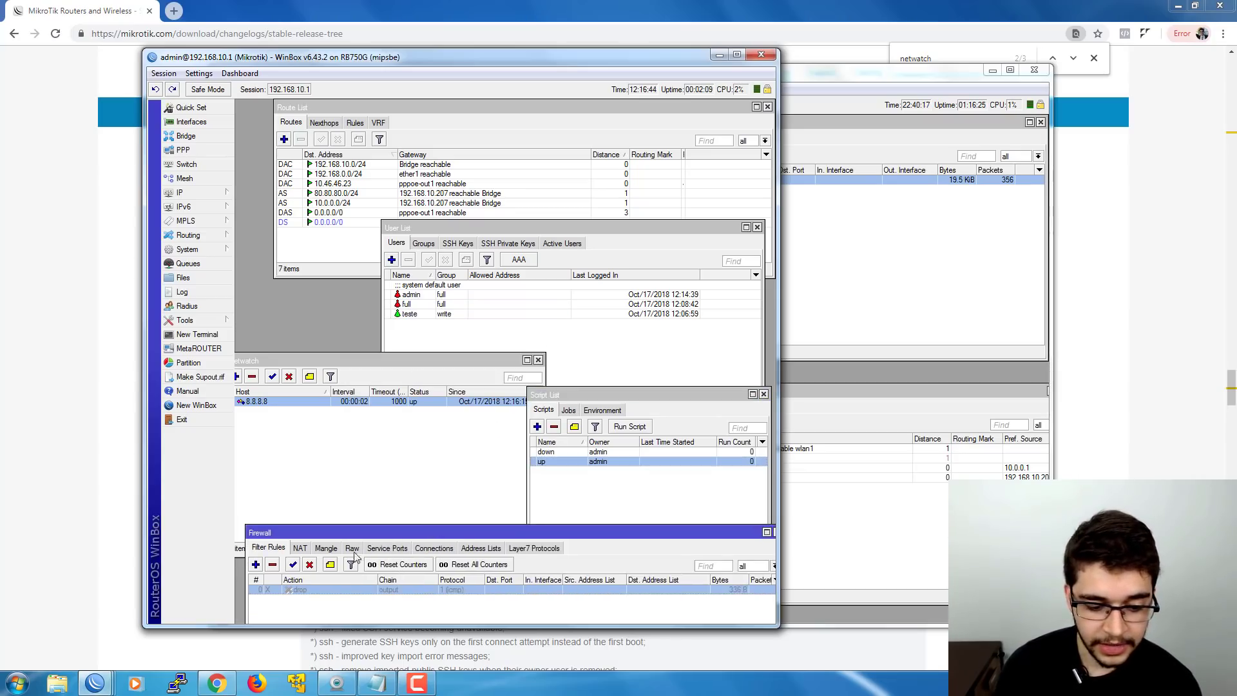
click(293, 565)
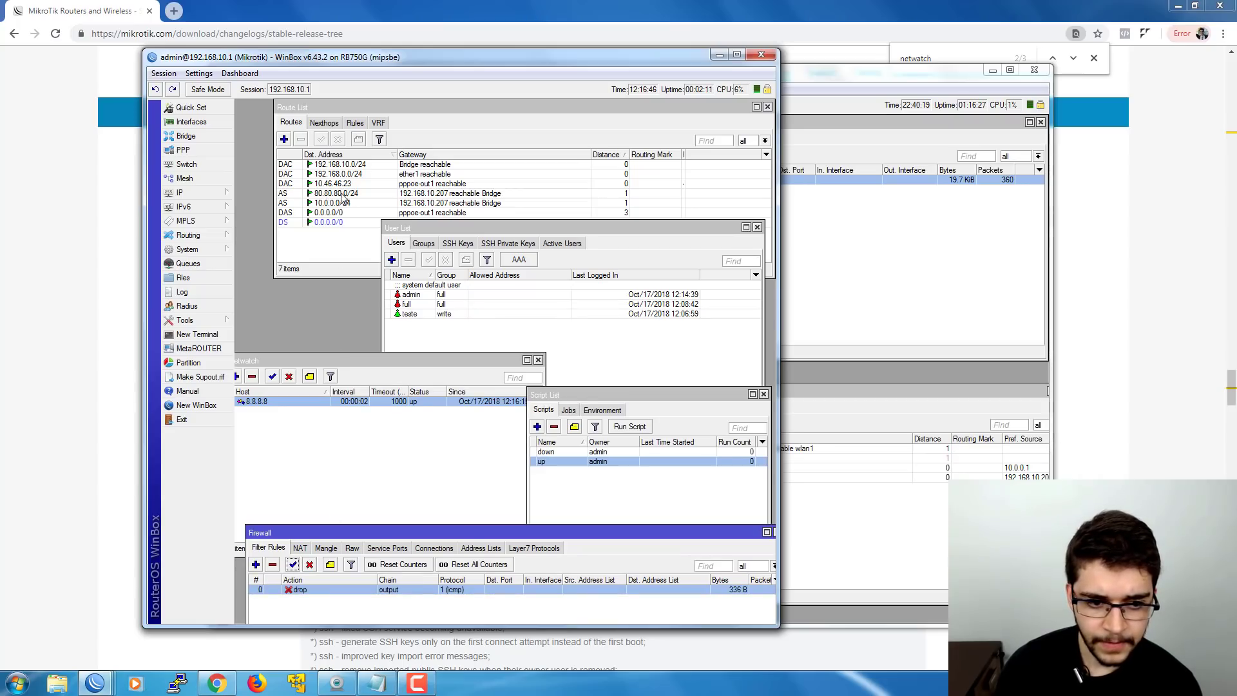
click(310, 565)
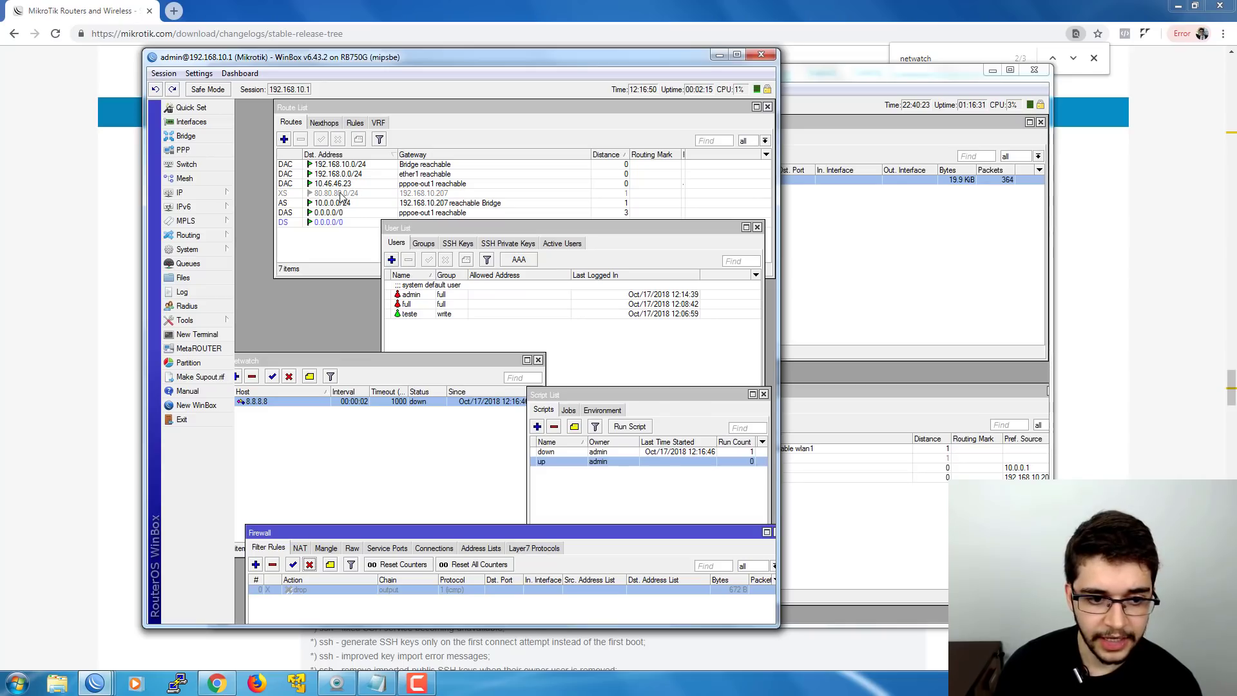
- Open the up script and select its /ip route ena 4 source text
double_click(563, 460)
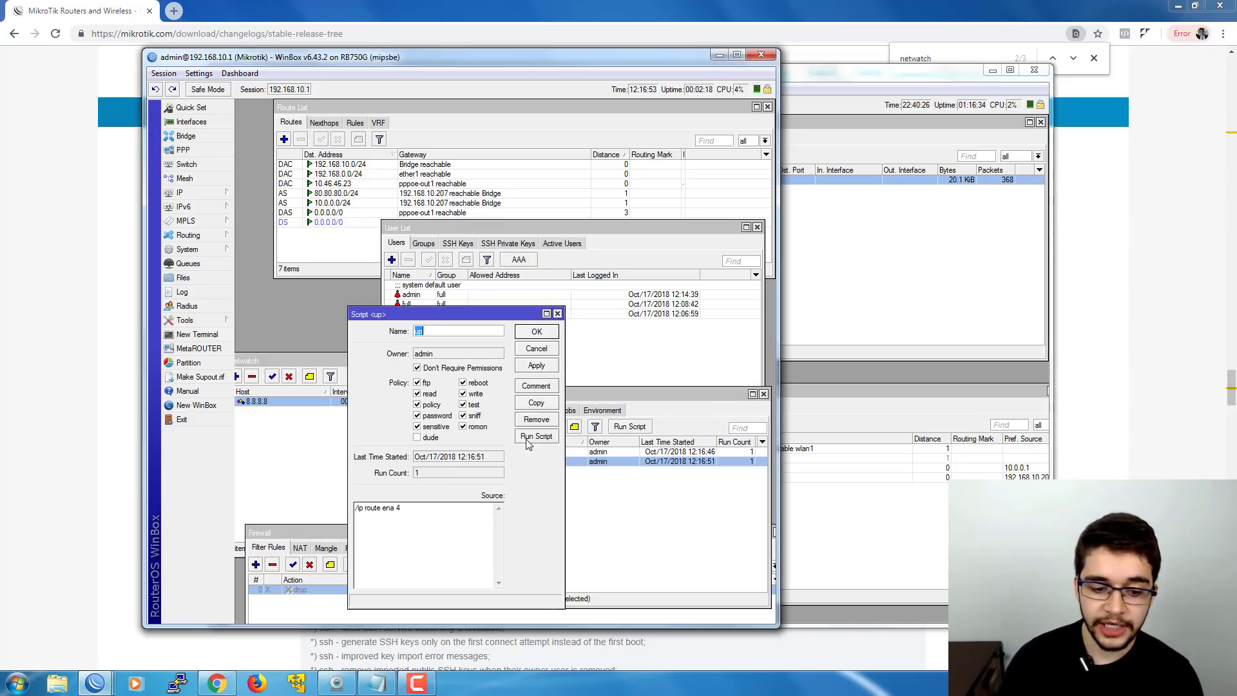
click(454, 520)
key(ctrl+a)
click(381, 513)
key(ctrl+a)
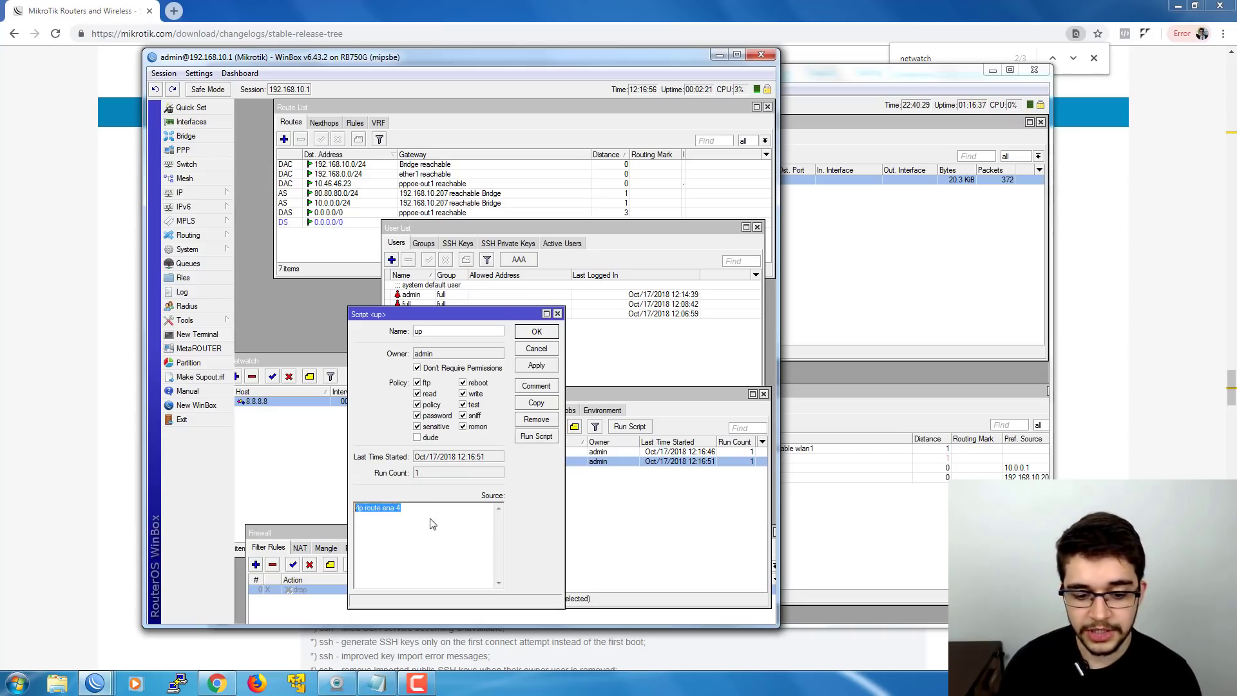
click(437, 521)
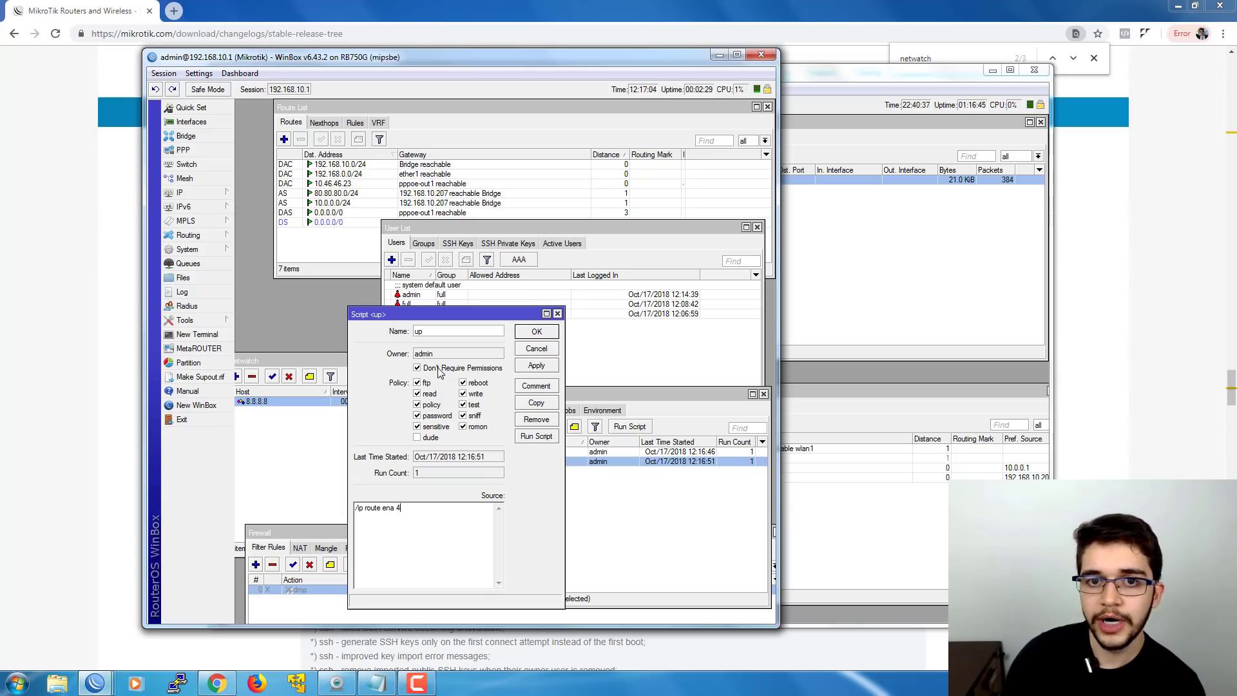
- Show the 8.8.8.8 host's On Up script name 'up' beside the up script's settings
double_click(310, 404)
click(282, 363)
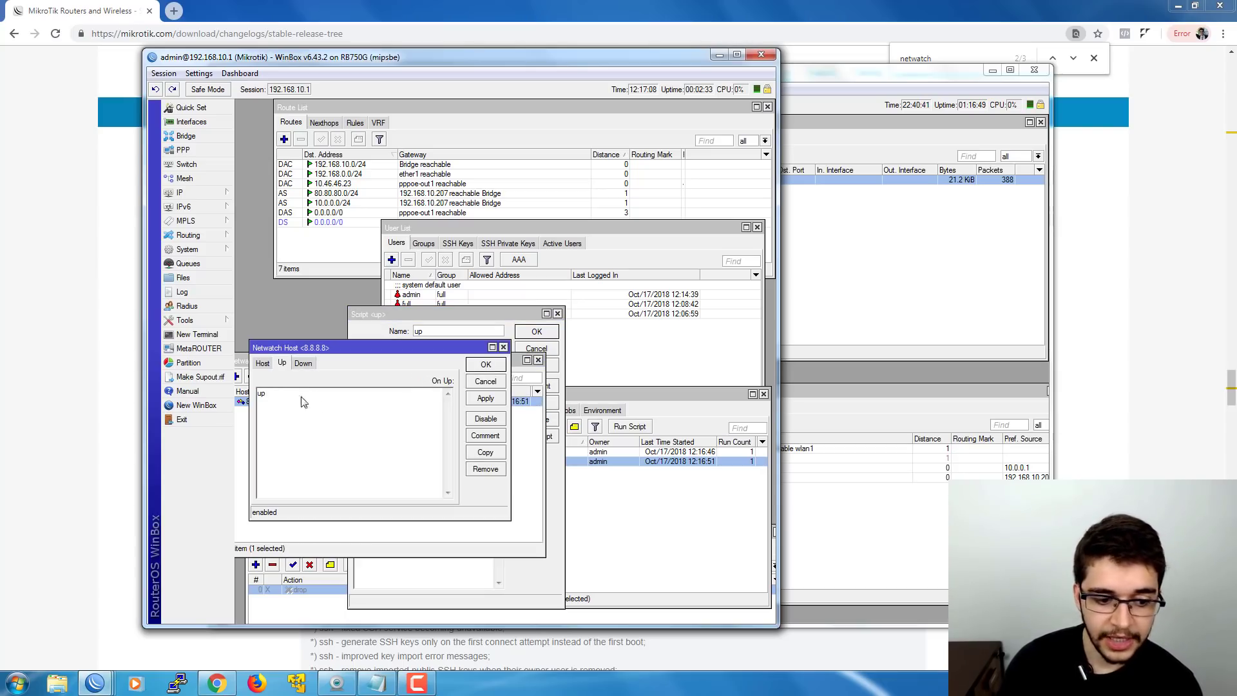
drag(303, 402, 243, 399)
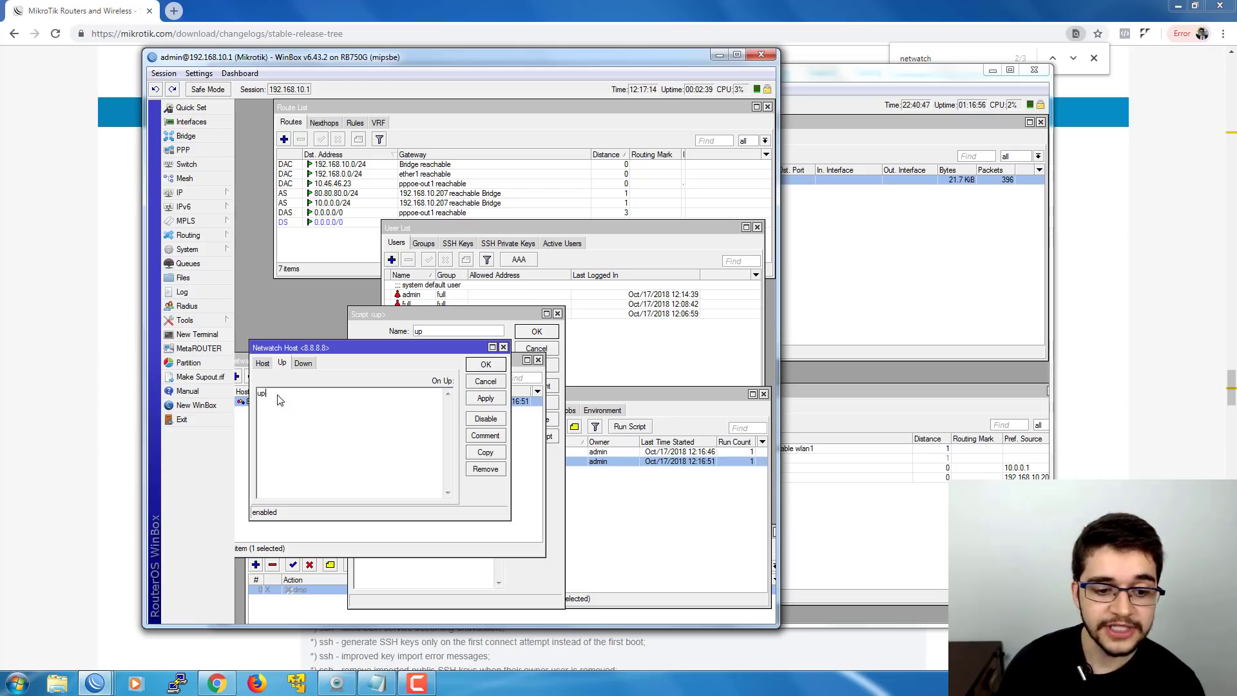
drag(410, 314, 526, 303)
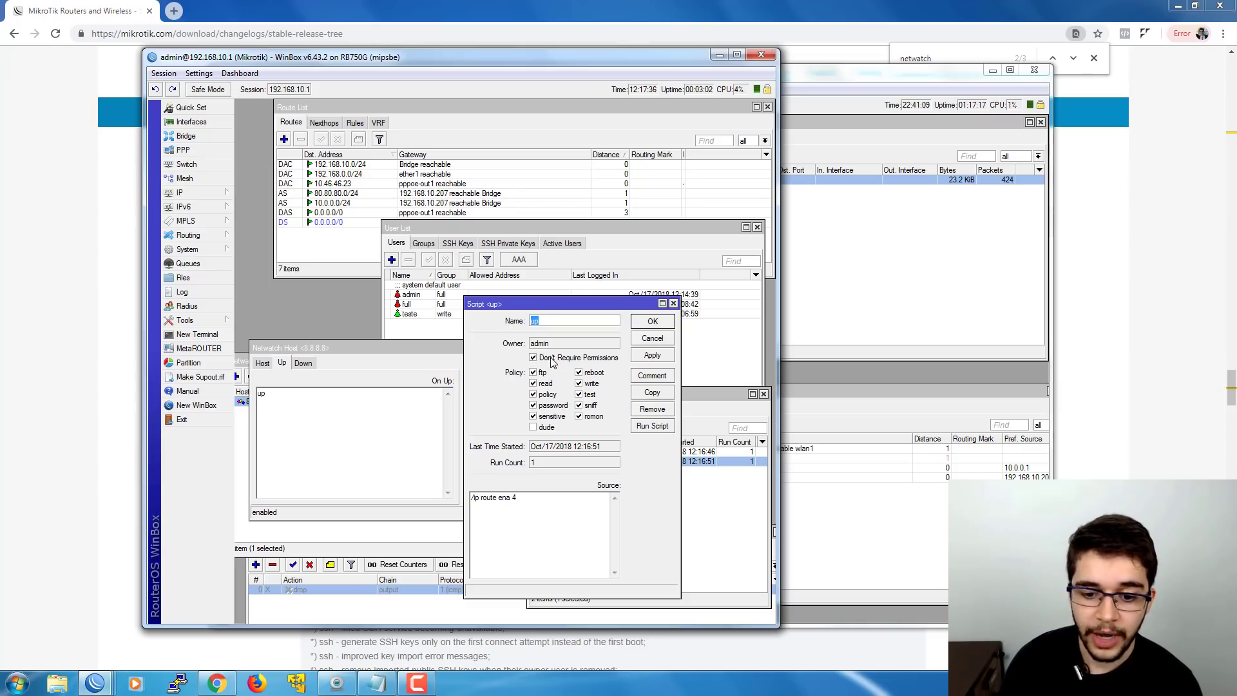
- Check the up script's Owner value, admin, then open the Tools menu
key(Tab)
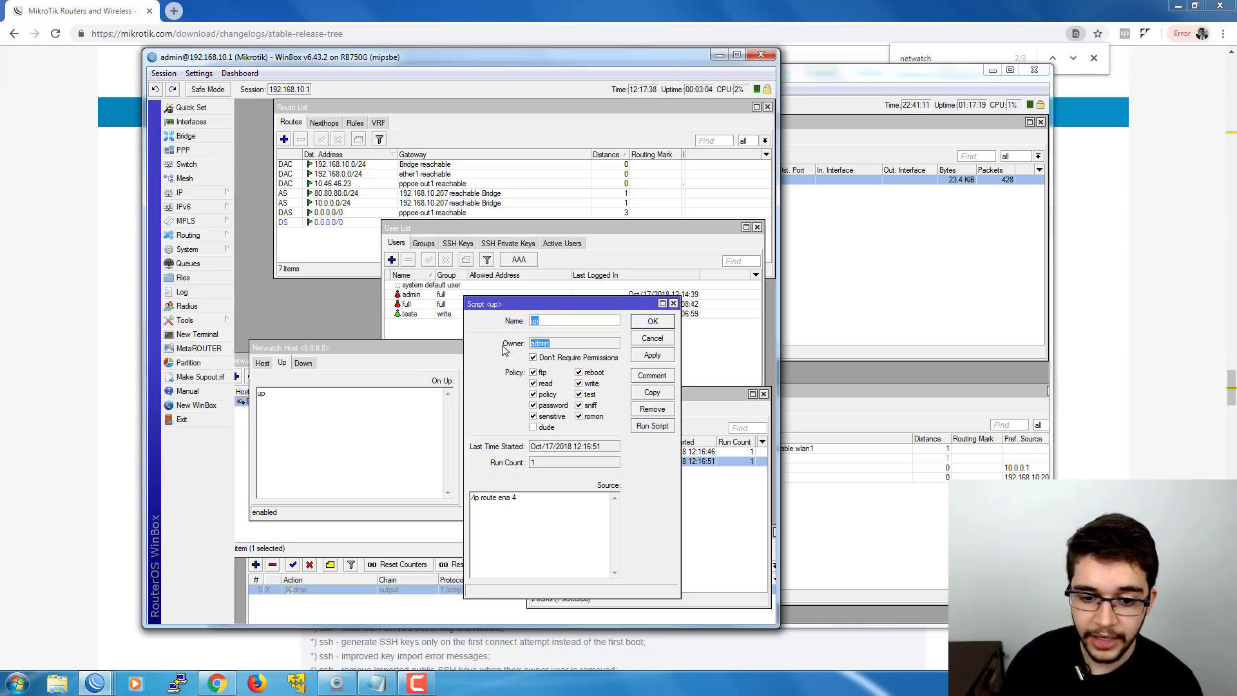
key(End)
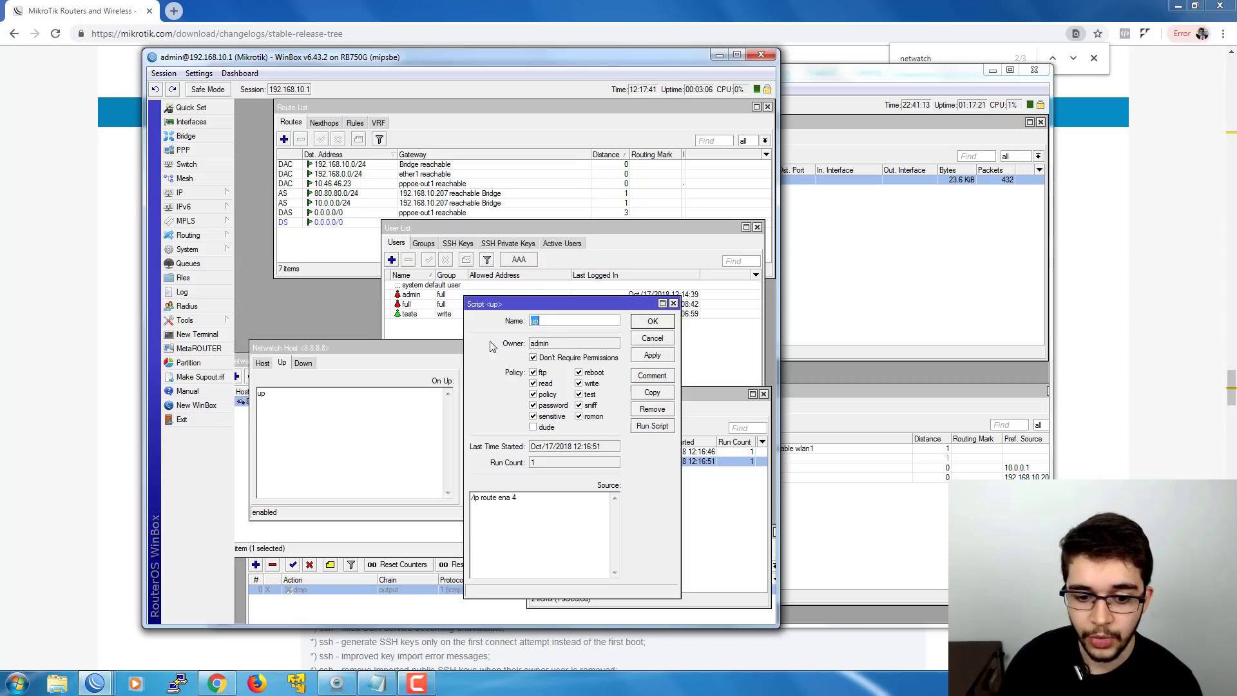
drag(566, 348, 530, 348)
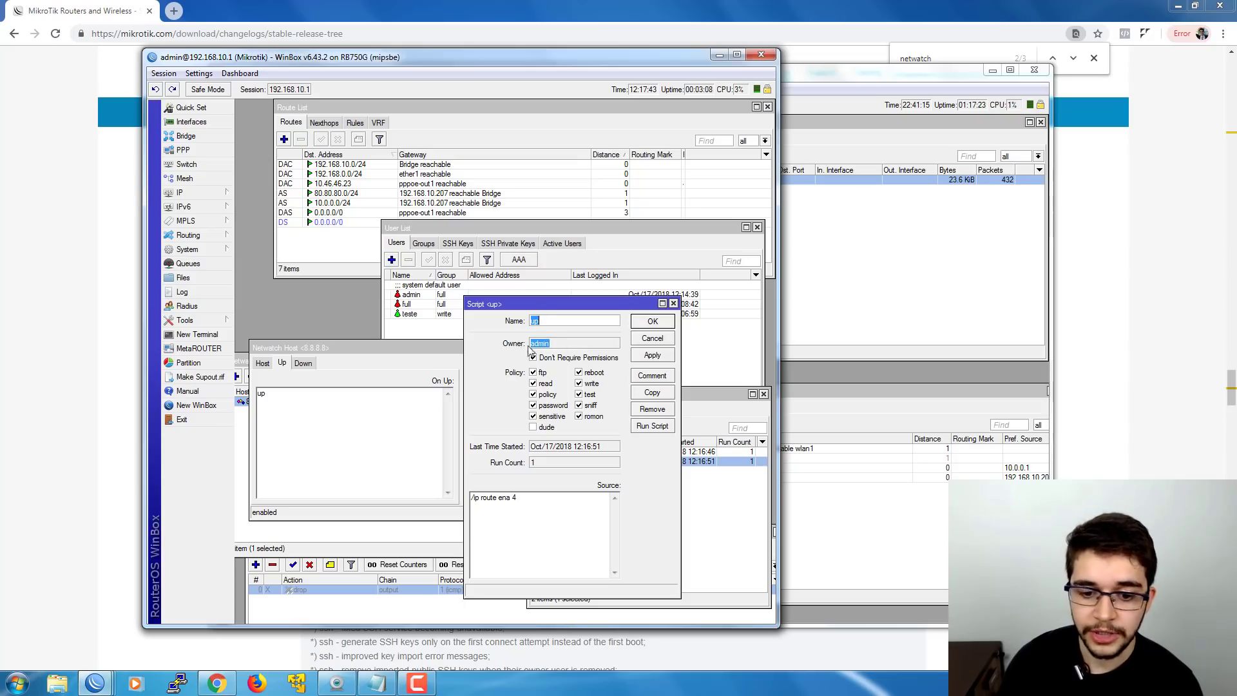
click(530, 346)
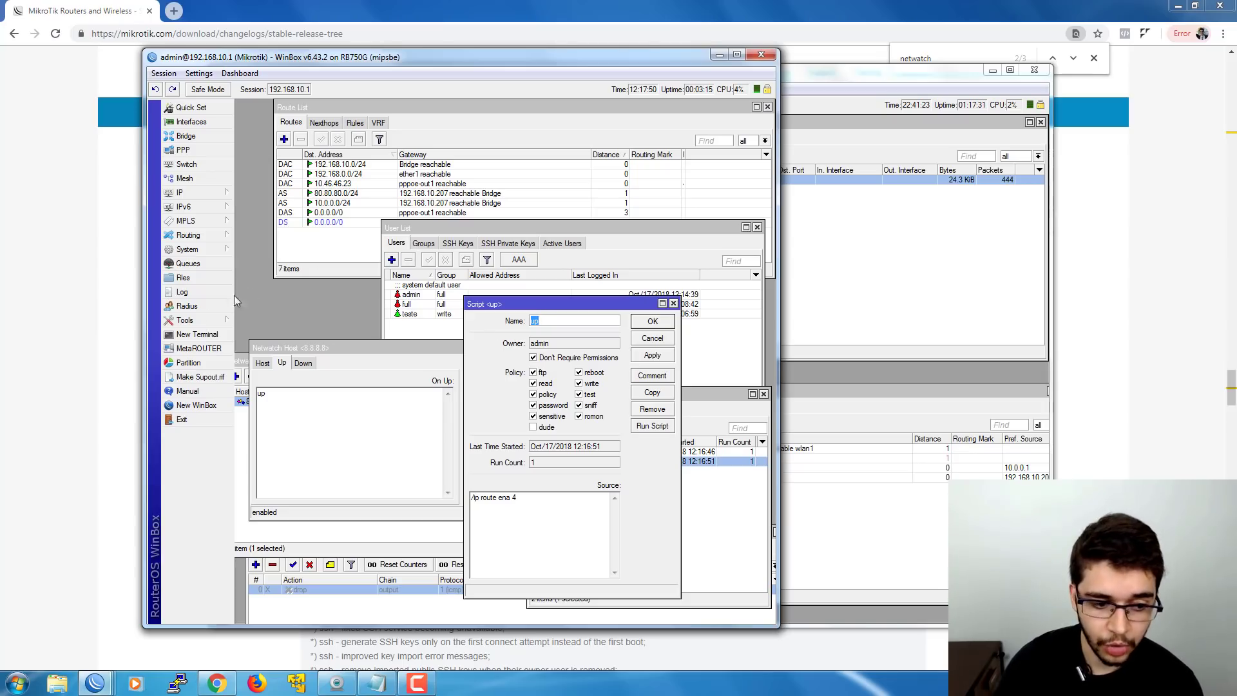
click(202, 321)
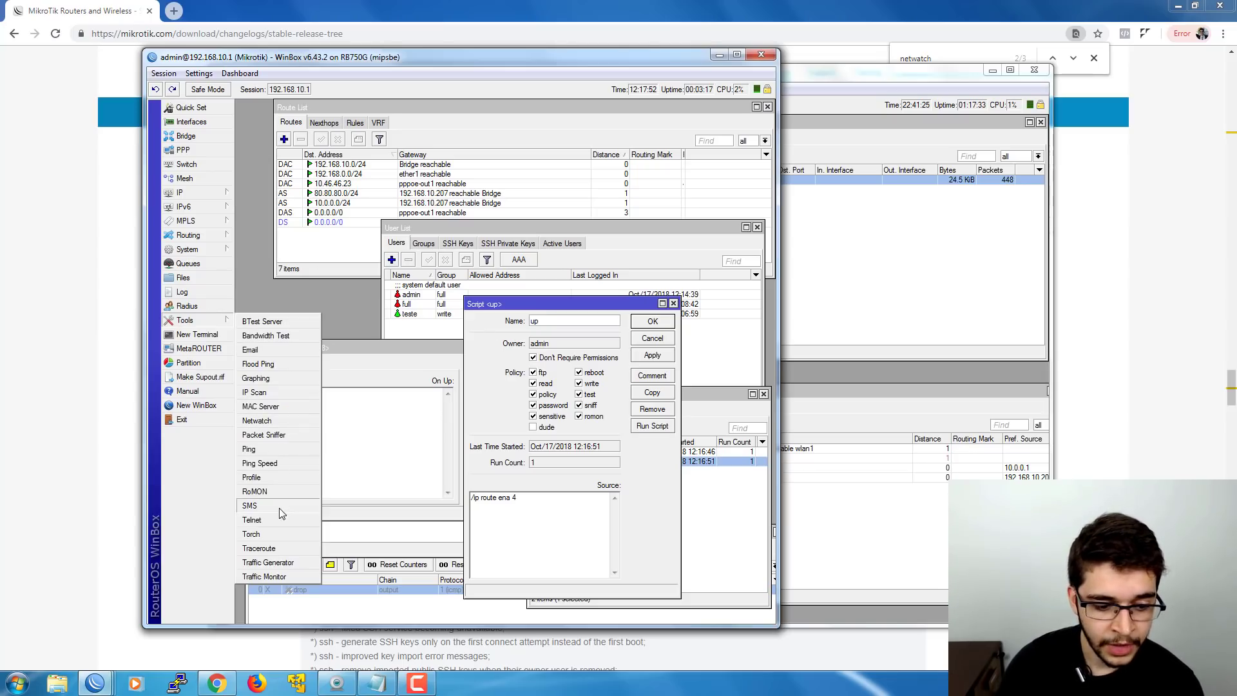
- Start and discard a new schedule in System > Scheduler, close it, and bring User List forward
click(188, 249)
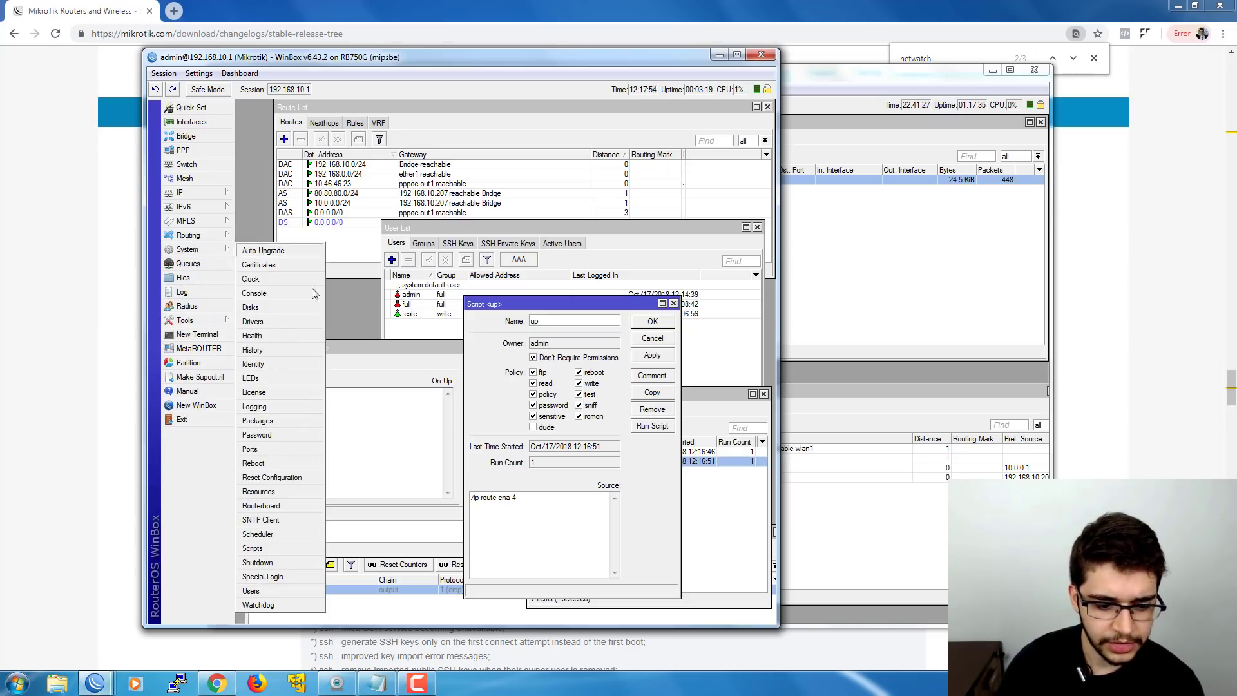
click(290, 527)
click(288, 223)
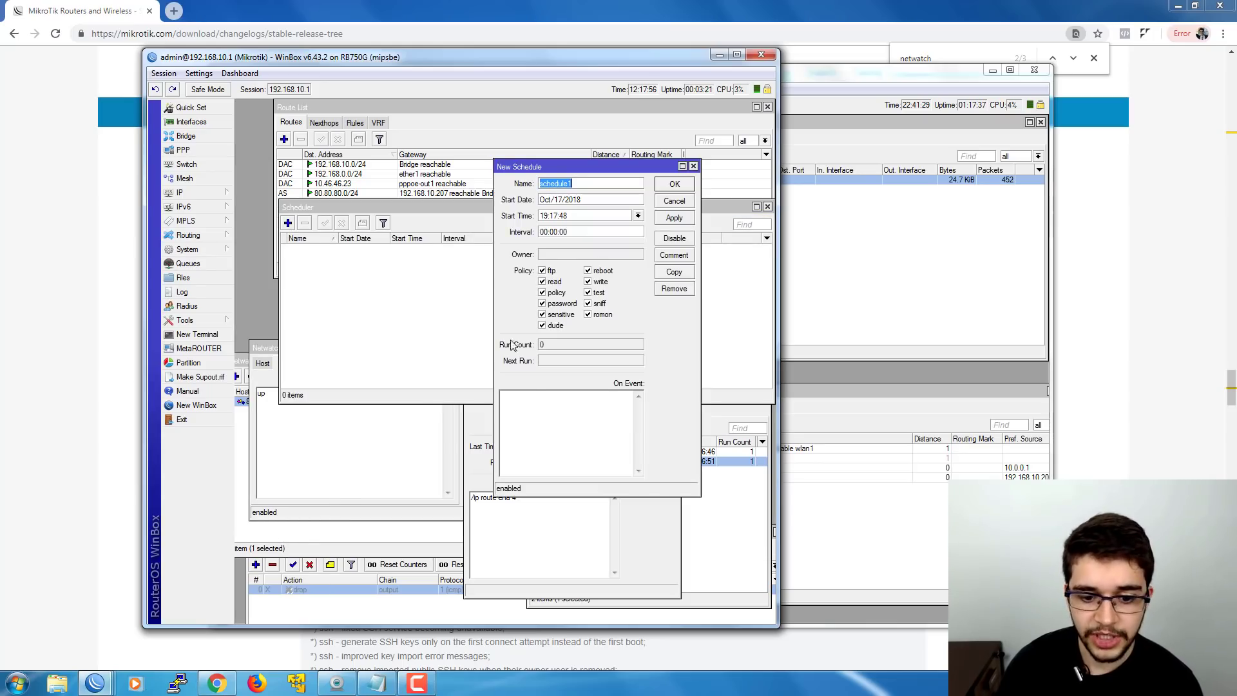
click(551, 412)
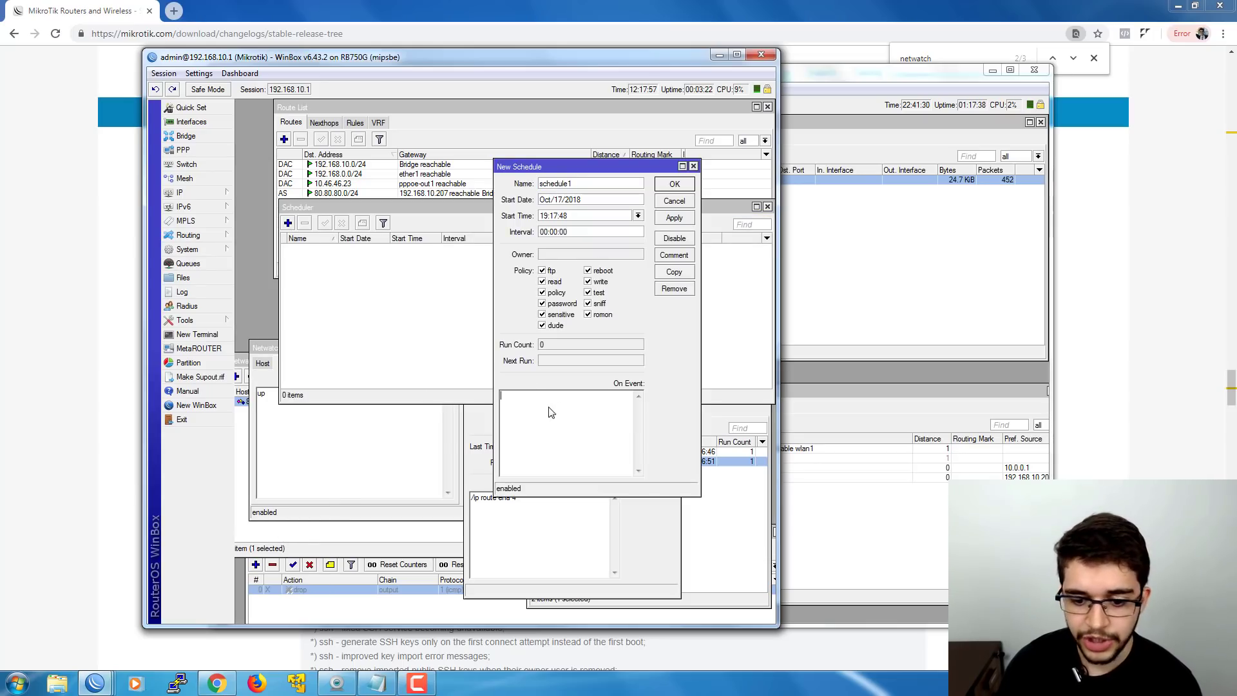
click(674, 200)
click(768, 207)
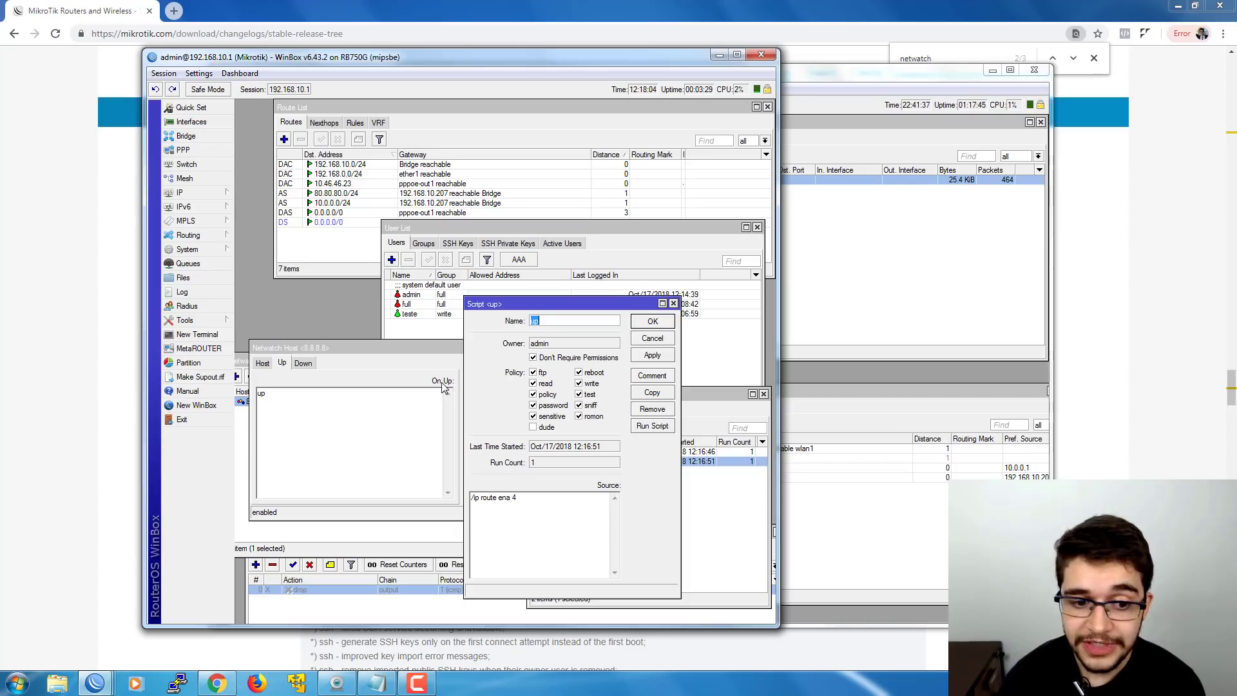
click(451, 317)
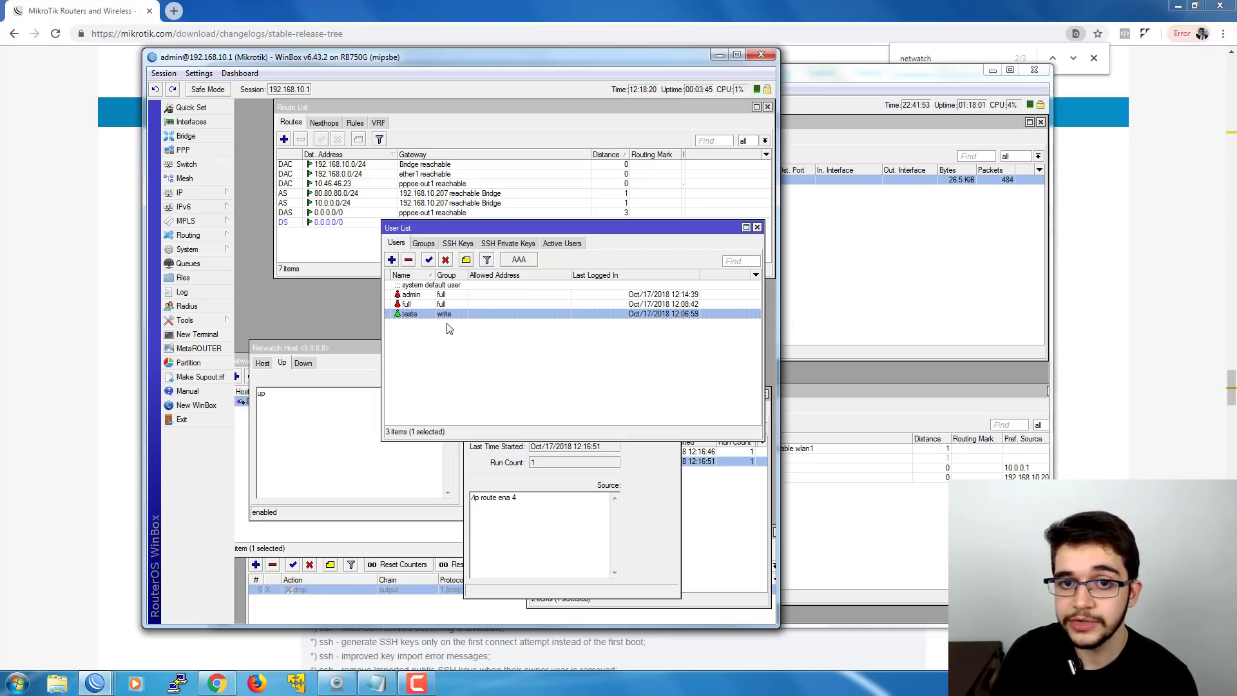
- On the 10.0.0.1 router, open the 'up' script from System > Scripts to review its policies
click(844, 257)
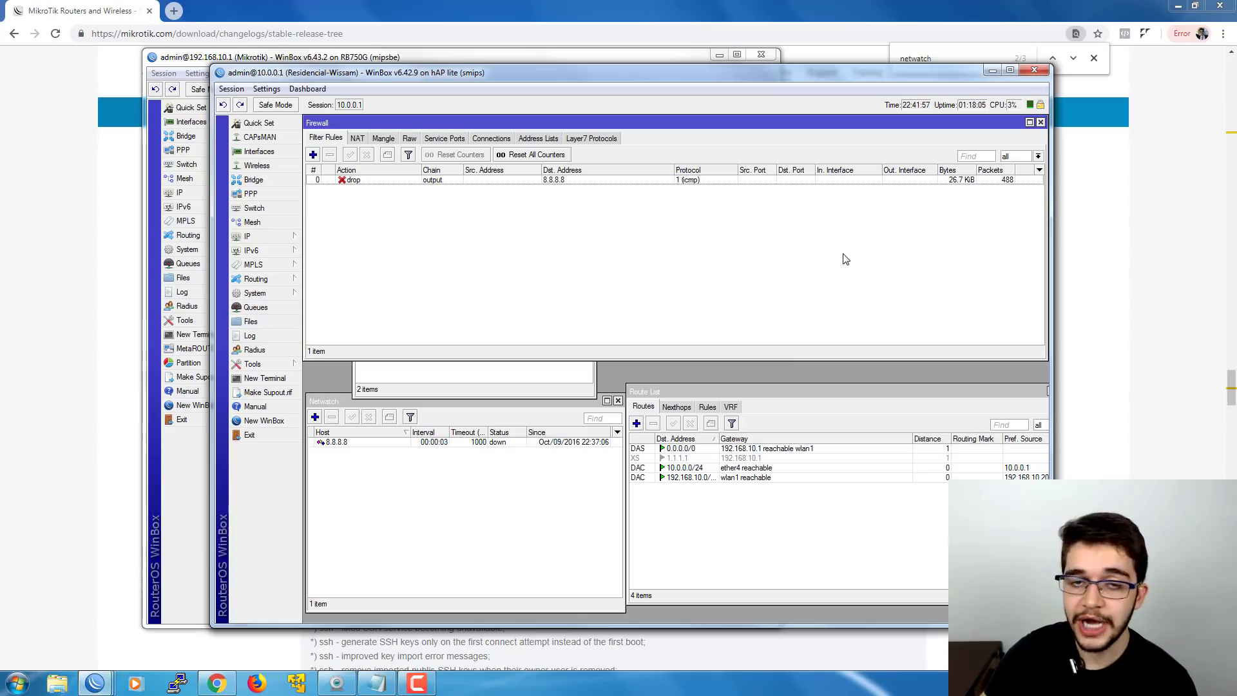
click(552, 416)
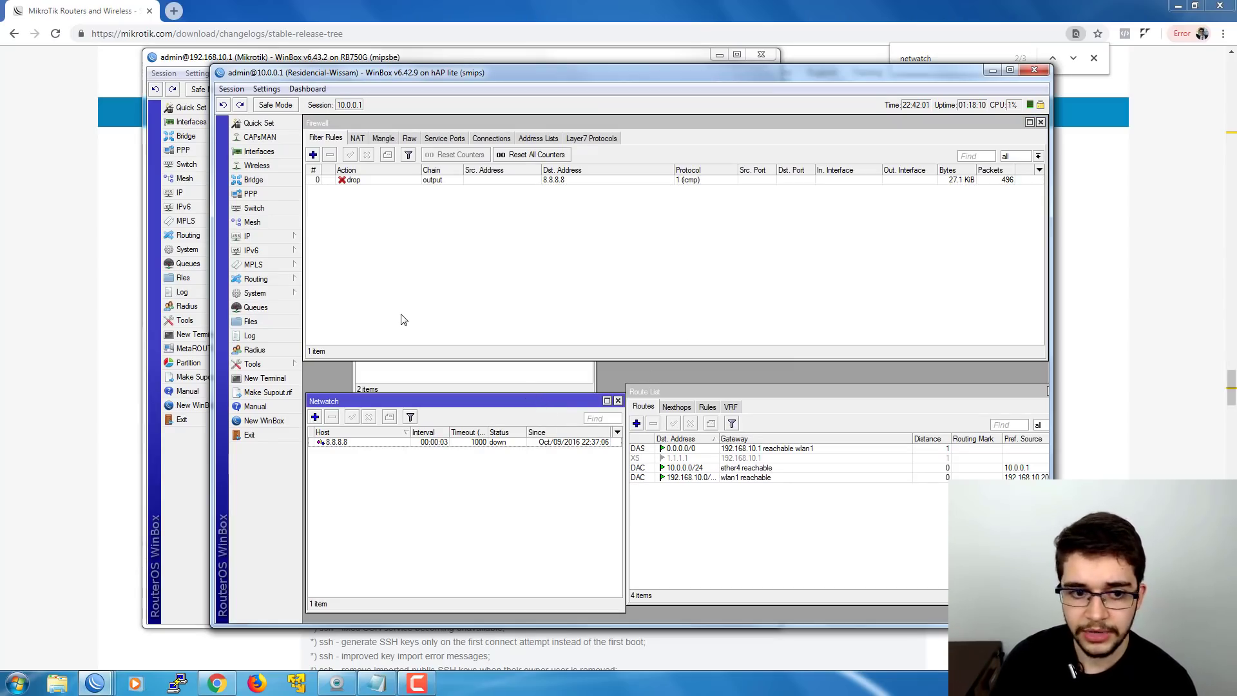
click(264, 294)
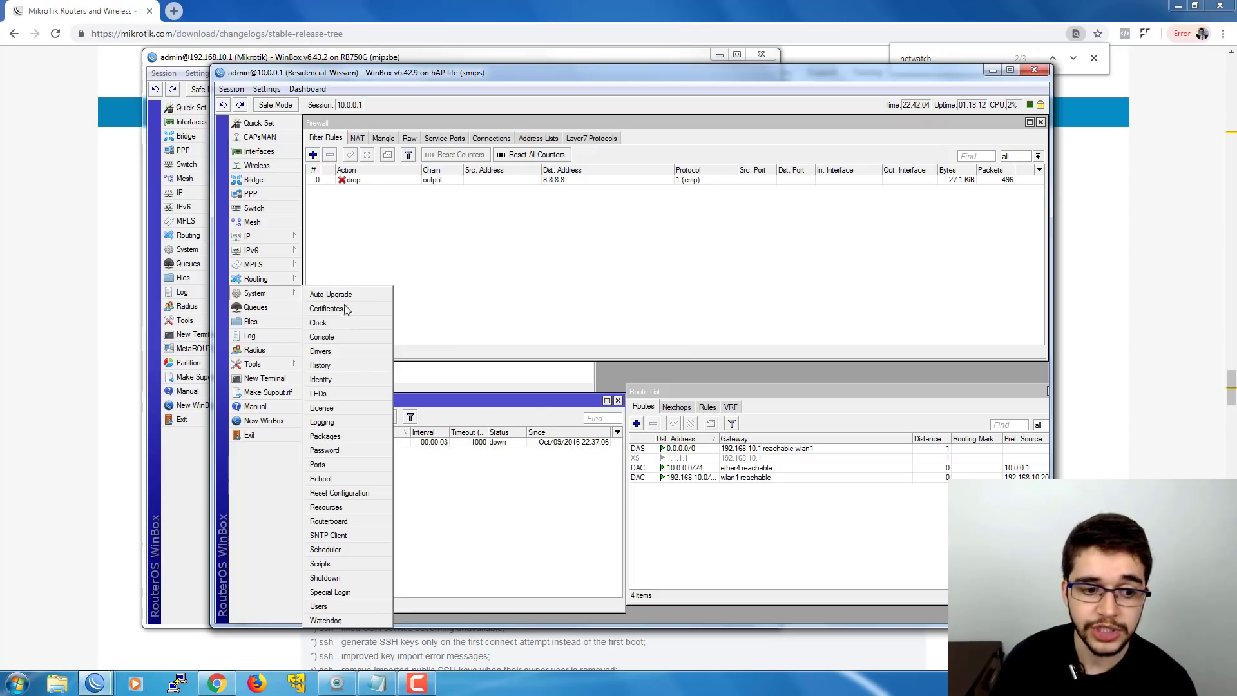
click(348, 564)
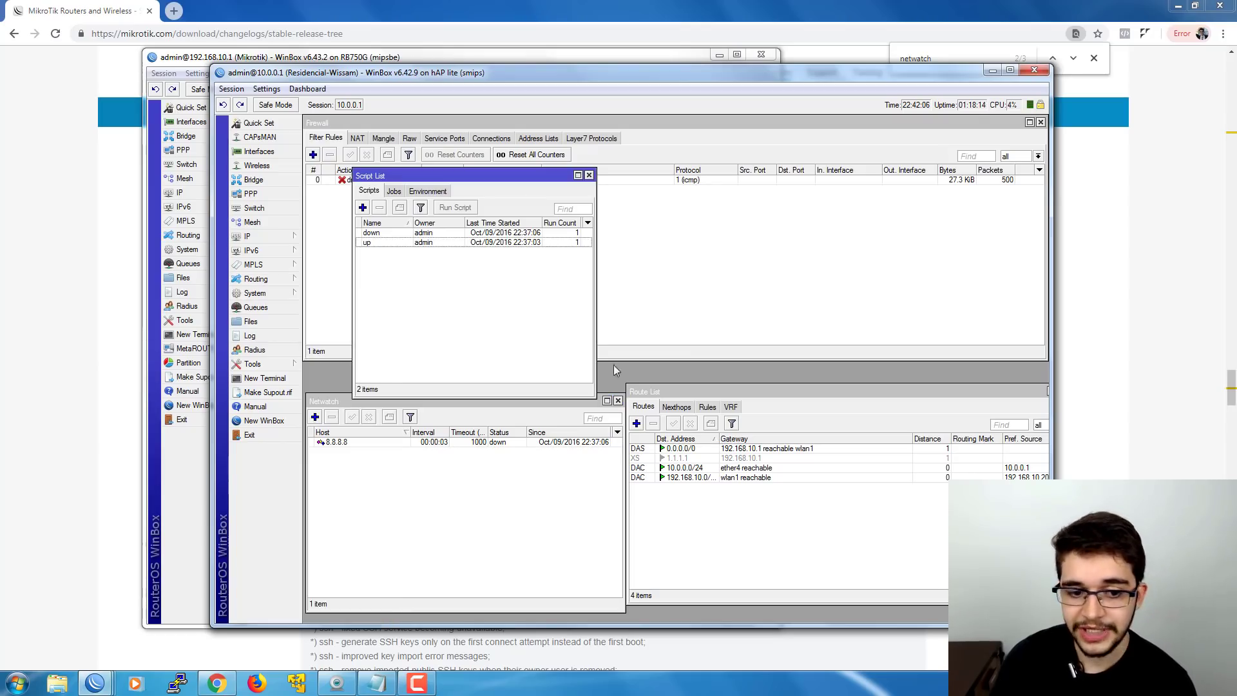
double_click(392, 243)
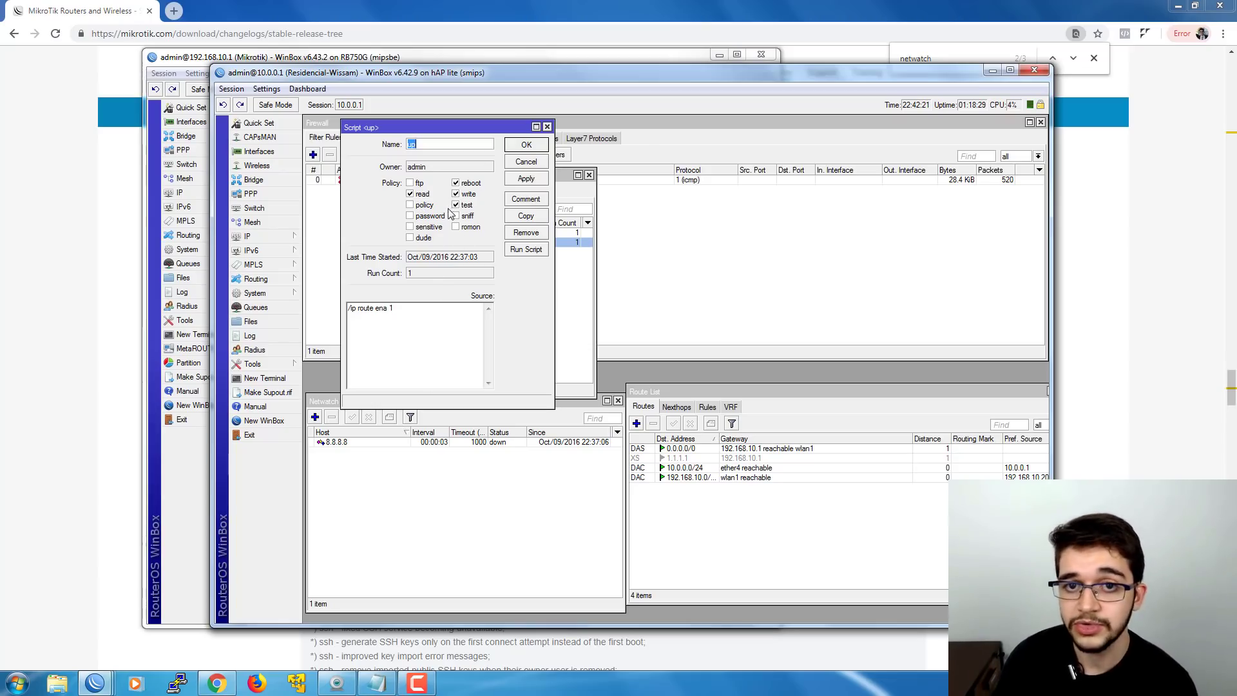
- Close the 'up' script unchanged and return to the 192.168.10.1 router's window
click(519, 163)
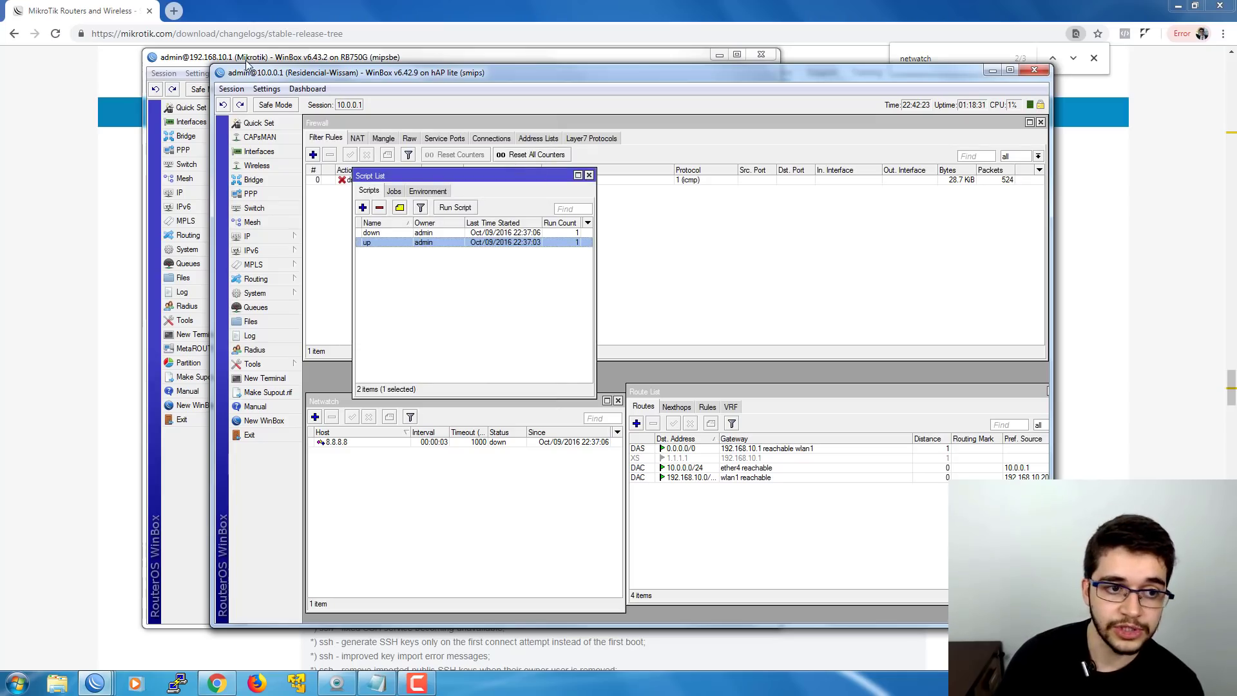
click(247, 59)
drag(247, 58, 241, 55)
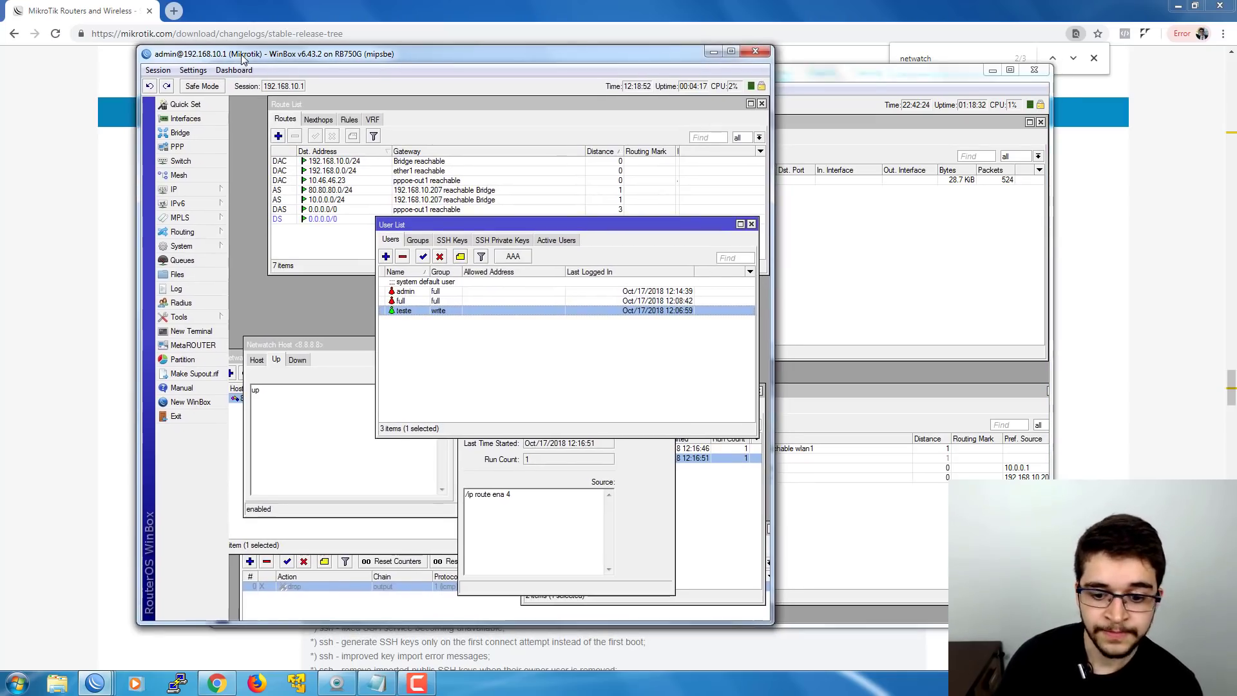
- Cancel the 192.168.10.1 'up' script settings and clear the user selection in User List
click(635, 448)
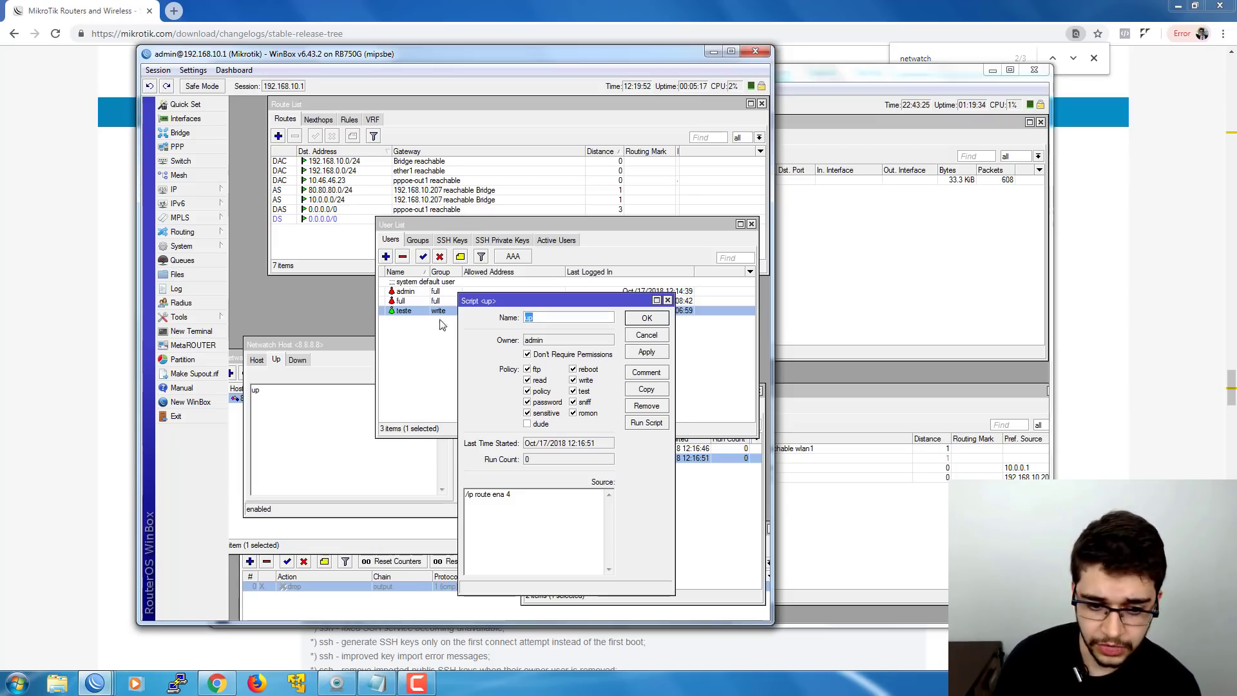
click(420, 312)
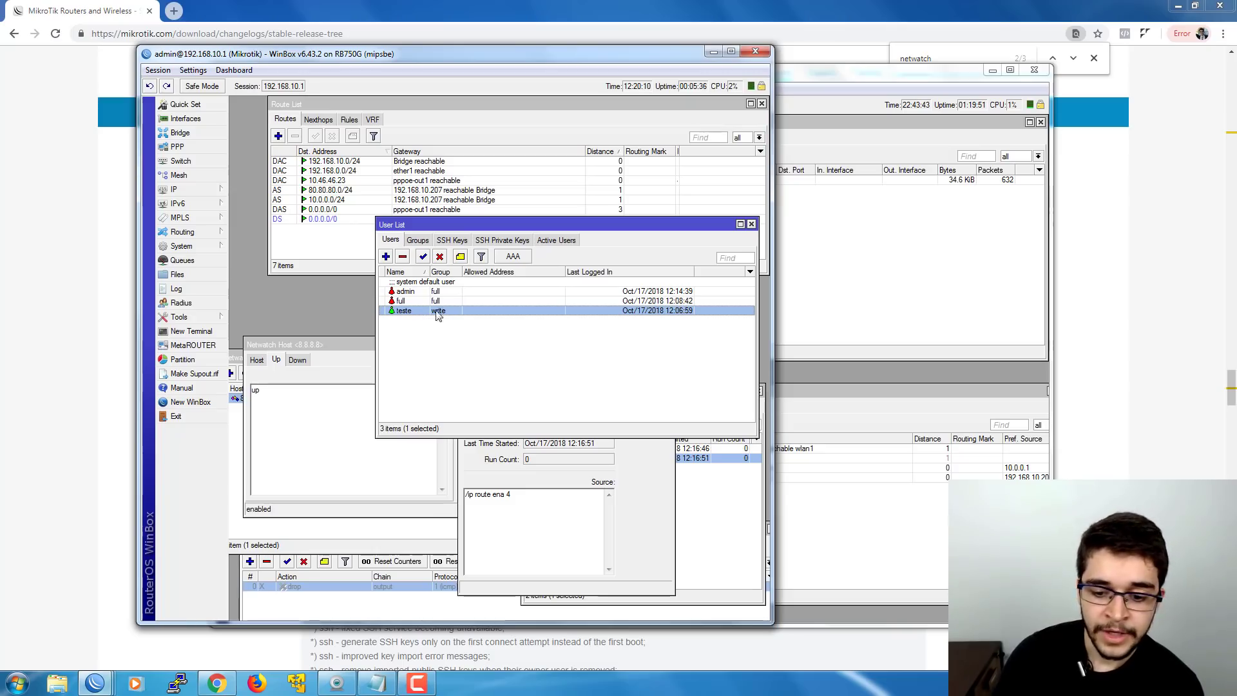
click(670, 457)
click(646, 336)
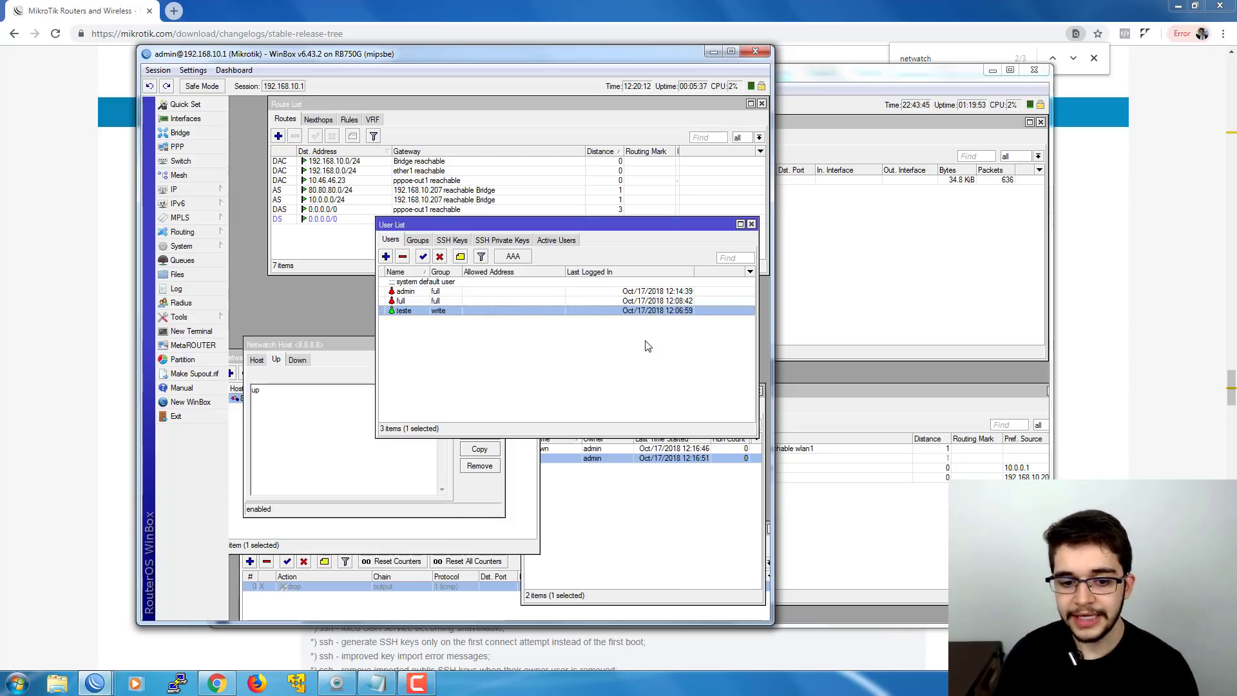
click(647, 346)
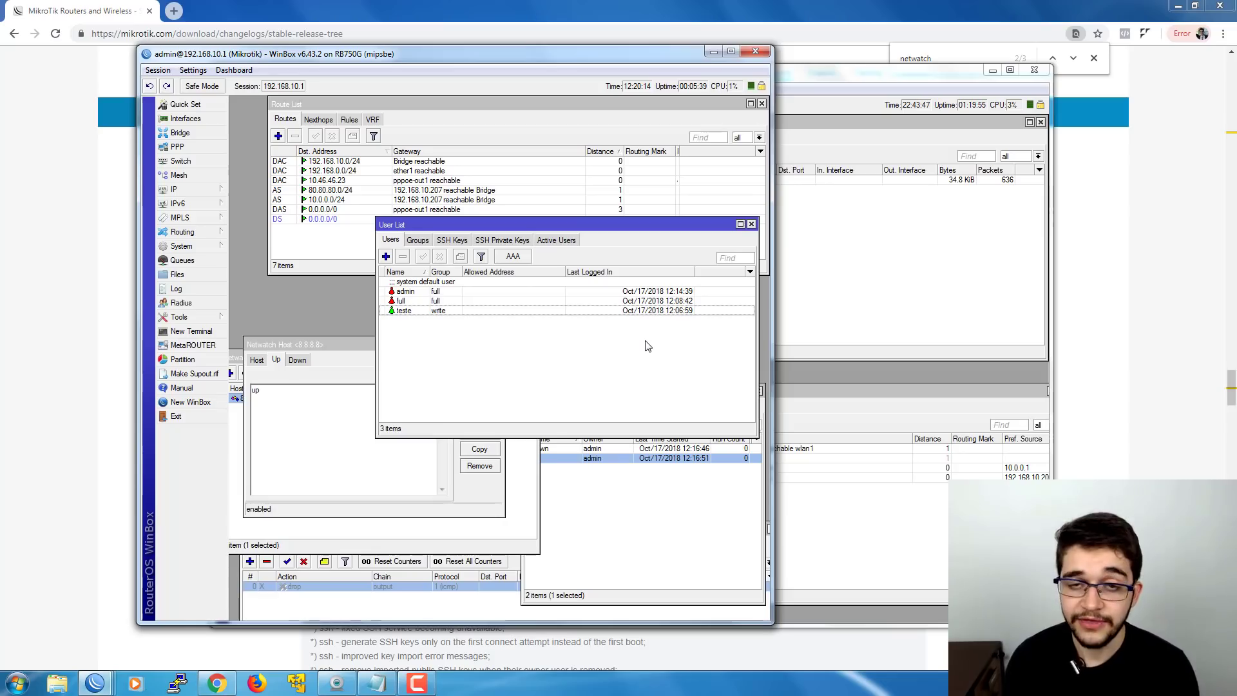